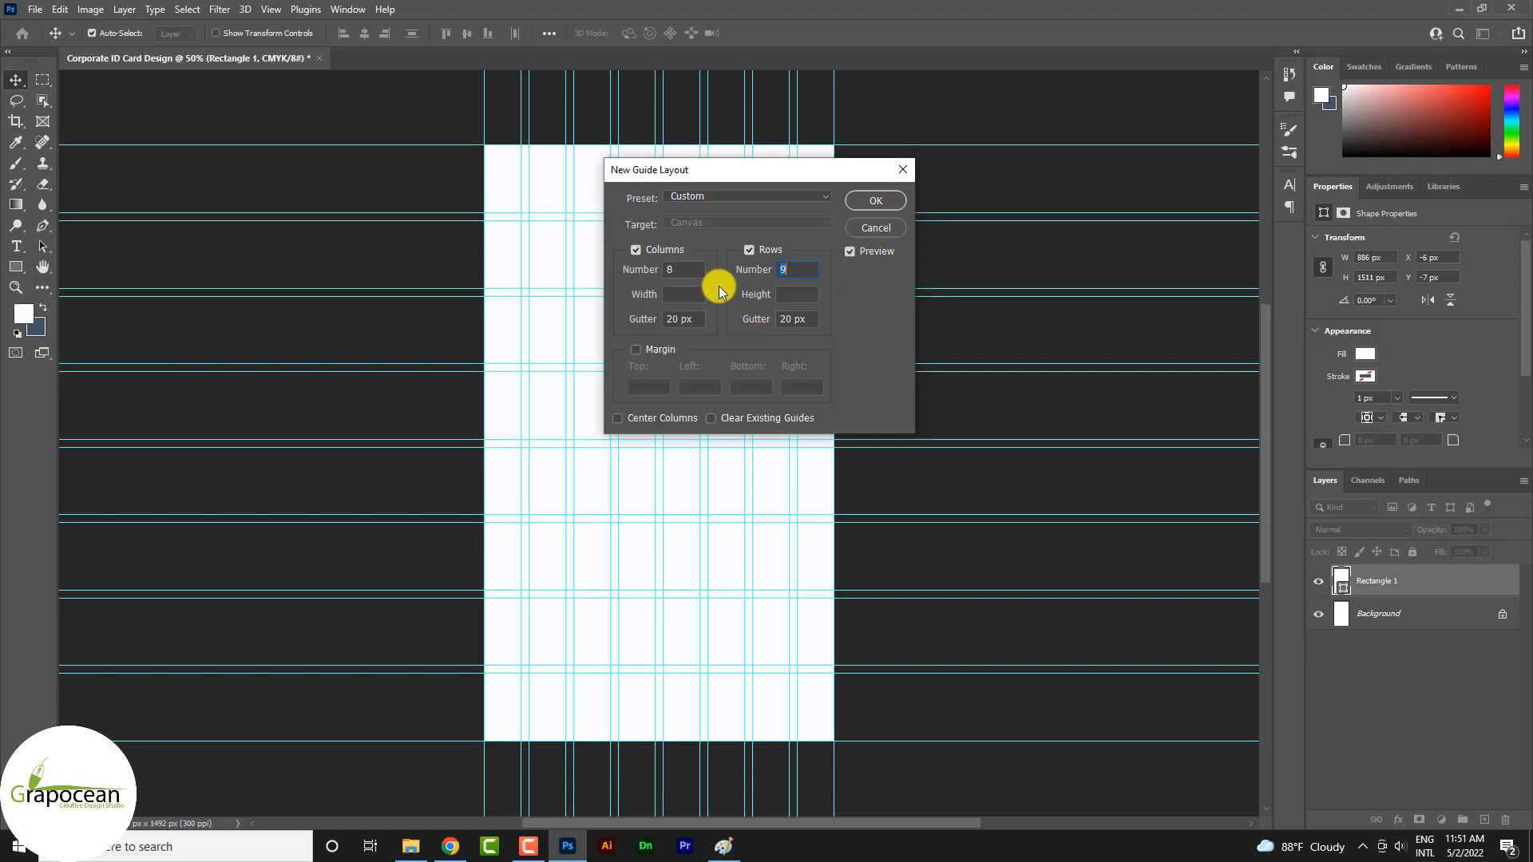
Set the new guide layout to 14 rows and 4 columns
key("Up")
key("Up")
key("Up")
key("Up")
key("Up")
key("Up")
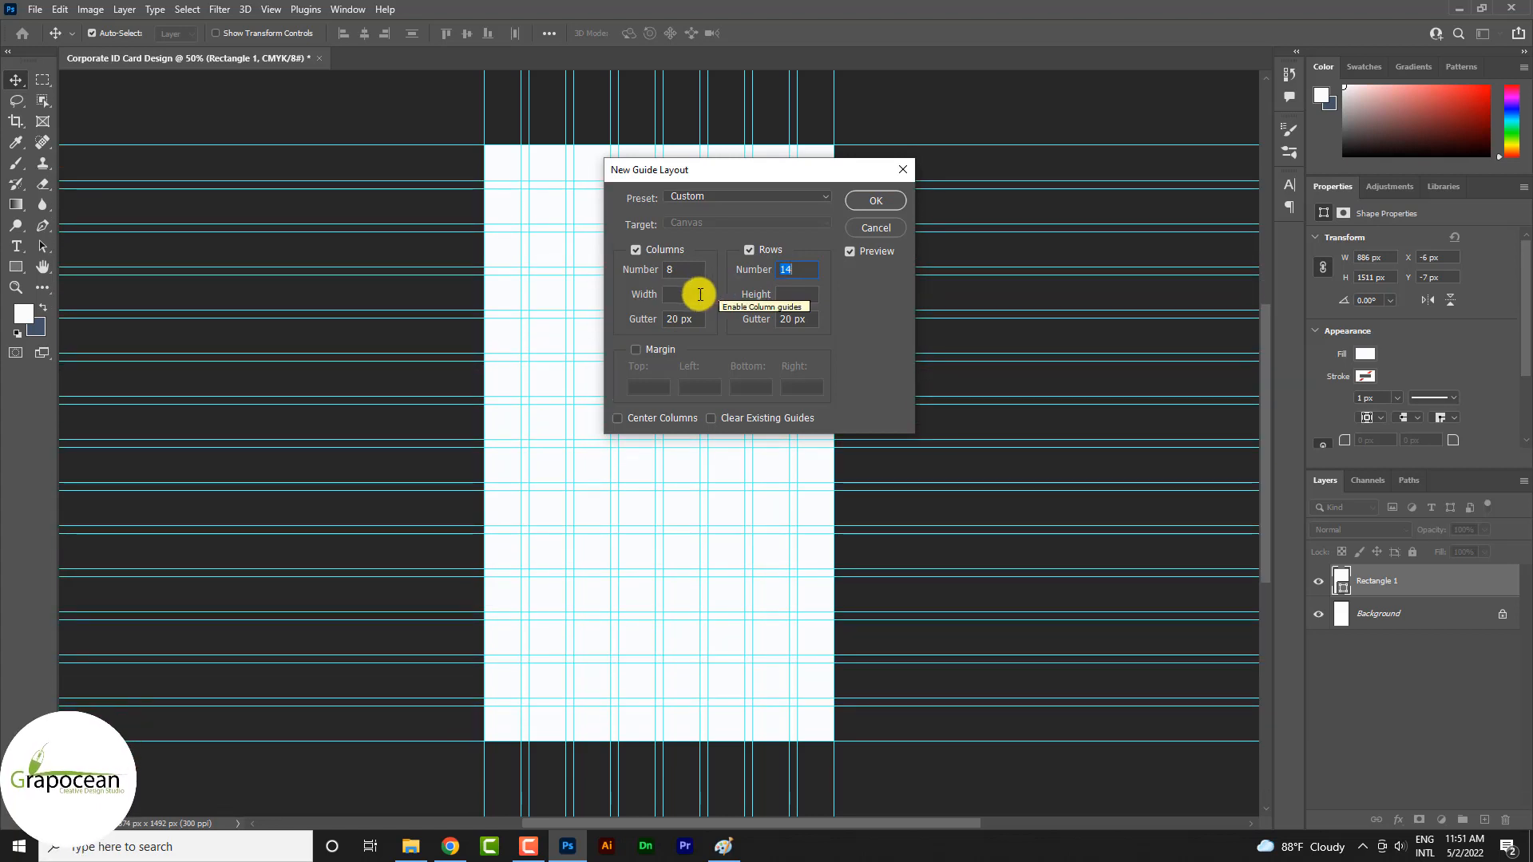
double_click(678, 270)
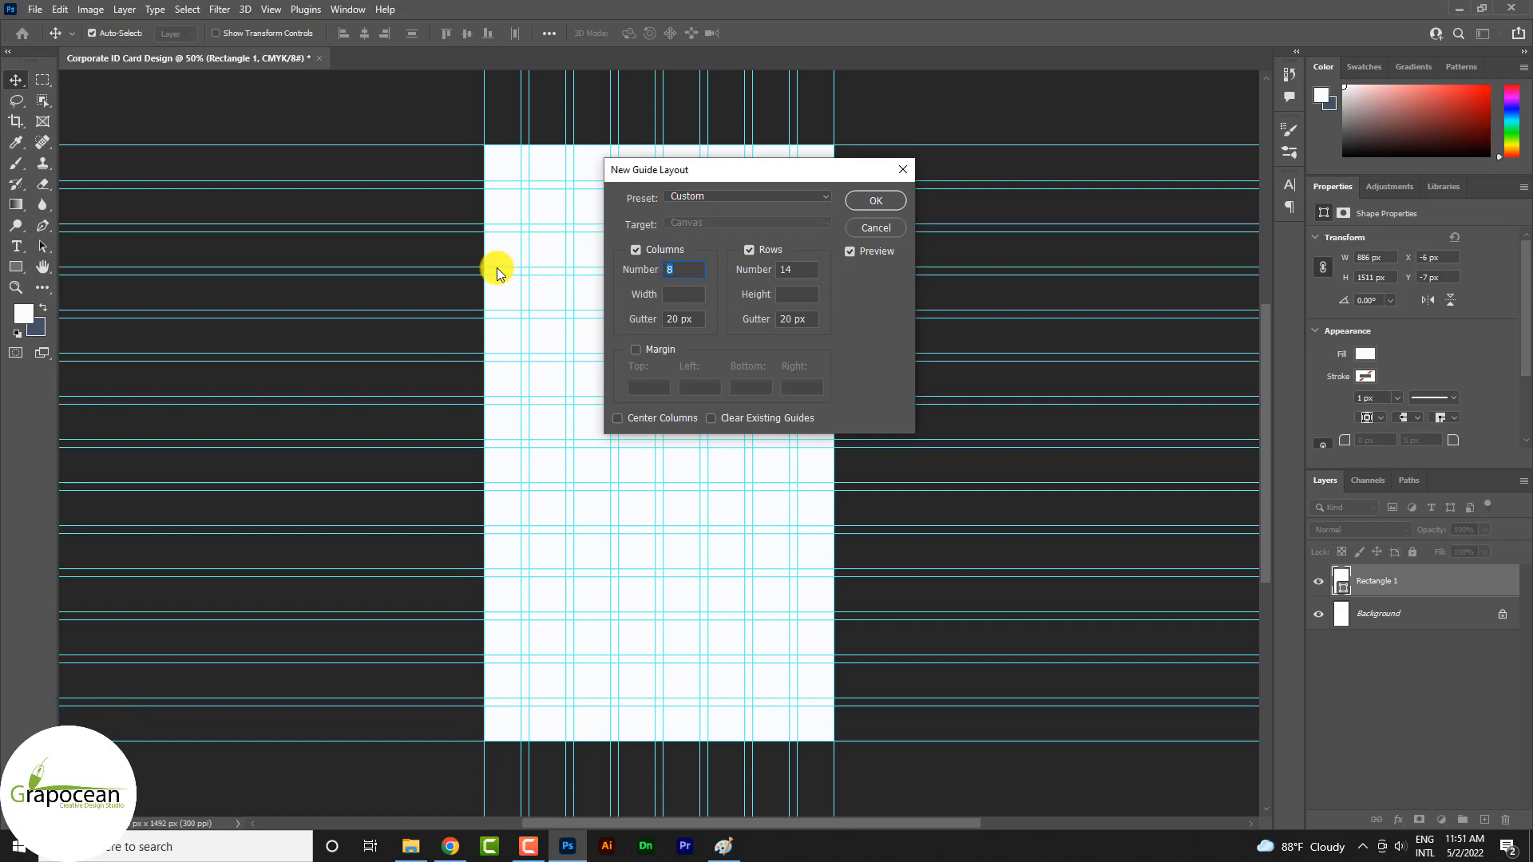
key("Down")
key("Down")
key("Down")
key("Down")
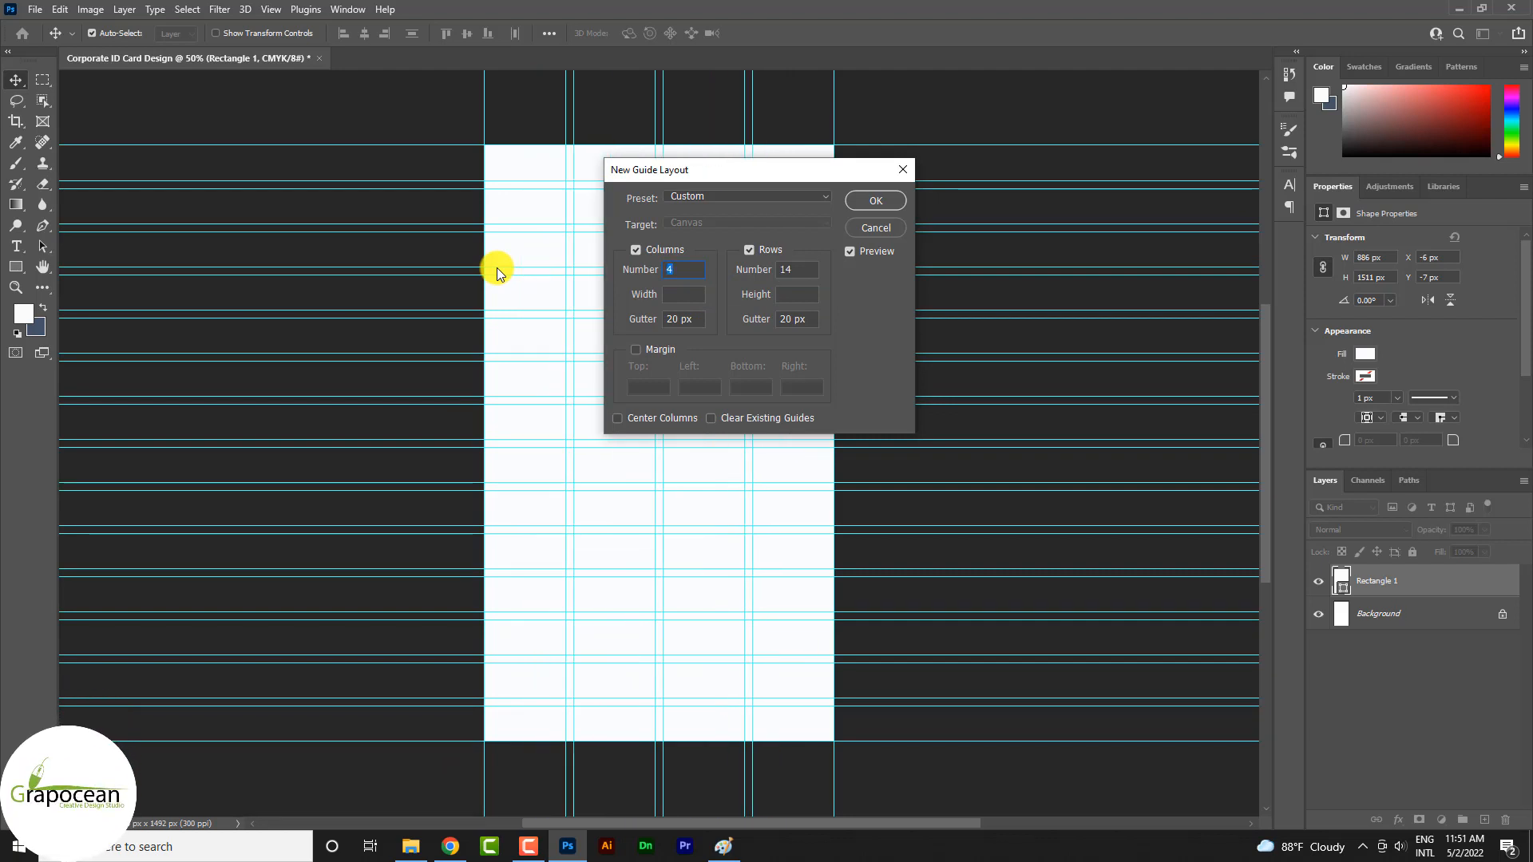
Reduce the number of rows until the guide cells are roughly square, and apply the guide layout
double_click(786, 270)
key("Up")
key("Down")
key("Down")
key("Down")
key("Down")
key("Down")
key("Down")
key("Down")
key("Down")
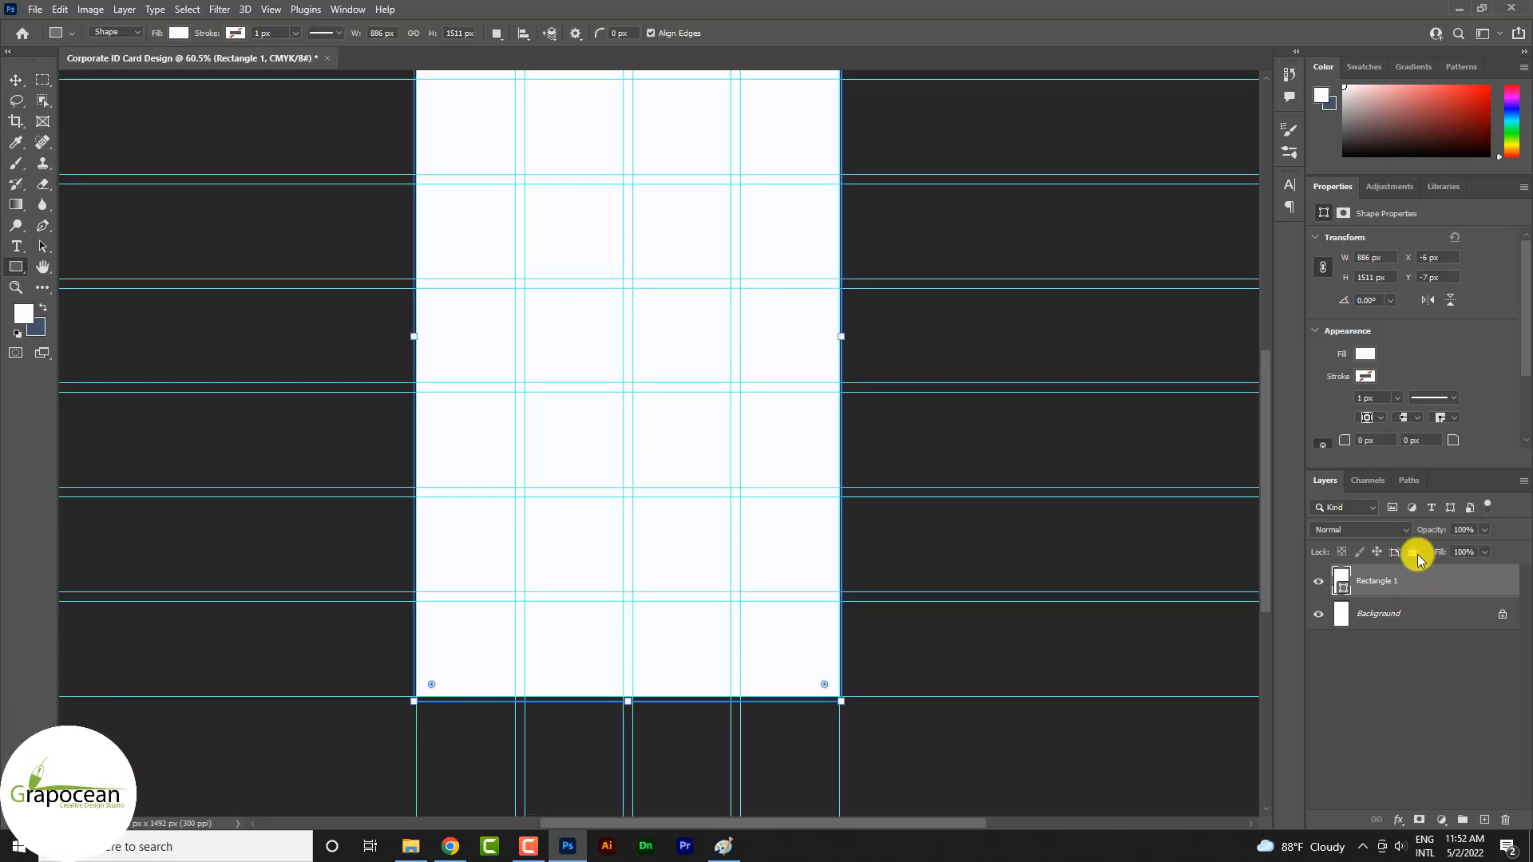
Lock the Rectangle 1 layer and, on a new layer, draw a rectangle about 224 × 216 px in the page's bottom-left guide cell
left_click(1412, 552)
left_click(1483, 820)
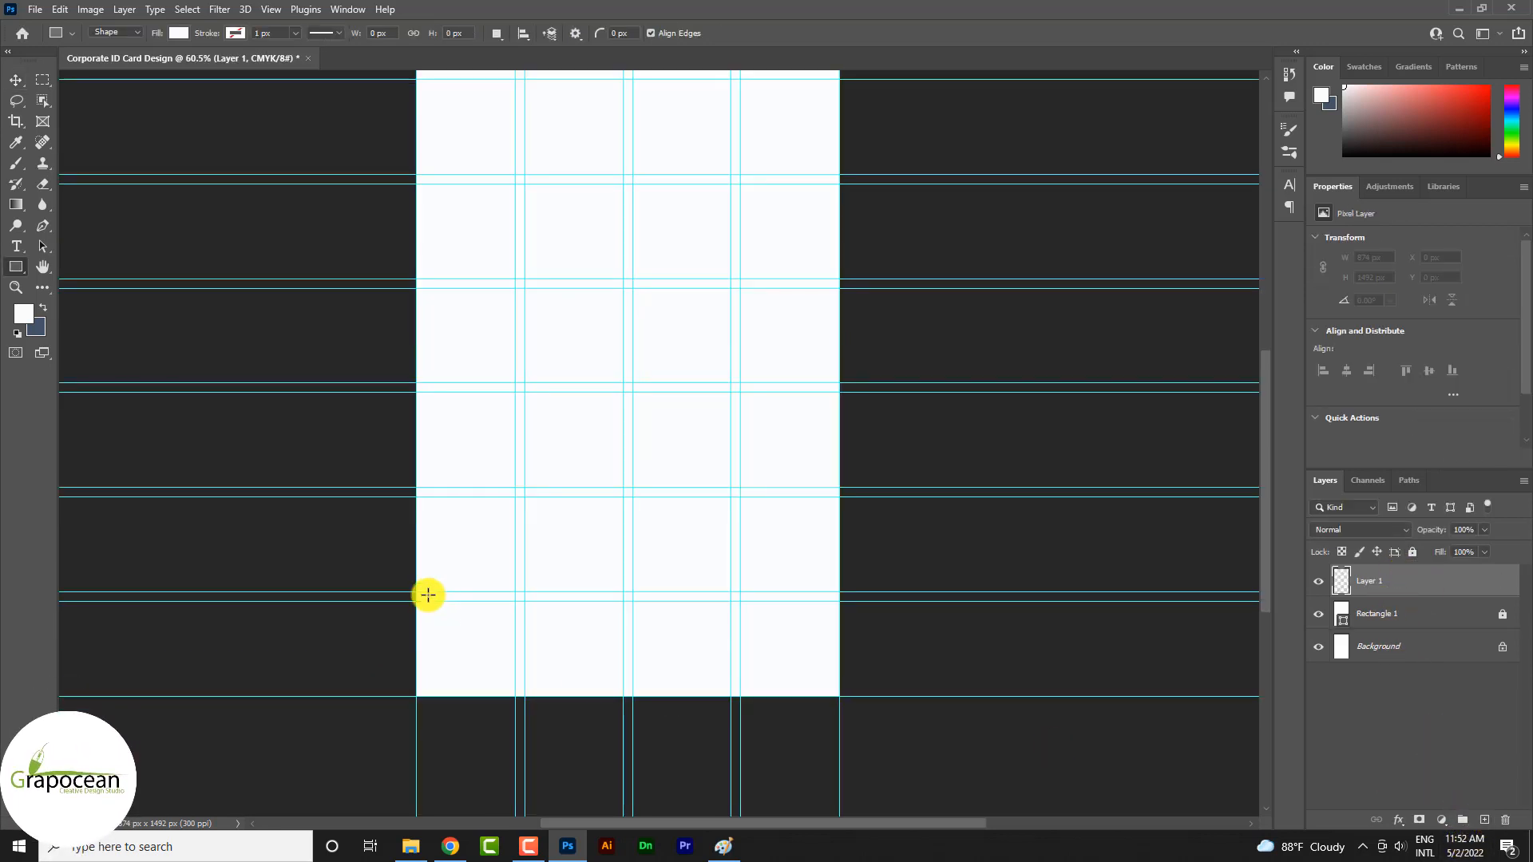
scroll(479, 653, "up", 2)
left_click_drag(526, 711, 395, 584)
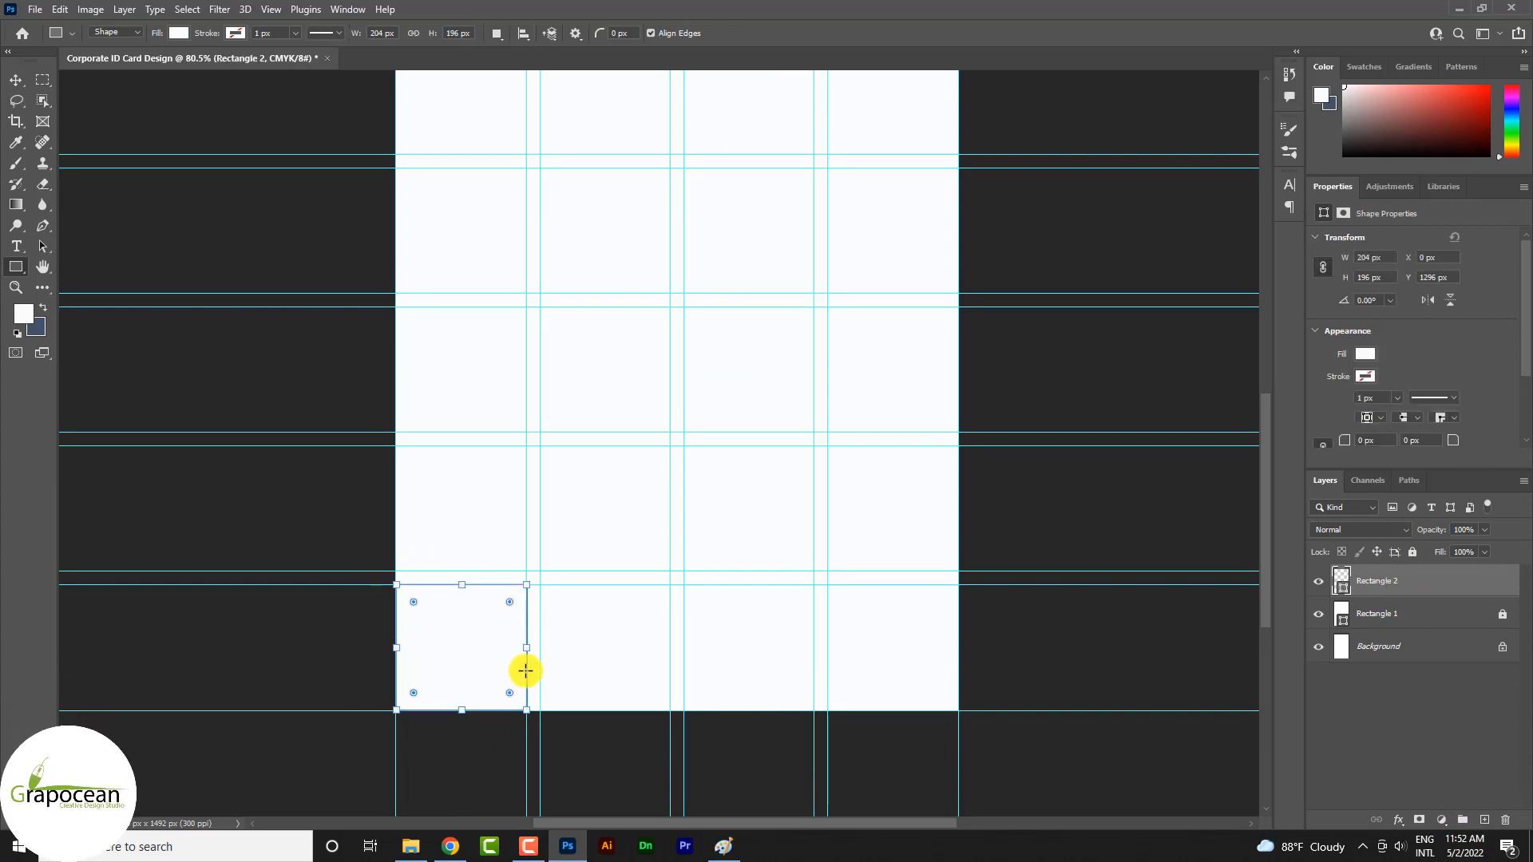
key("ctrl+z")
left_click_drag(540, 711, 395, 571)
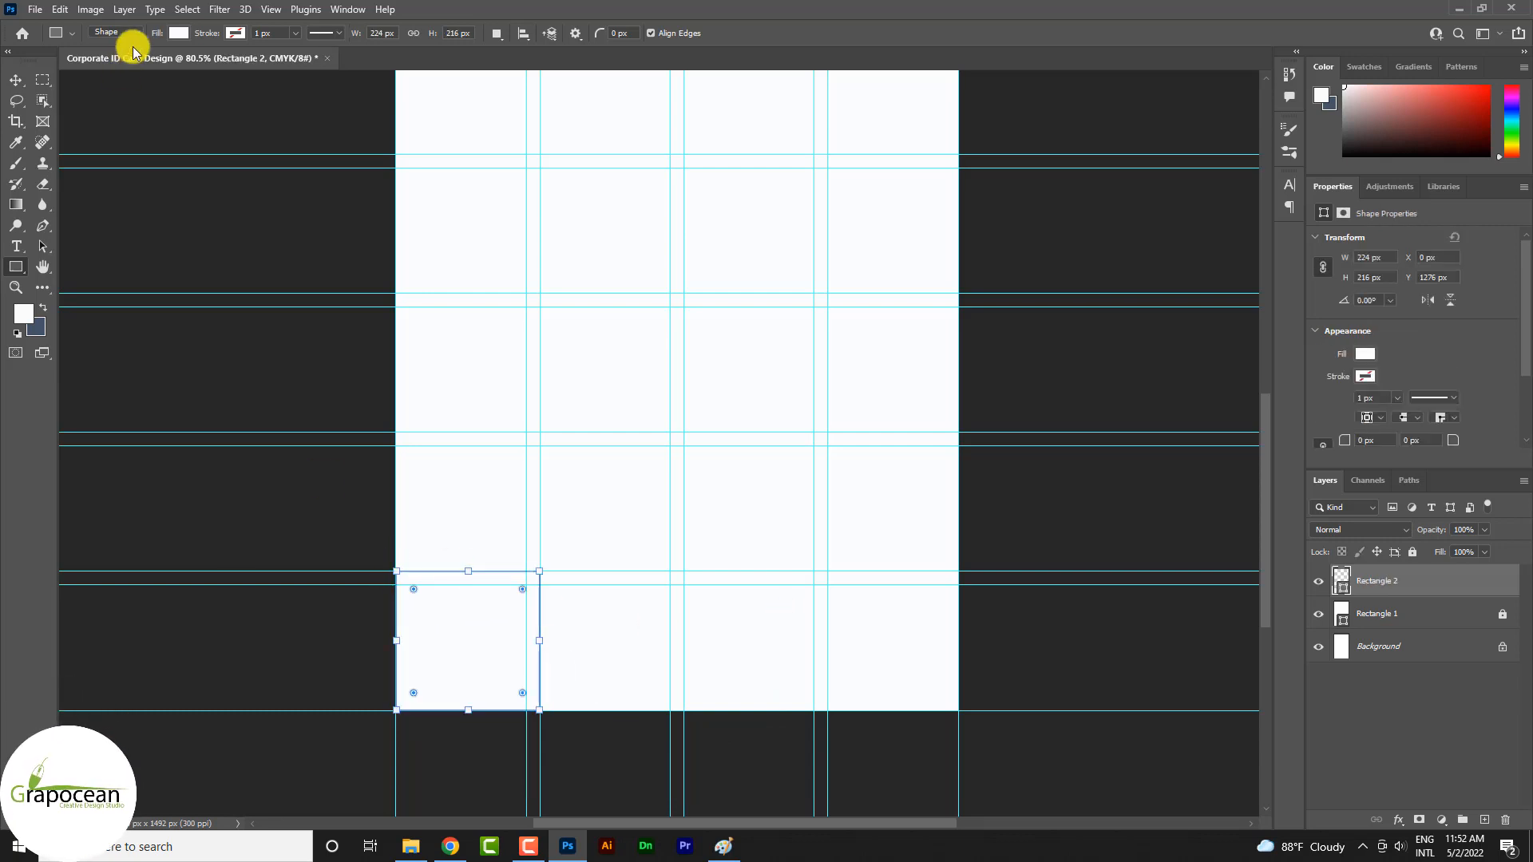
Fill the new corner rectangle with the copied coral-pink colour
left_click(179, 35)
left_click(179, 35)
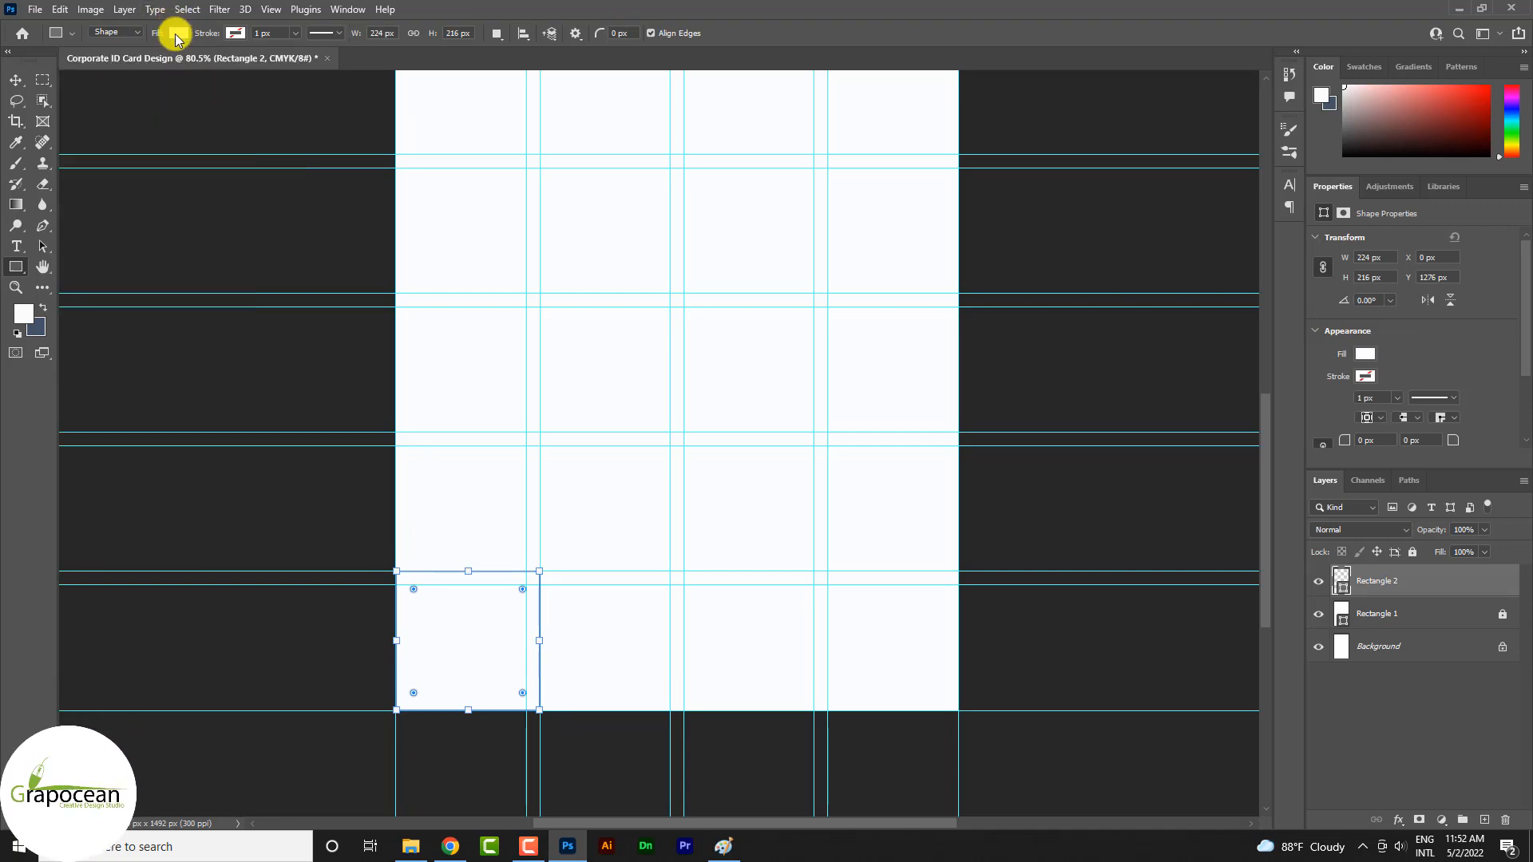
left_click(177, 35)
left_click(277, 62)
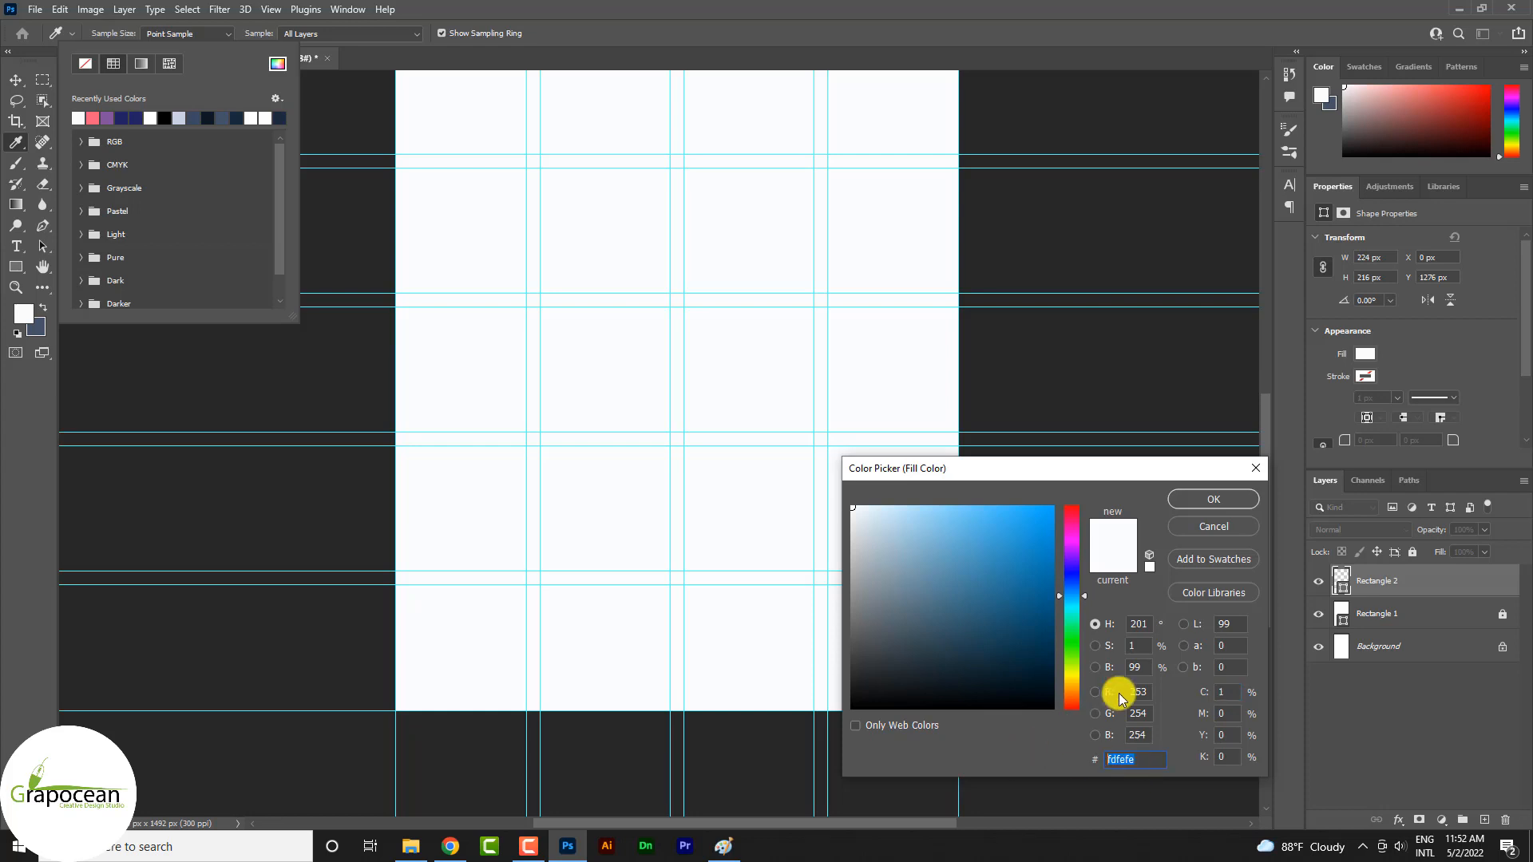
key("ctrl+v")
left_click(1214, 499)
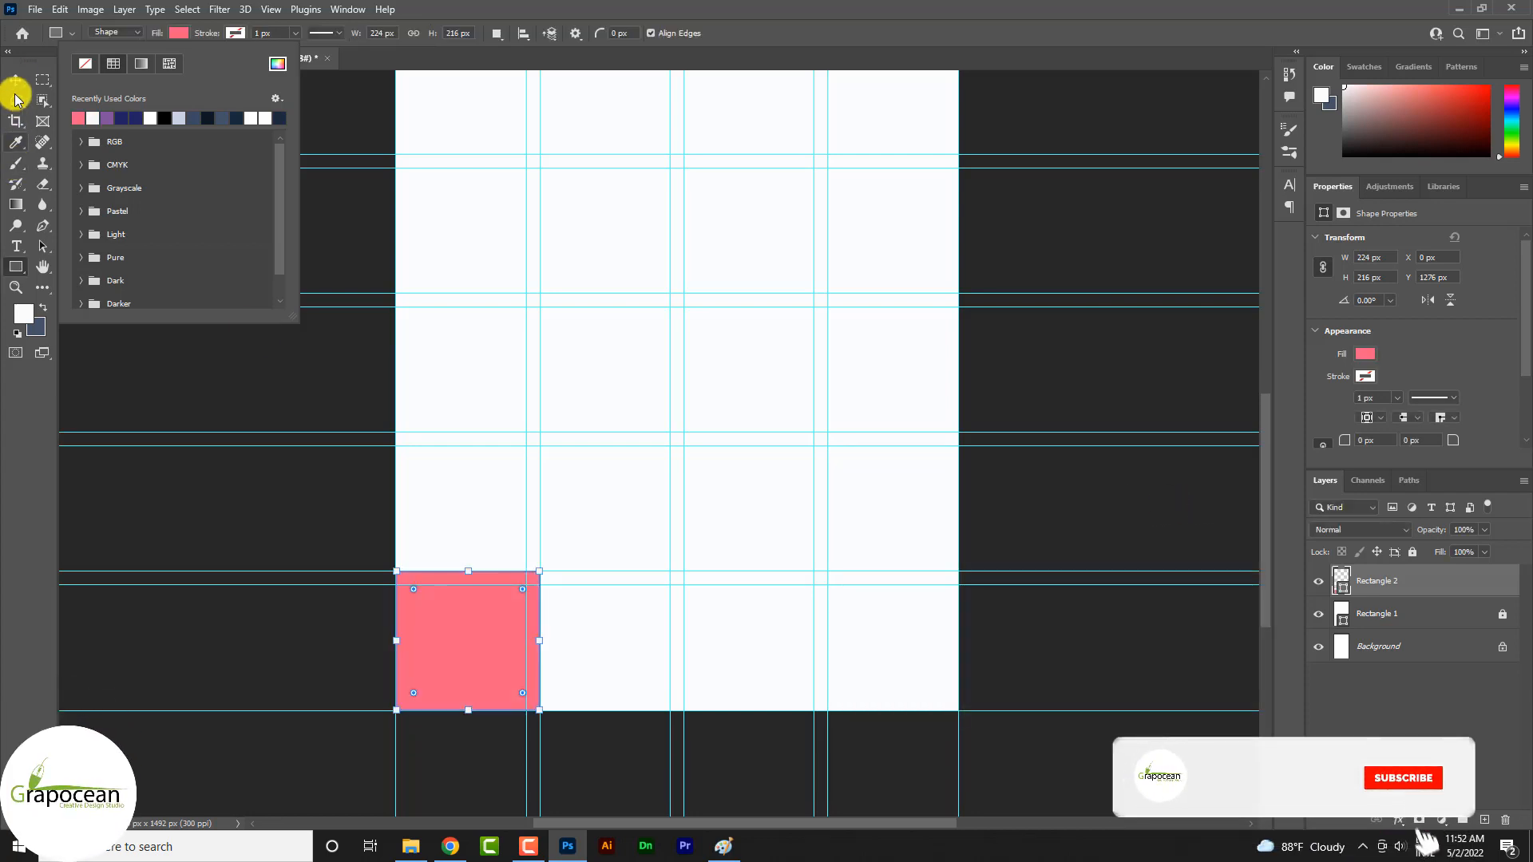
left_click(18, 82)
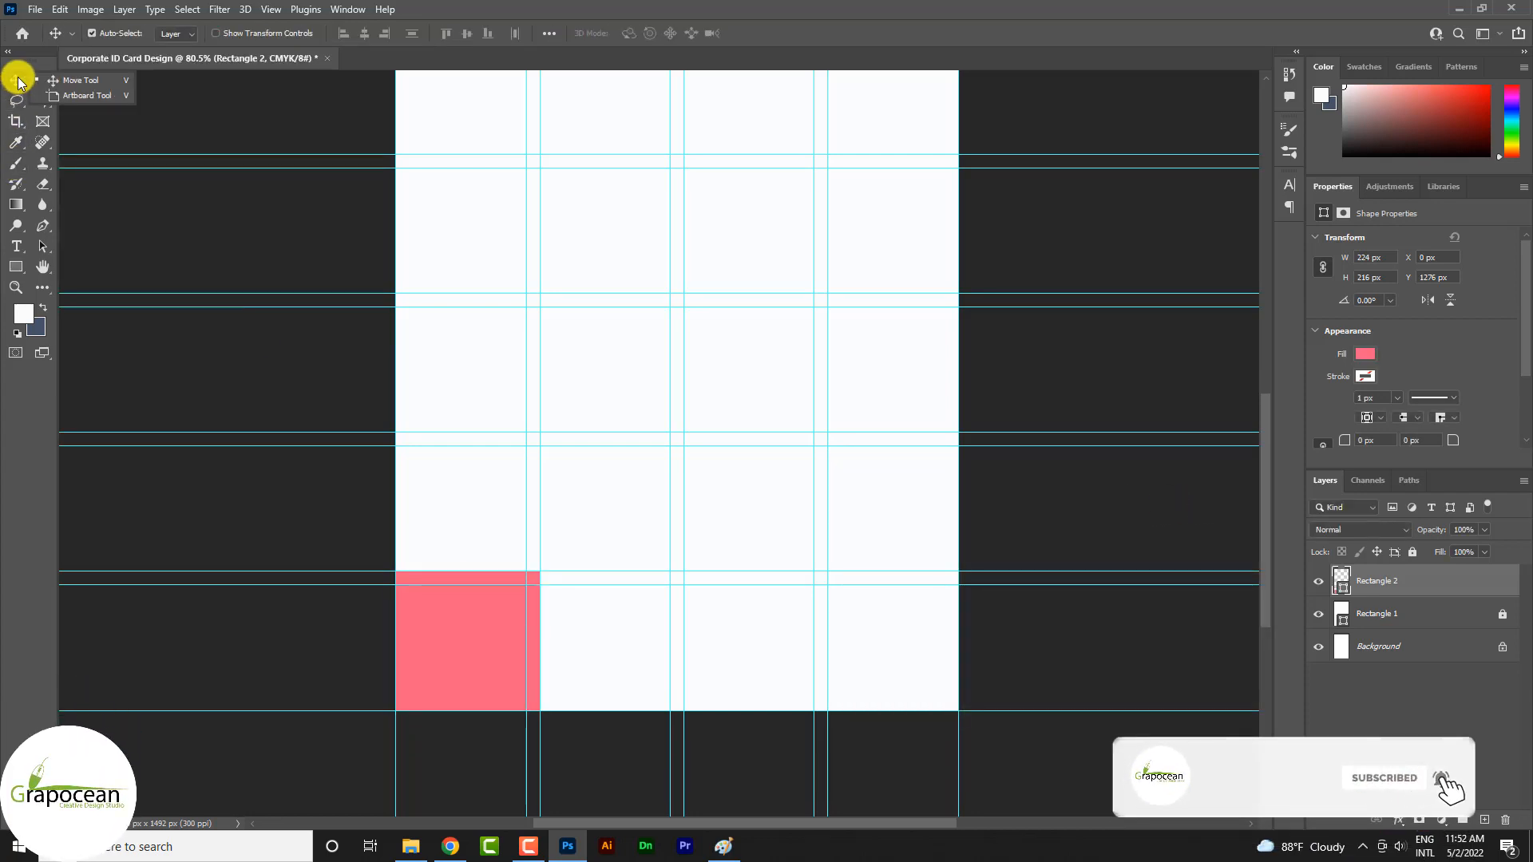
right_click(16, 267)
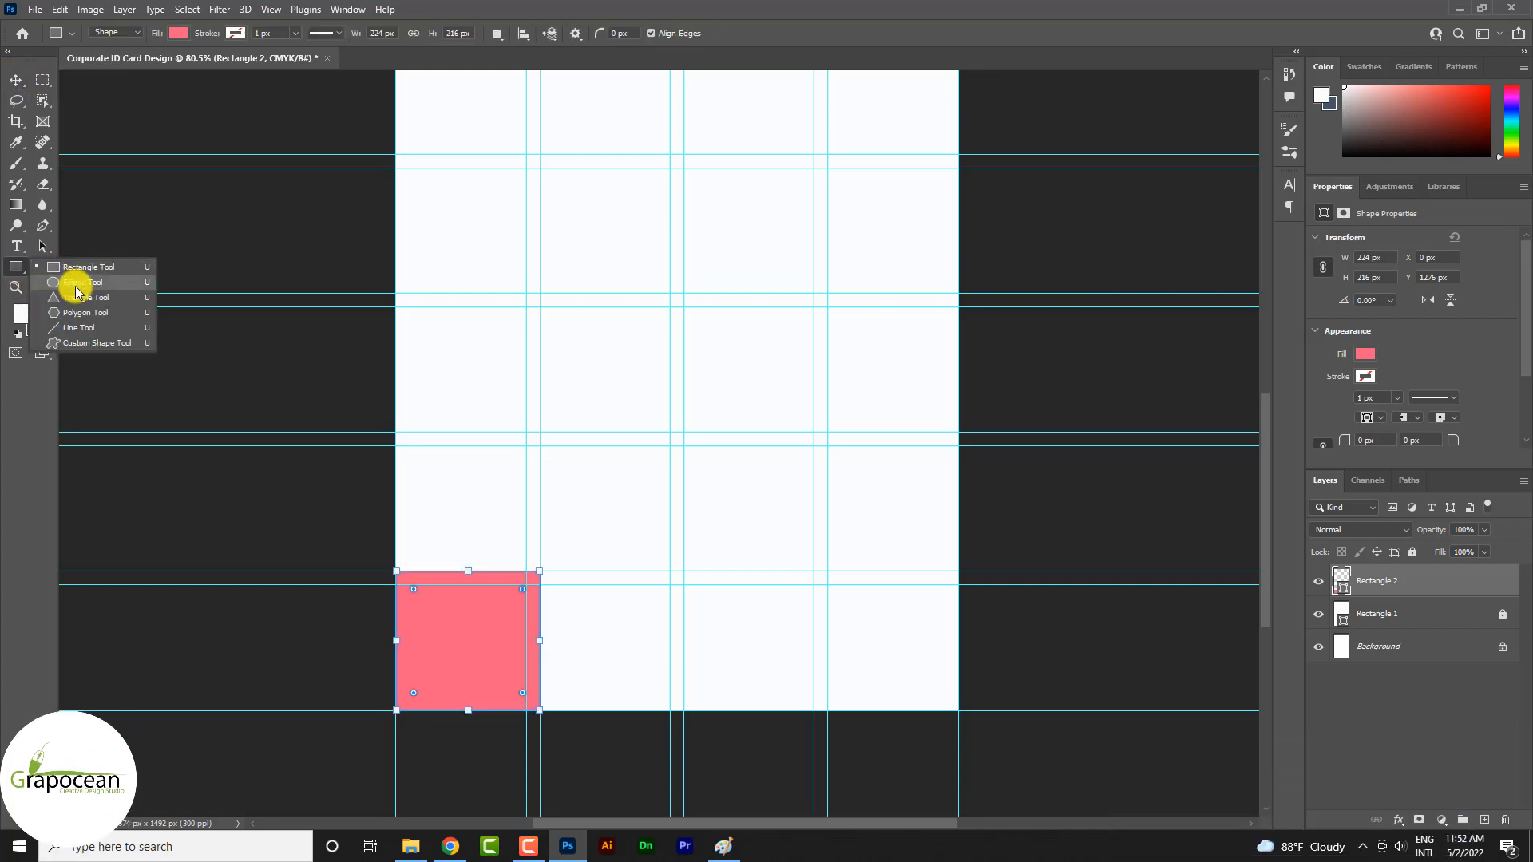
left_click(76, 281)
left_click(1484, 820)
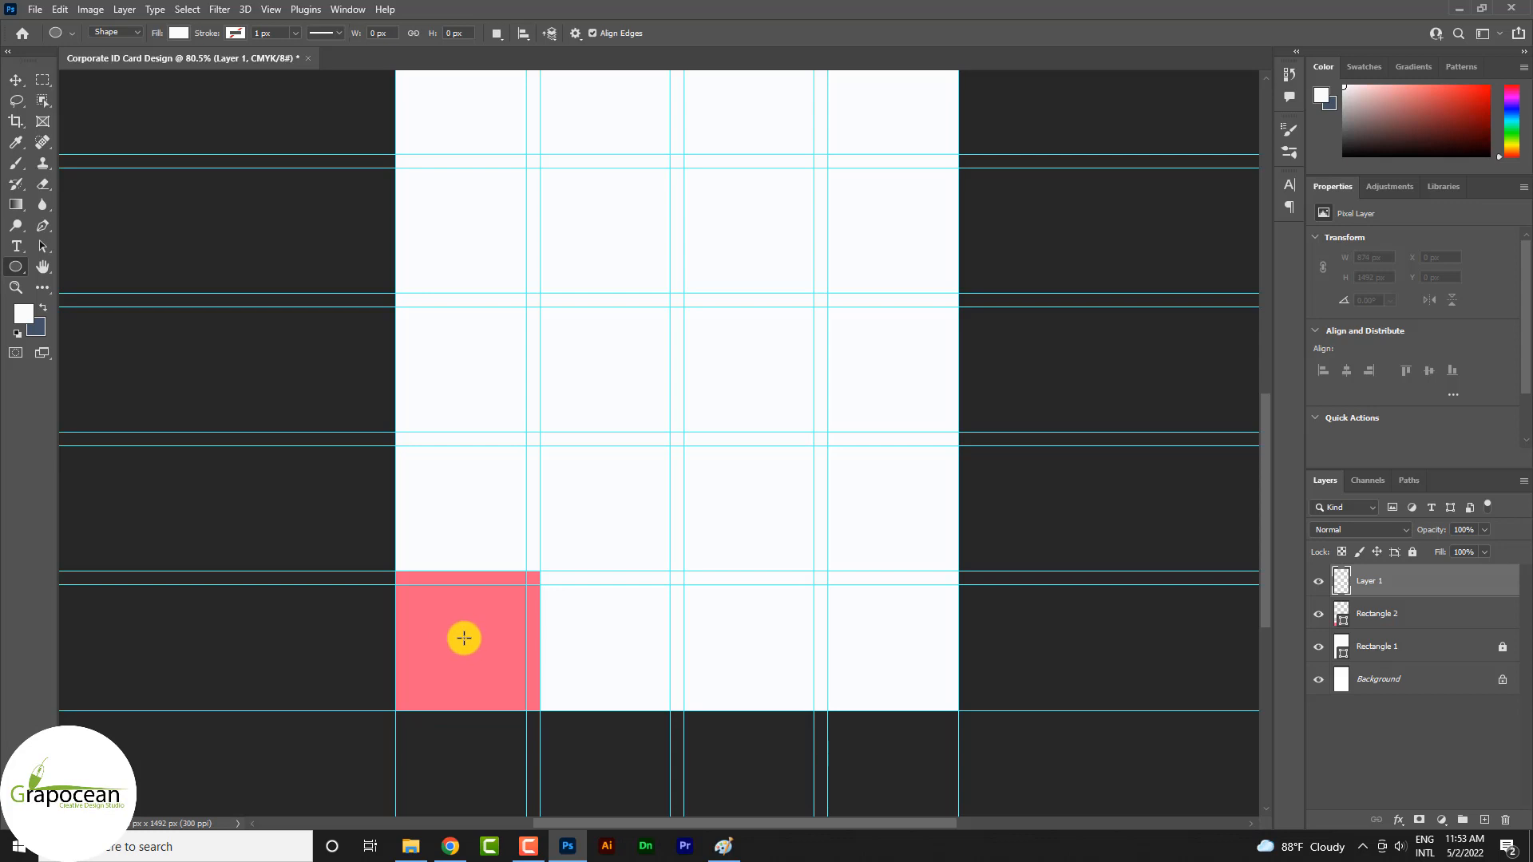
left_click(497, 676, "alt")
key("Delete")
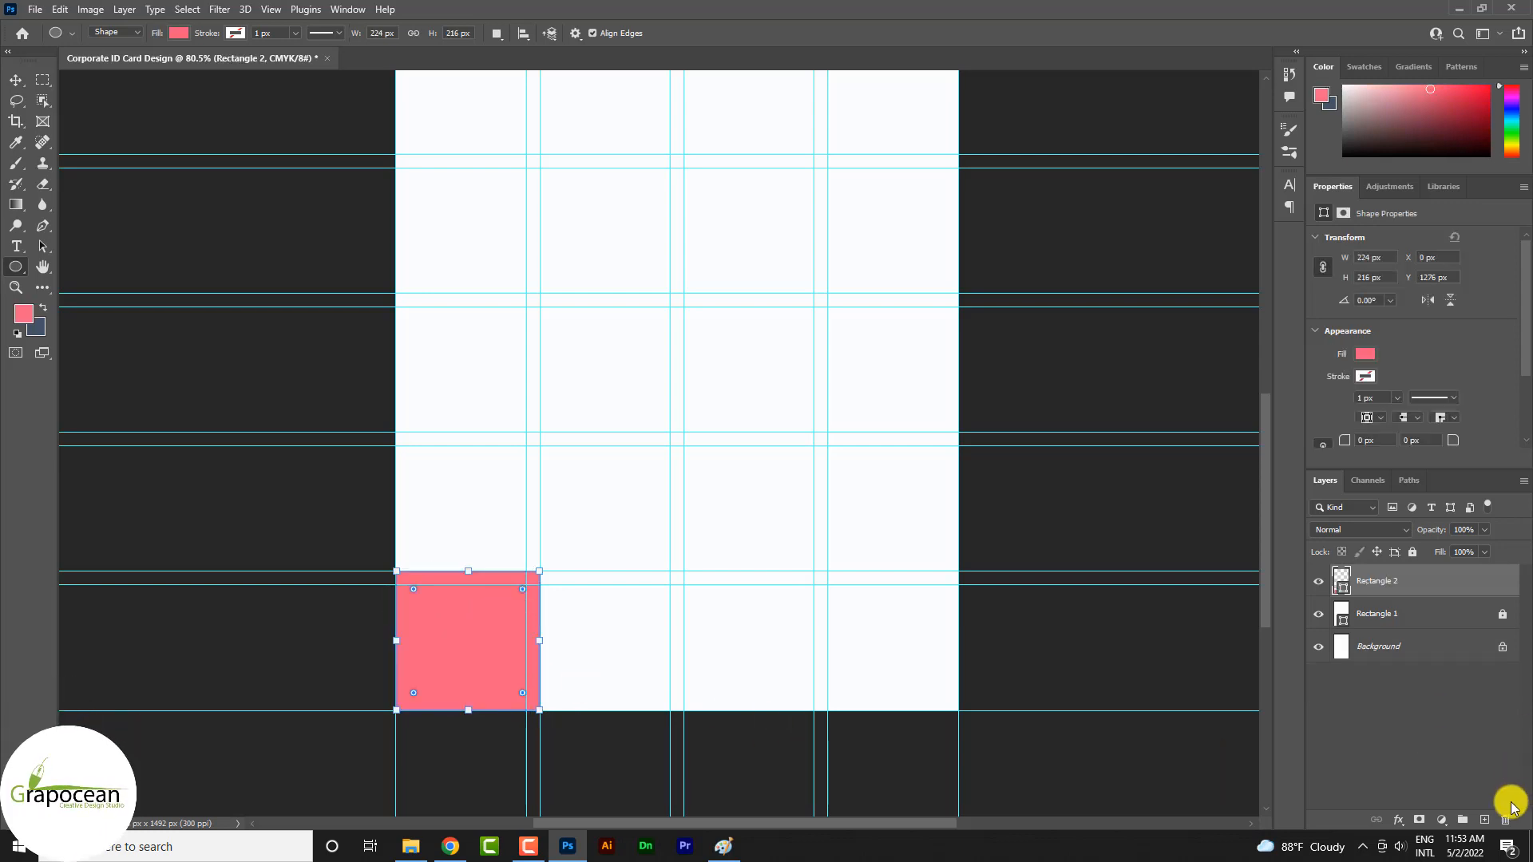
left_click(445, 711, "alt")
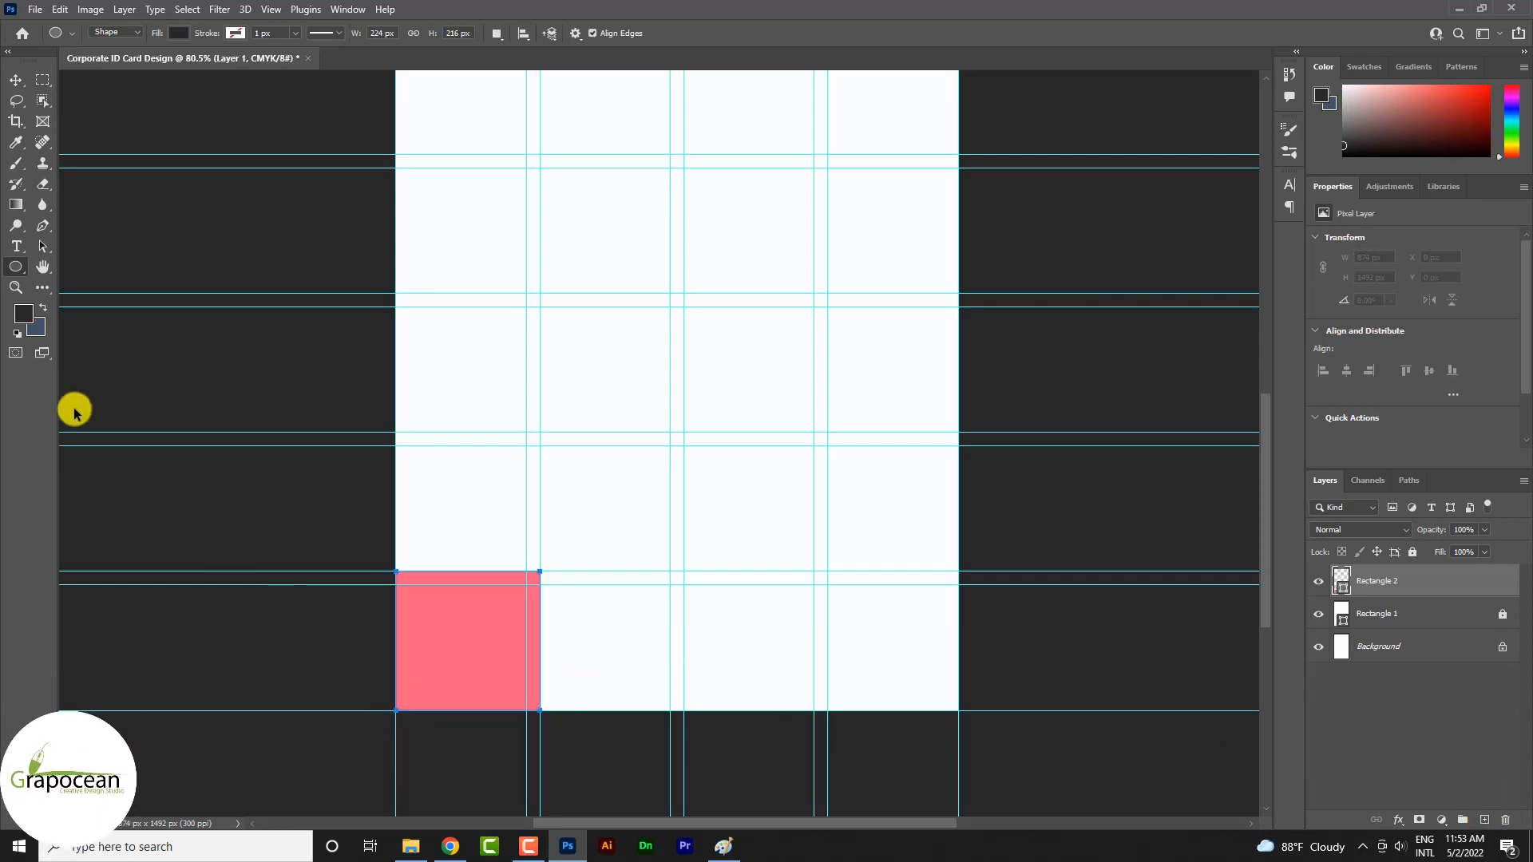
On a new layer, draw a circle about 231 px in diameter overlapping the bottom-left corner of the pink rectangle
right_click(16, 267)
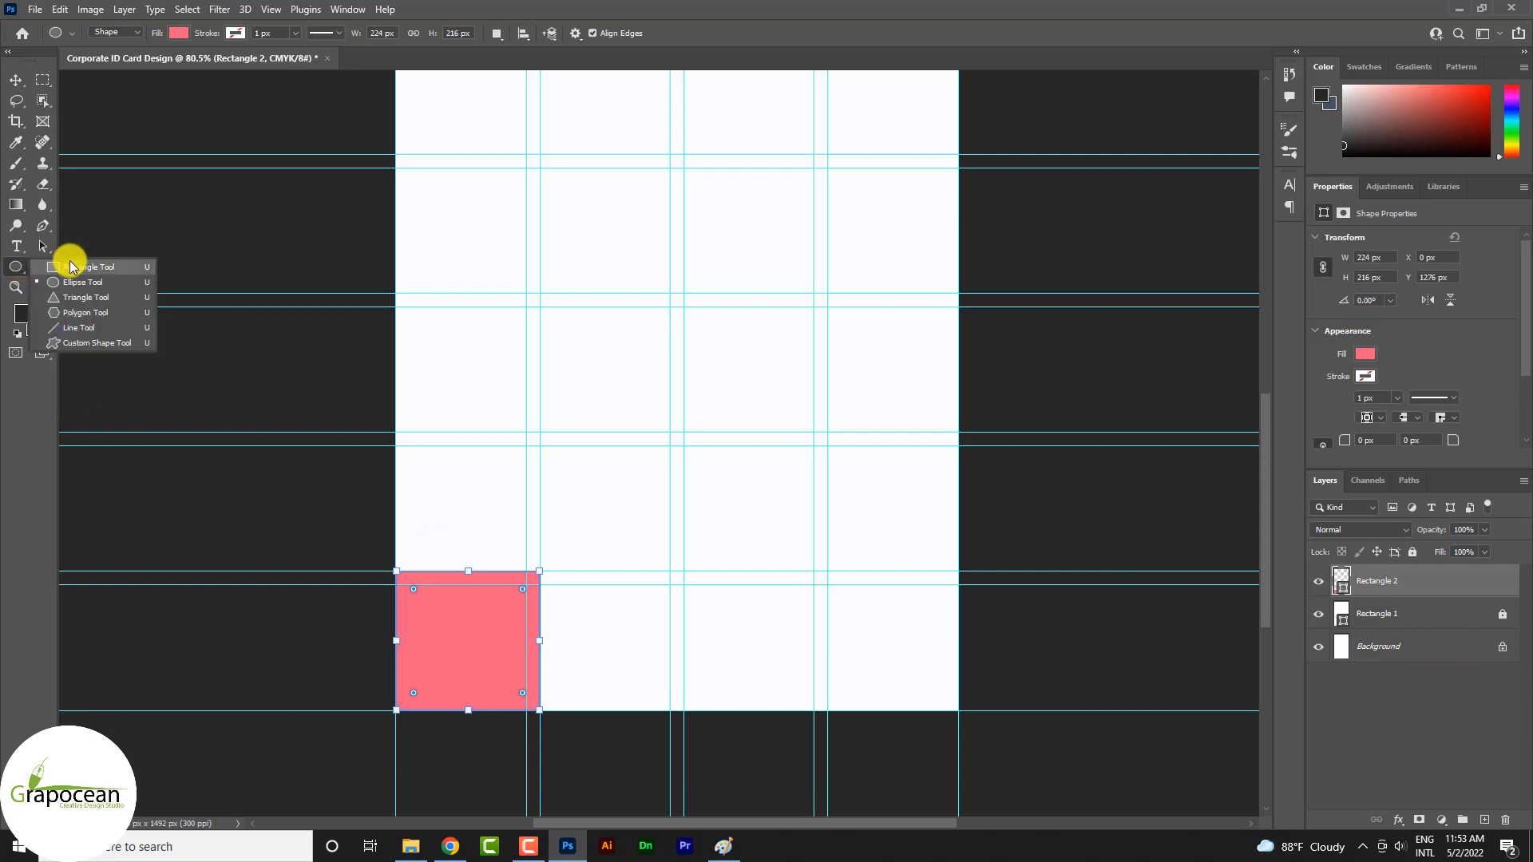
left_click(82, 282)
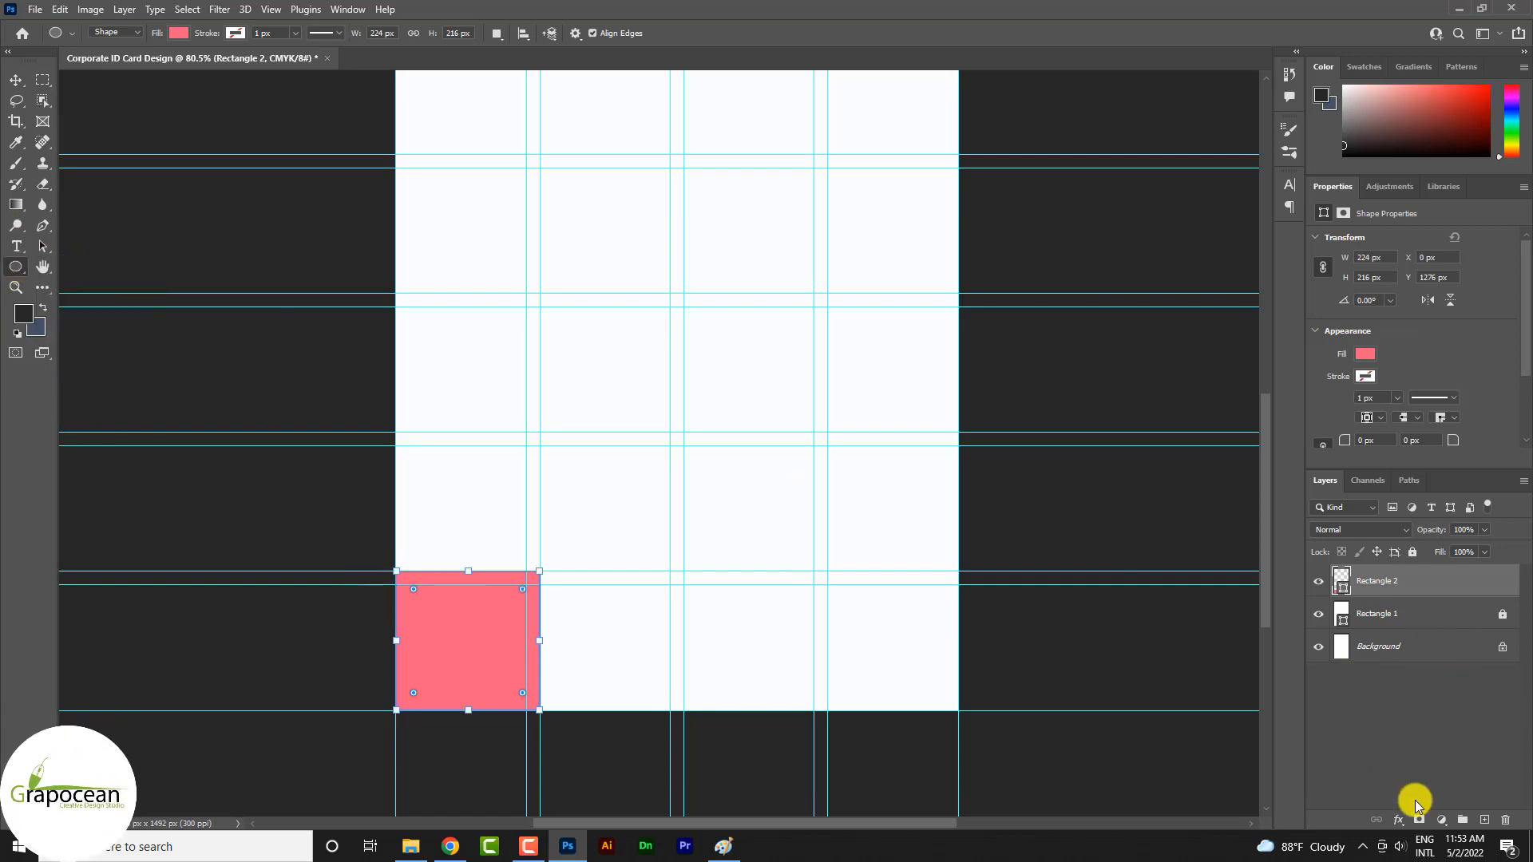
left_click(1485, 820)
left_click_drag(358, 611, 507, 775)
left_click(50, 280)
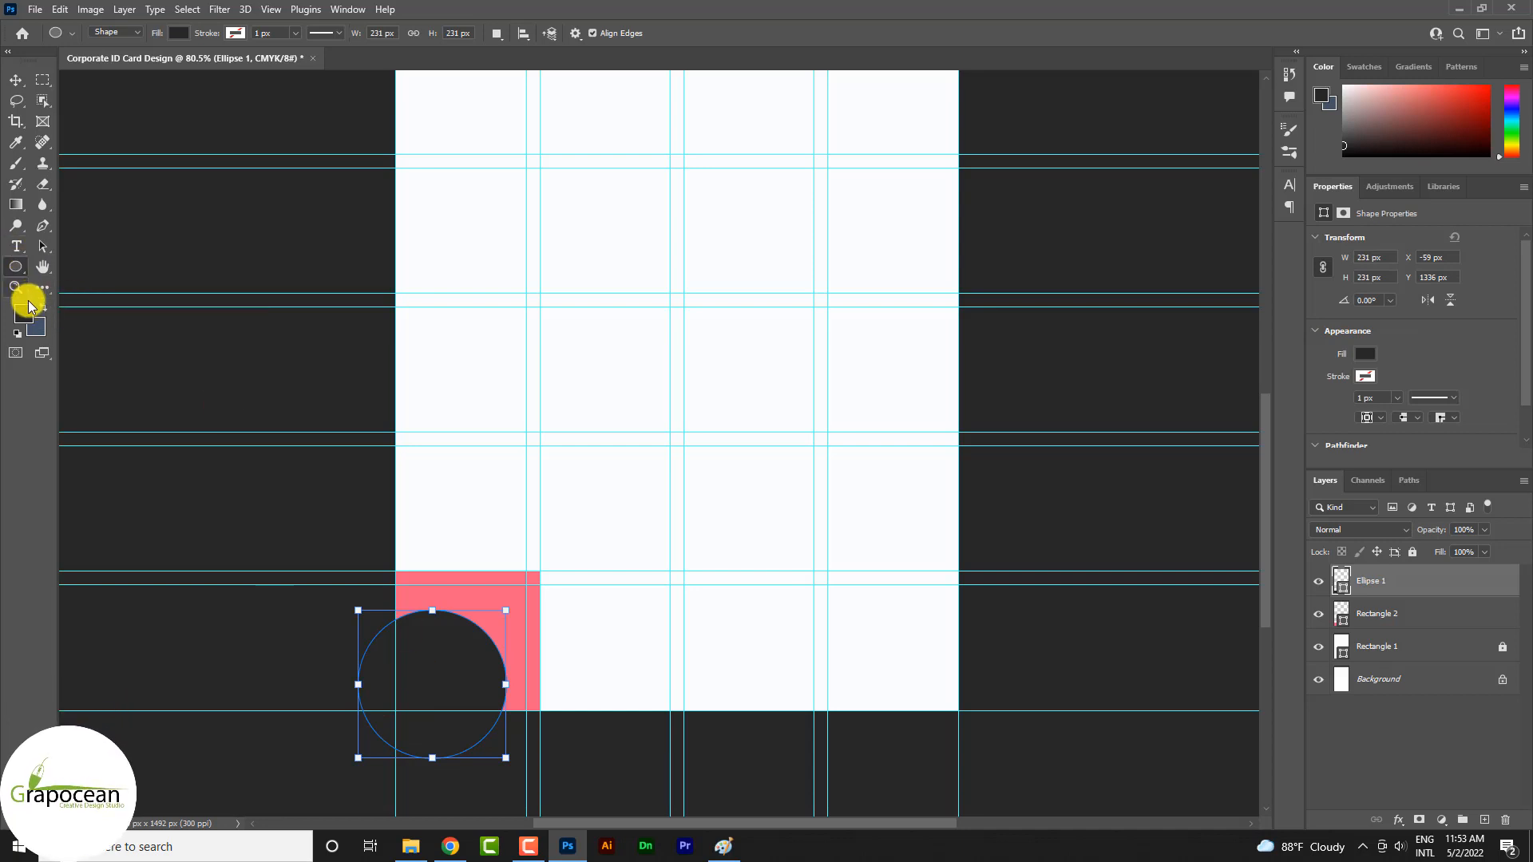
Remove the circle's fill and give it a stroke about 51 px wide in the copied purple colour
left_click(178, 32)
left_click(84, 63)
left_click(235, 33)
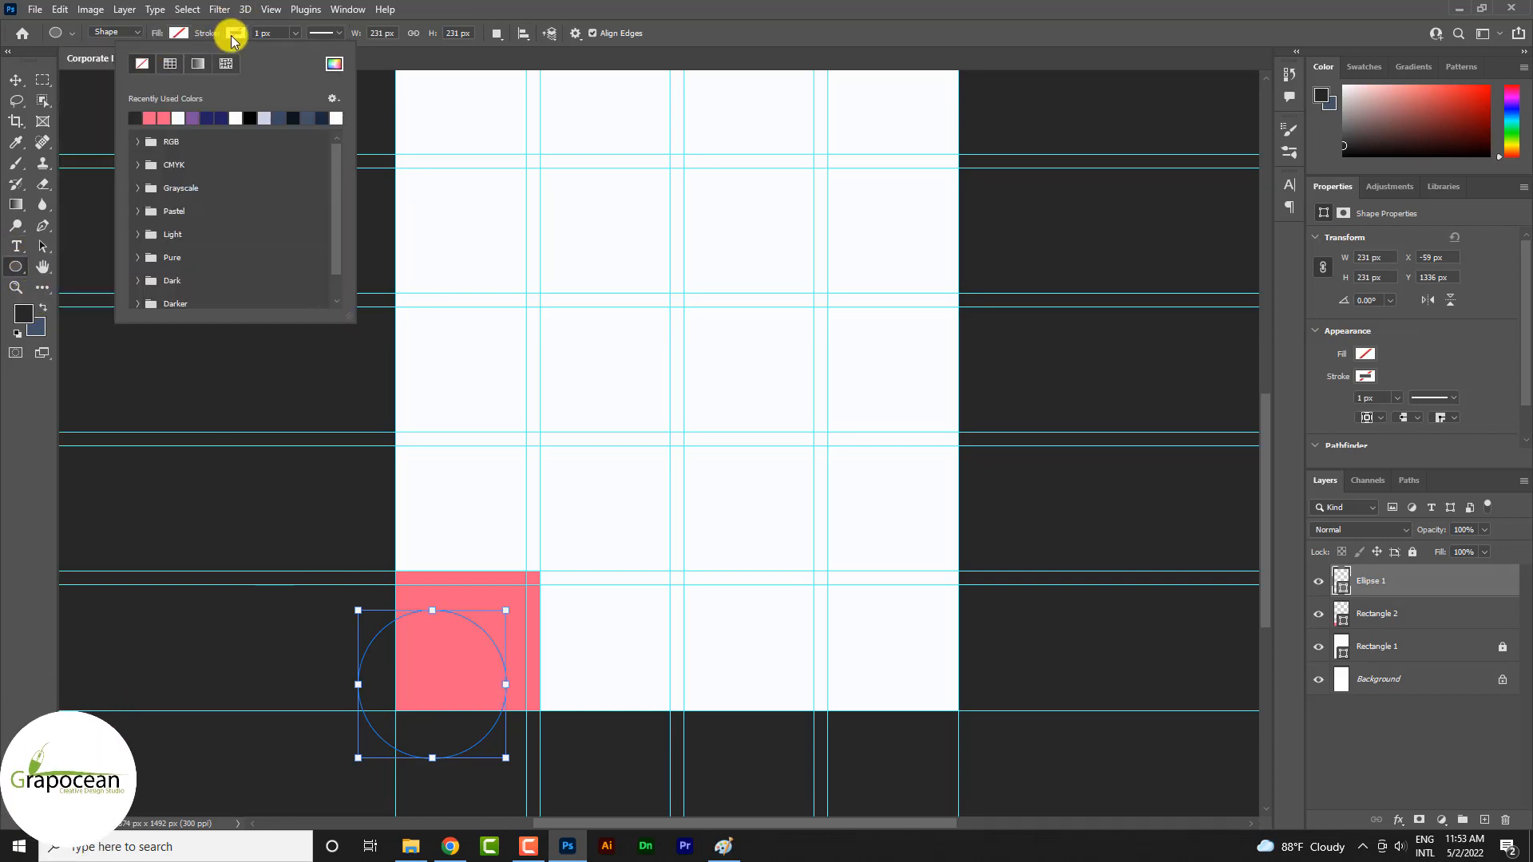
left_click(335, 64)
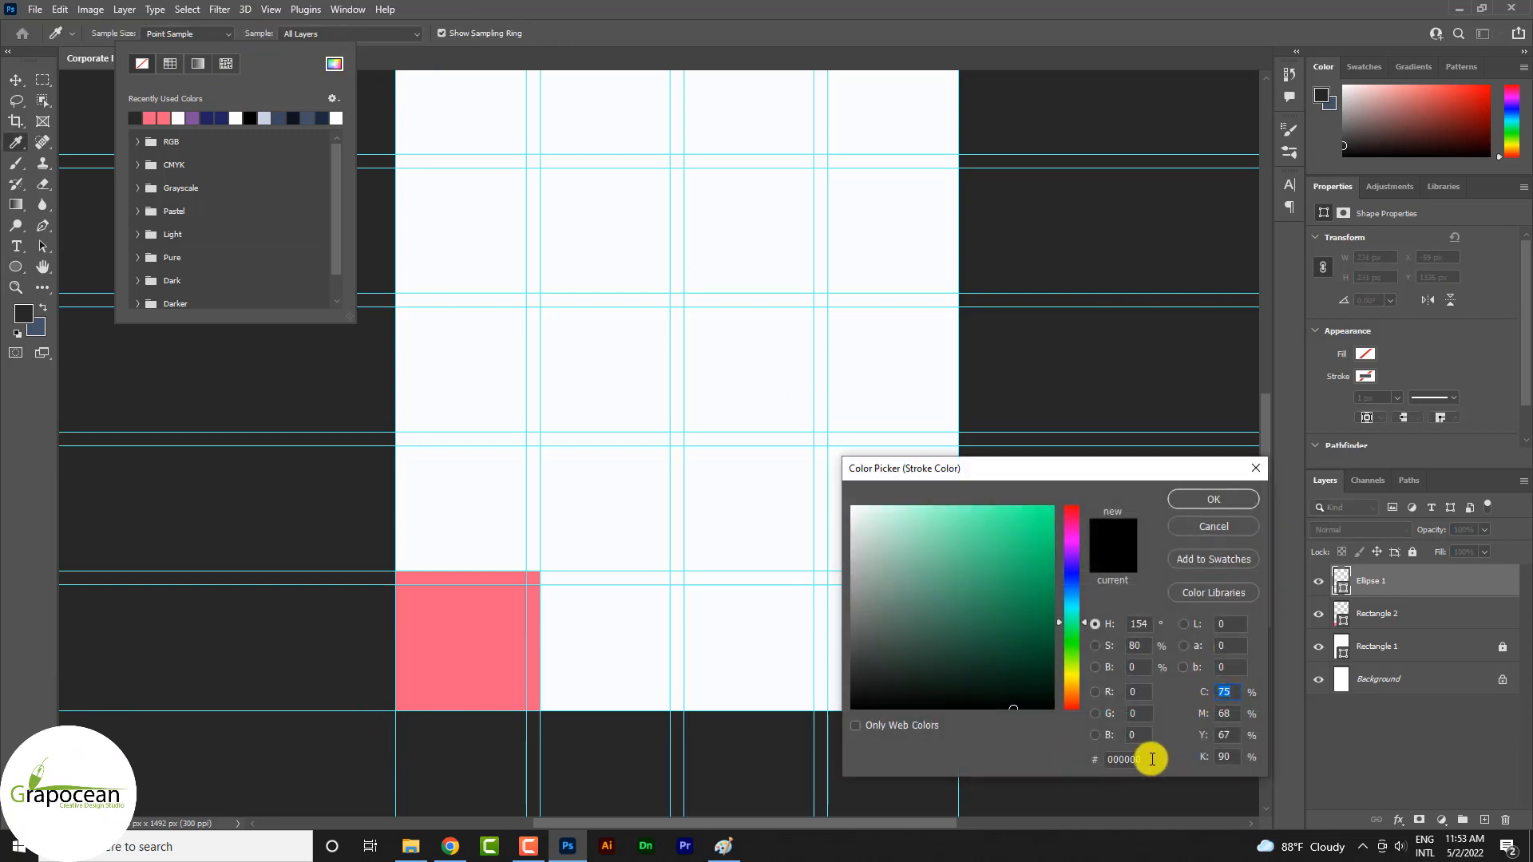
left_click_drag(1152, 759, 1098, 759)
key("ctrl+v")
left_click(1206, 496)
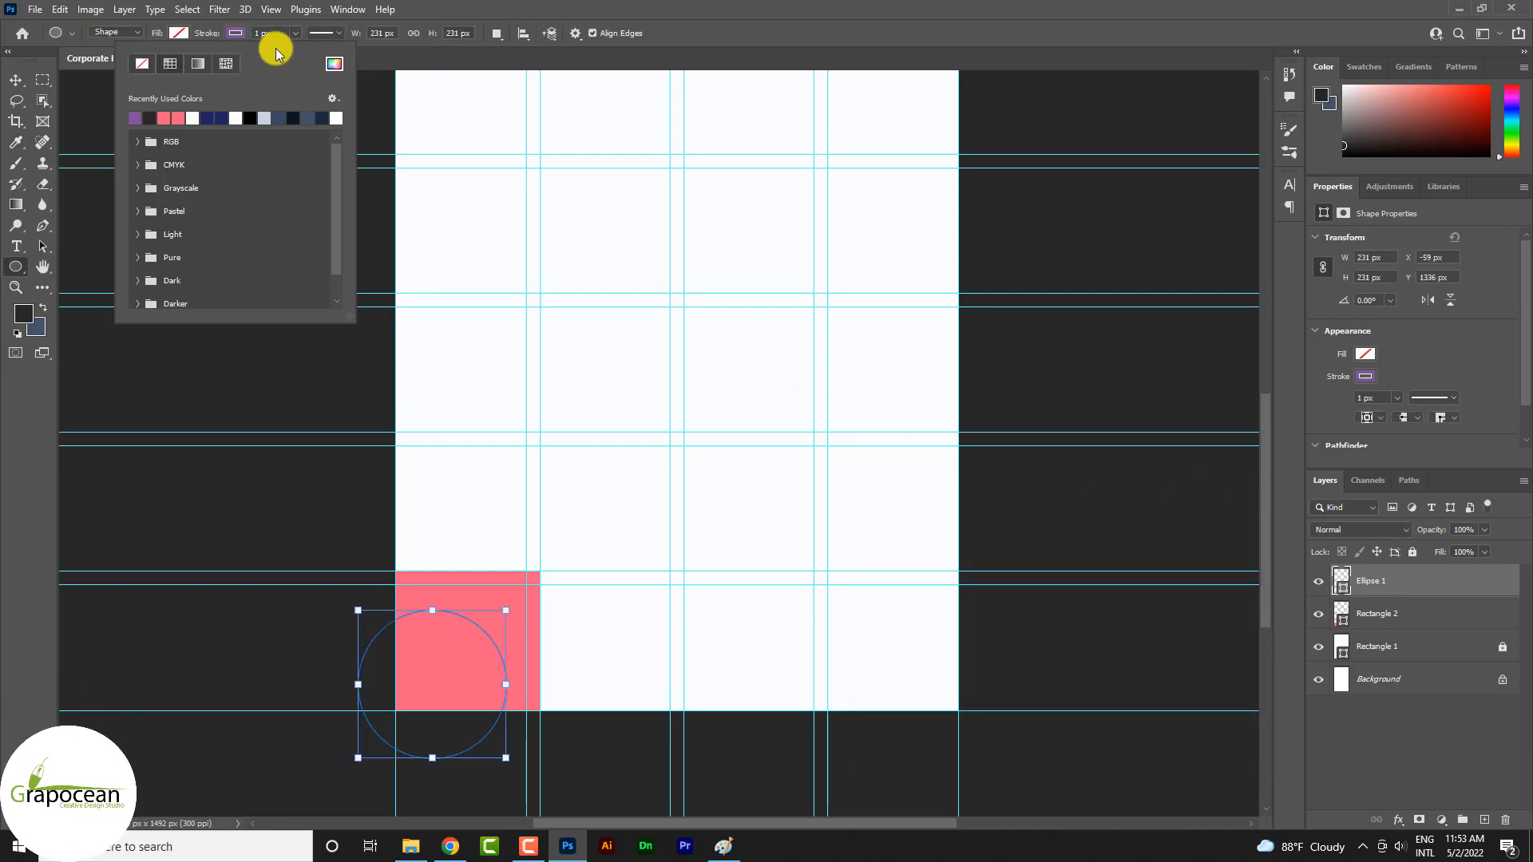
left_click(295, 33)
left_click_drag(283, 50, 312, 54)
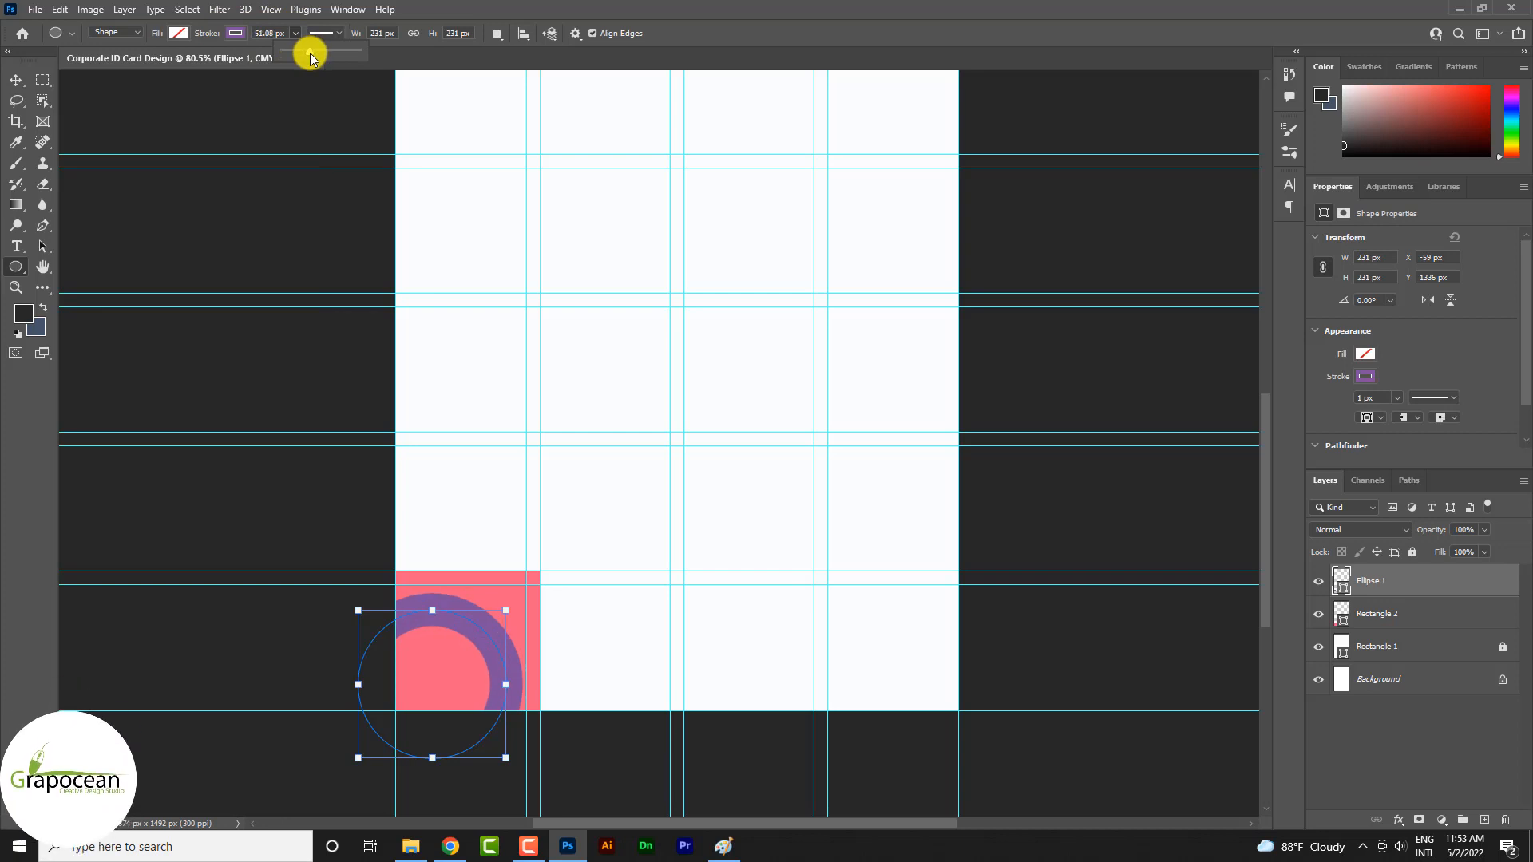
Duplicate the purple ring's layer and enlarge the copy around its centre to about 156%
left_click(16, 80)
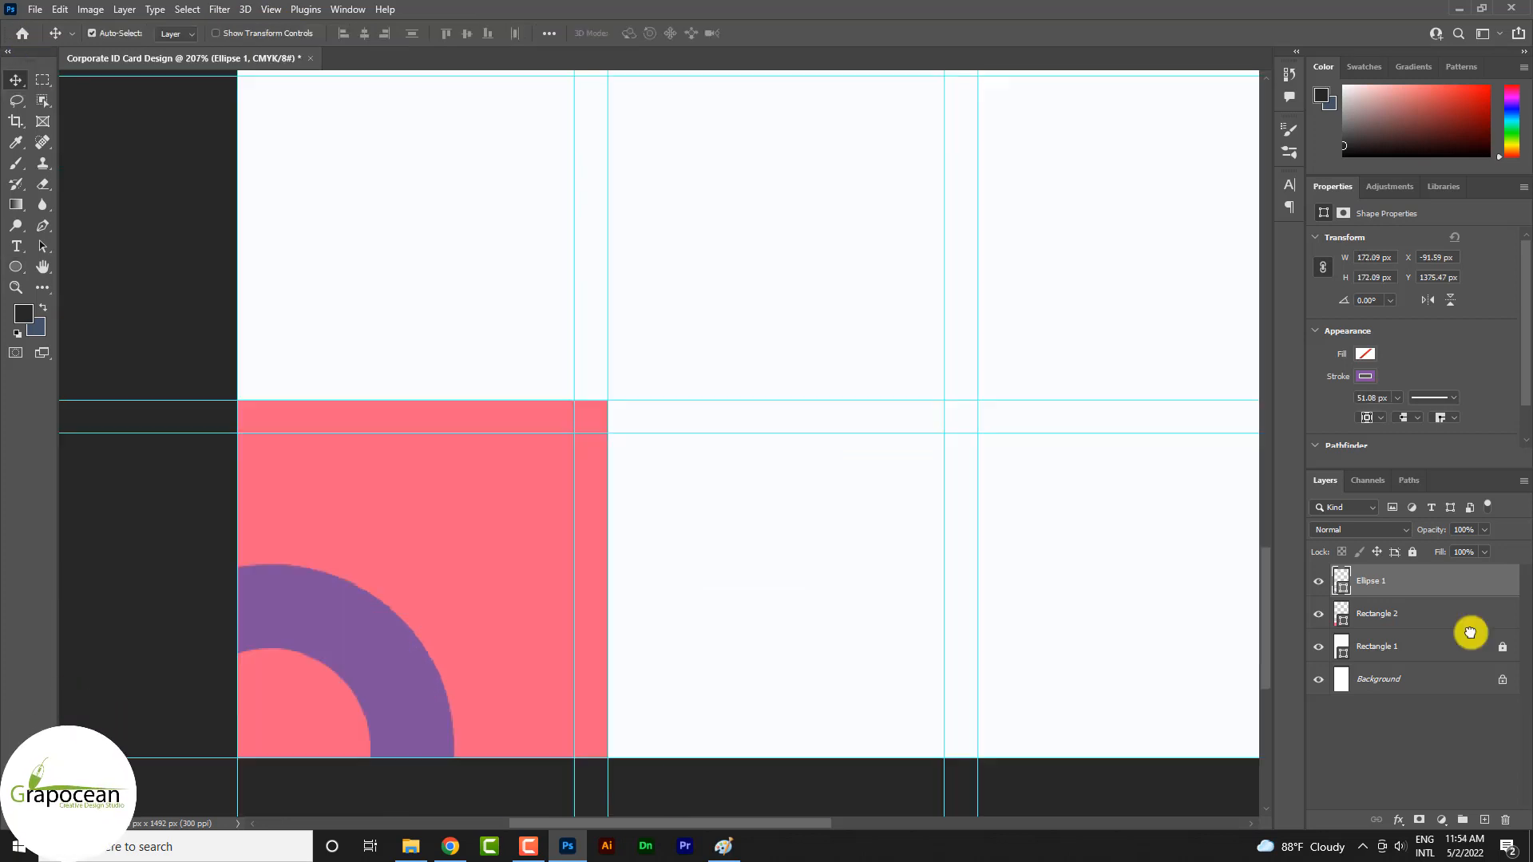
left_click_drag(1437, 580, 1483, 820)
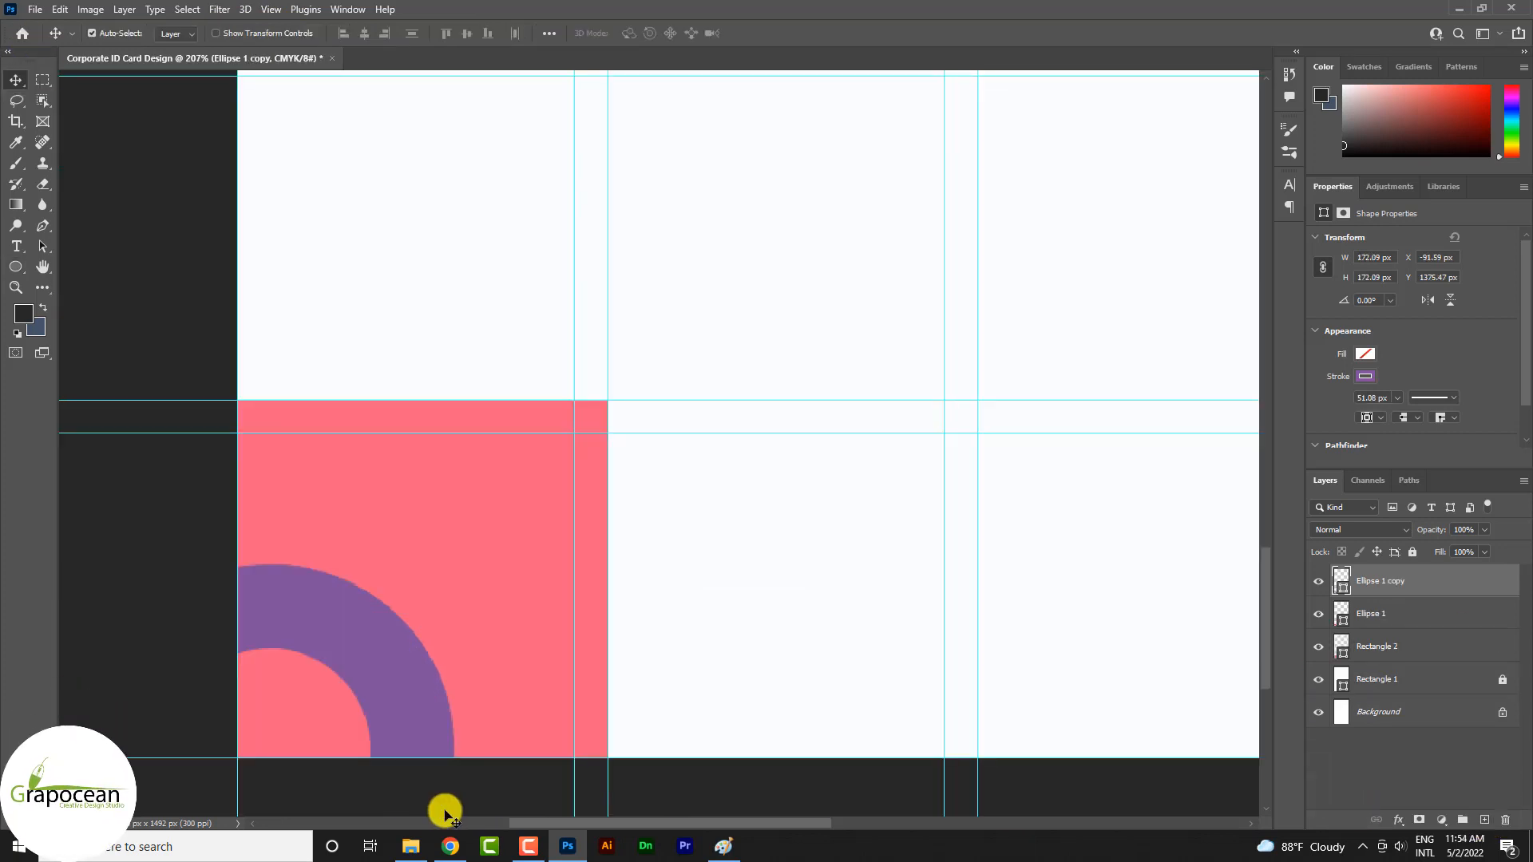
key("ctrl+t")
scroll(424, 790, "down", 3)
scroll(419, 680, "down", 5)
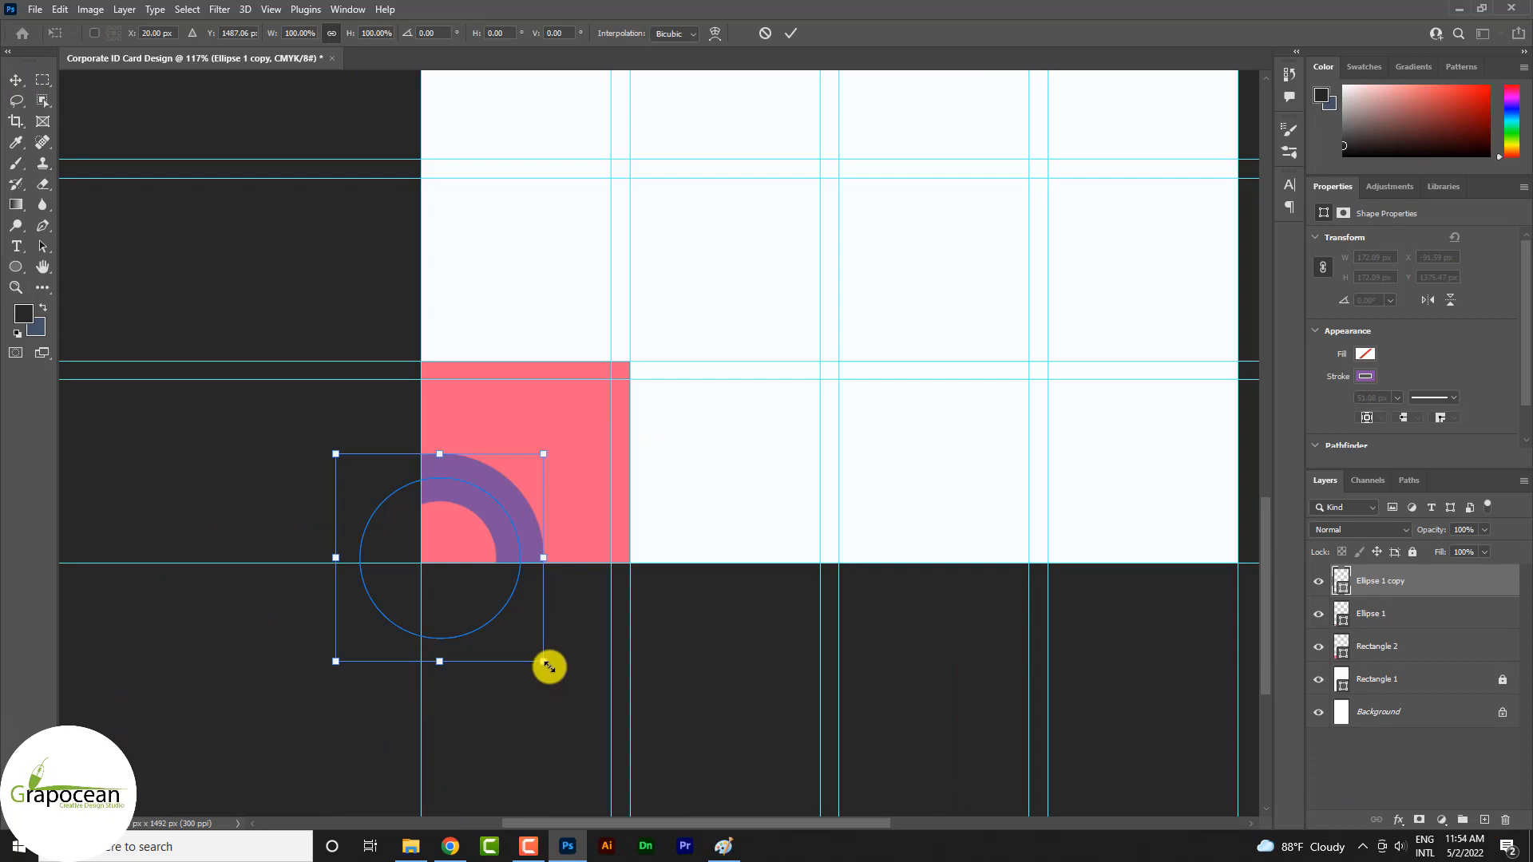
left_click_drag(549, 667, 607, 765)
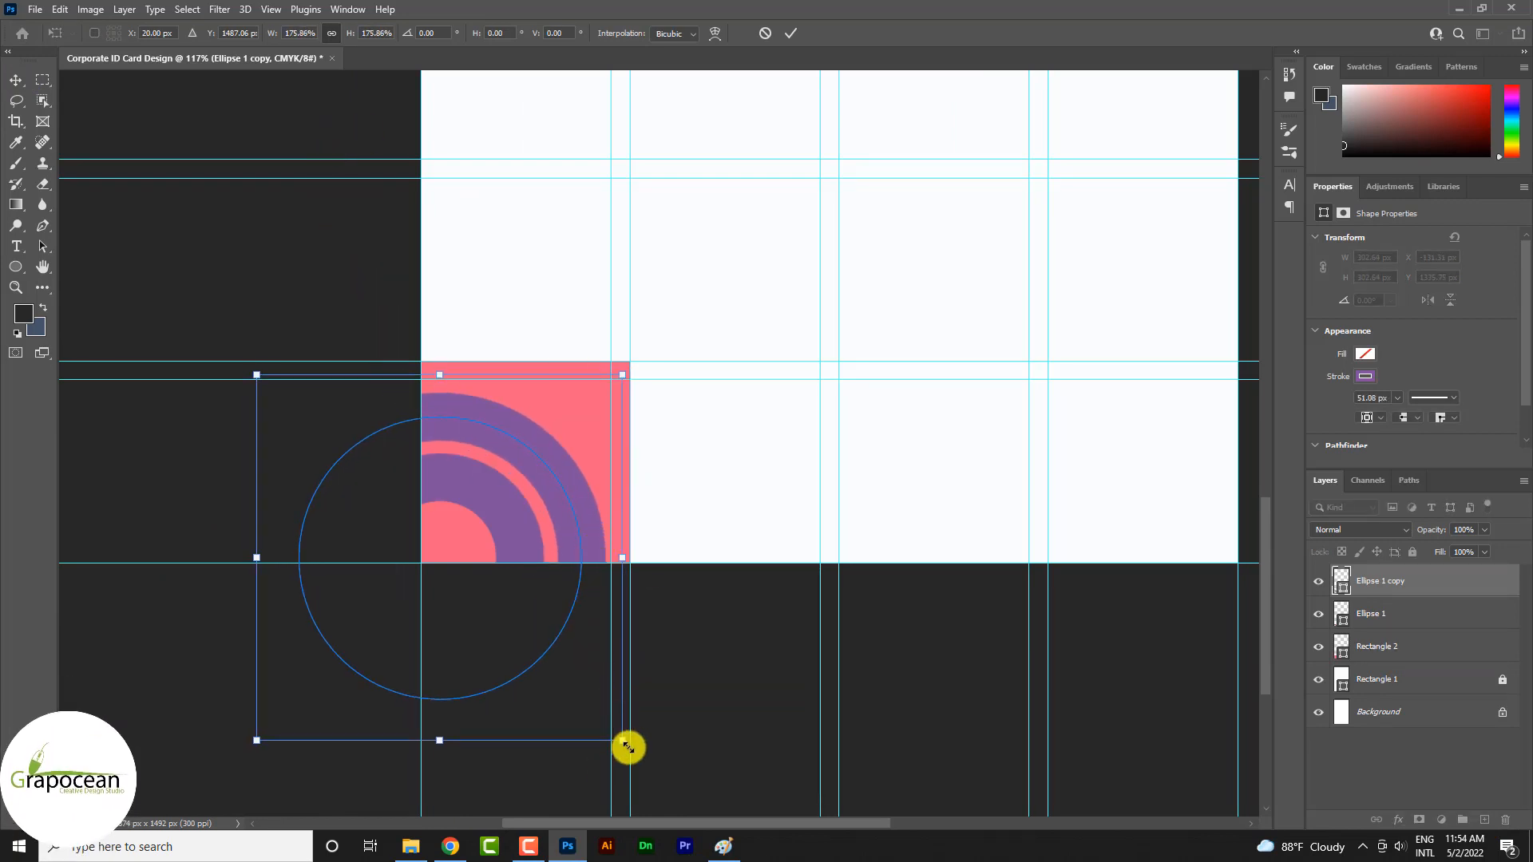
left_click_drag(622, 740, 592, 727)
left_click(765, 34)
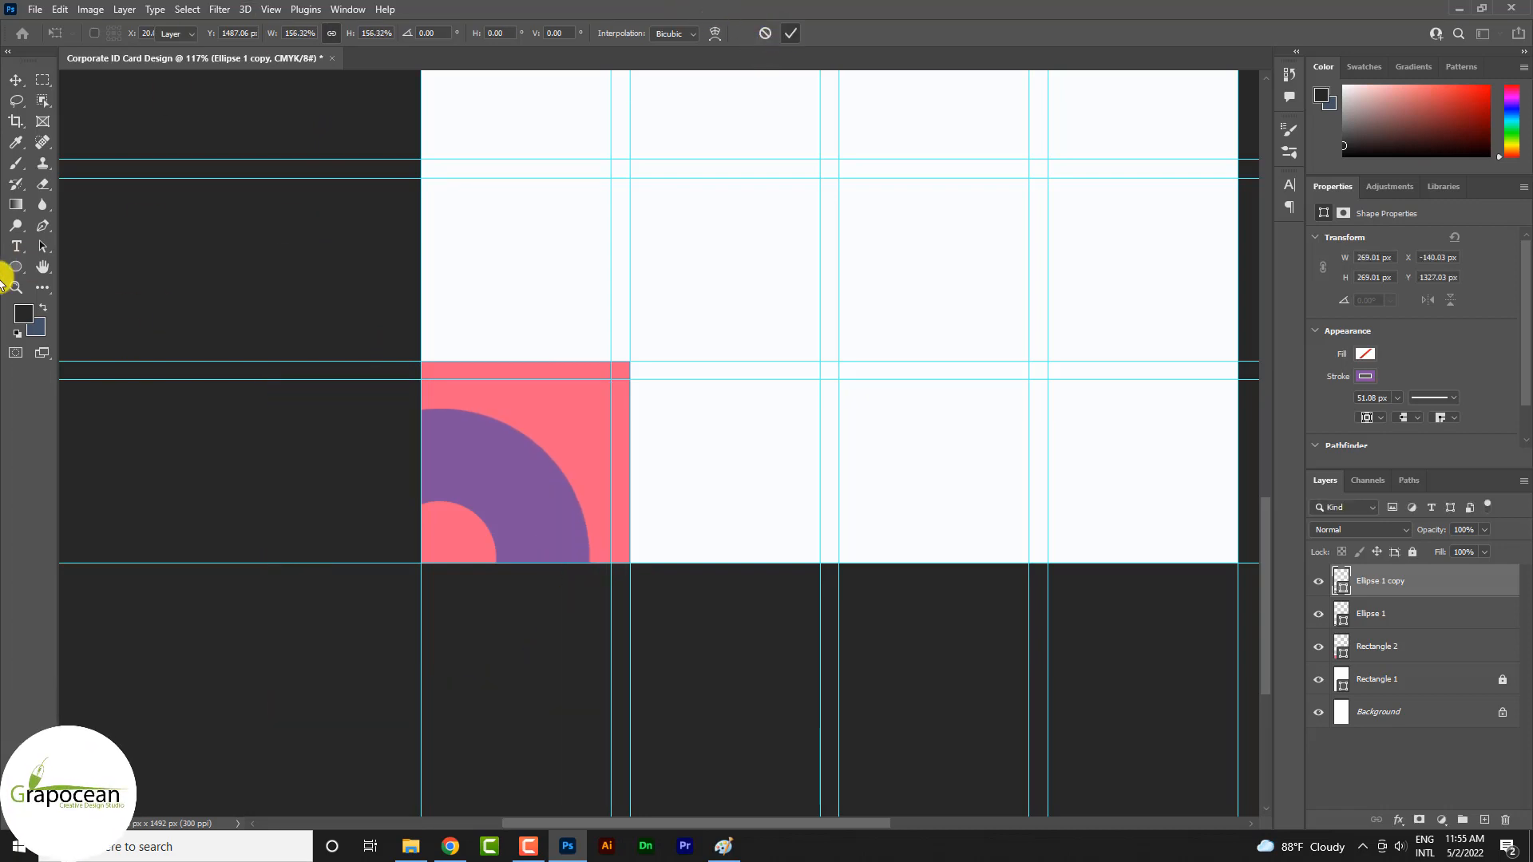
Set the enlarged ring's stroke to a solid yellow-orange, hex fabc00
left_click(16, 267)
left_click(234, 34)
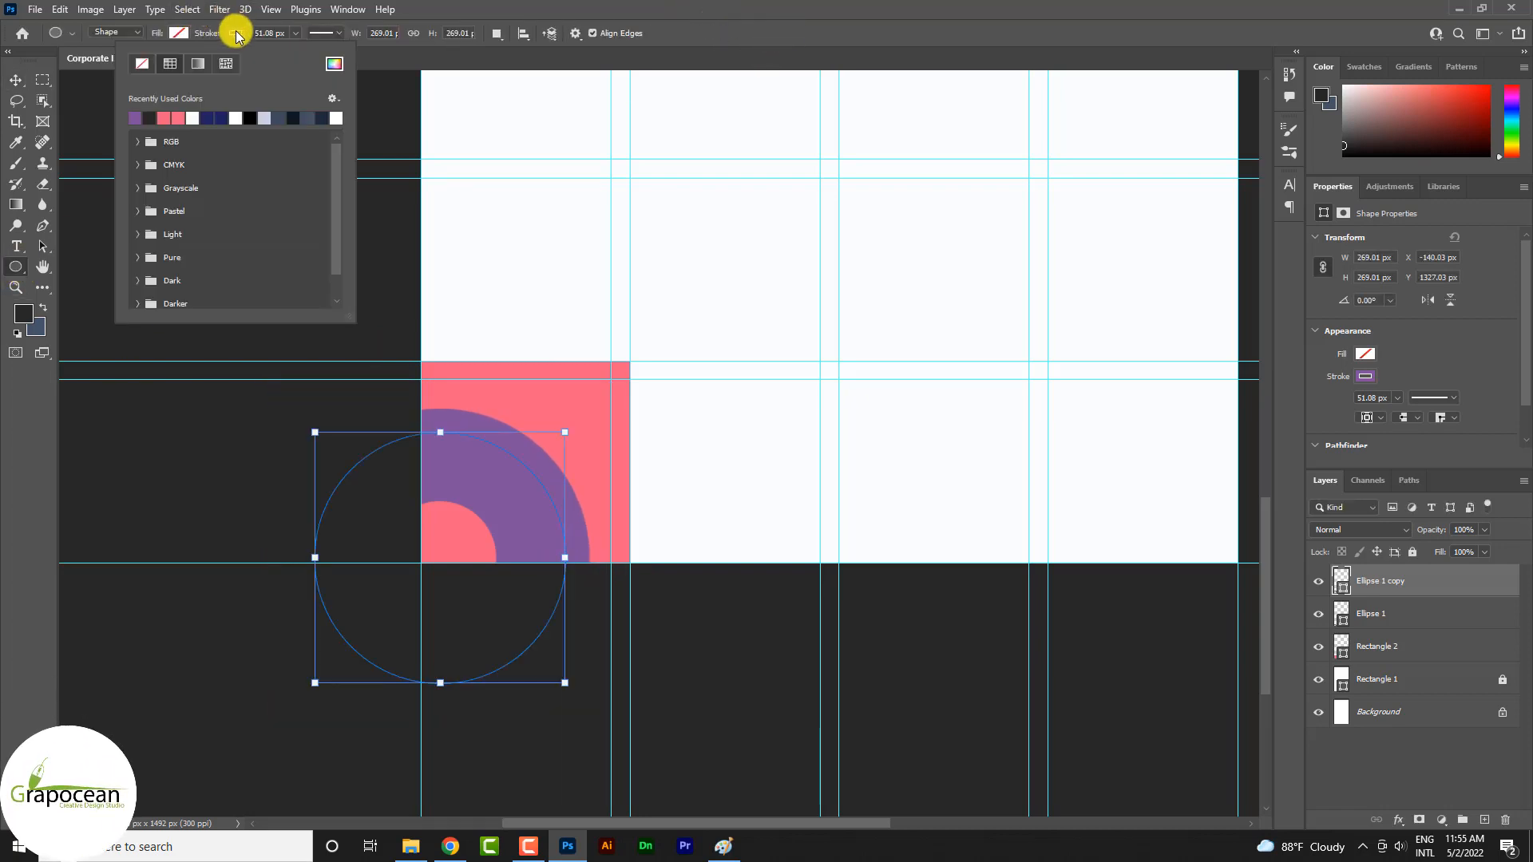
left_click(226, 65)
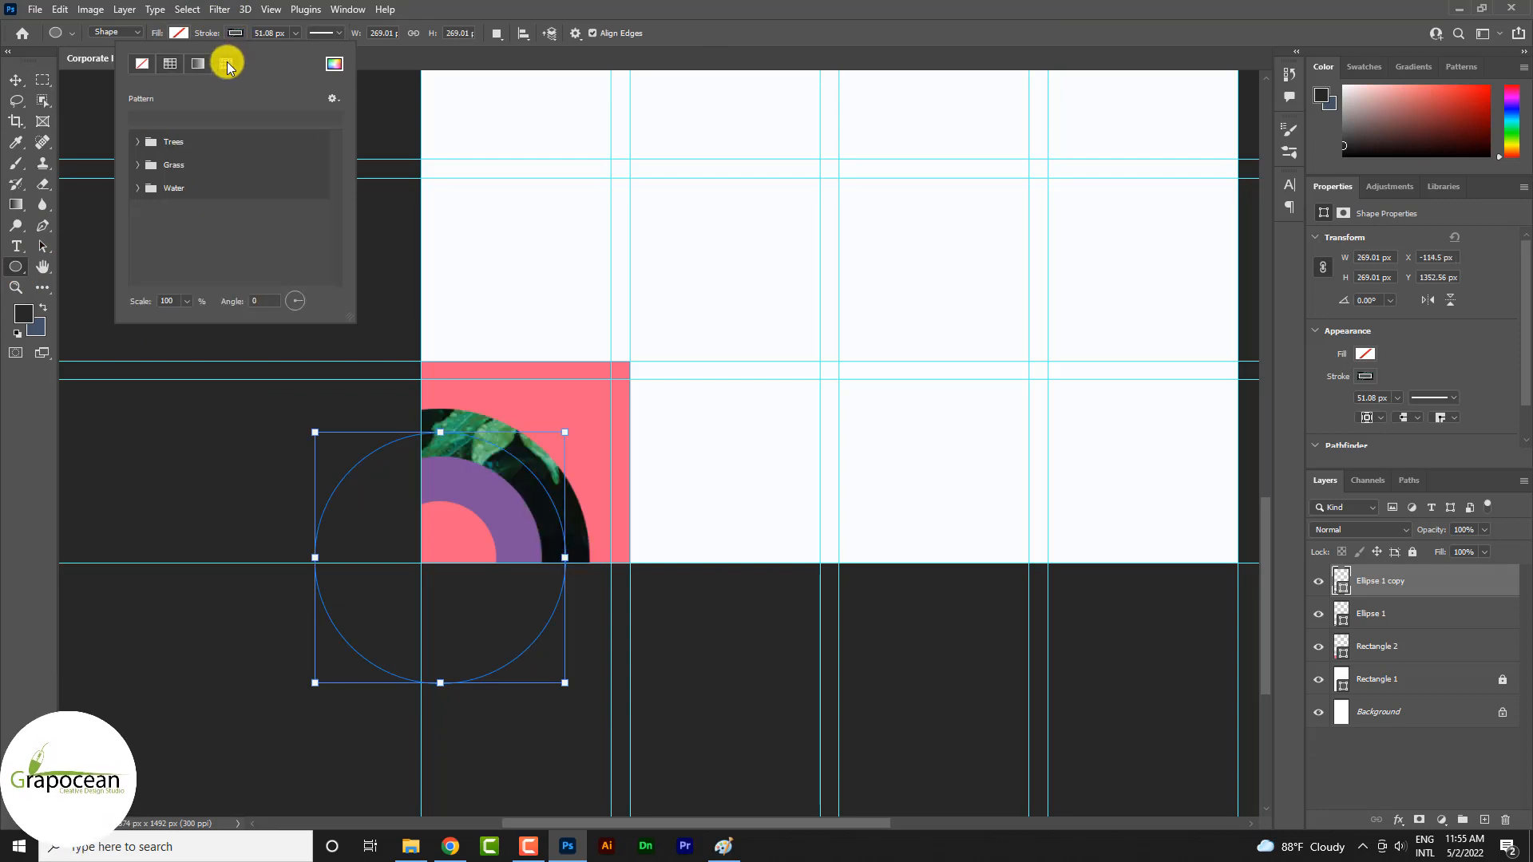
left_click(169, 63)
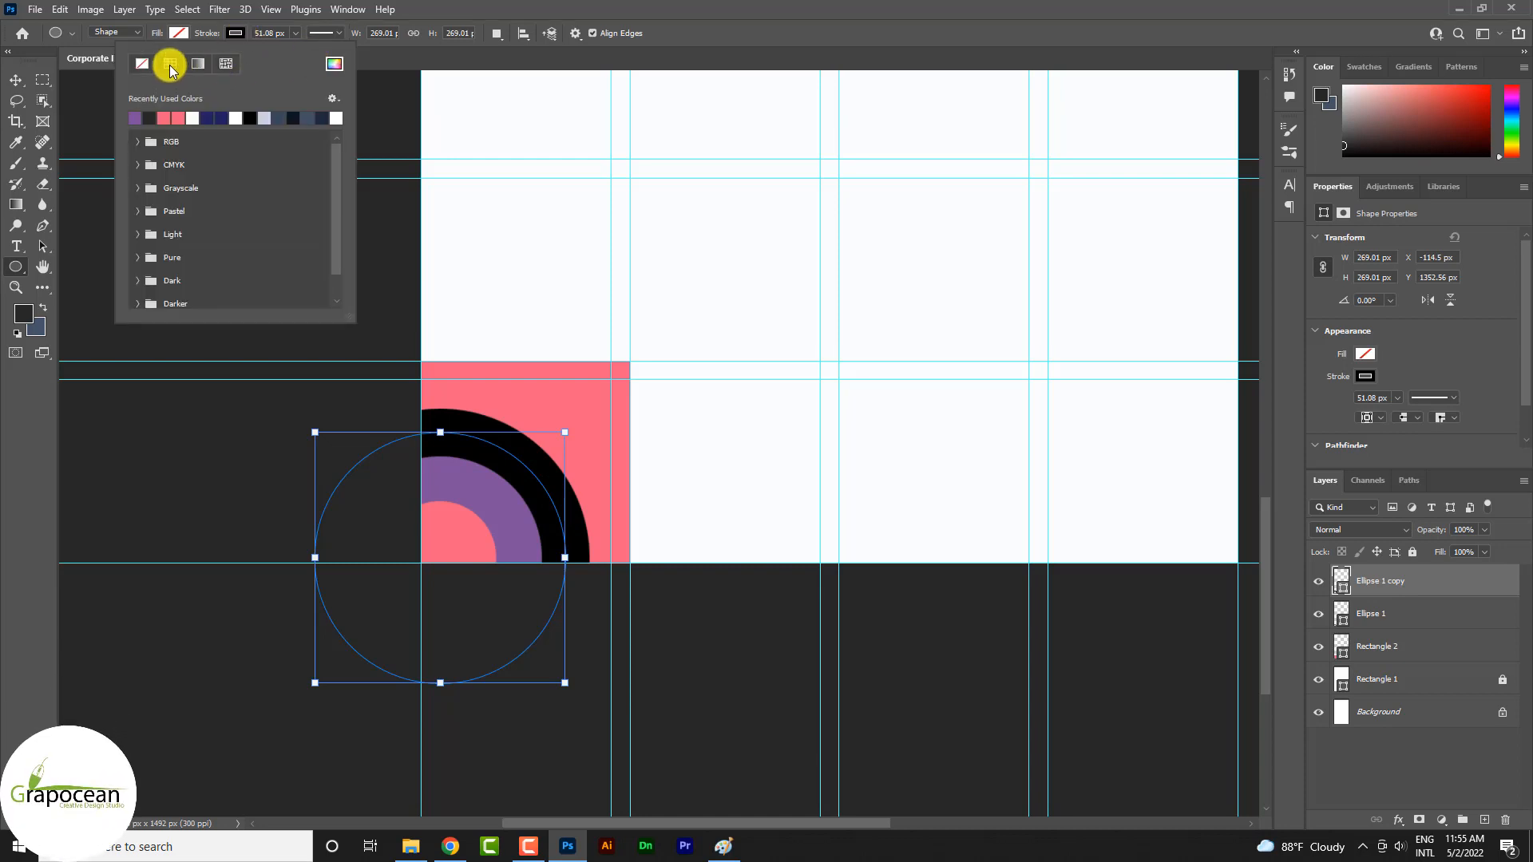
left_click(137, 165)
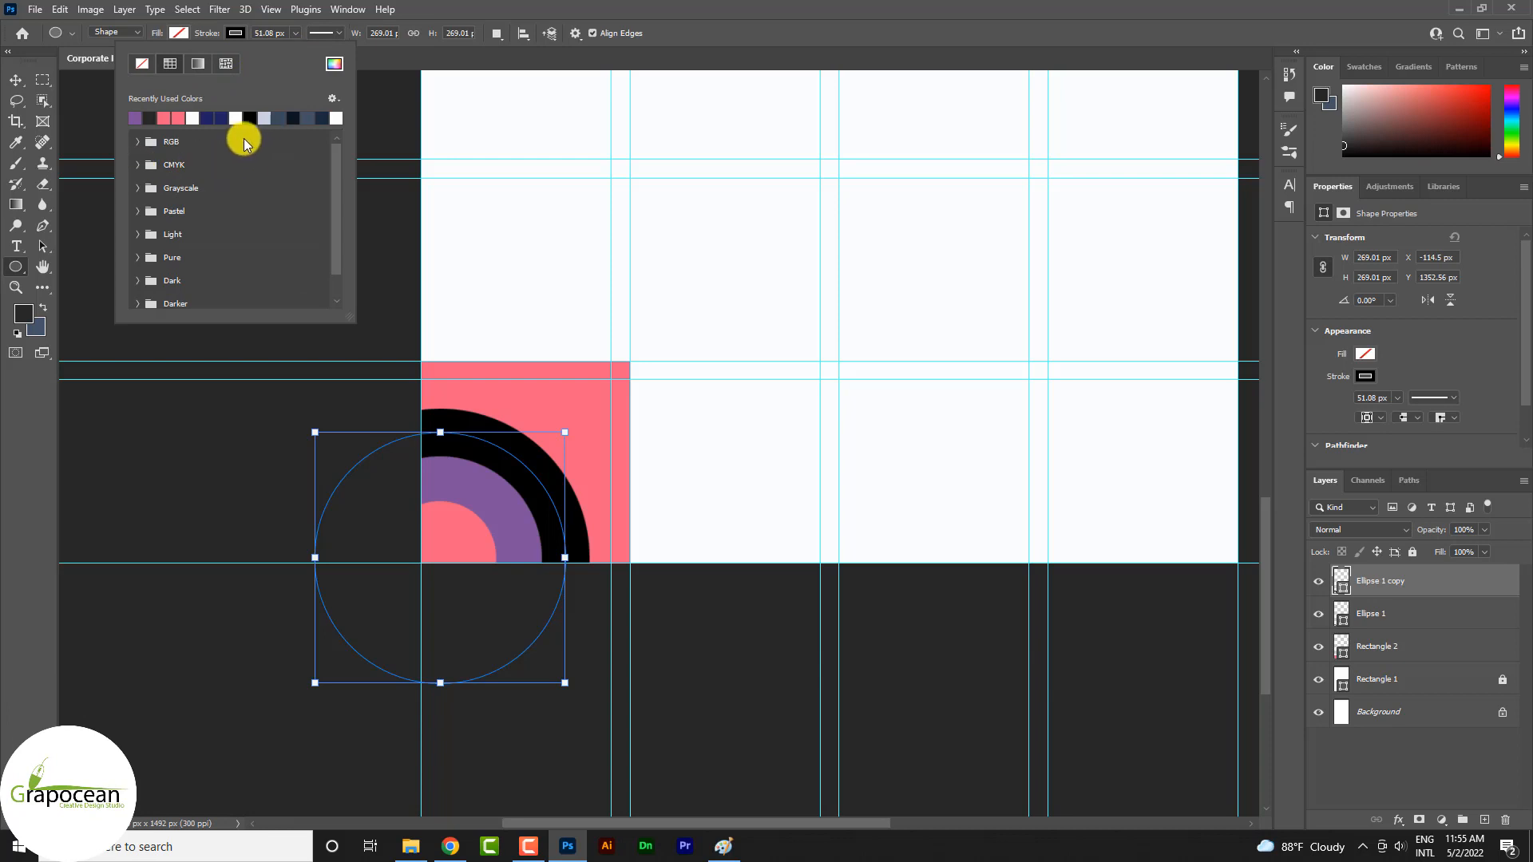
left_click(333, 64)
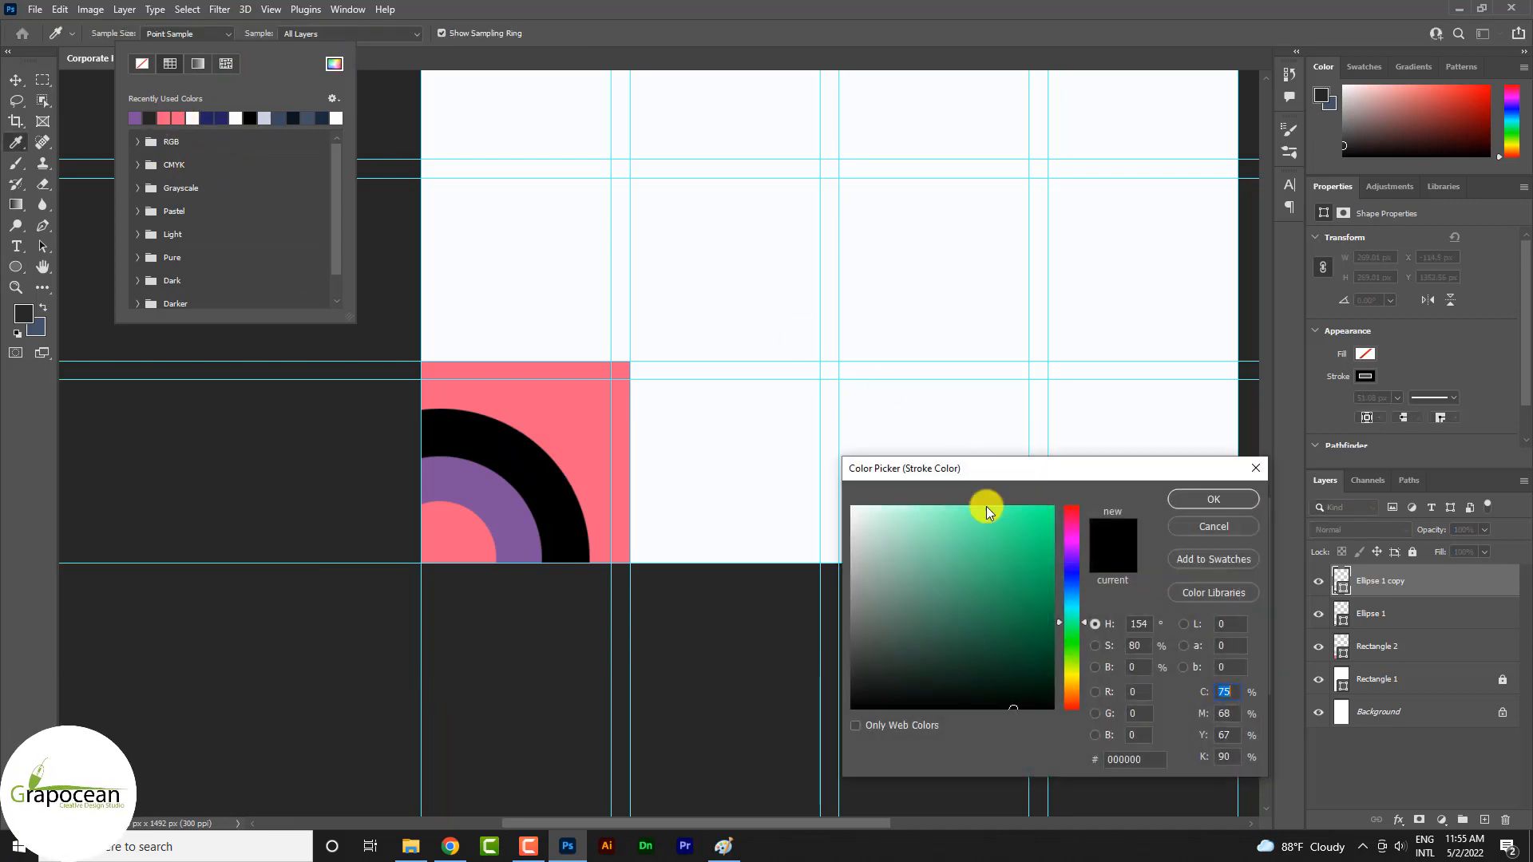
left_click_drag(1069, 669, 1072, 684)
left_click_drag(1010, 644, 1090, 590)
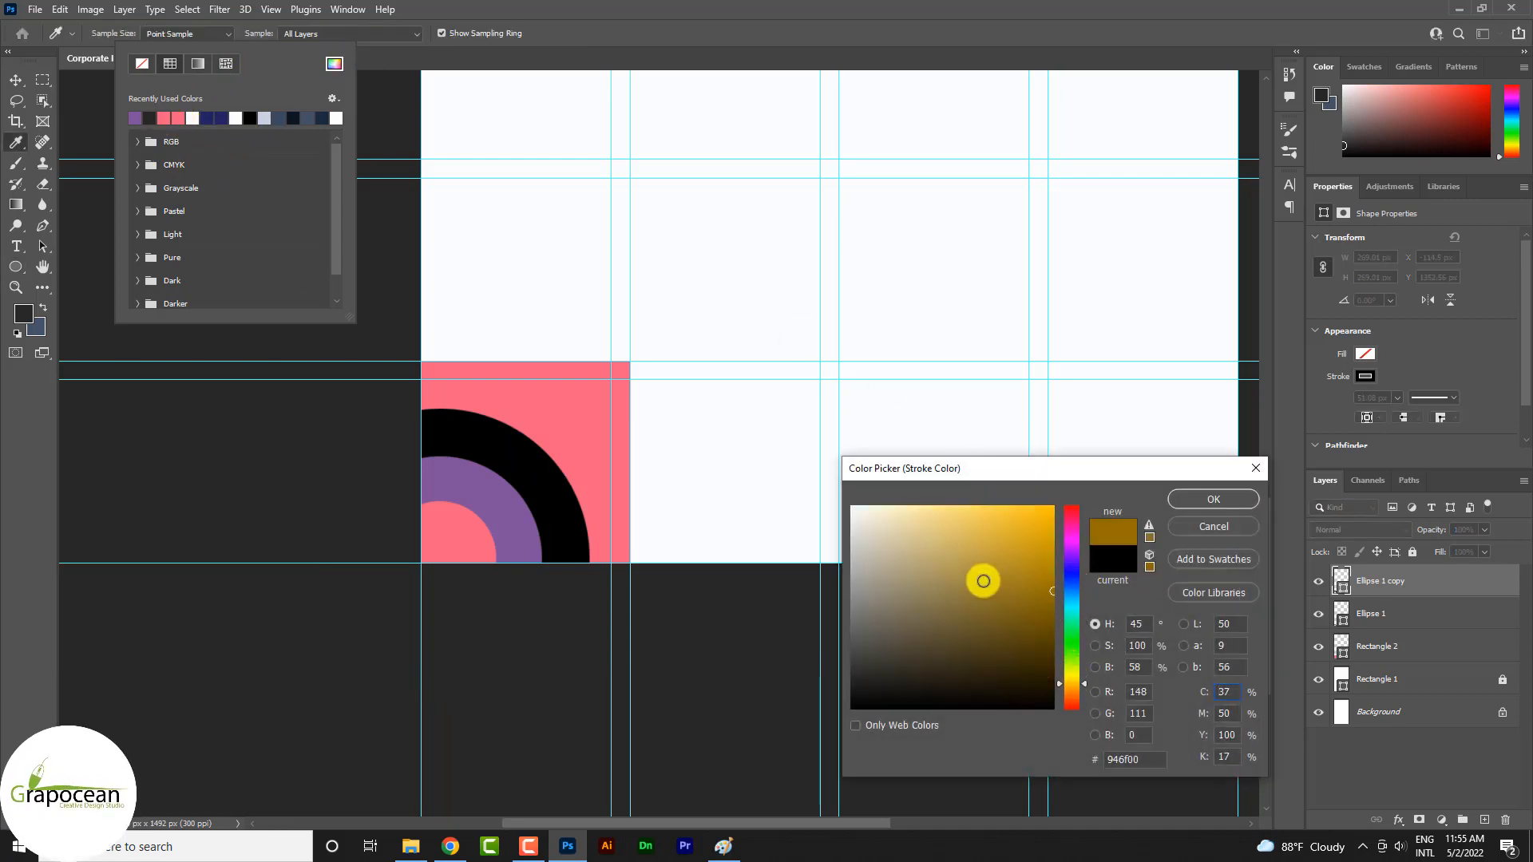
left_click(1211, 498)
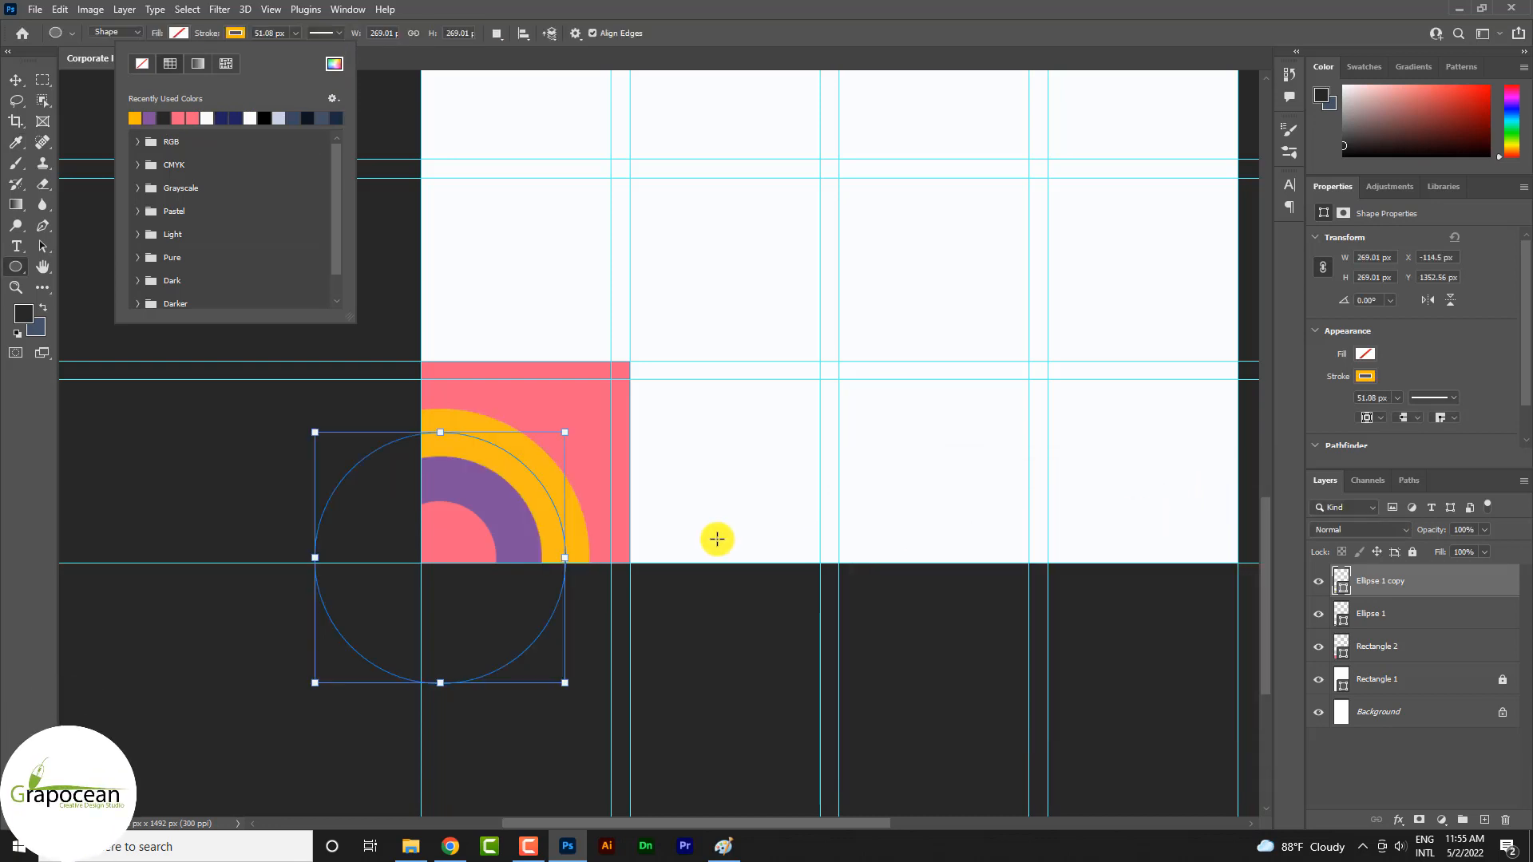
left_click(17, 82)
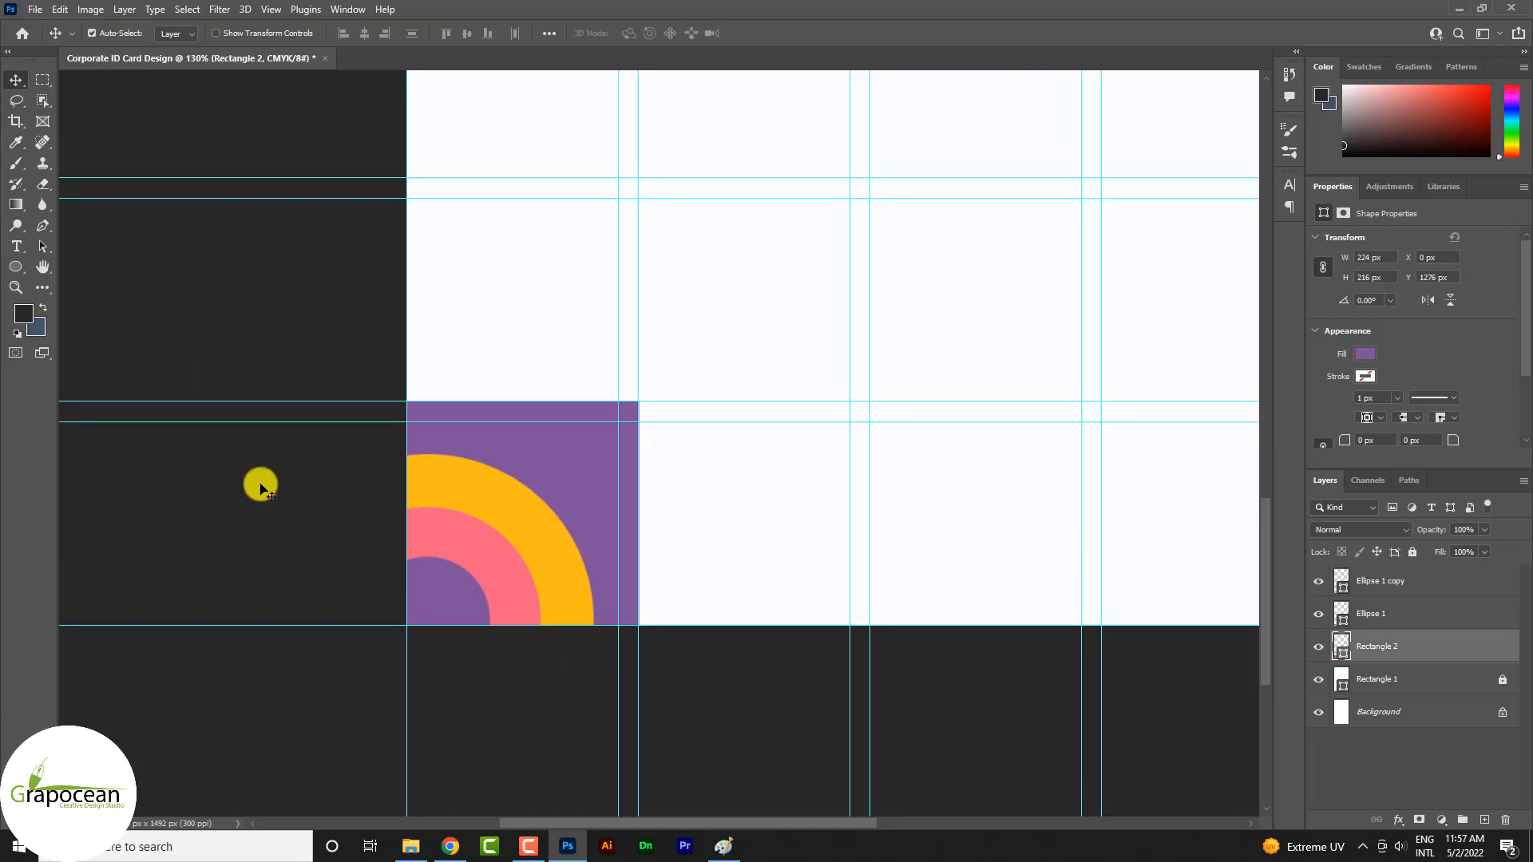
On a new layer, draw a dark rectangle 224 by 108 px beside the purple square, aligned with its upper edge
right_click(28, 284)
left_click(88, 266)
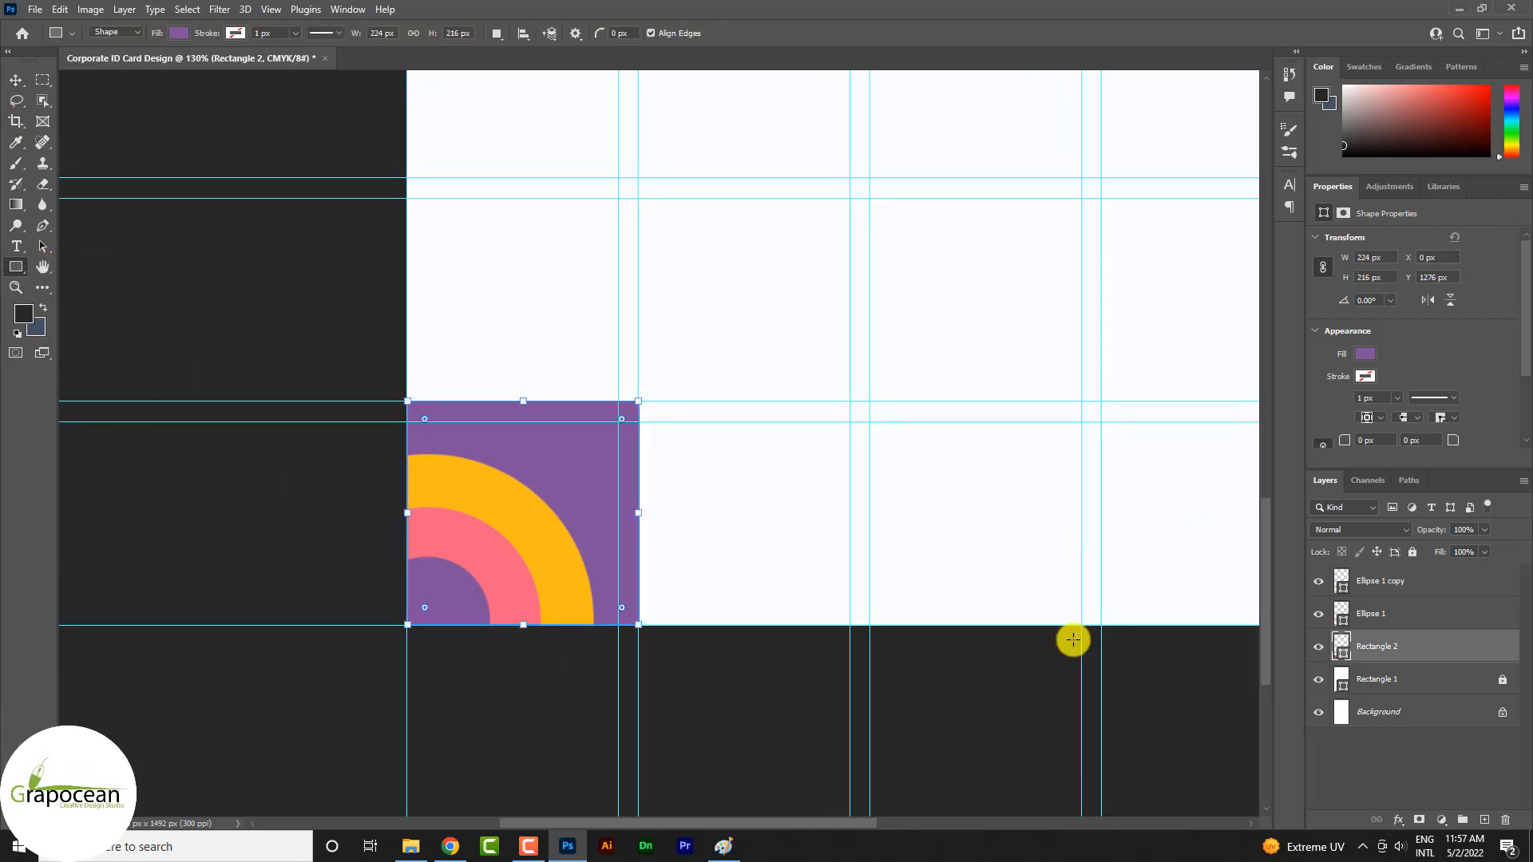
left_click(1433, 577)
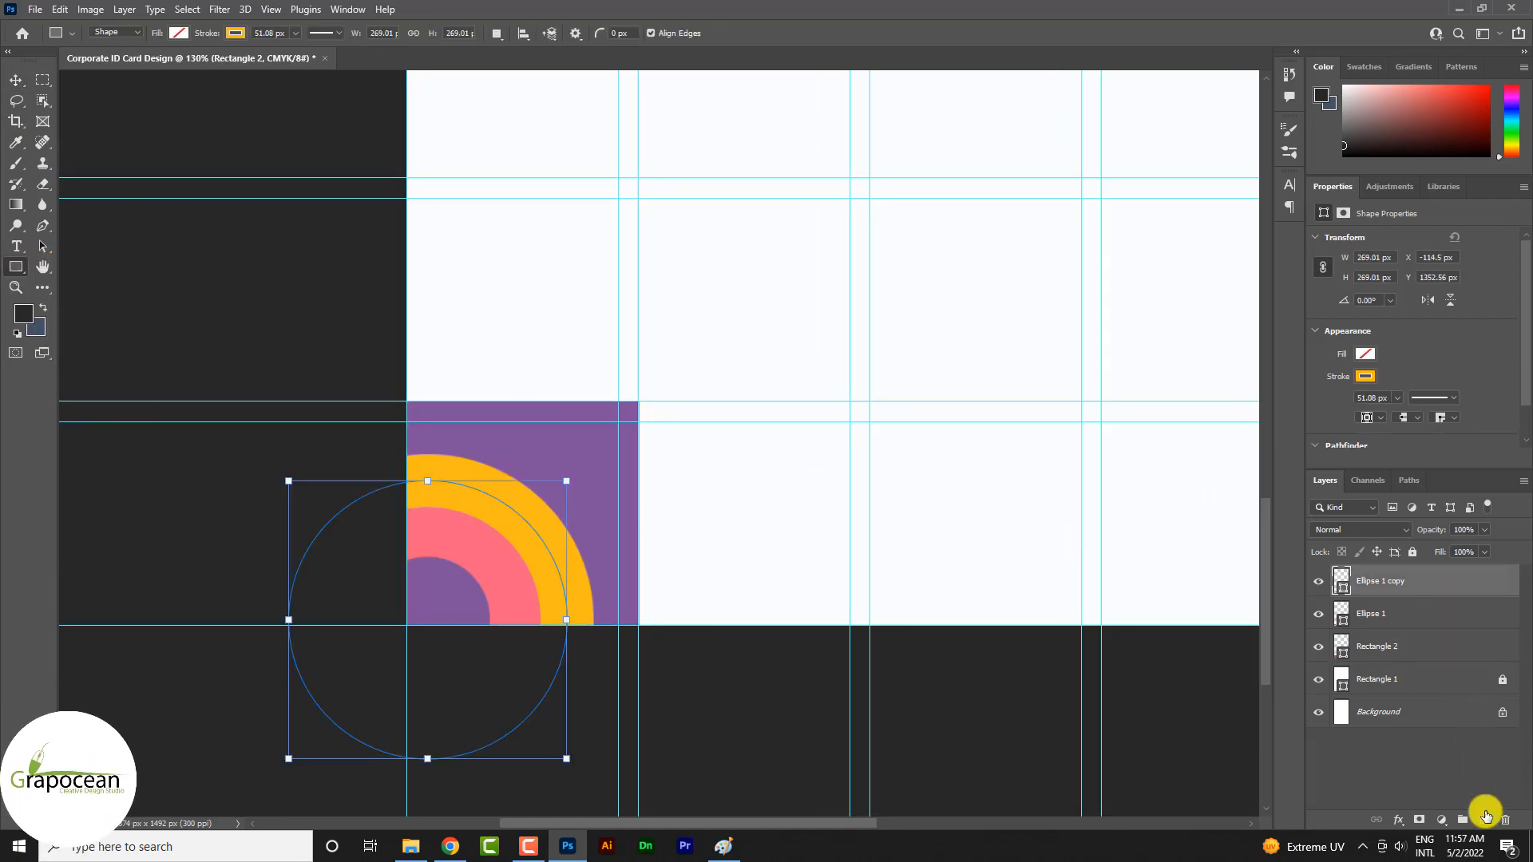
left_click(1484, 818)
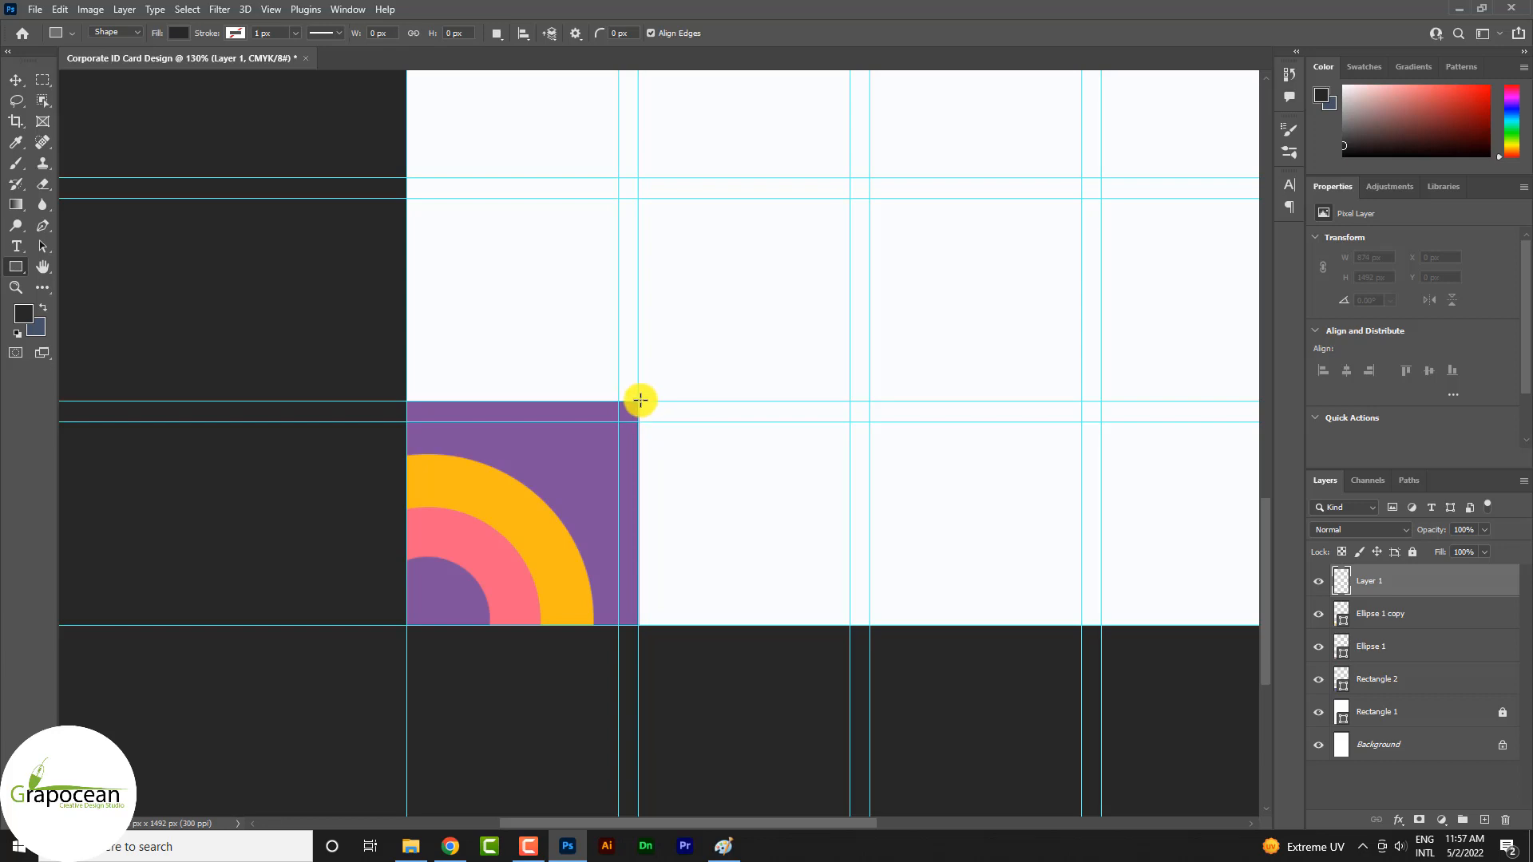
left_click_drag(640, 399, 870, 624)
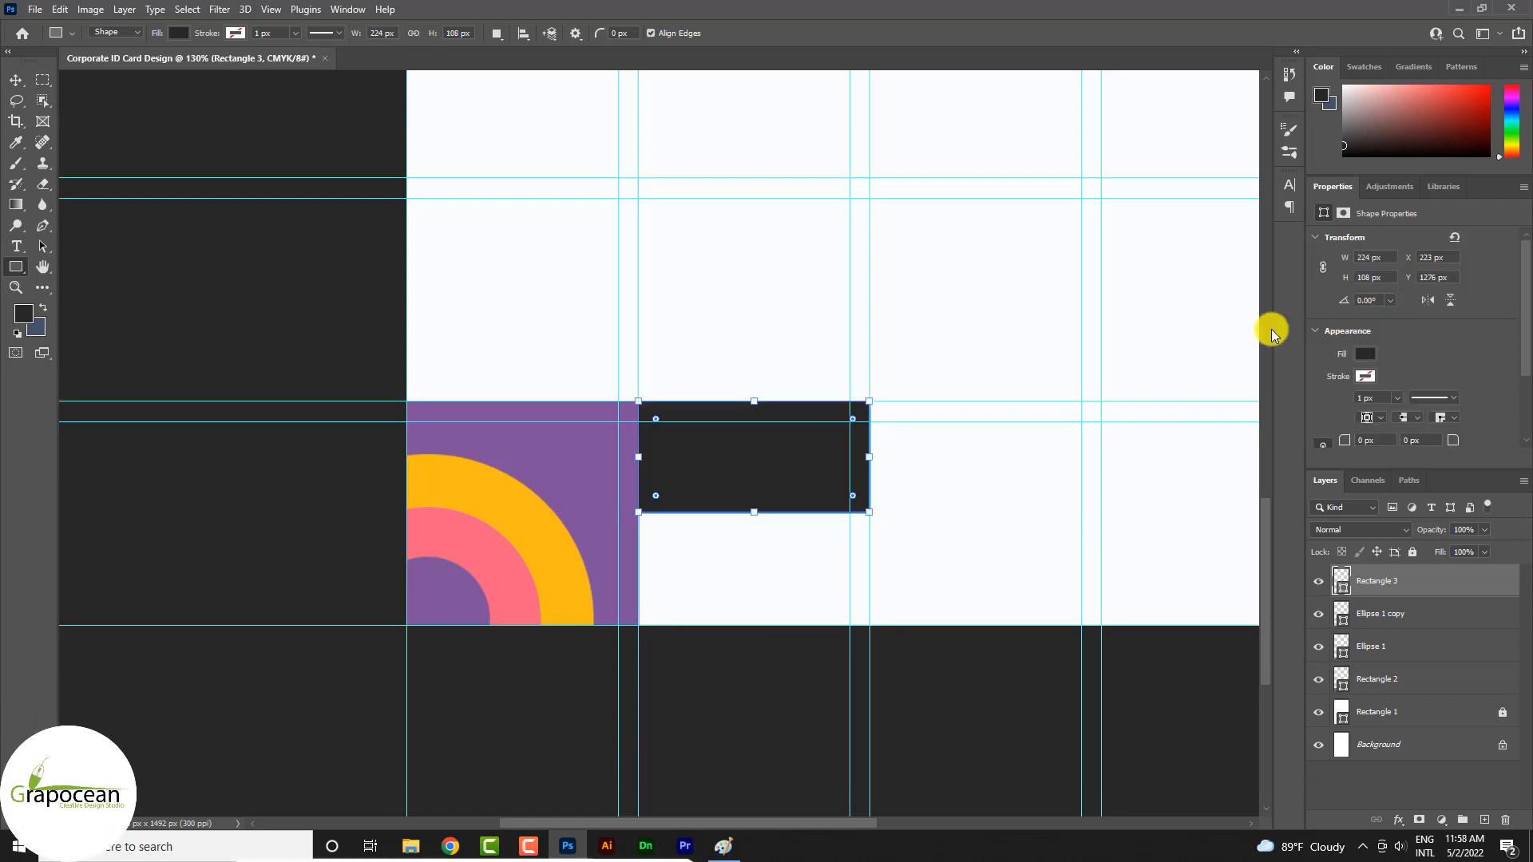
left_click(17, 82)
left_click(214, 330)
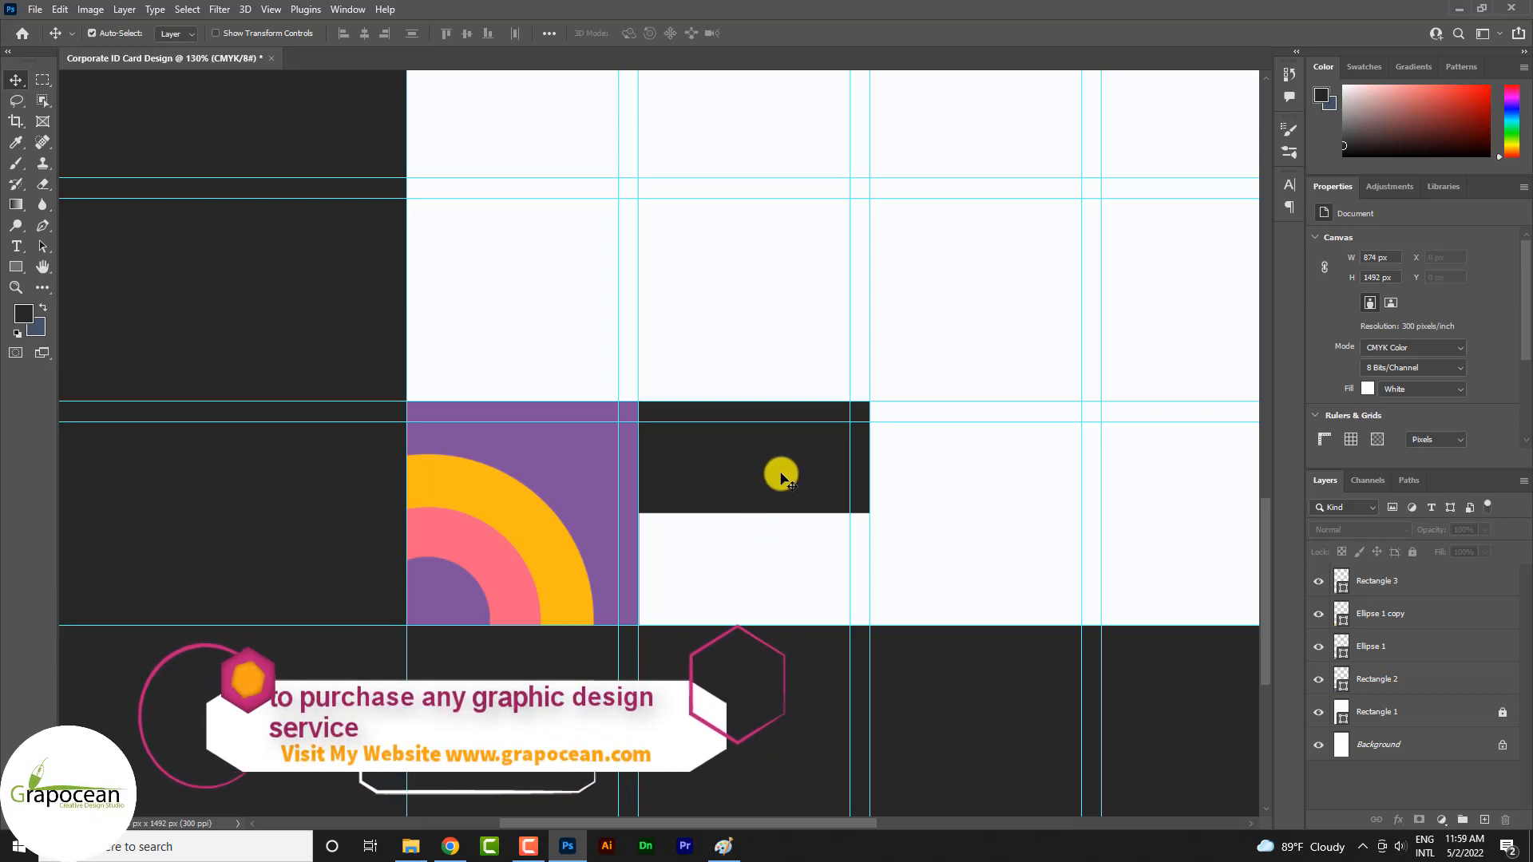
Round only the dark rectangle's top-right corner to a radius of 105 px
left_click(1407, 590)
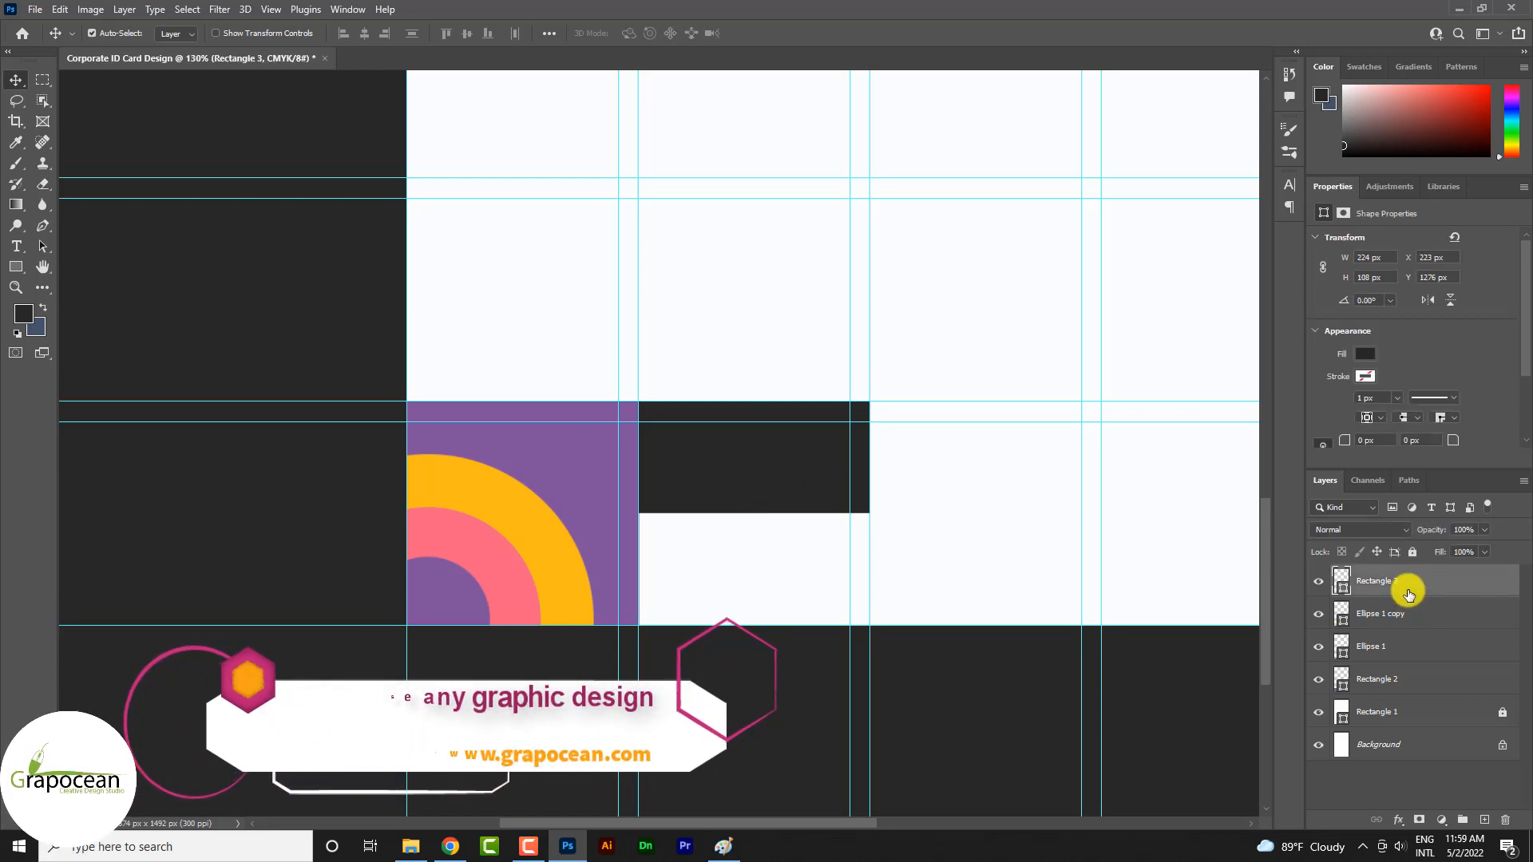
scroll(1413, 439, "down", 1)
left_click(1425, 401)
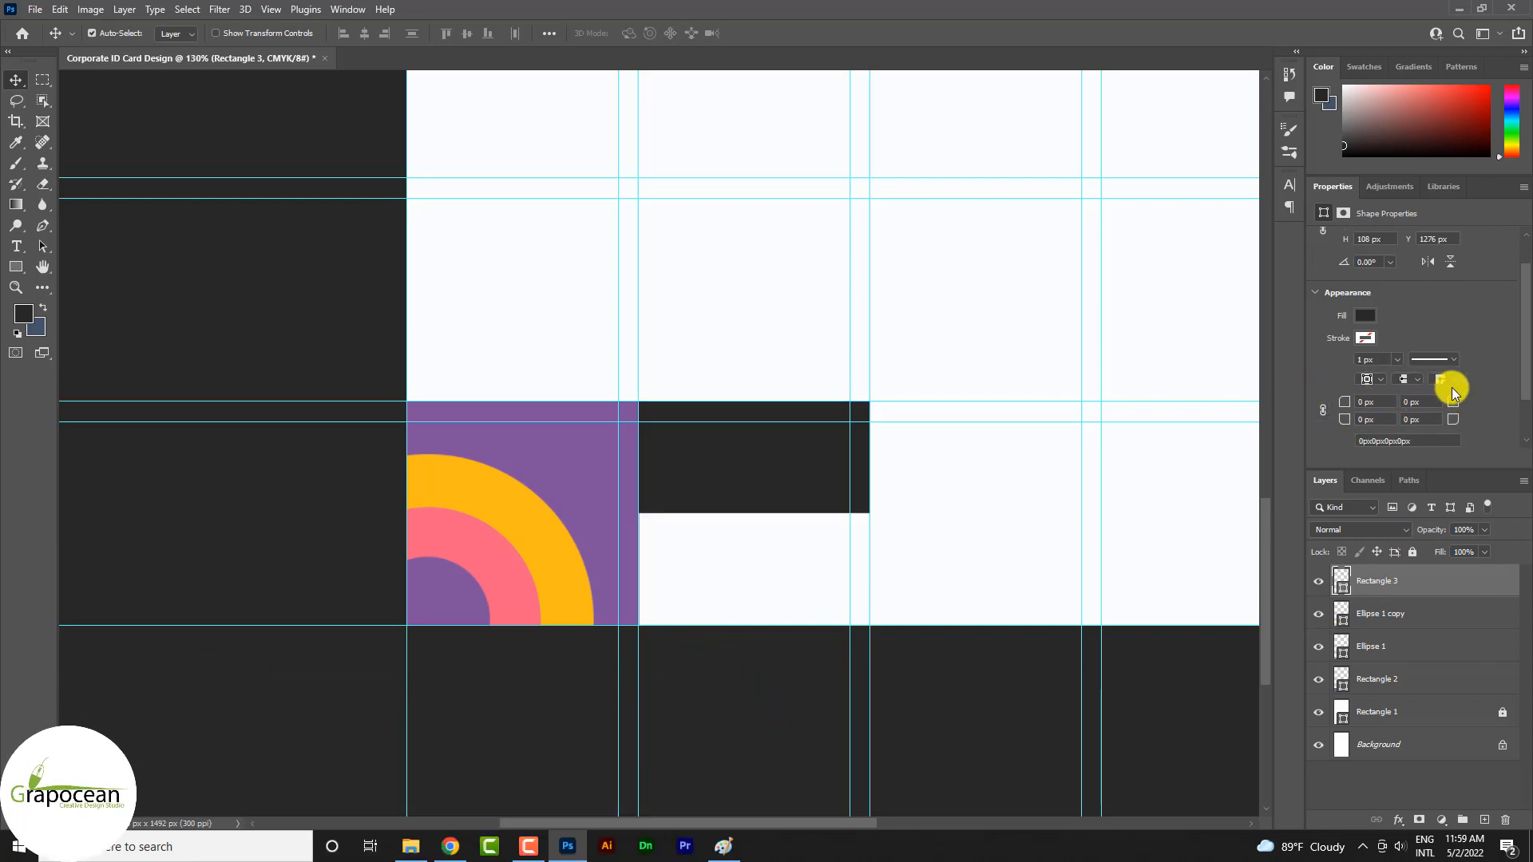
left_click_drag(1457, 407, 1531, 406)
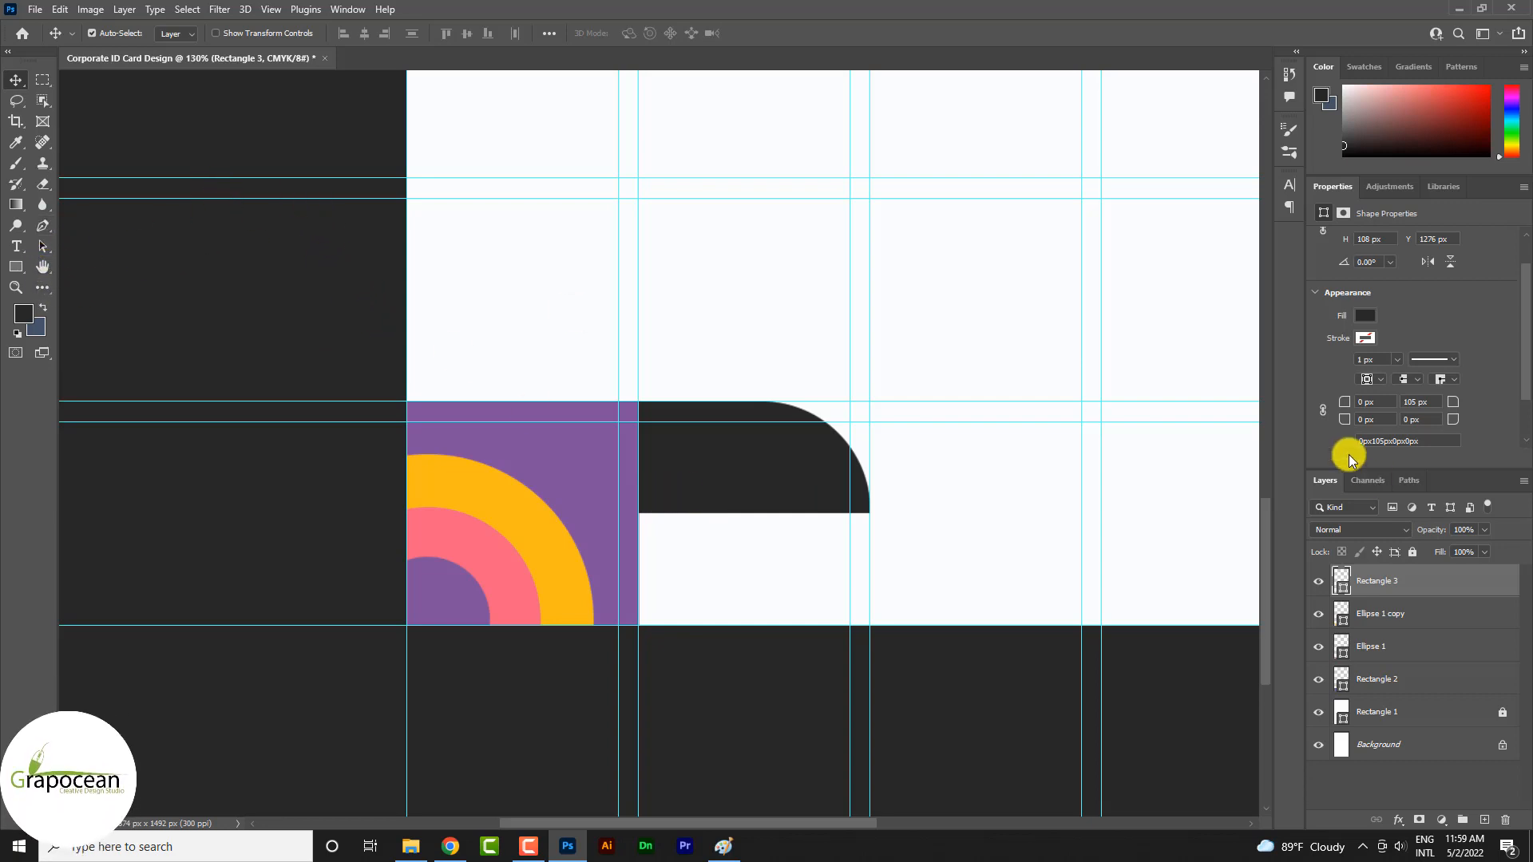
Fill the rounded rectangle with the recently used pink
left_click(1365, 315)
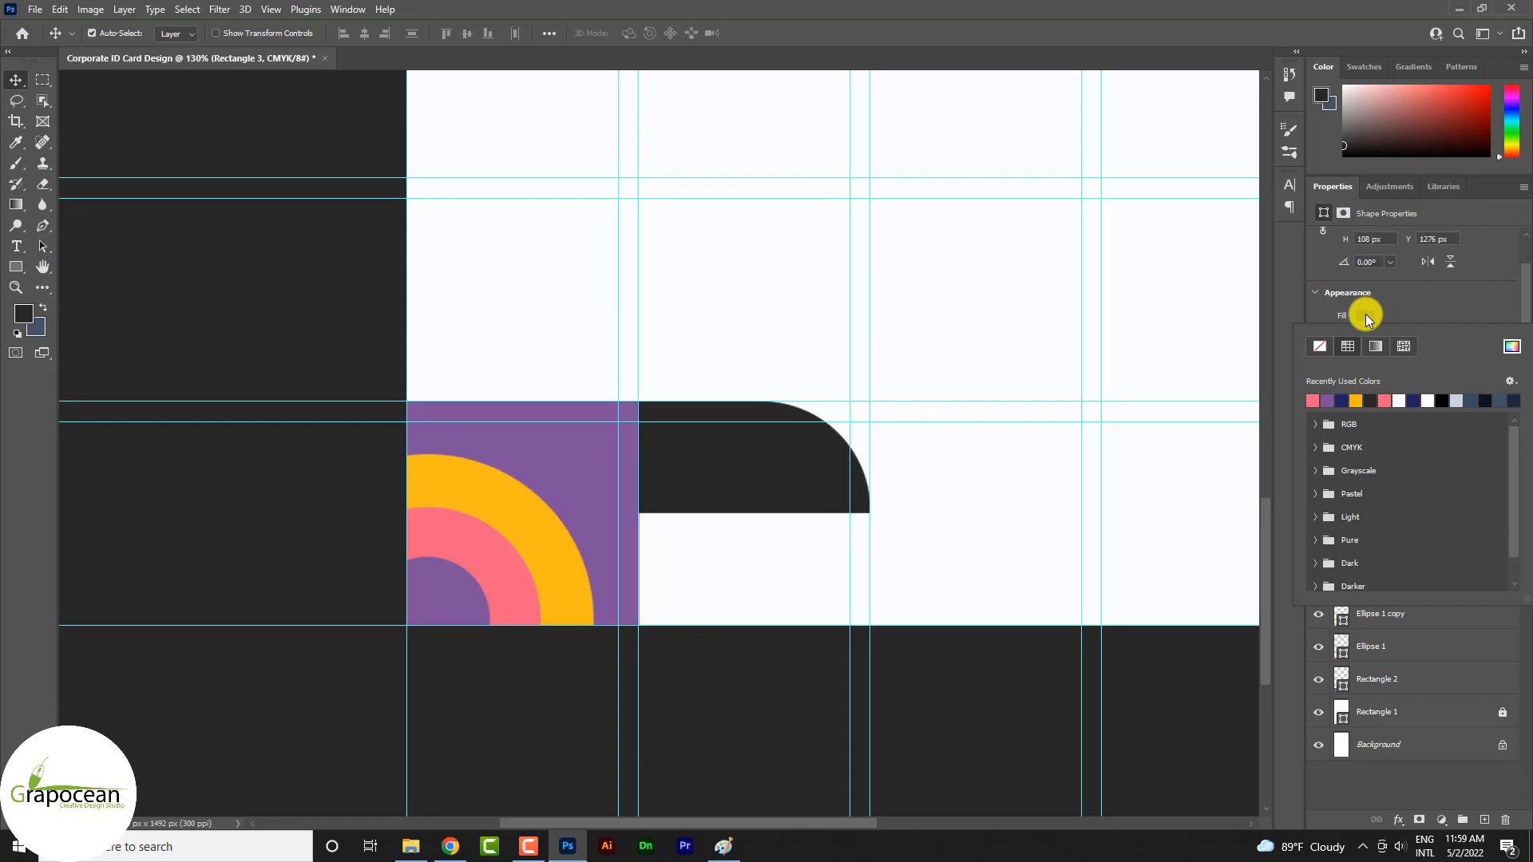
left_click(1312, 399)
left_click(16, 80)
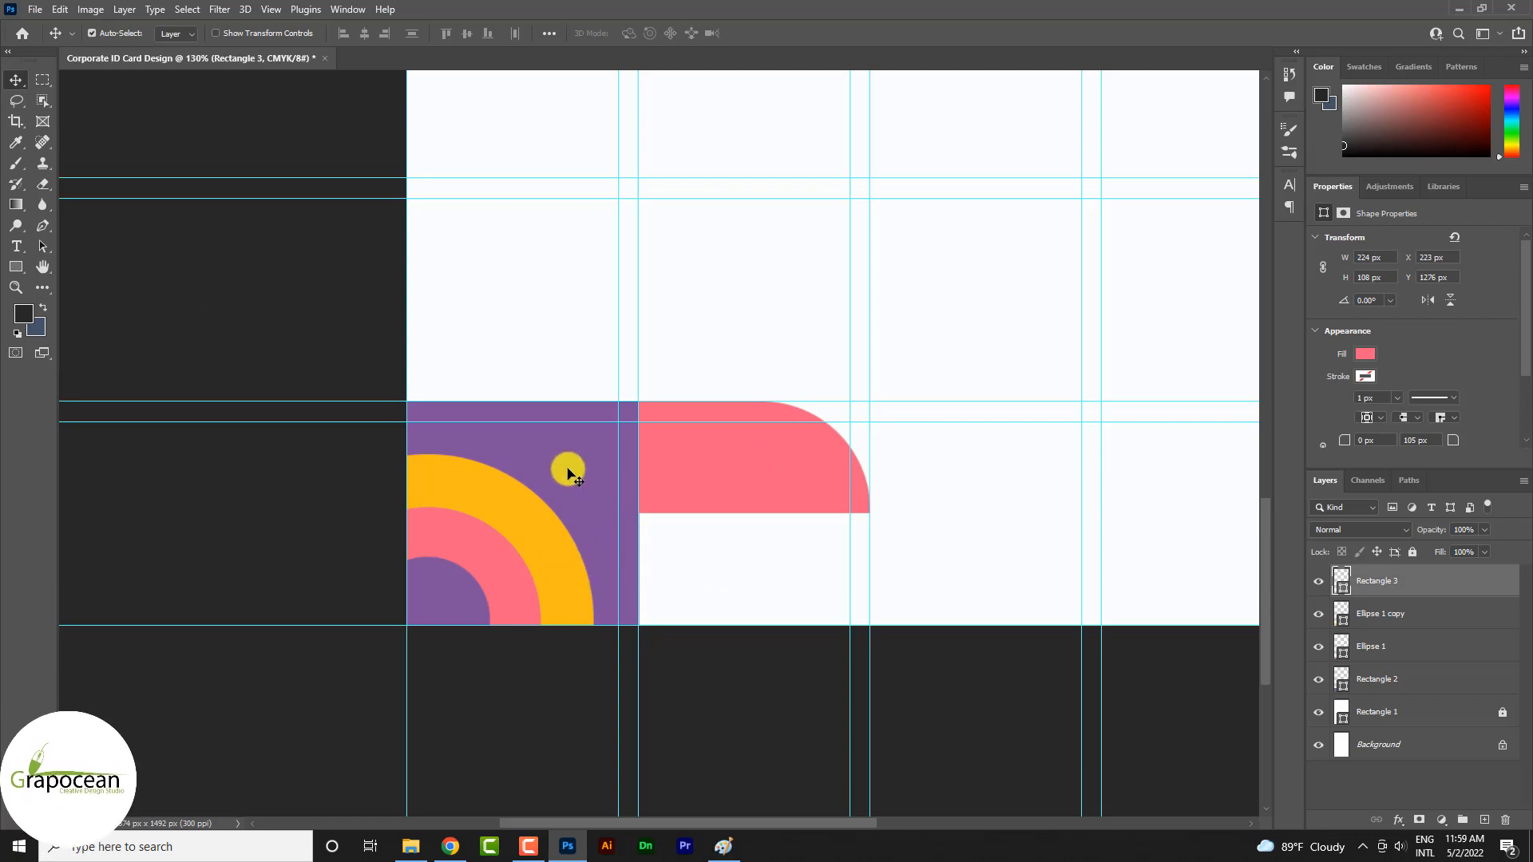
Duplicate the purple square under the pink shape and halve the copy proportionally to 112 by 108 px
left_click_drag(537, 455, 754, 571)
key("ctrl+j")
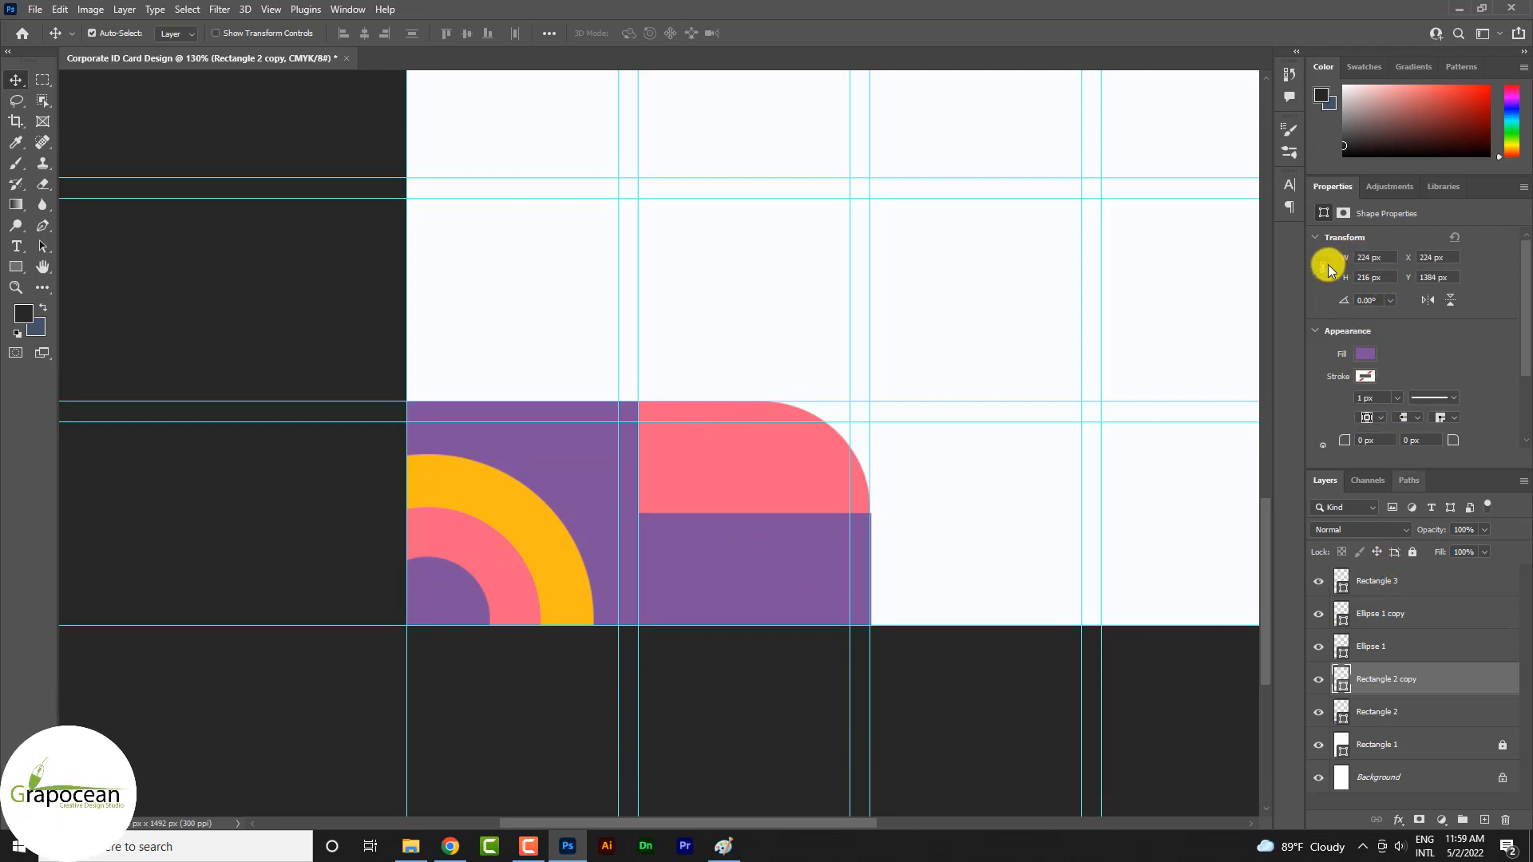
type("/2")
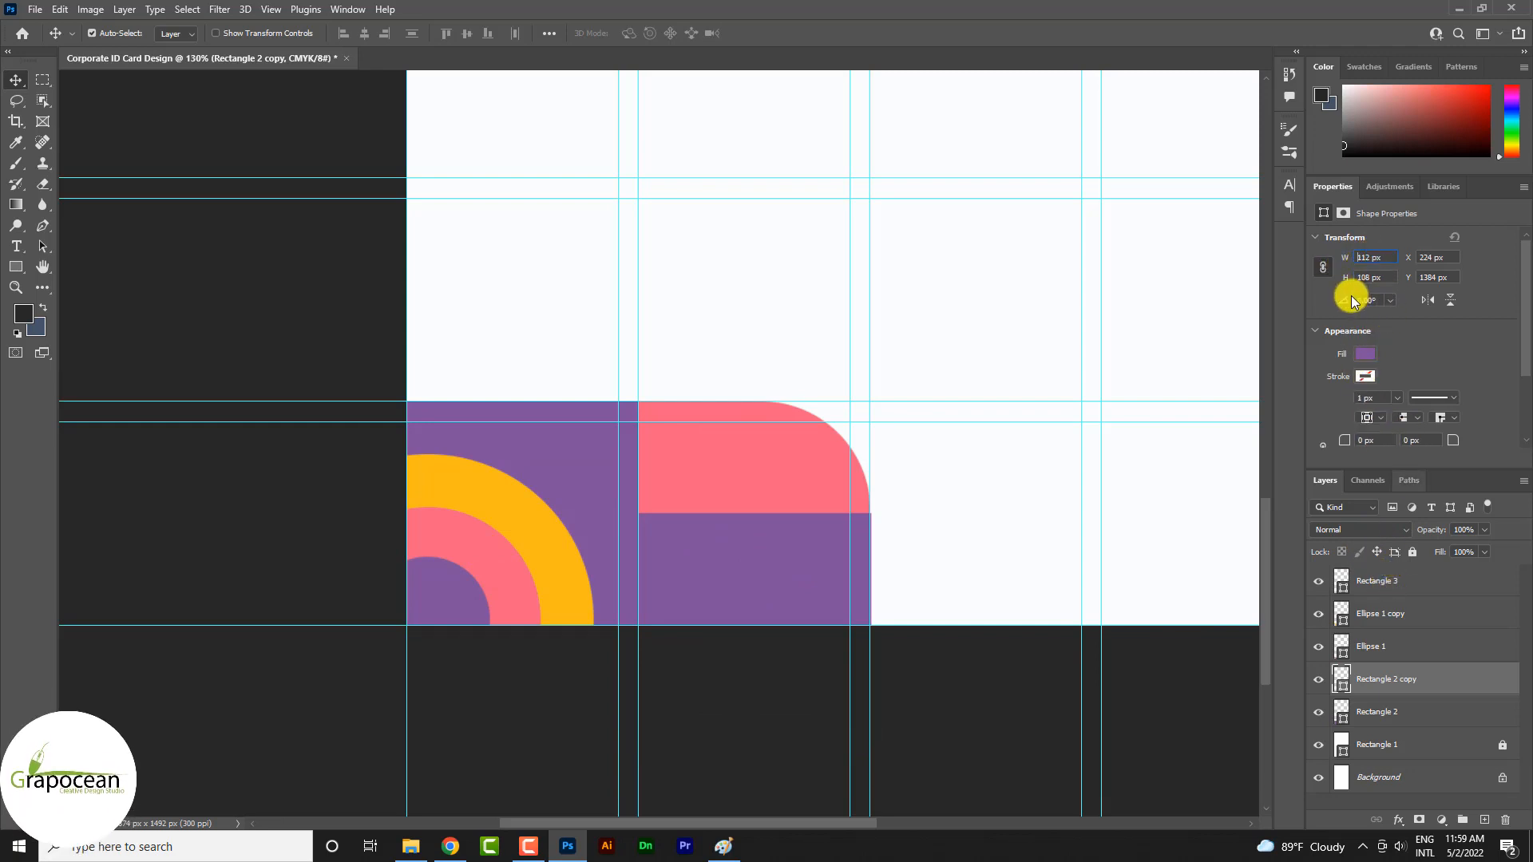
key("Return")
mouse_move(707, 592)
left_mouse_down()
mouse_move(790, 602)
mouse_move(723, 595)
left_mouse_up()
Change the small purple rectangle's fill to a muted brownish mauve
left_click(26, 265)
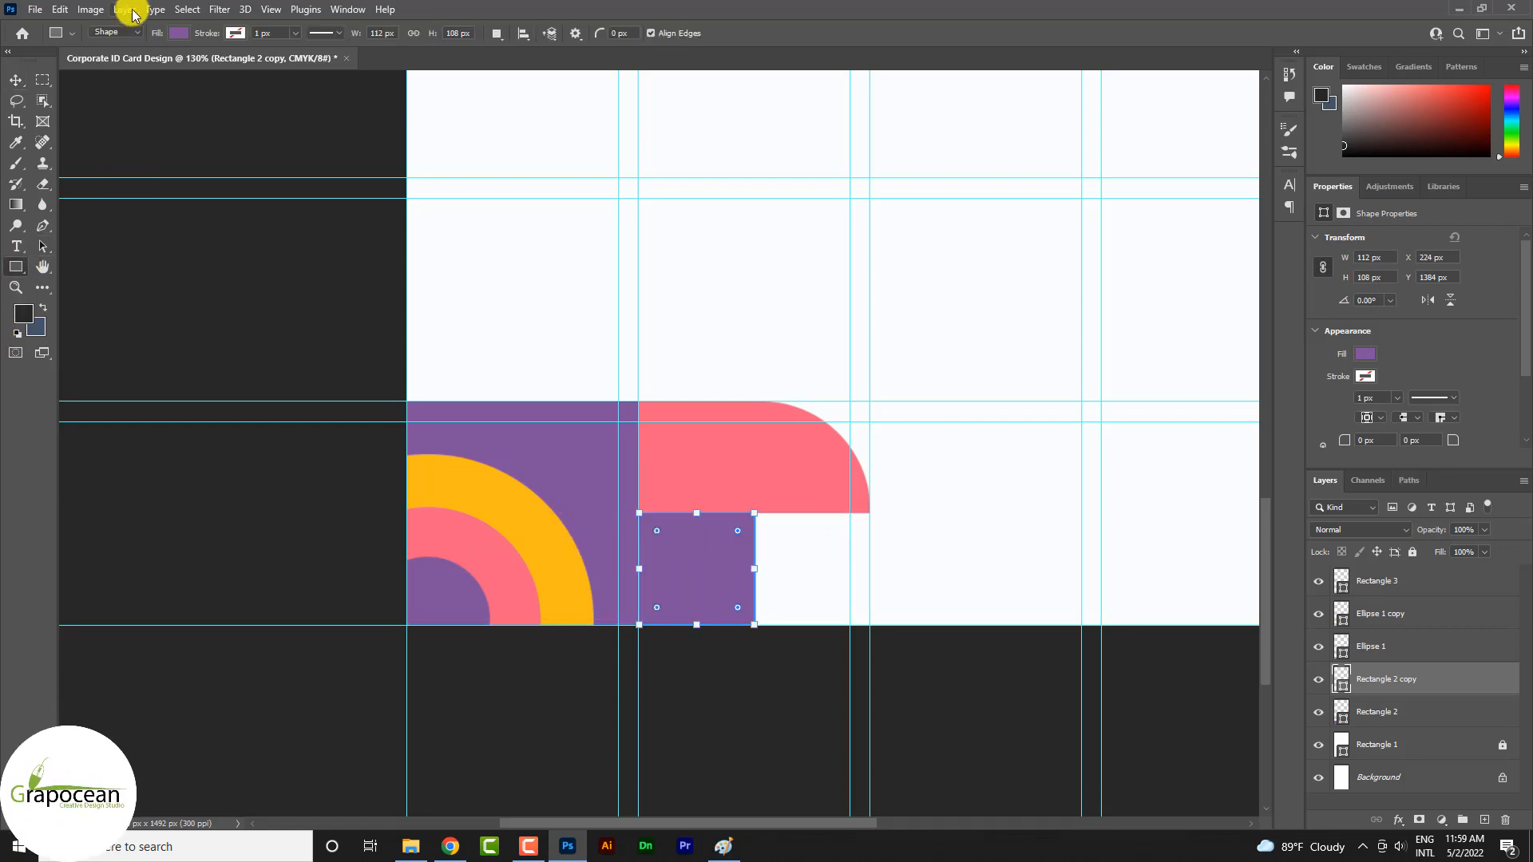
left_click(174, 32)
left_click(277, 63)
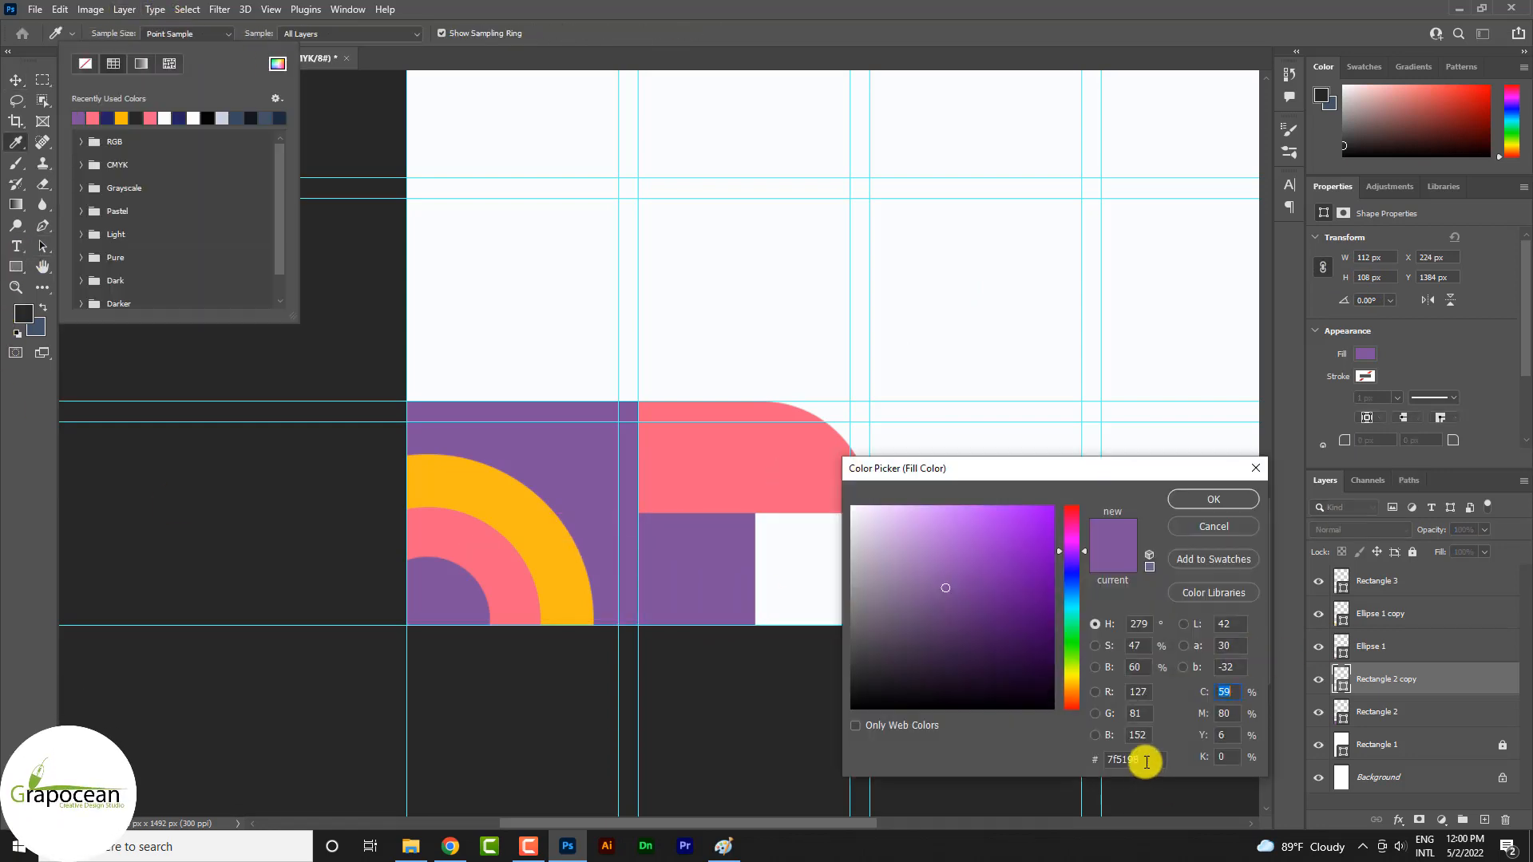
left_click(1225, 502)
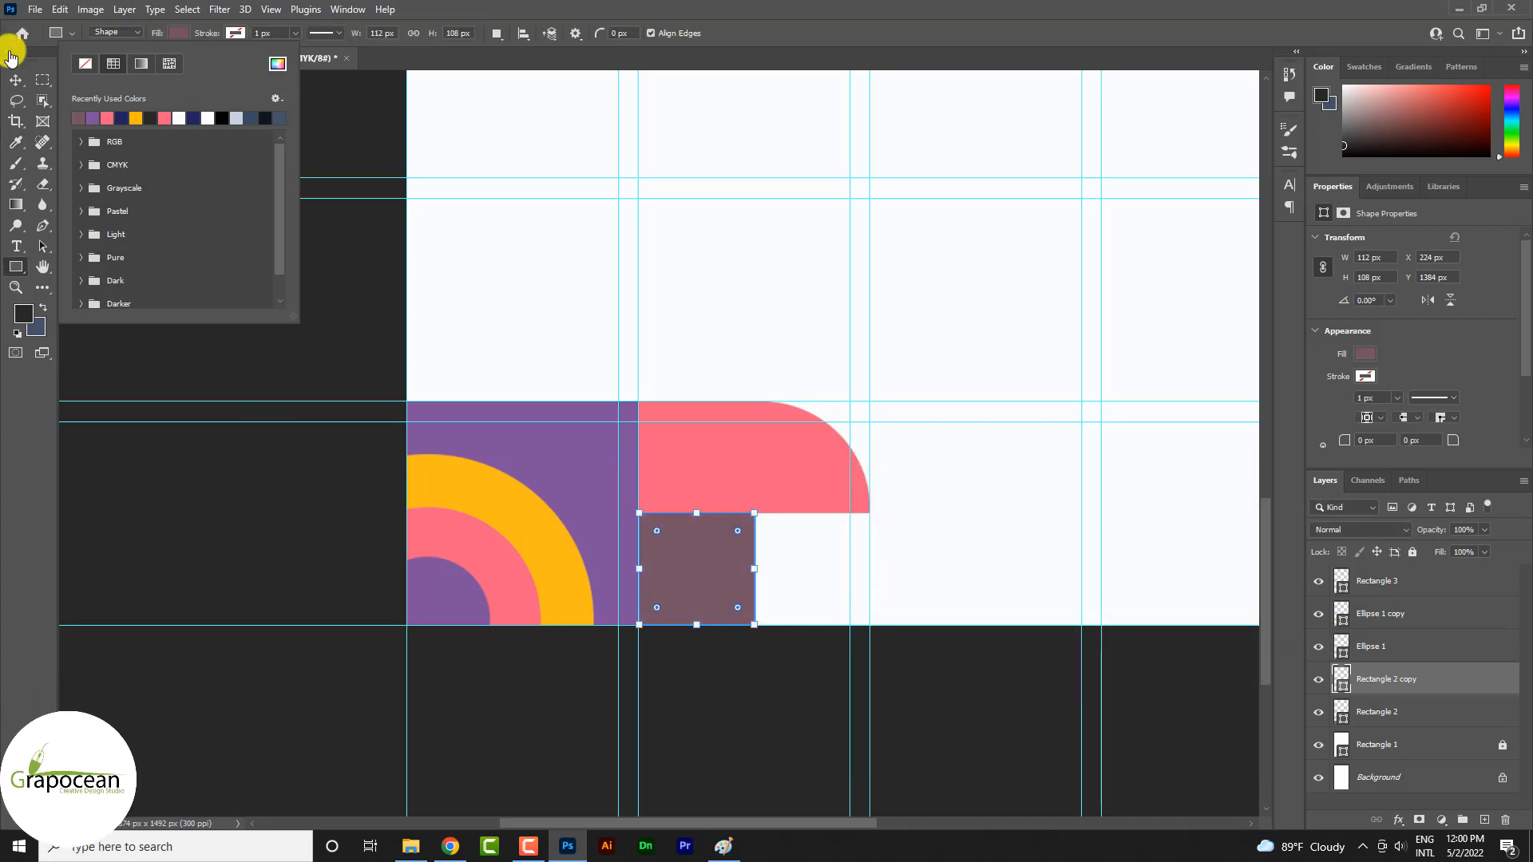
left_click(16, 80)
left_click(326, 334, "ctrl")
scroll(808, 482, "down", 3)
scroll(808, 487, "down", 1)
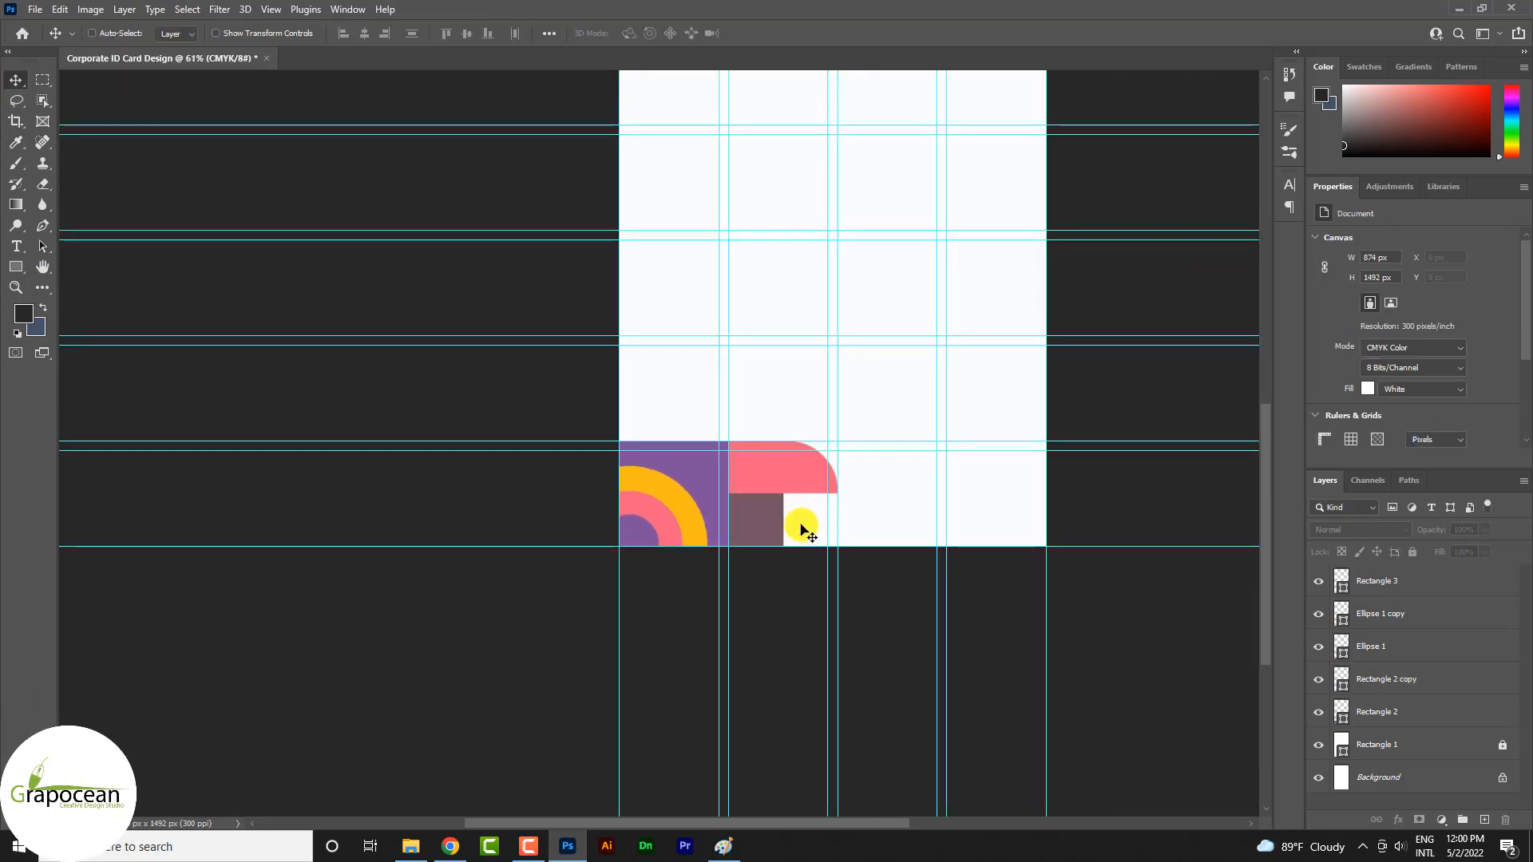
Round only the mauve rectangle's bottom-right corner to a radius of 108 px, forming a quarter circle
scroll(798, 526, "up", 5)
left_click(743, 534, "ctrl")
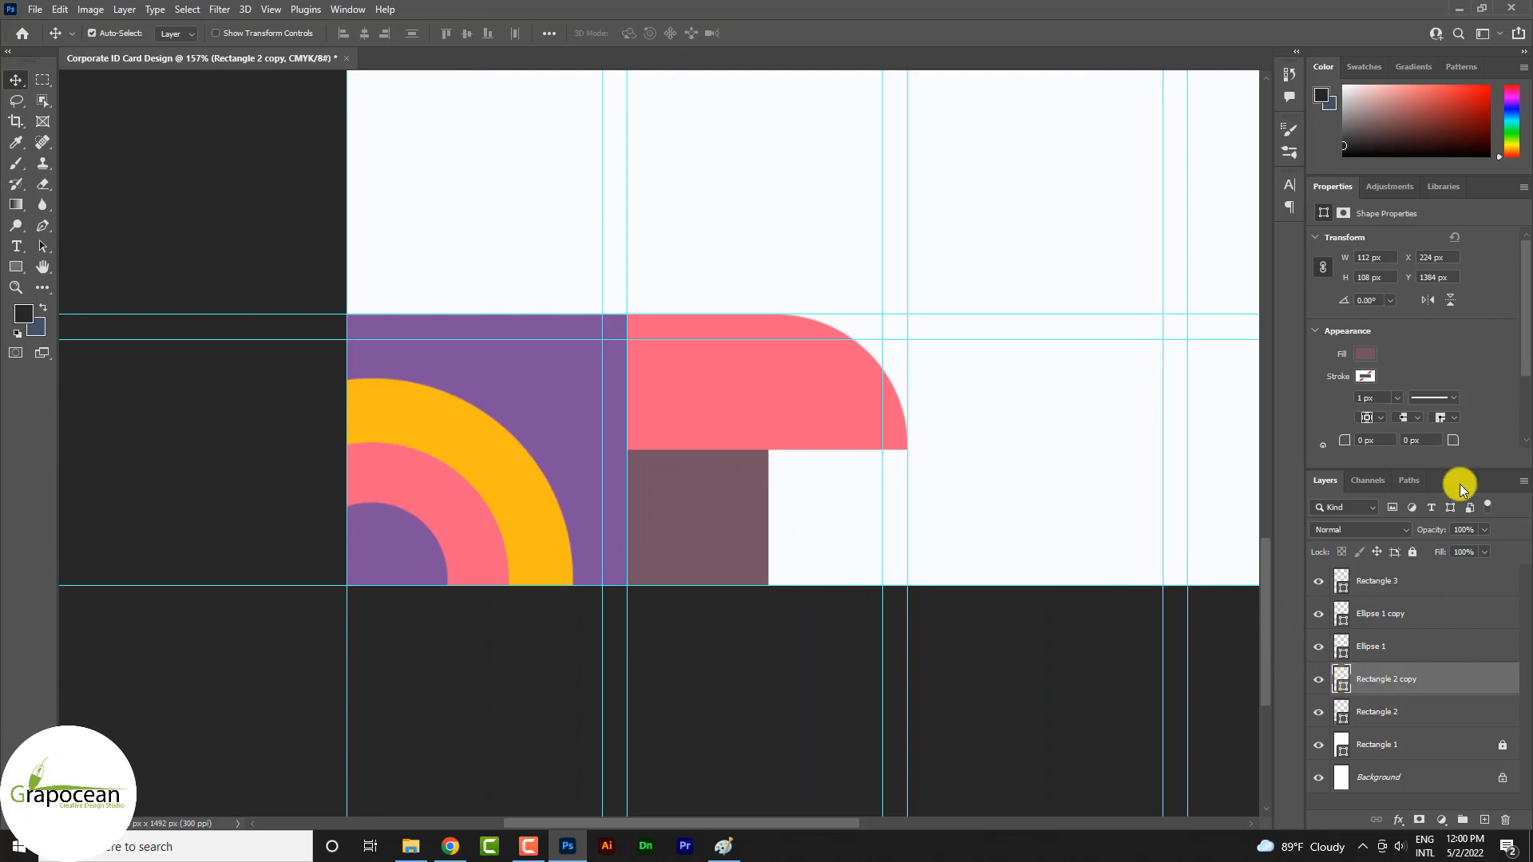
scroll(1428, 441, "down", 1)
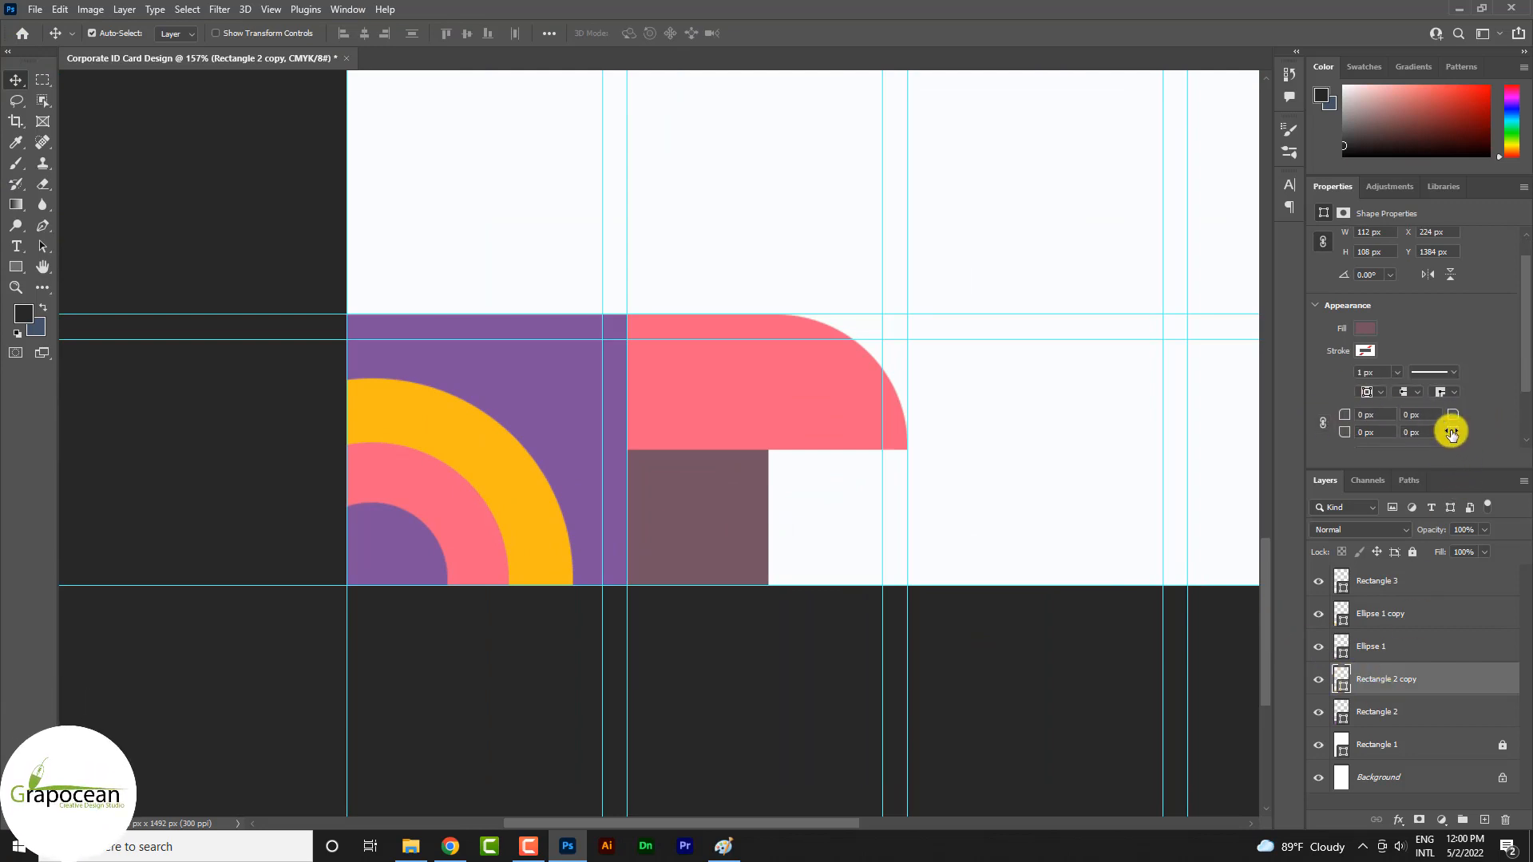
mouse_move(1454, 430)
left_mouse_down()
mouse_move(1362, 429)
mouse_move(1529, 421)
mouse_move(1447, 448)
left_mouse_up()
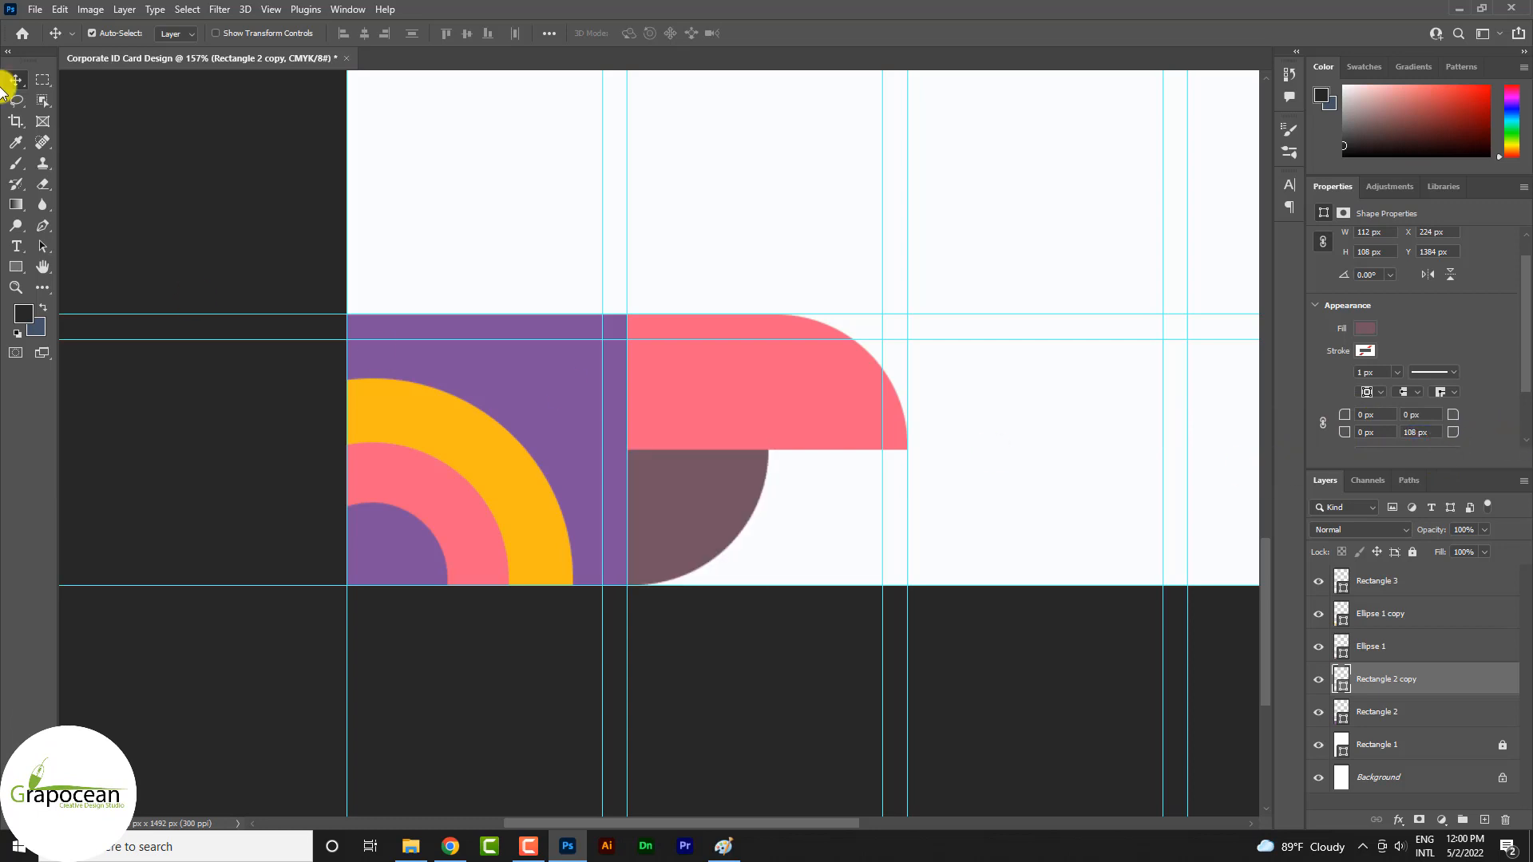
left_click(198, 229)
scroll(639, 533, "down", 7)
scroll(669, 527, "up", 6)
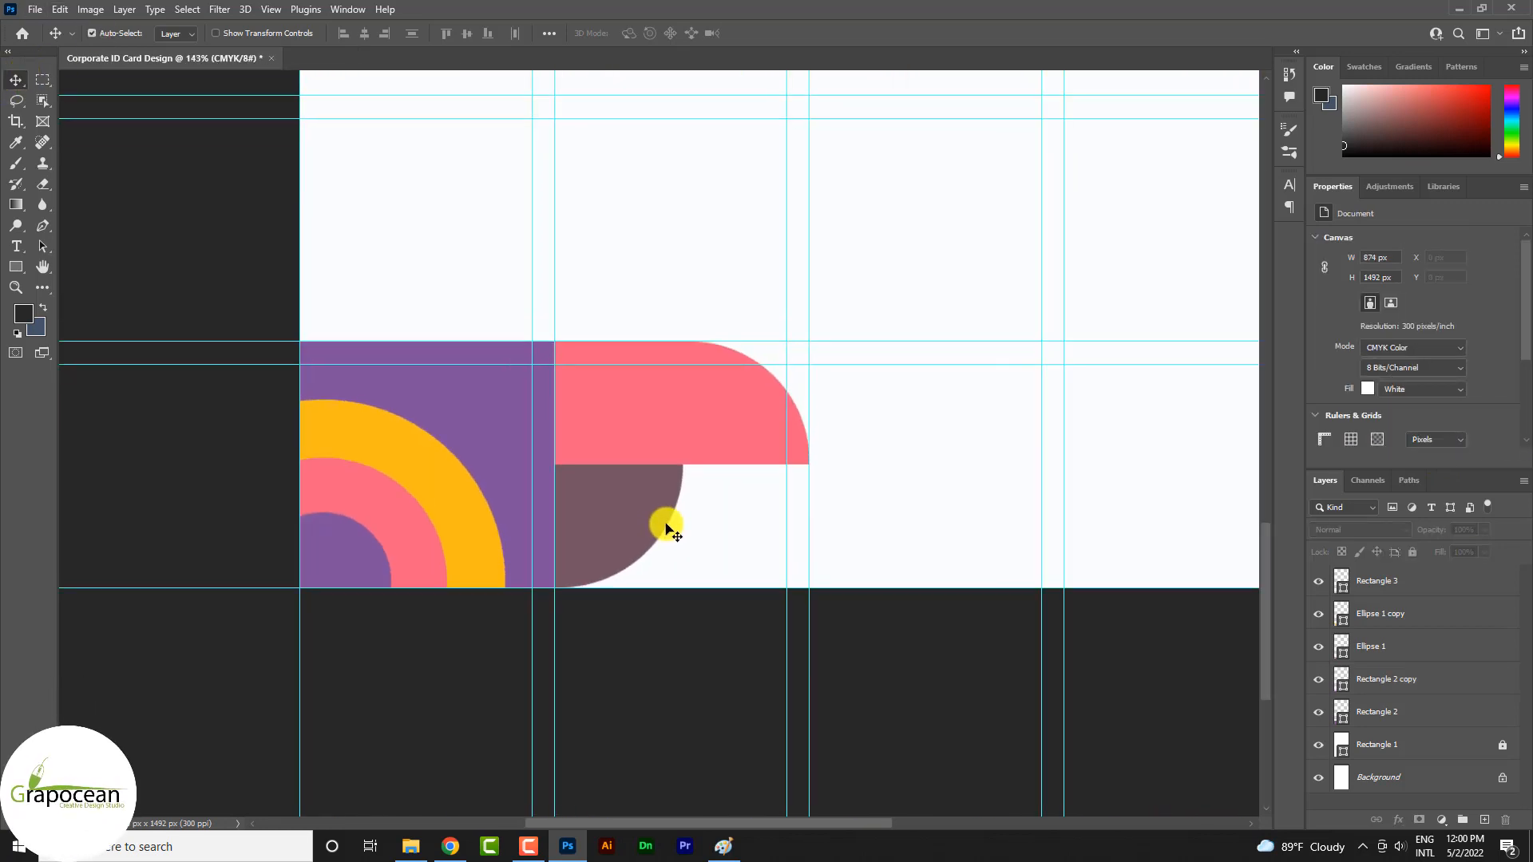
Place a copy of the yellow ring beyond the pink shape, partly tucked behind it
left_click_drag(466, 489, 991, 433)
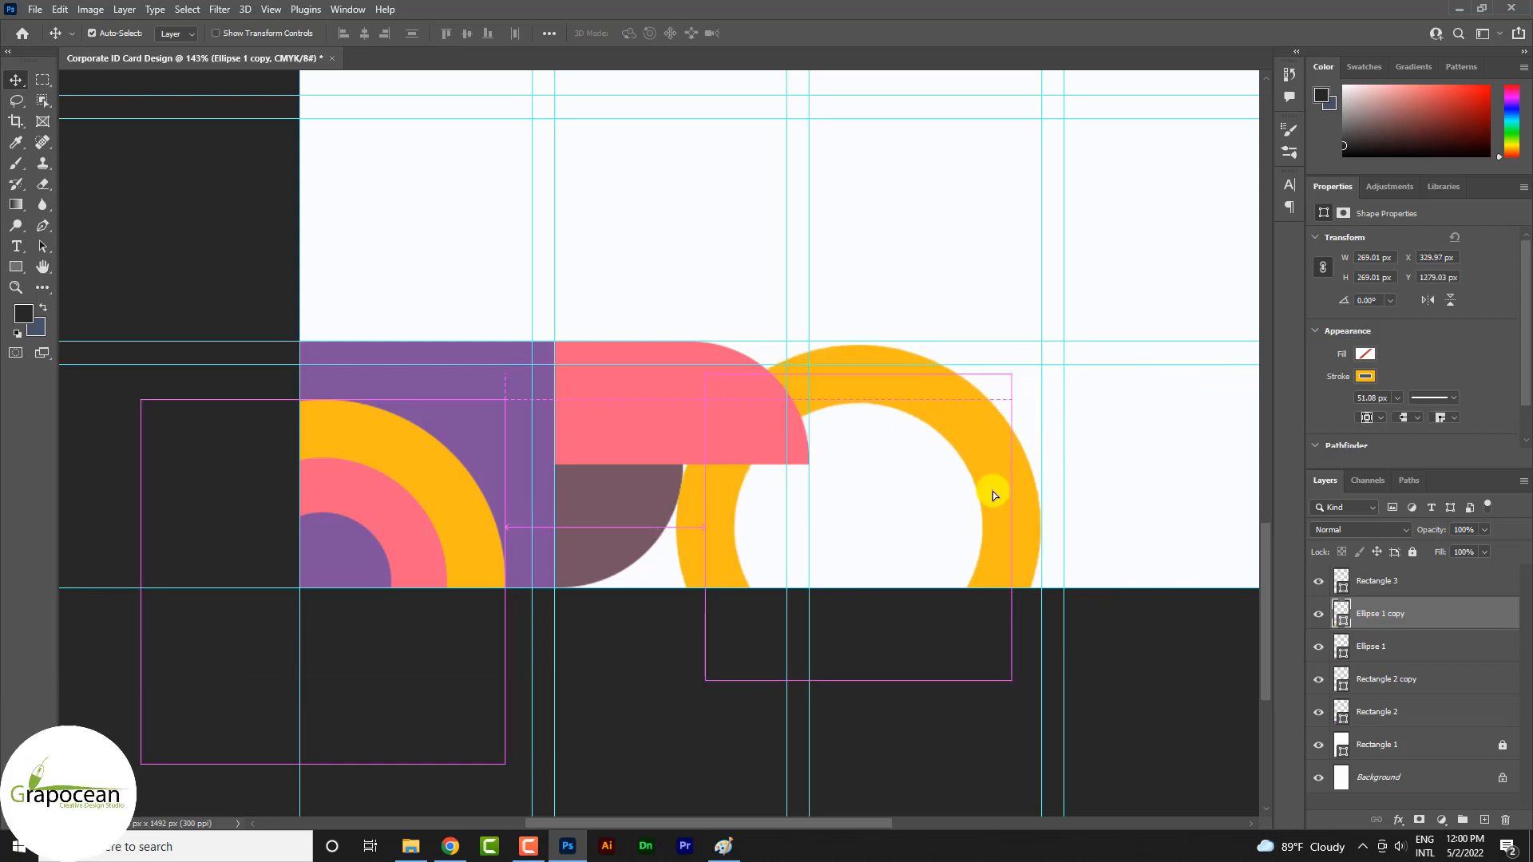
left_click_drag(993, 495, 993, 495)
left_click(872, 672)
key("ctrl+minus")
key("ctrl+minus")
key("ctrl+plus")
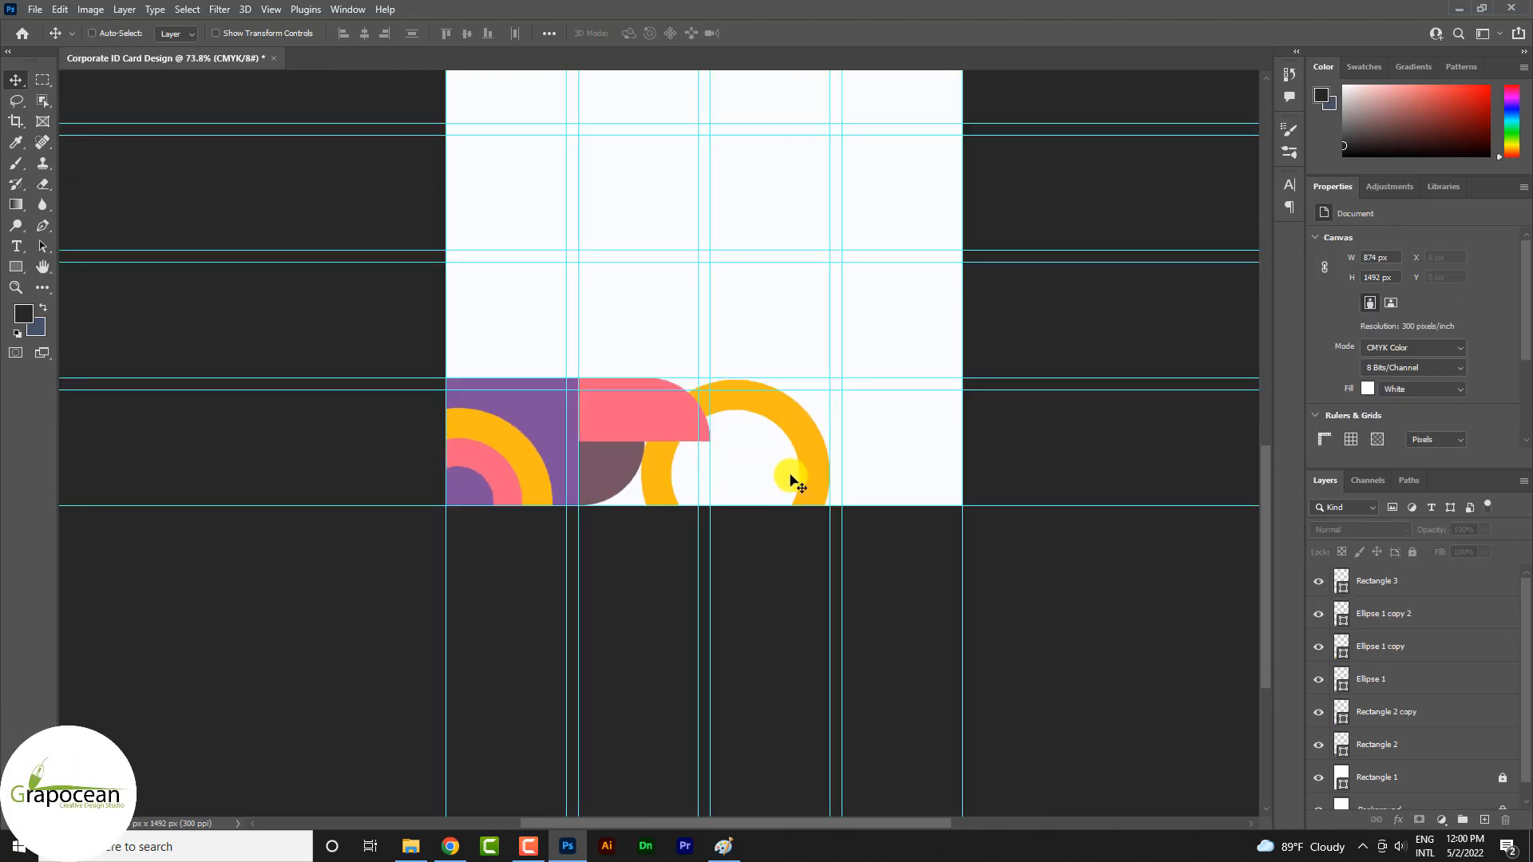
Move the copied yellow ring to about X 328 px, Y 1276 px so its outer edge meets the upper guide
scroll(790, 474, "up", 10)
left_click_drag(746, 347, 780, 365)
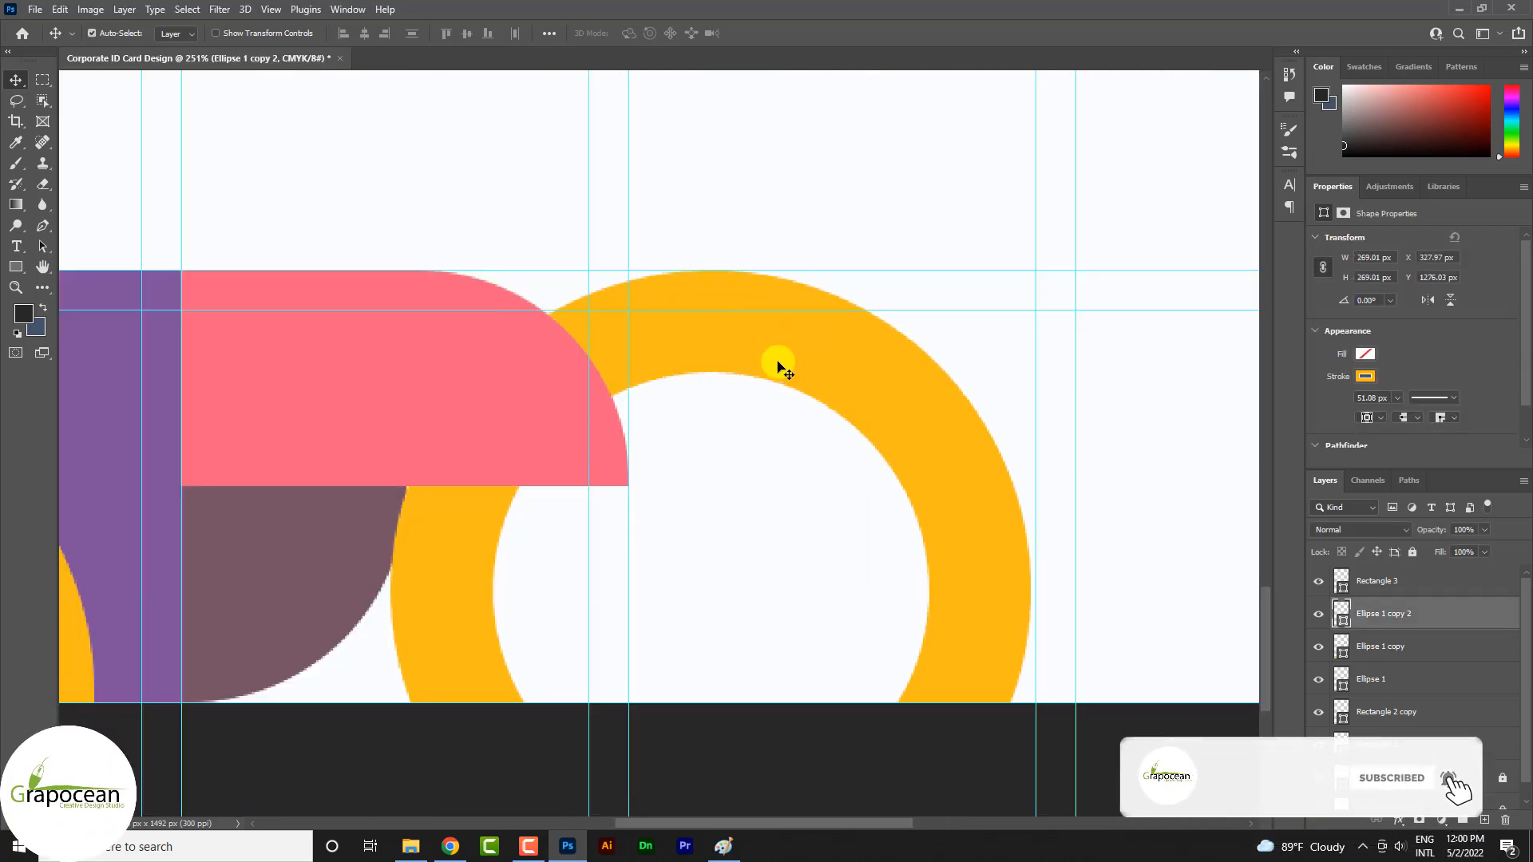
scroll(855, 564, "down", 5)
scroll(852, 587, "down", 2)
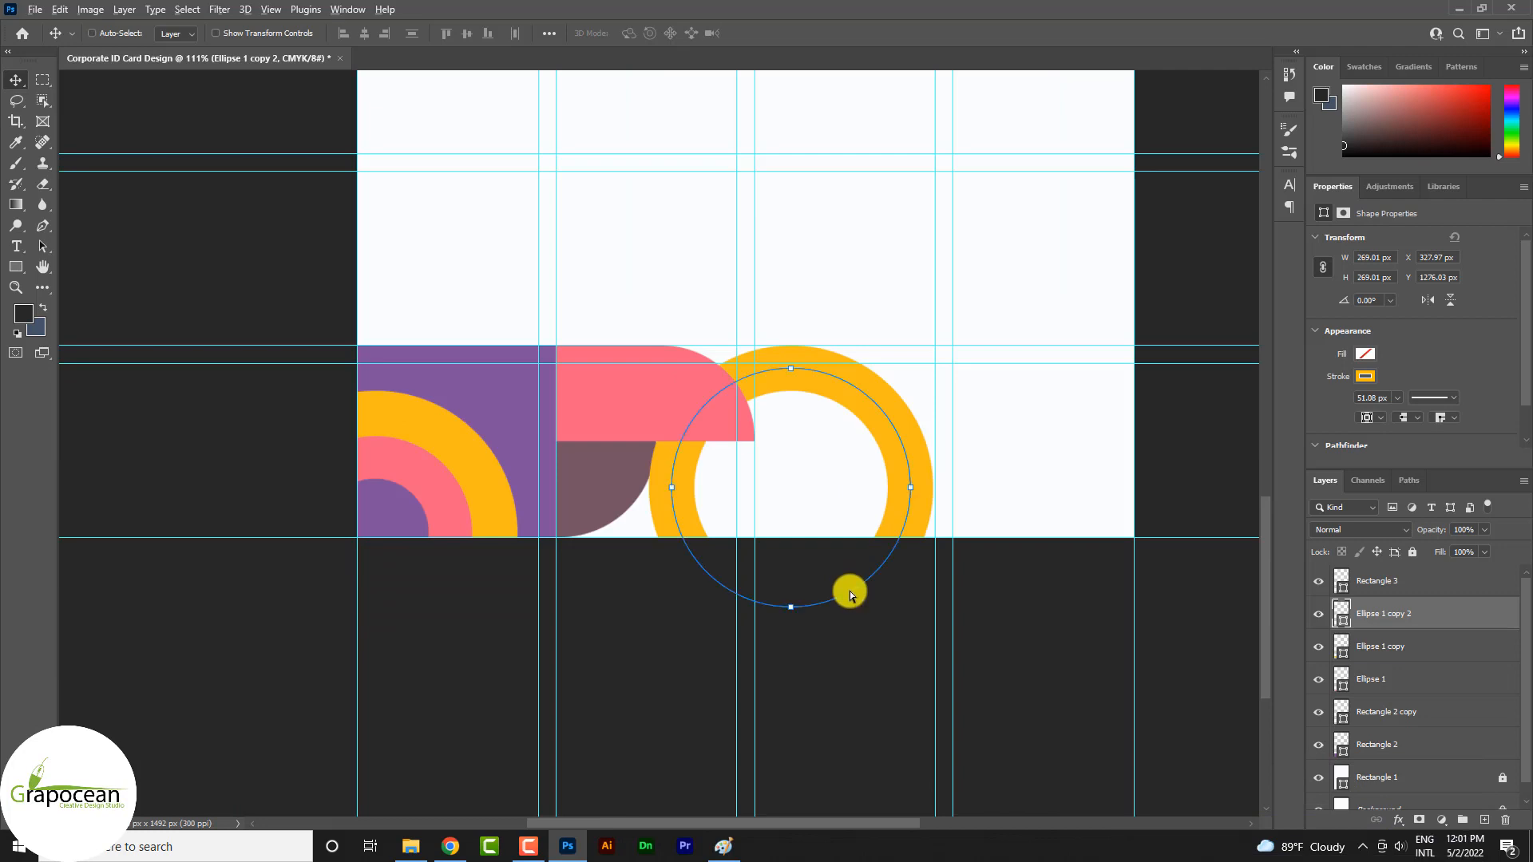
scroll(850, 597, "up", 1)
left_click(851, 684, "ctrl")
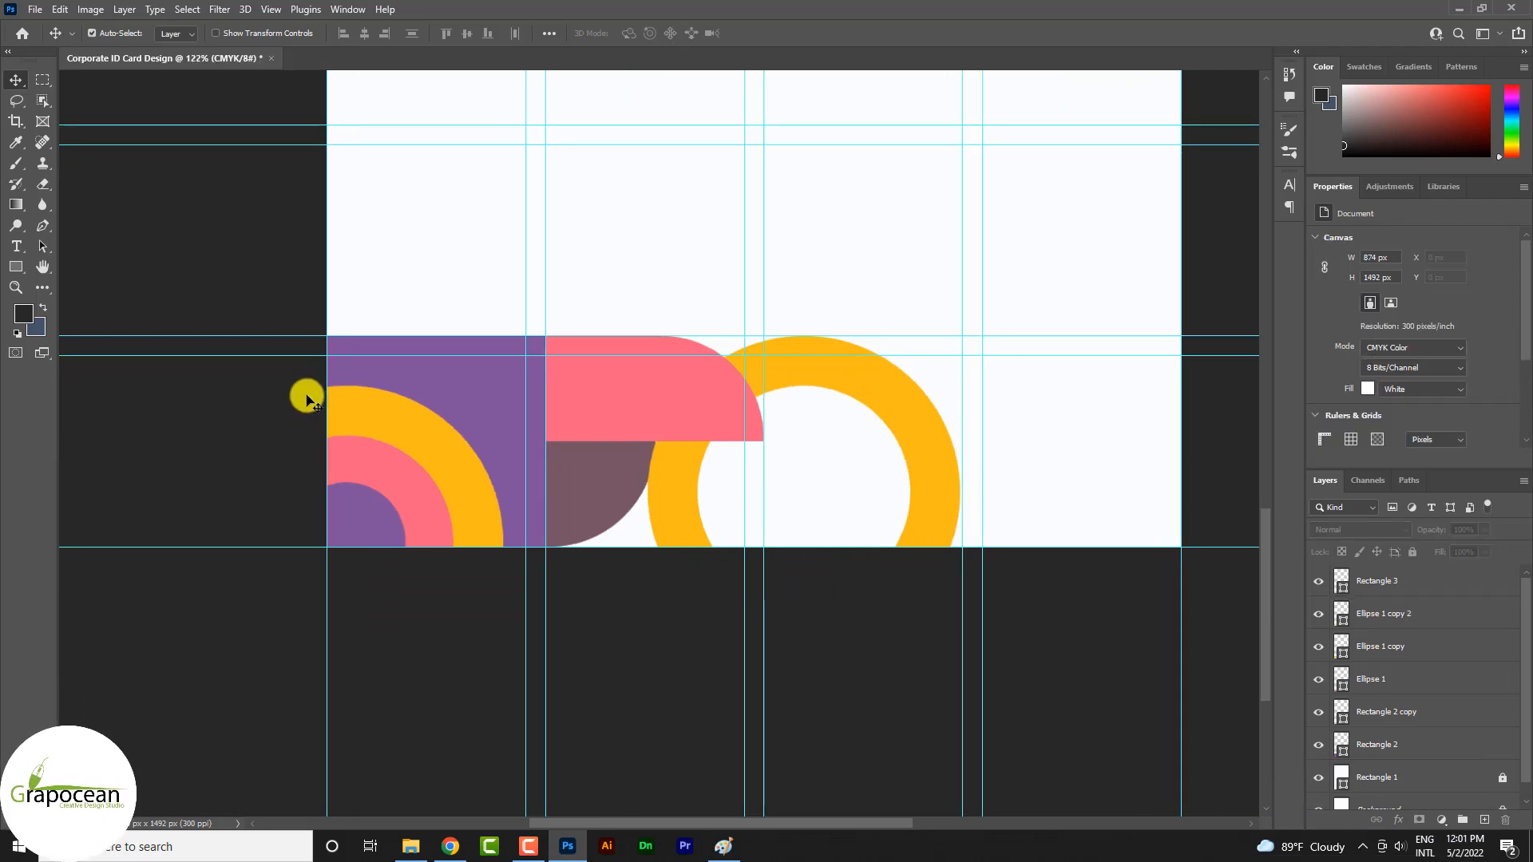
left_click(21, 266)
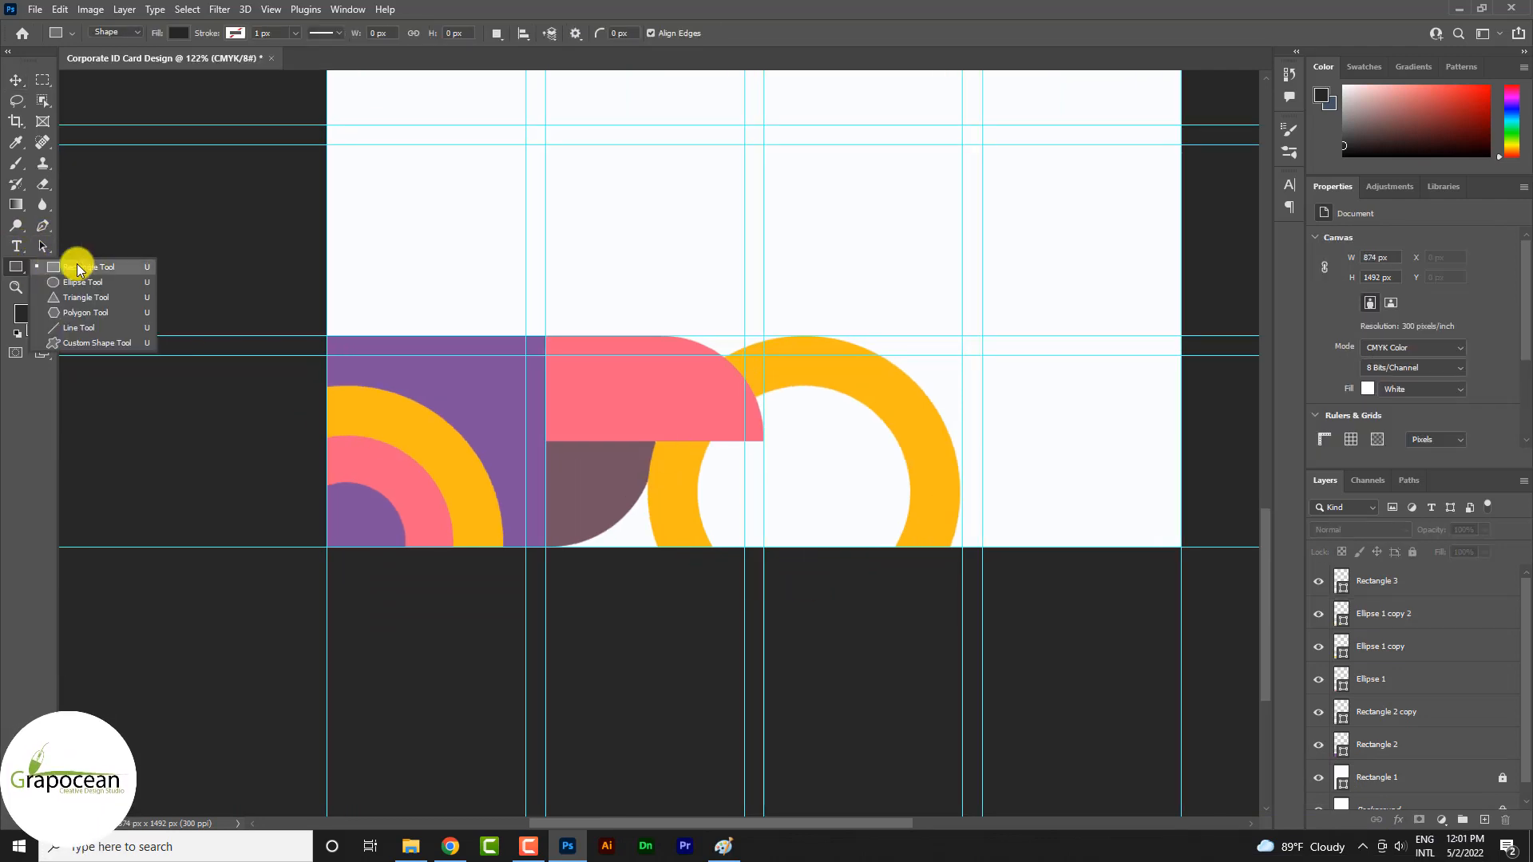
left_click(83, 283)
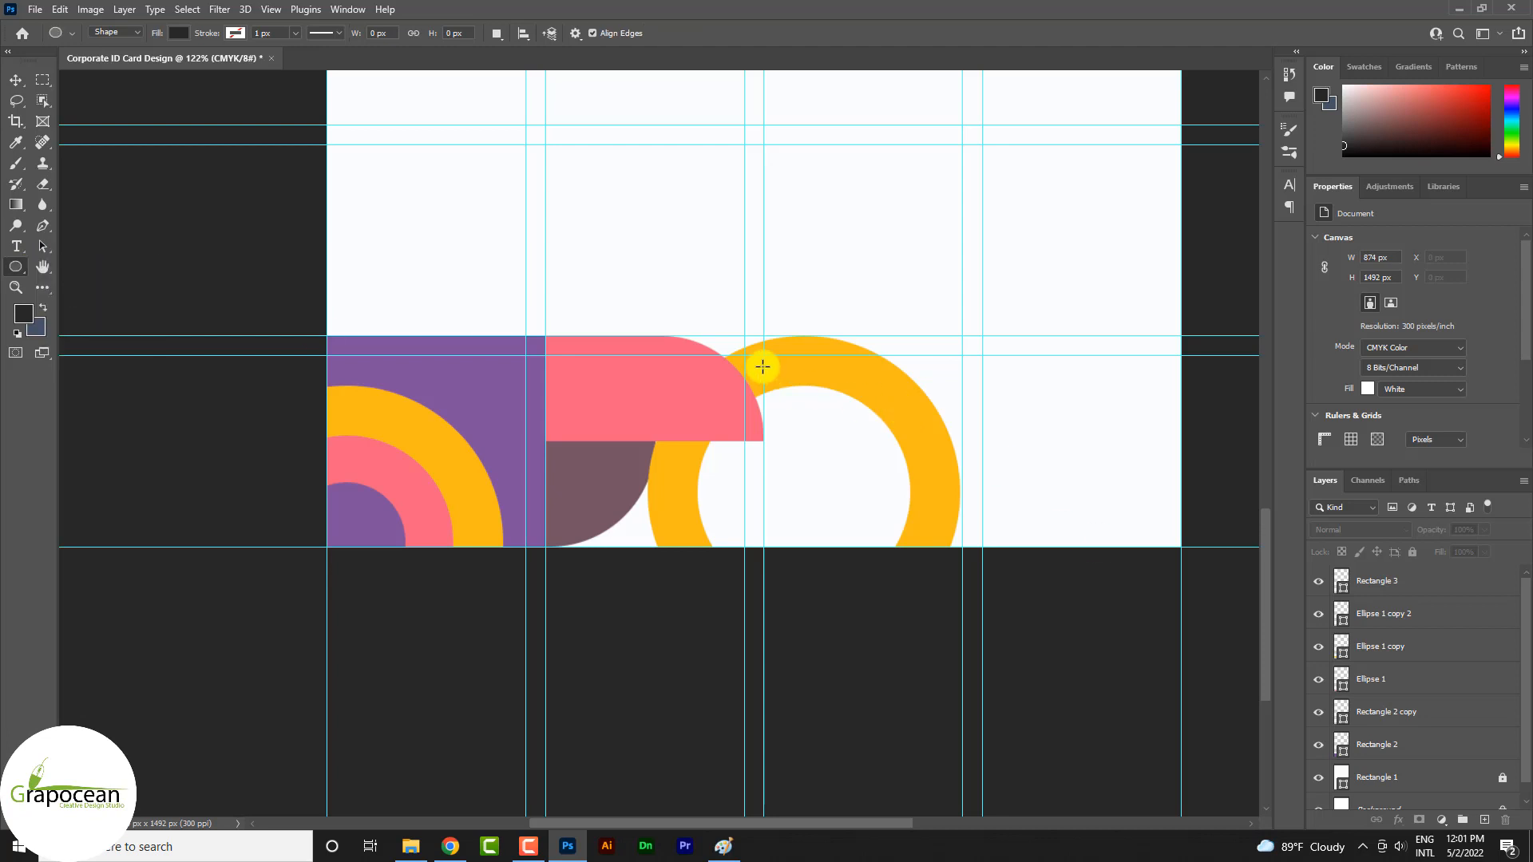
left_click_drag(759, 344, 883, 548)
key("ctrl+z")
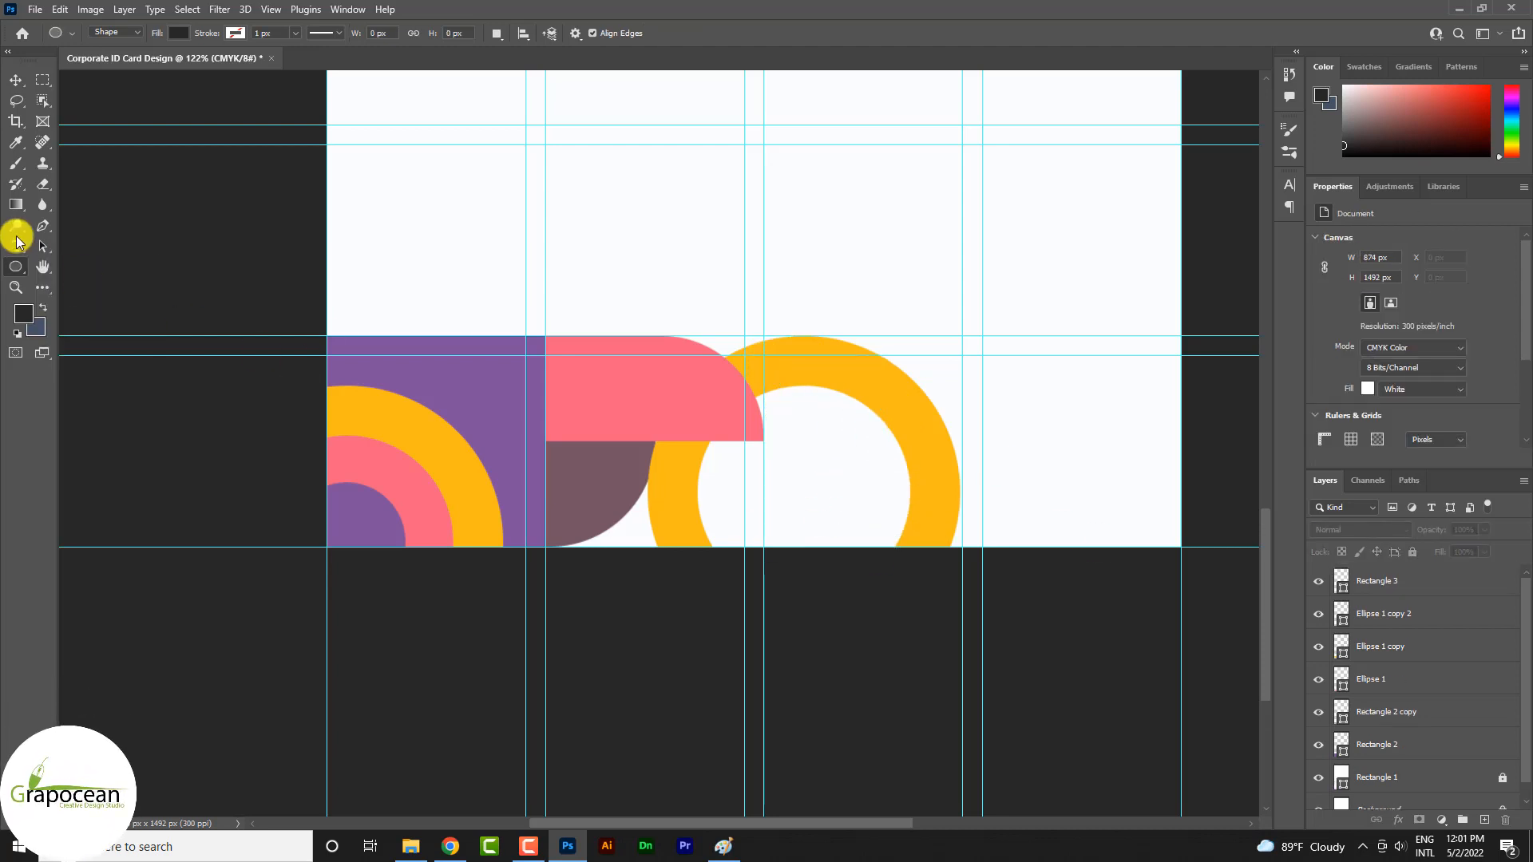
Draw a dark rectangle about 163 by 196 px over the copied ring, from the pink shape's right edge to the page bottom
left_click(21, 272)
left_click(82, 266)
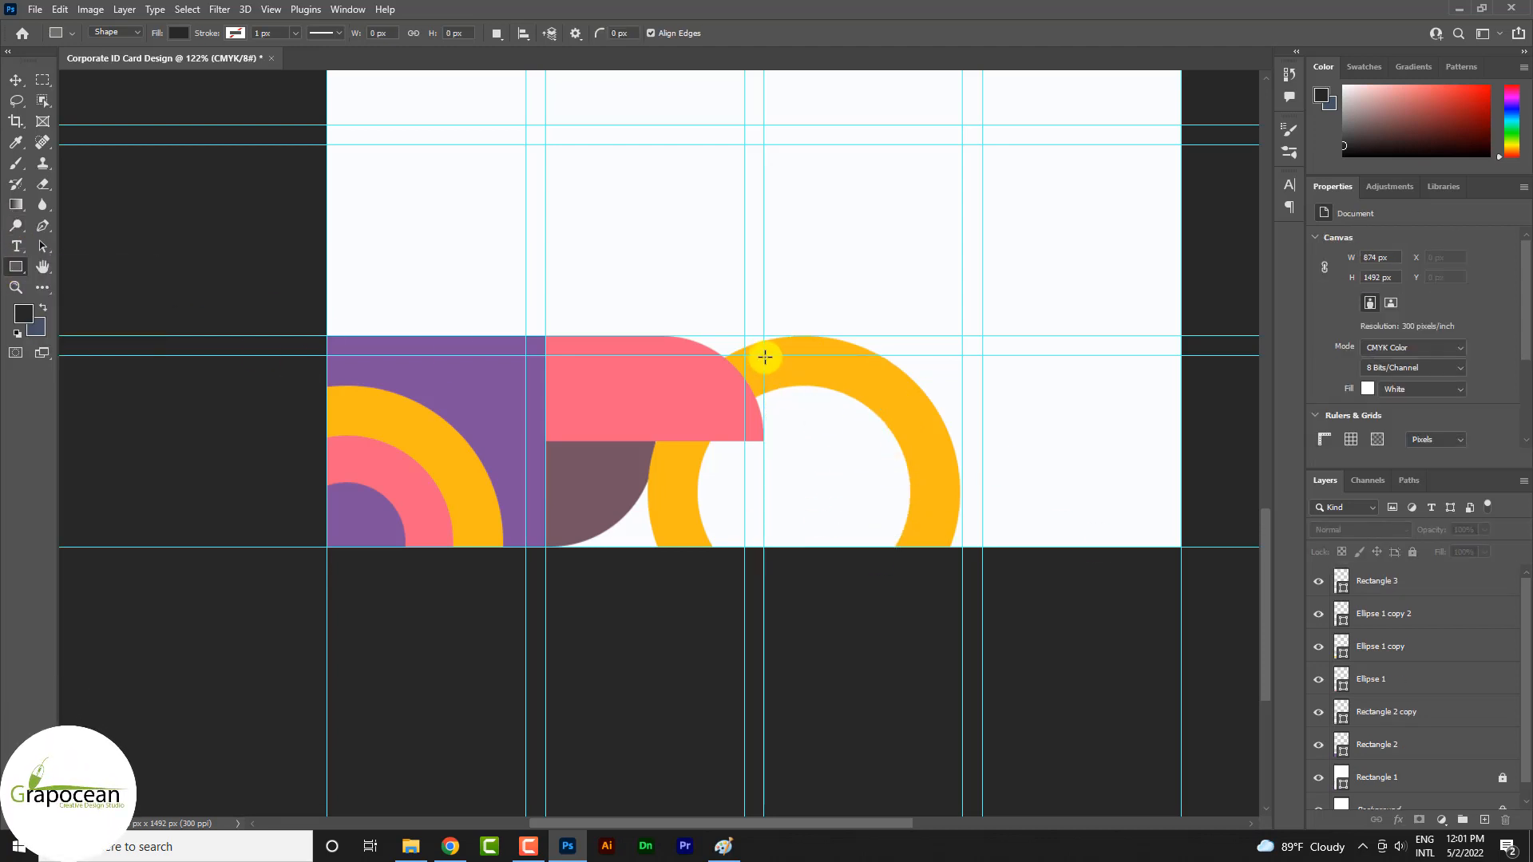
left_click_drag(830, 465, 921, 548)
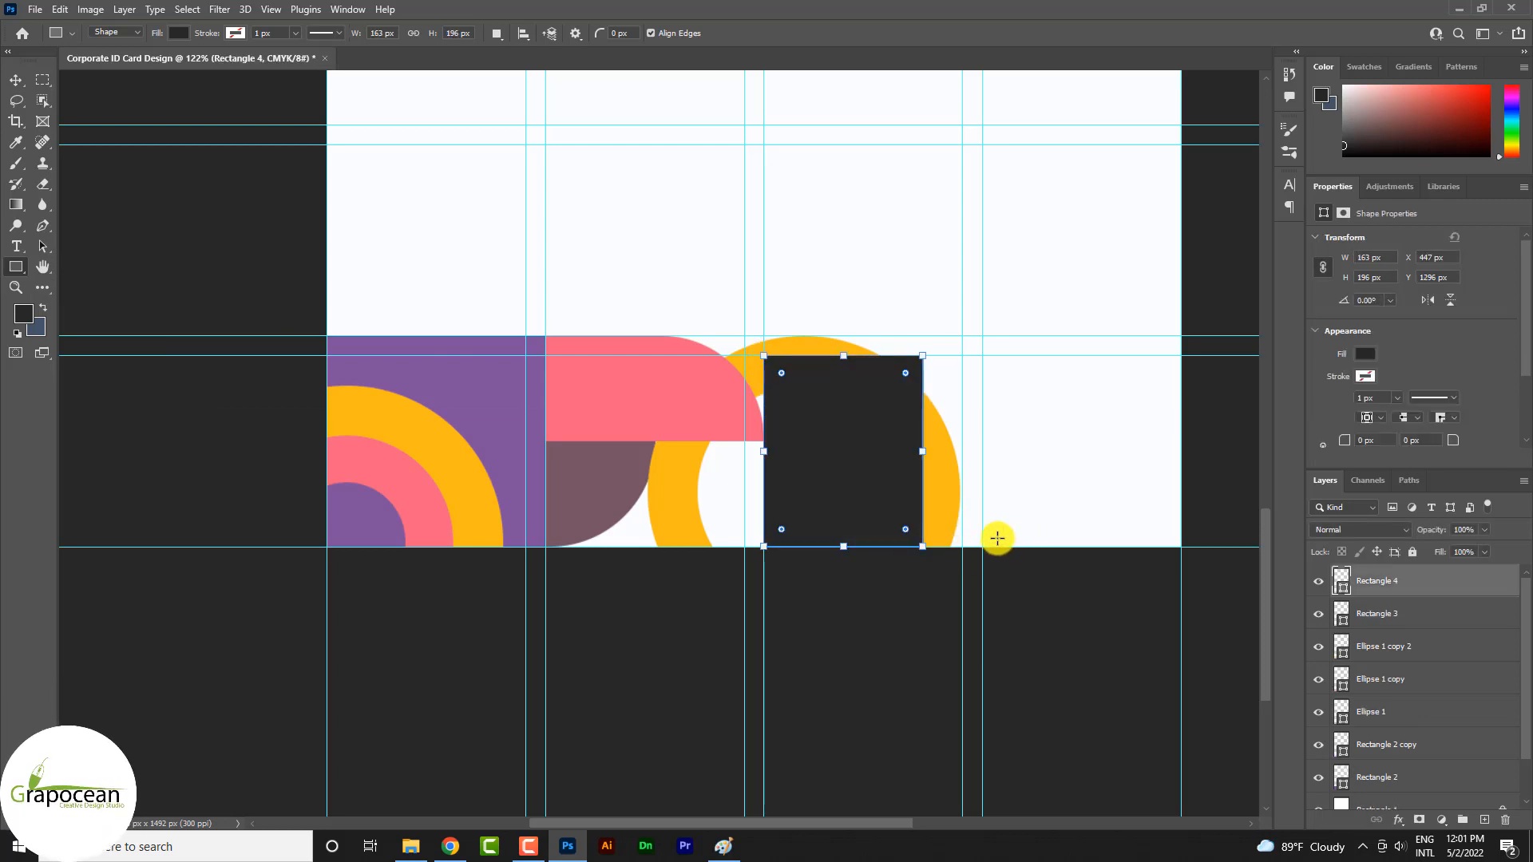
Reorder the dark rectangle to sit behind the yellow ring, just above the Rectangle 2 layer
left_click(6, 80)
key("ctrl+shift+[")
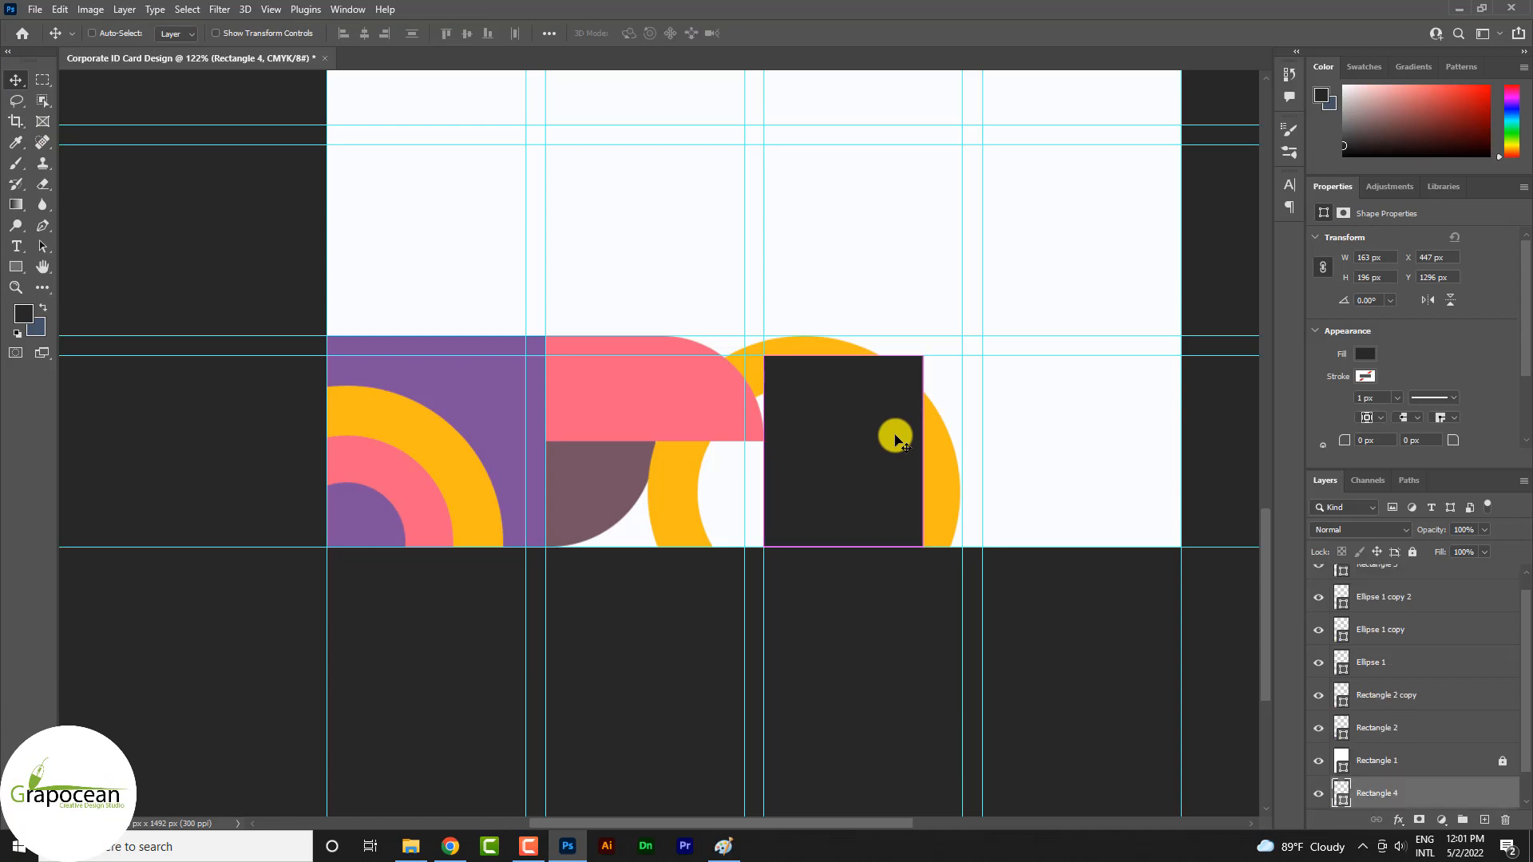
key("ctrl+]")
key("ctrl+]")
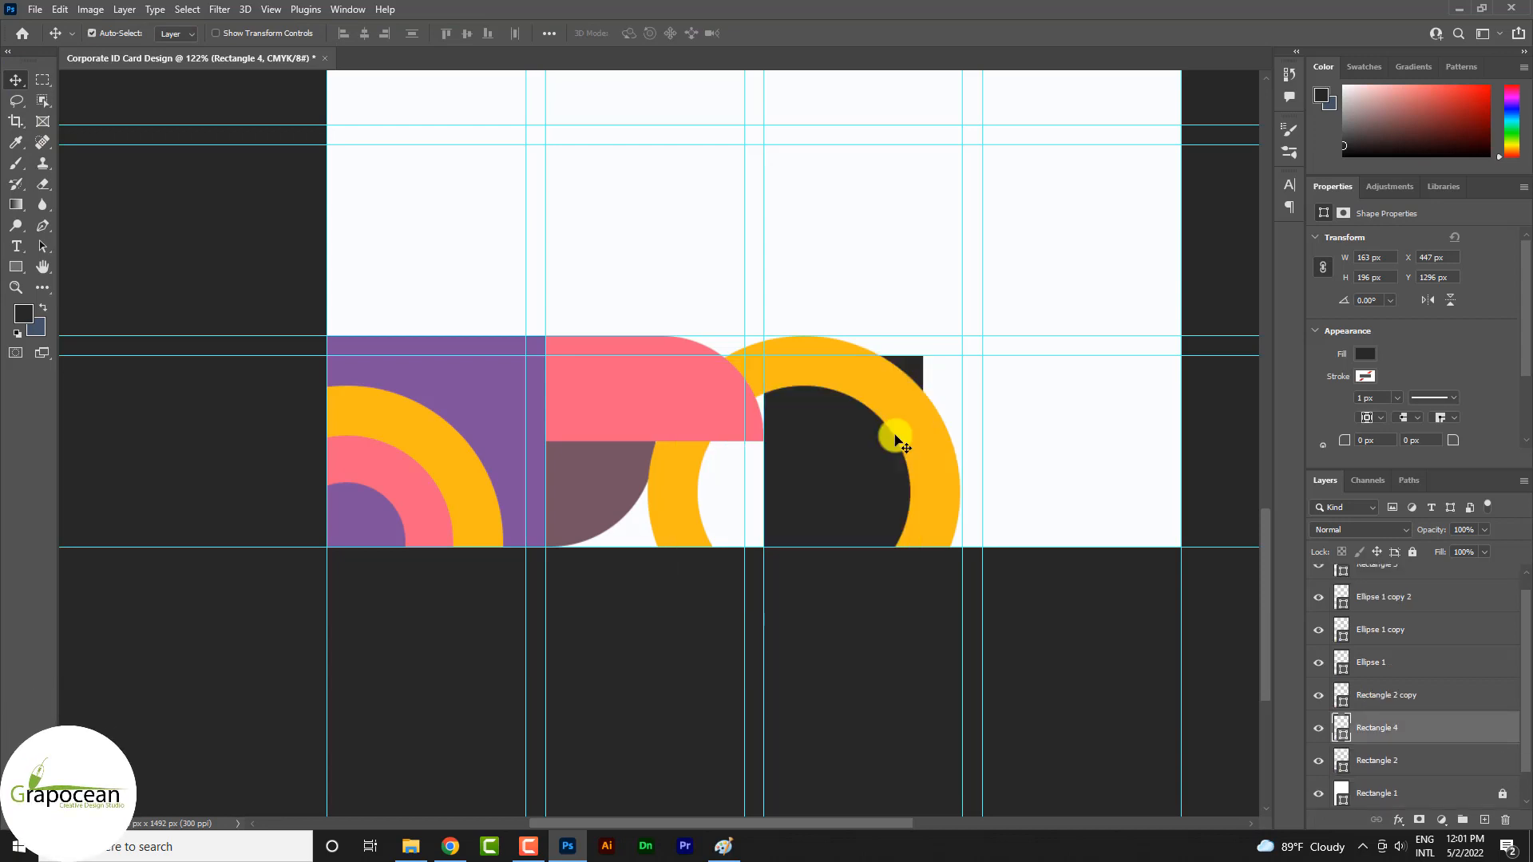
scroll(850, 653, "down", 7)
scroll(785, 511, "up", 6)
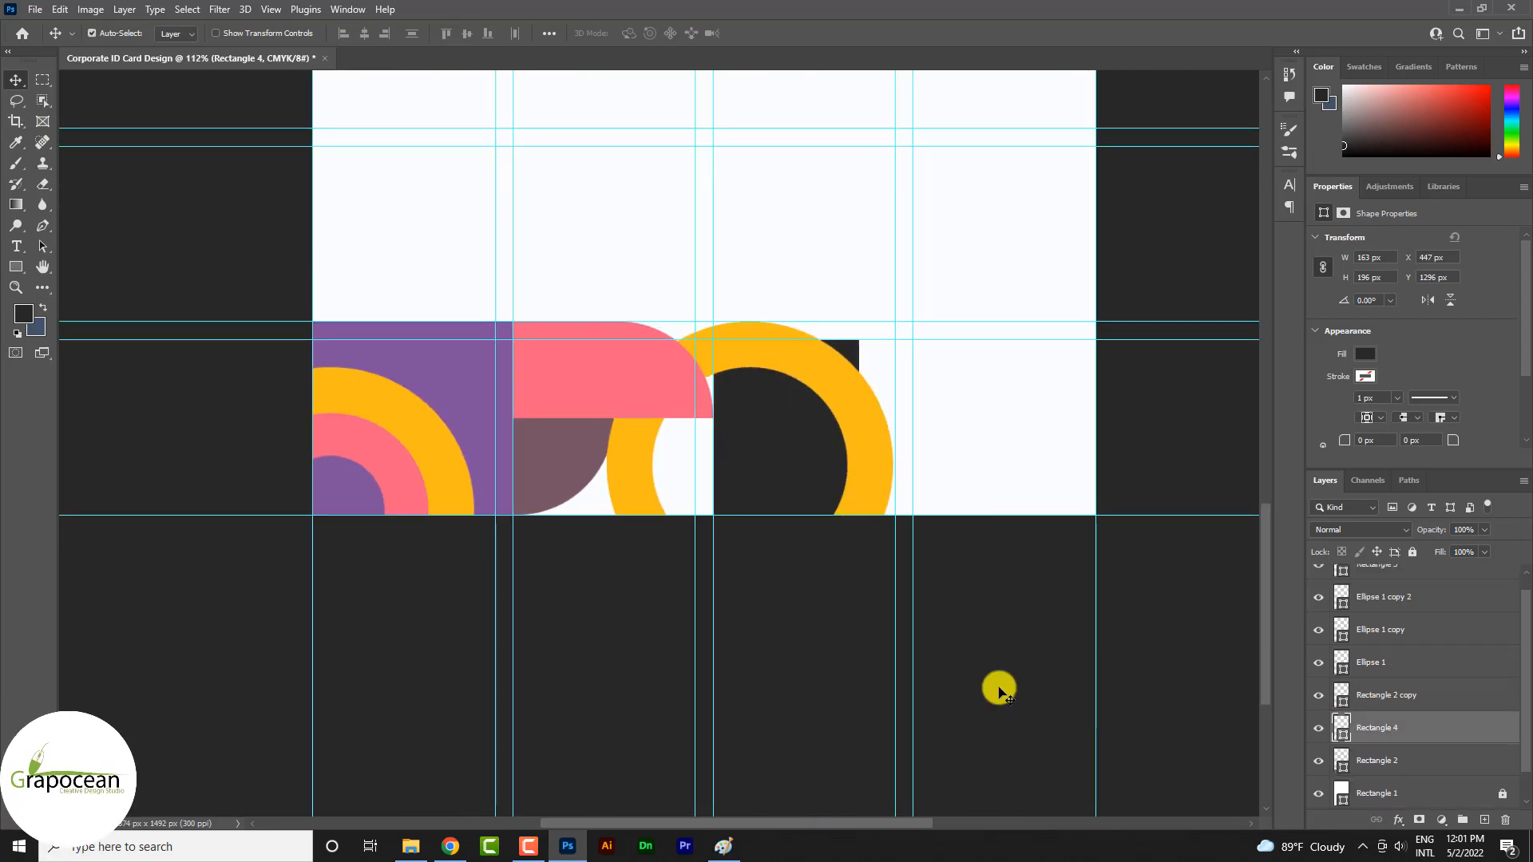
left_click(998, 688)
Round only the upper outer corner of the dark rectangle behind the yellow ring to 105 px
scroll(863, 423, "up", 3)
left_click(768, 433, "ctrl")
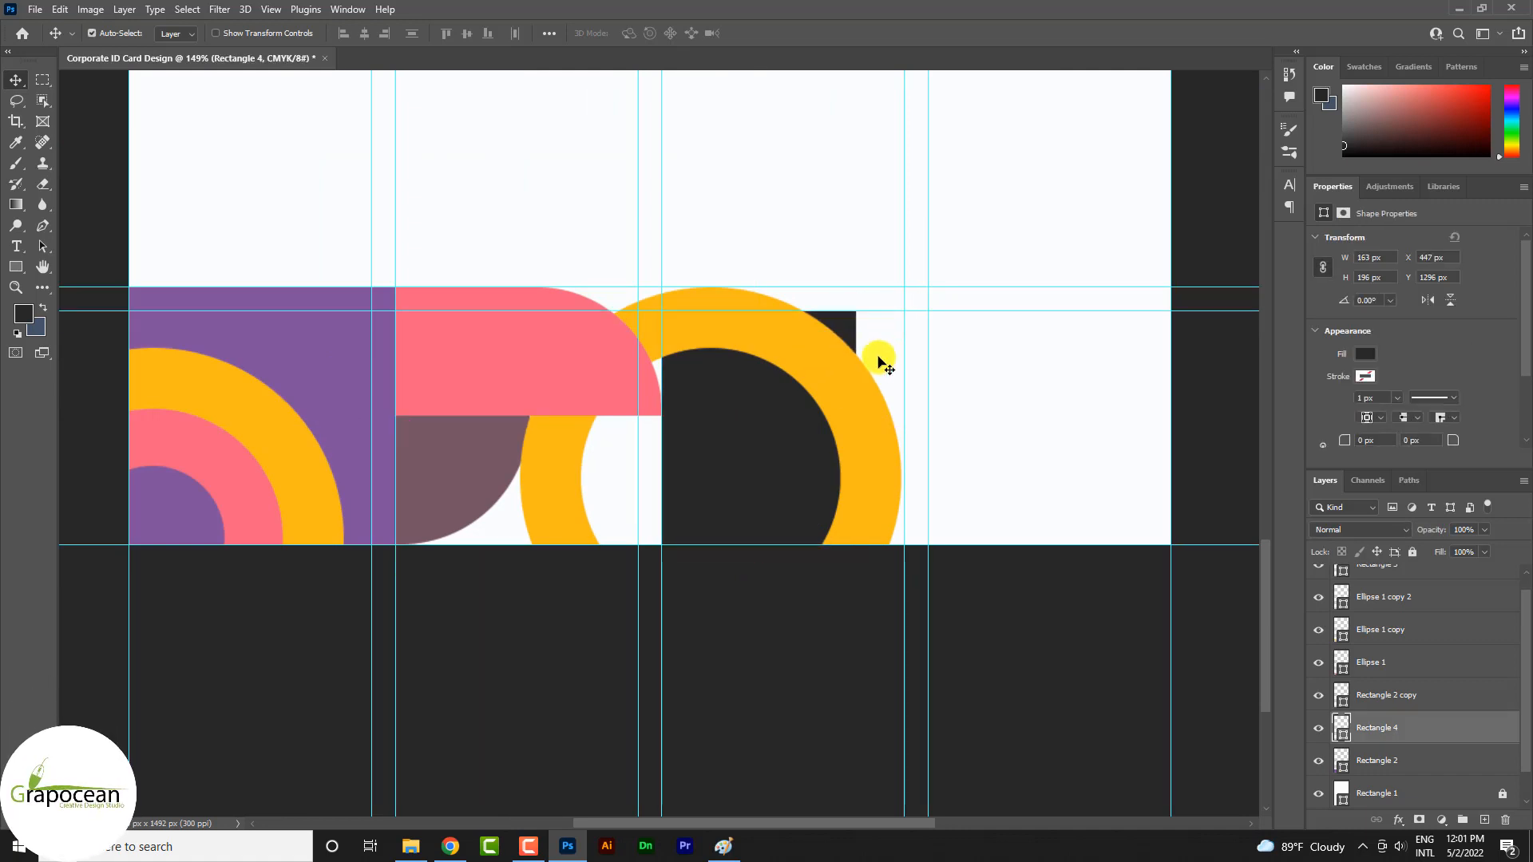
scroll(857, 327, "up", 4)
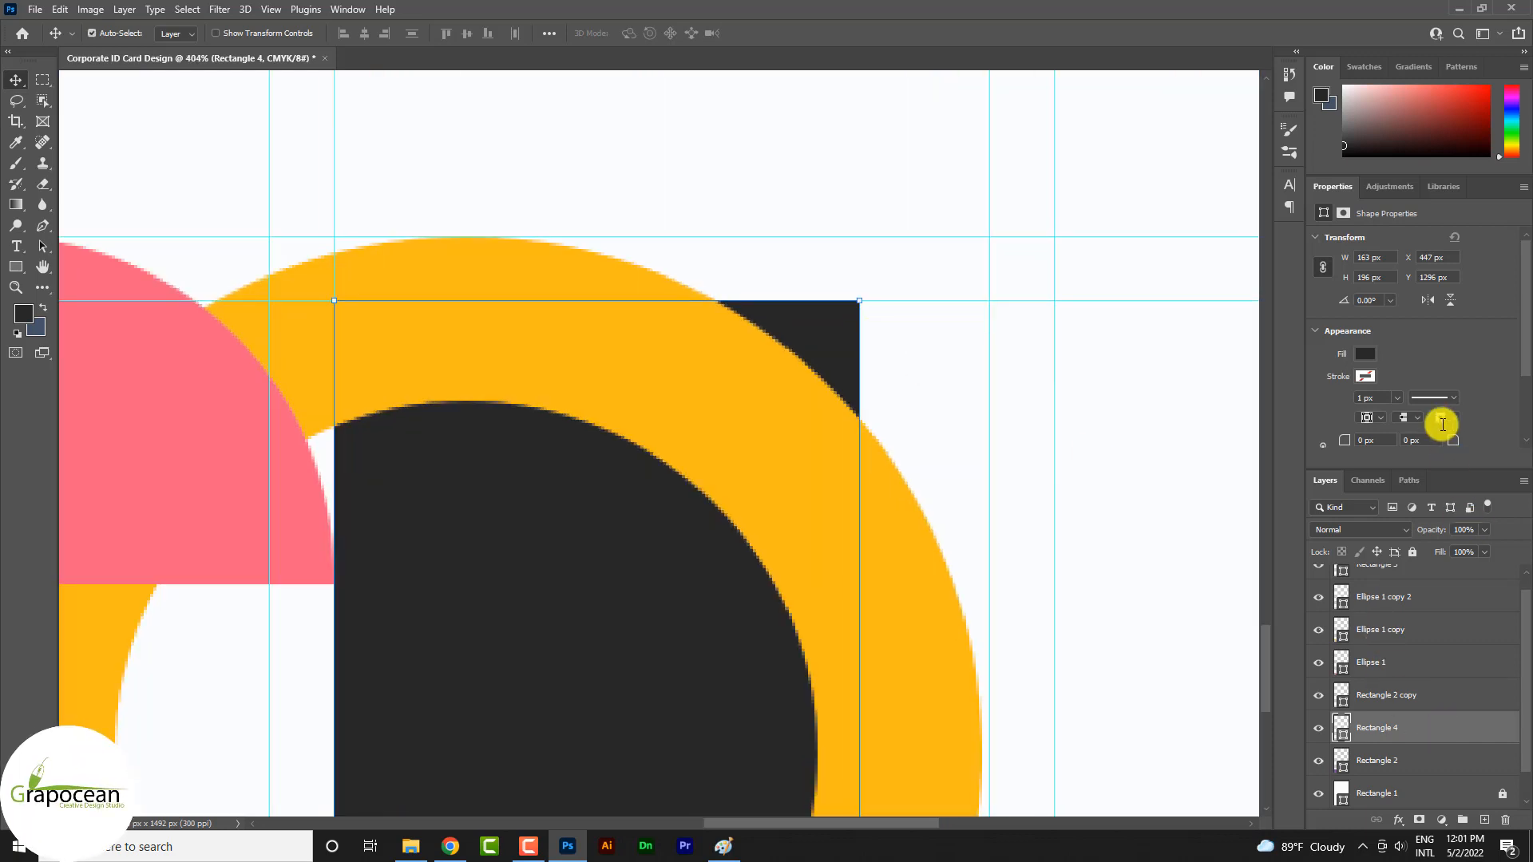
left_click_drag(1449, 438, 1526, 455)
scroll(951, 509, "down", 8)
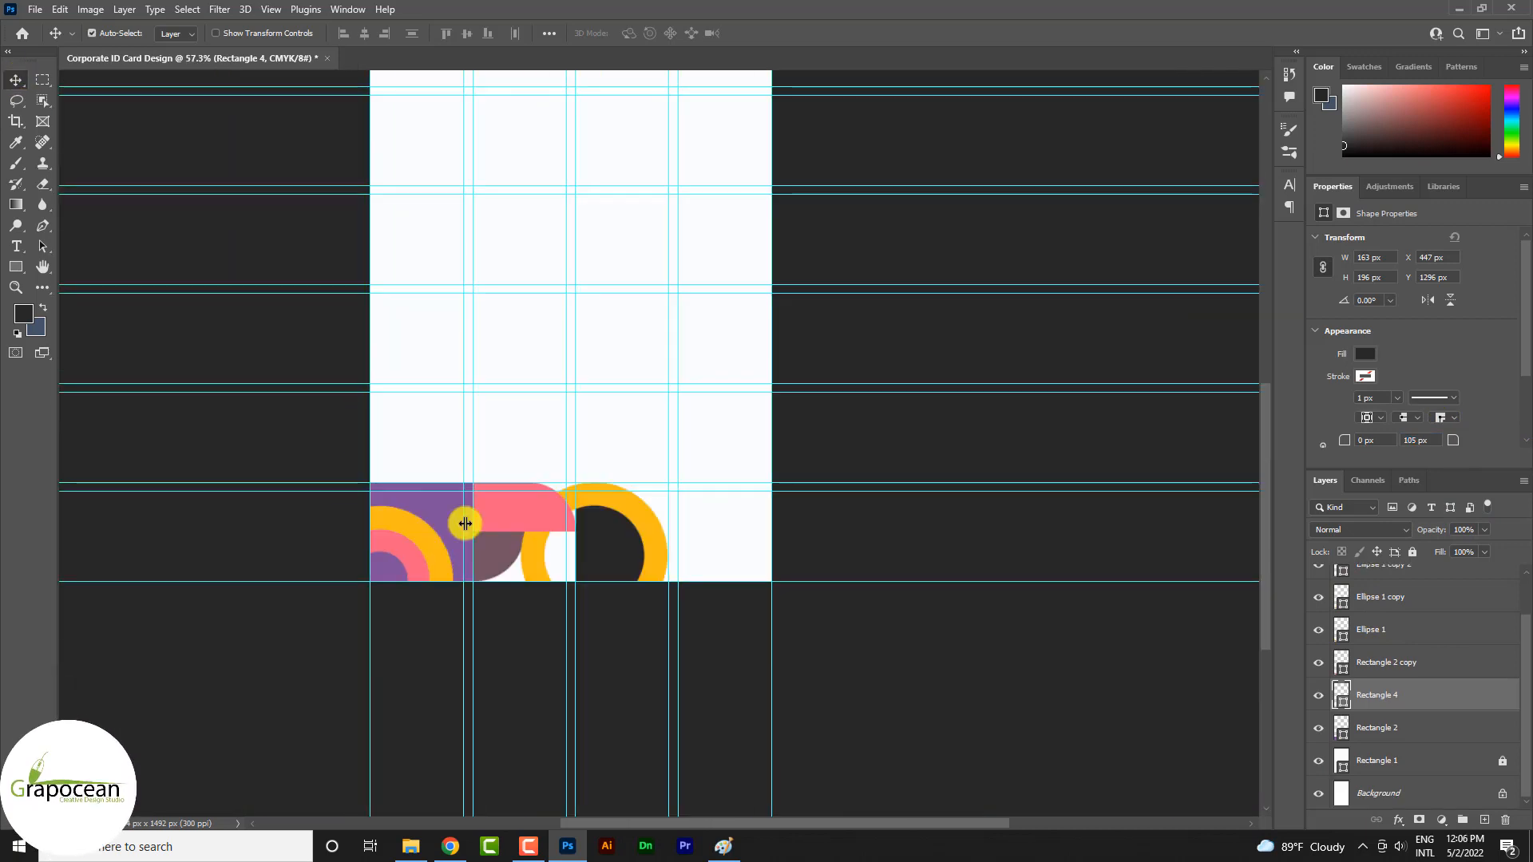
Copy the purple square with its yellow and pink rings to the last grid column, flush with the page's lower corner
left_click(445, 519)
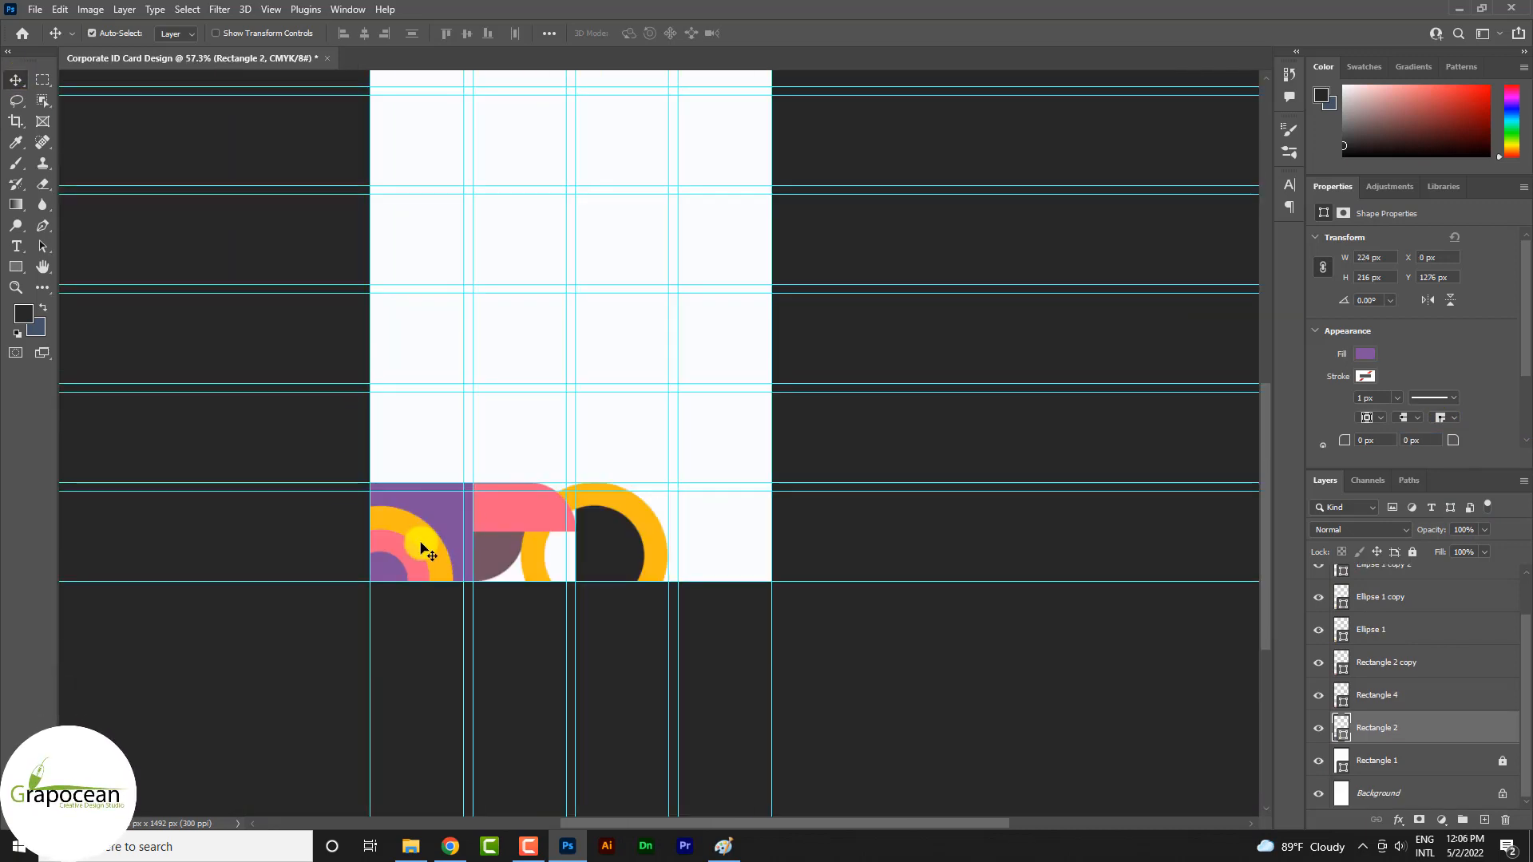
left_click(419, 545, "shift")
left_click(409, 551, "shift")
left_click_drag(408, 556, 706, 559)
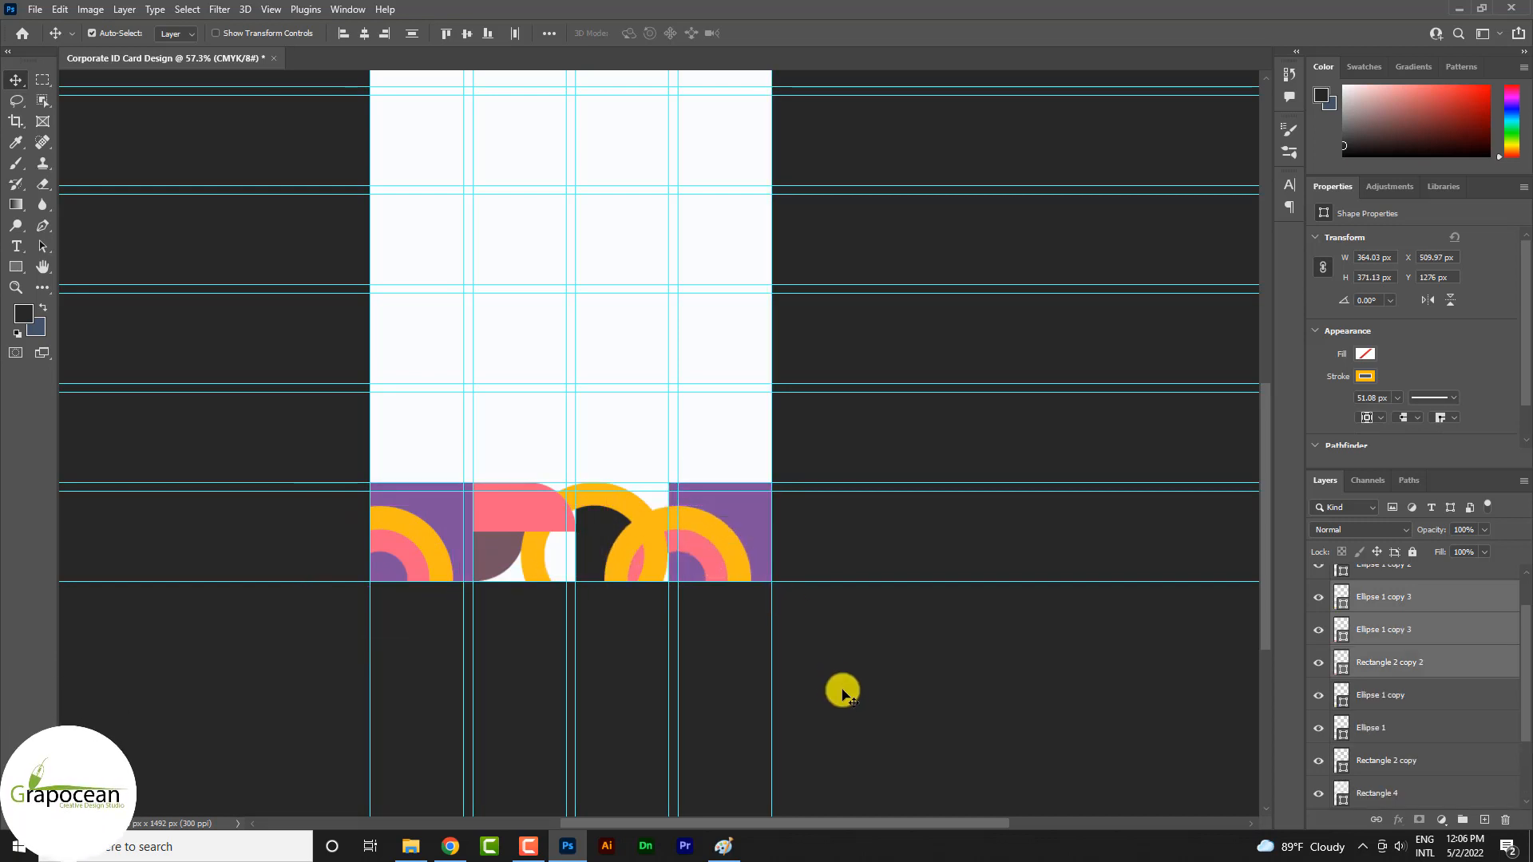
left_click(846, 701)
scroll(633, 605, "down", 3)
scroll(613, 590, "up", 3)
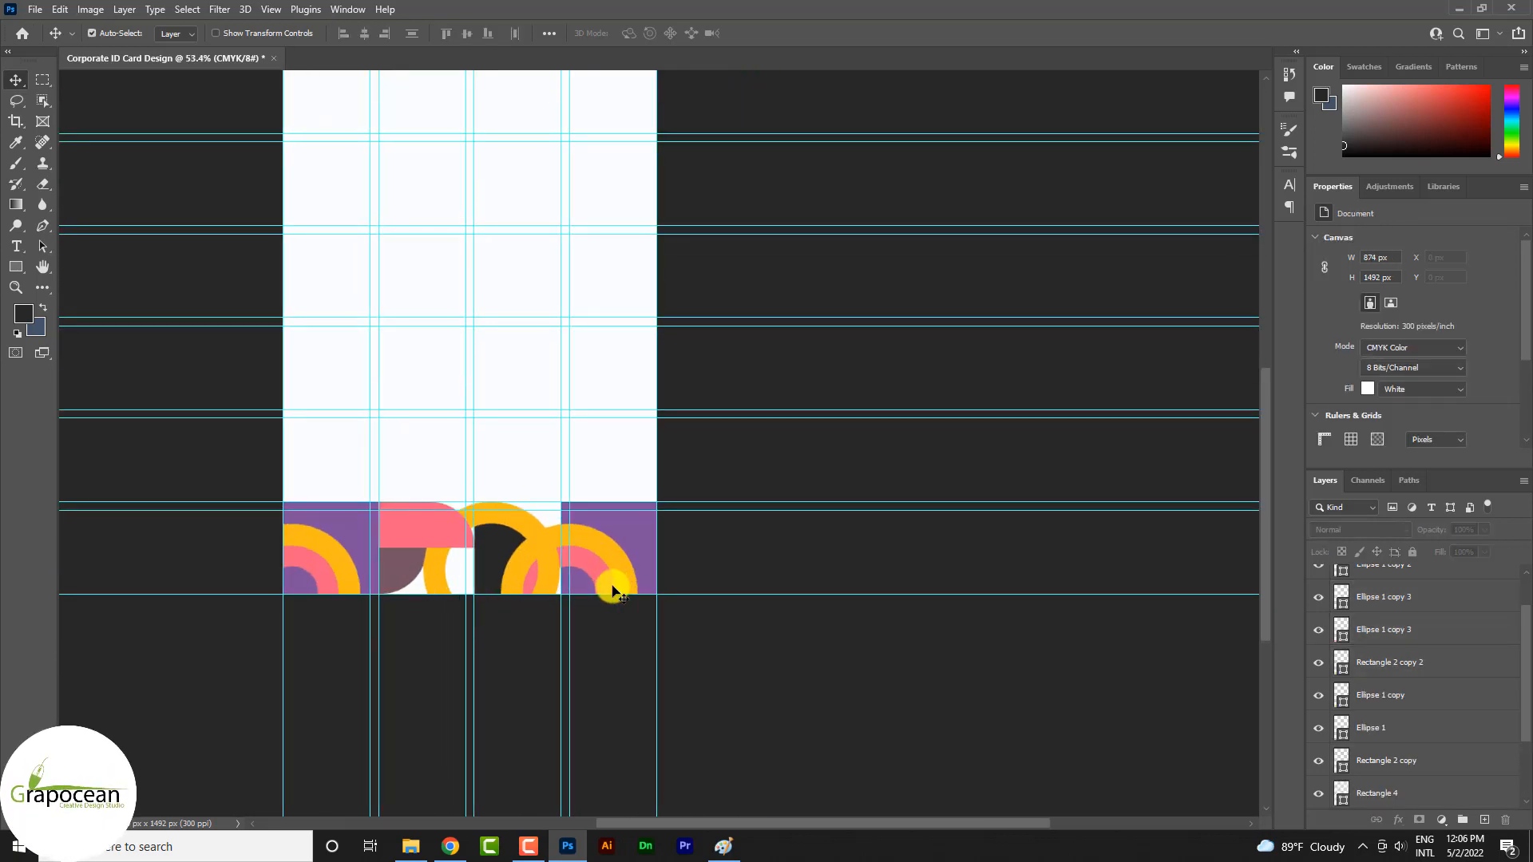
Recolour the copied purple square with the mauve 755463 sampled from the quarter-round shape
left_click(648, 546)
double_click(1341, 660)
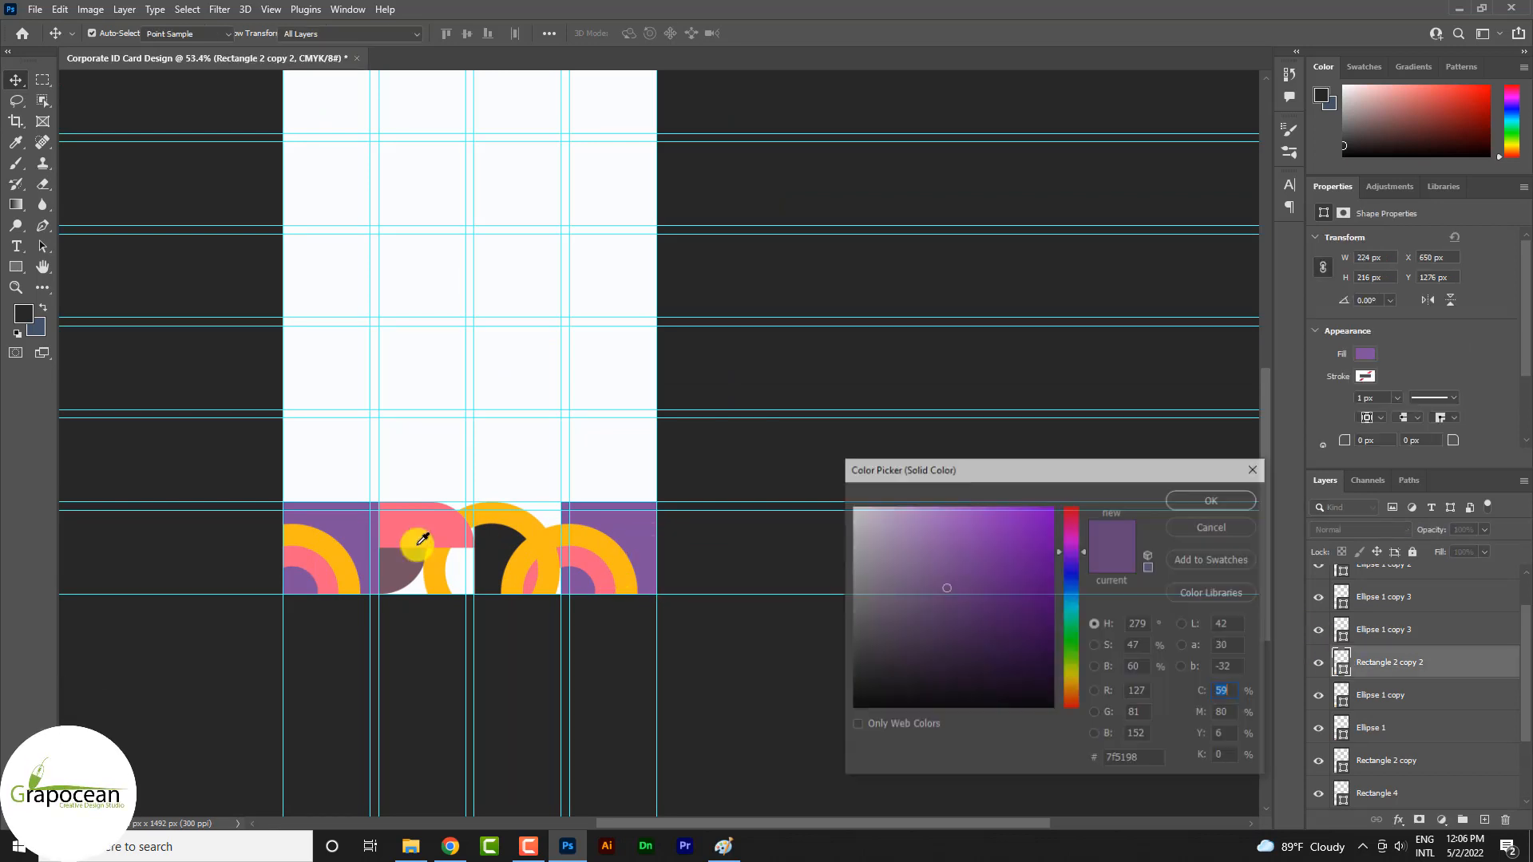
left_click(408, 568)
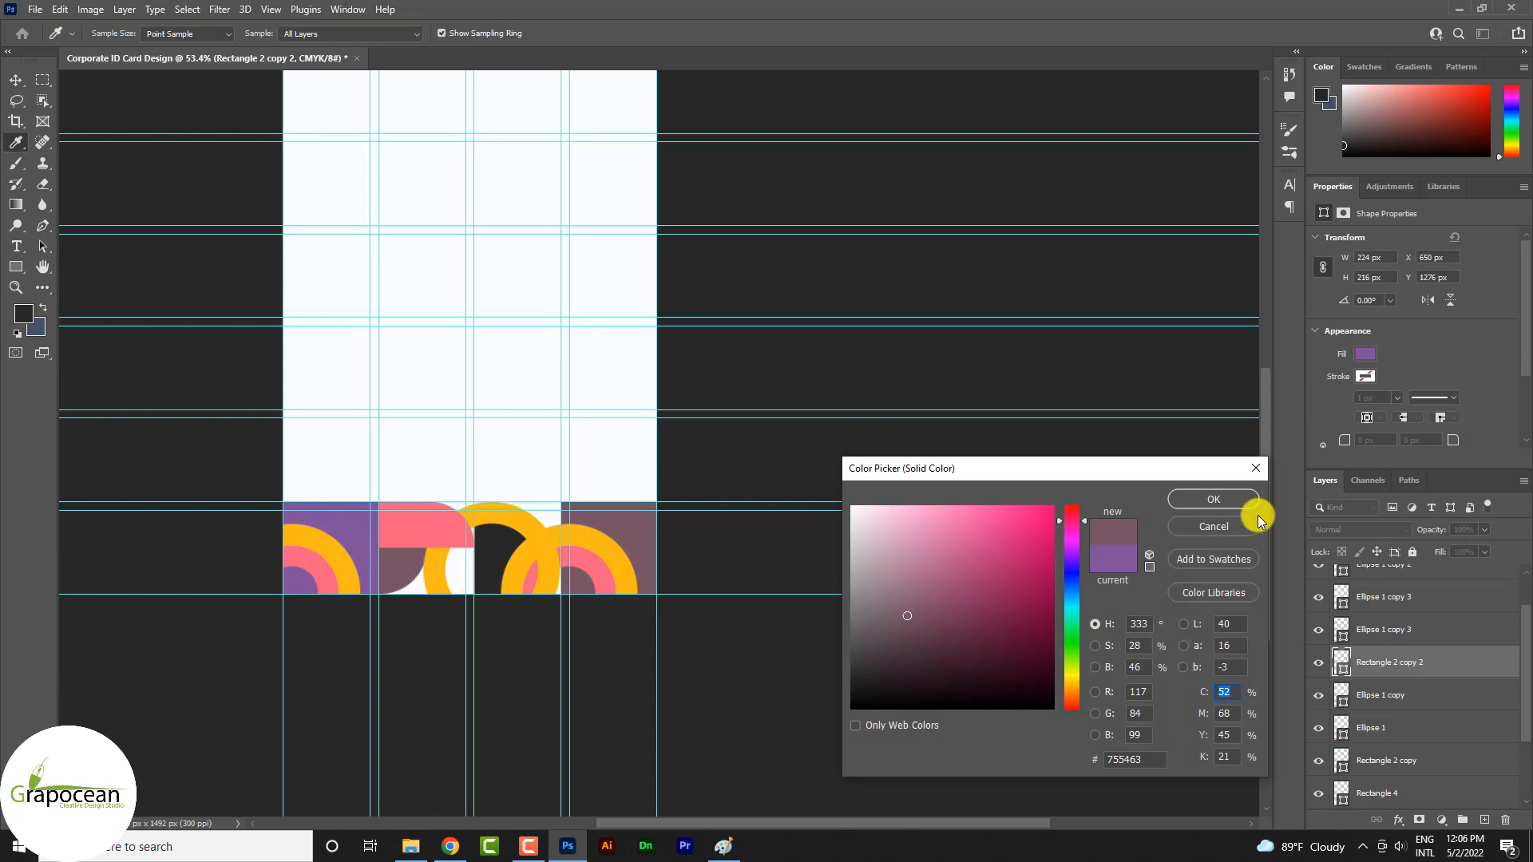
left_click(1212, 499)
Change the stroke of the copied tile's outer ring from yellow to the purple 7f5299 sampled from the first square
left_click(603, 537)
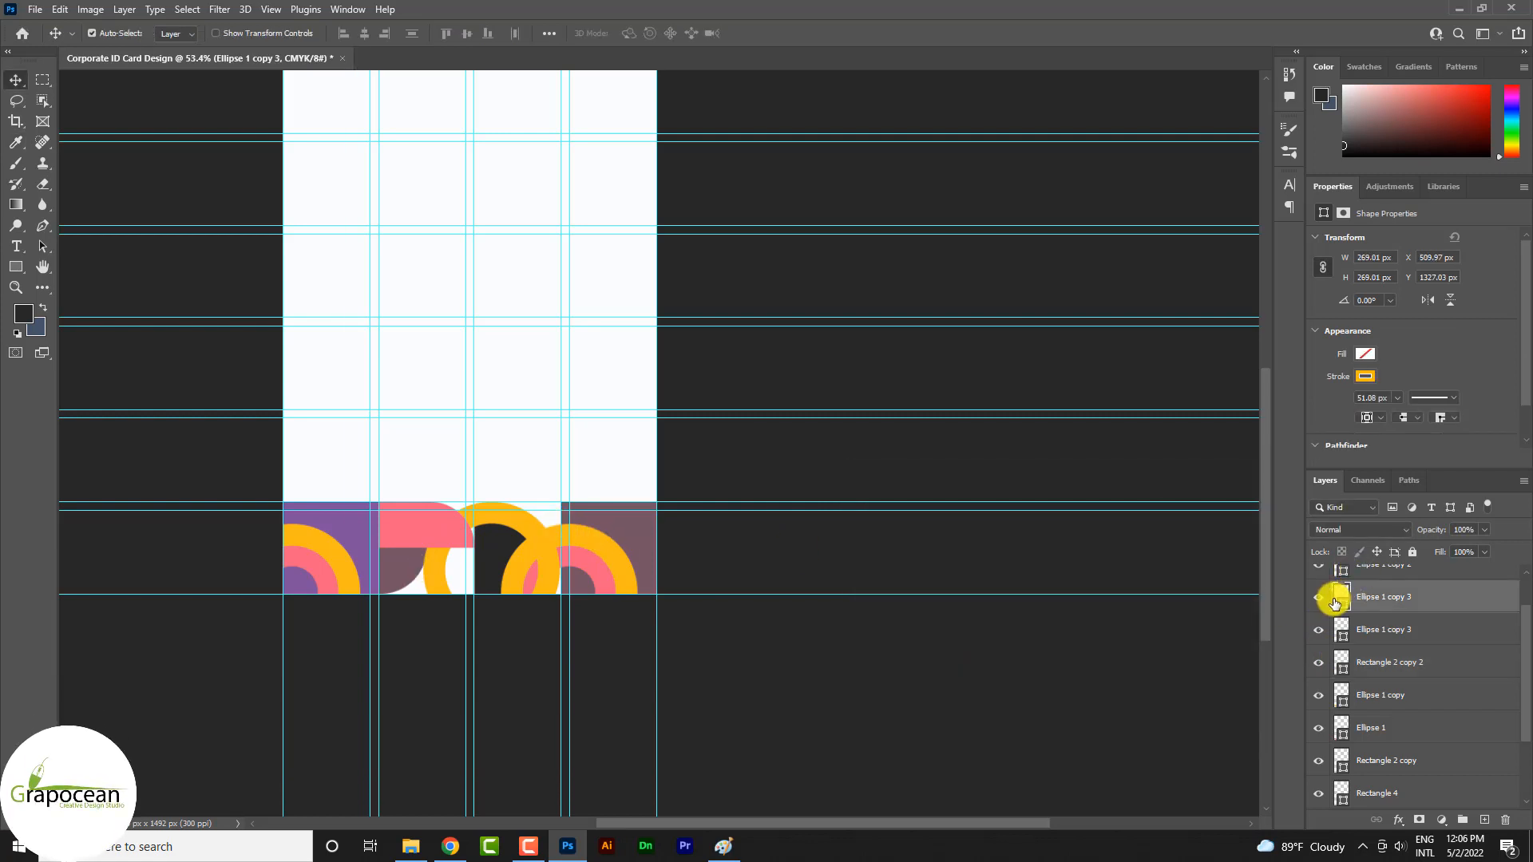
left_click(355, 531)
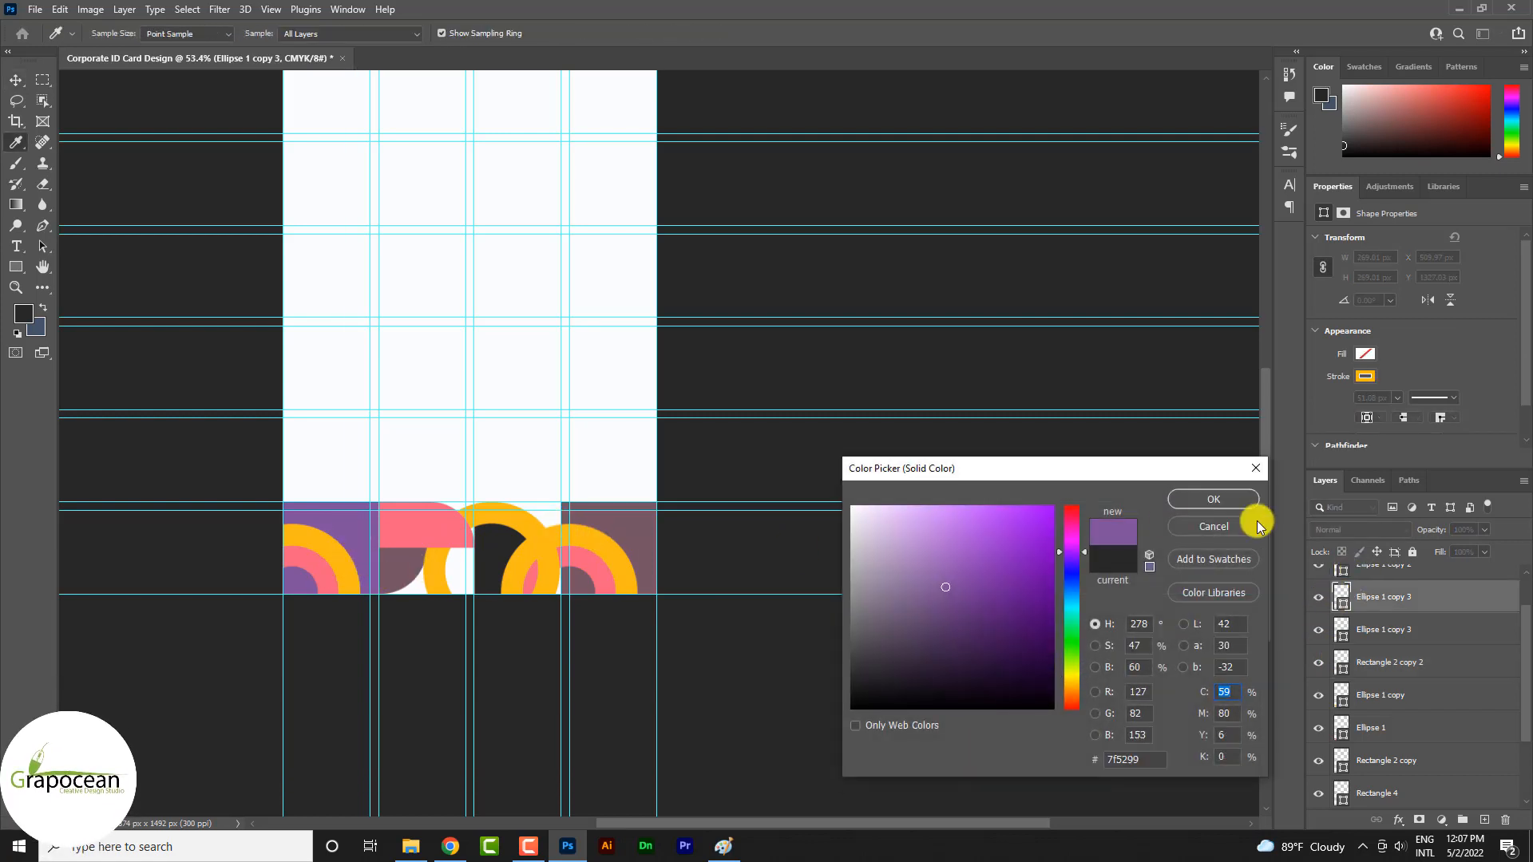
left_click(1223, 503)
left_click(1389, 382)
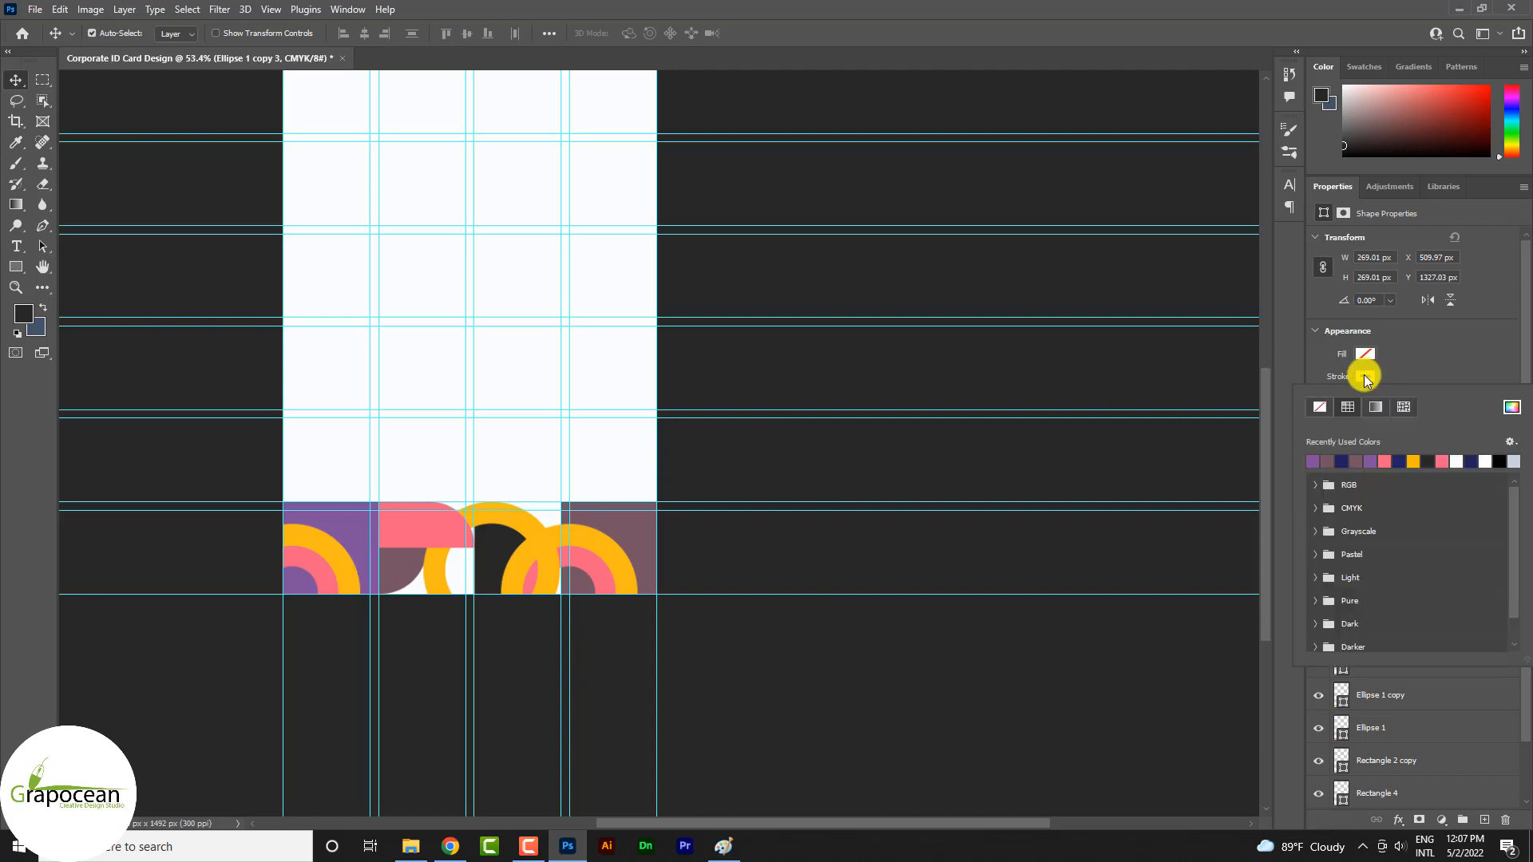
left_click(1316, 460)
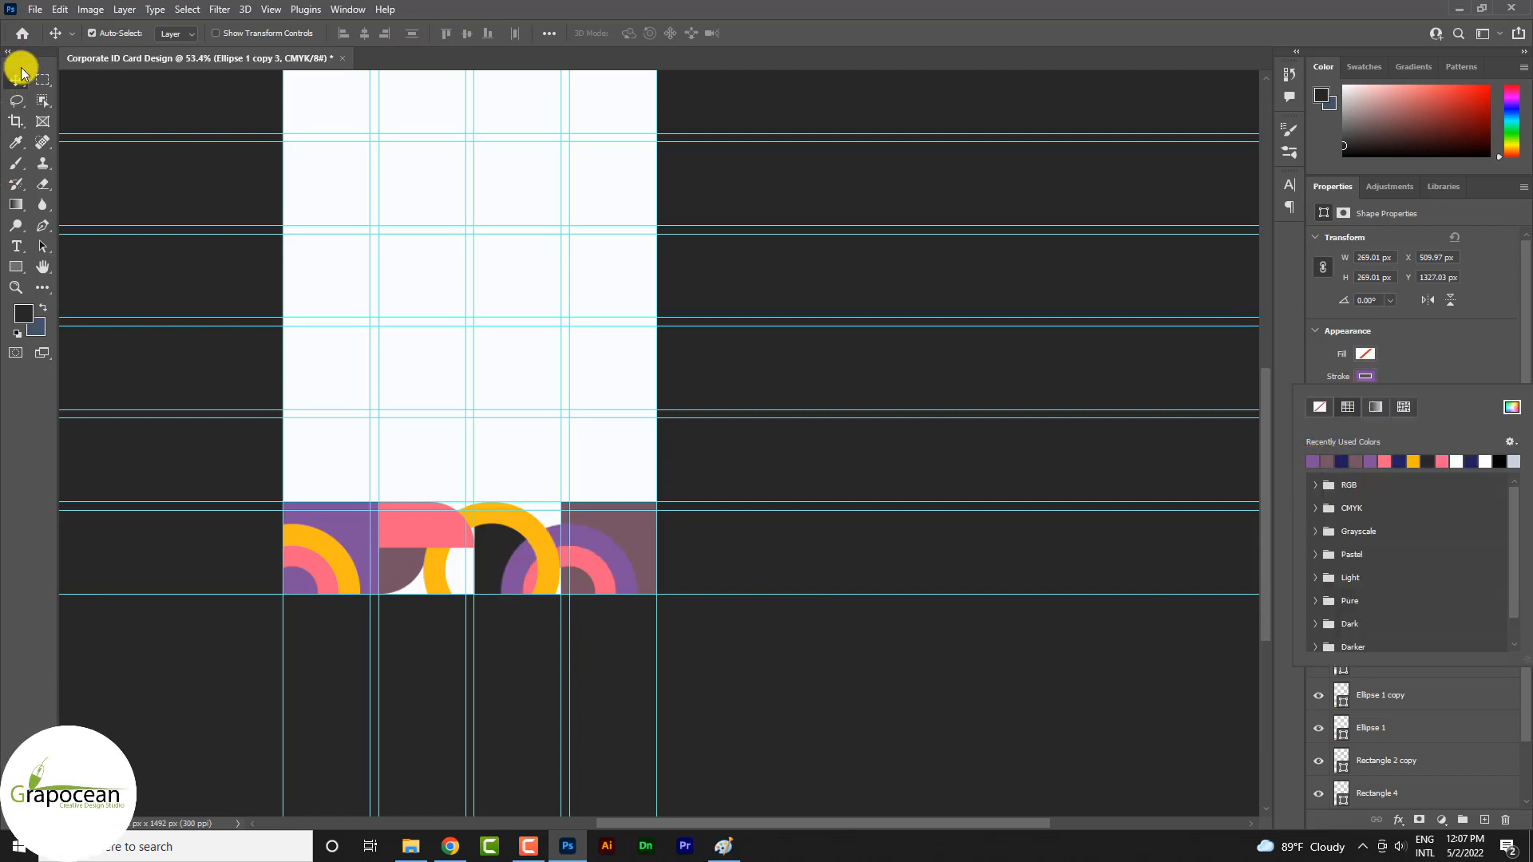
left_click(21, 75)
left_click(754, 653)
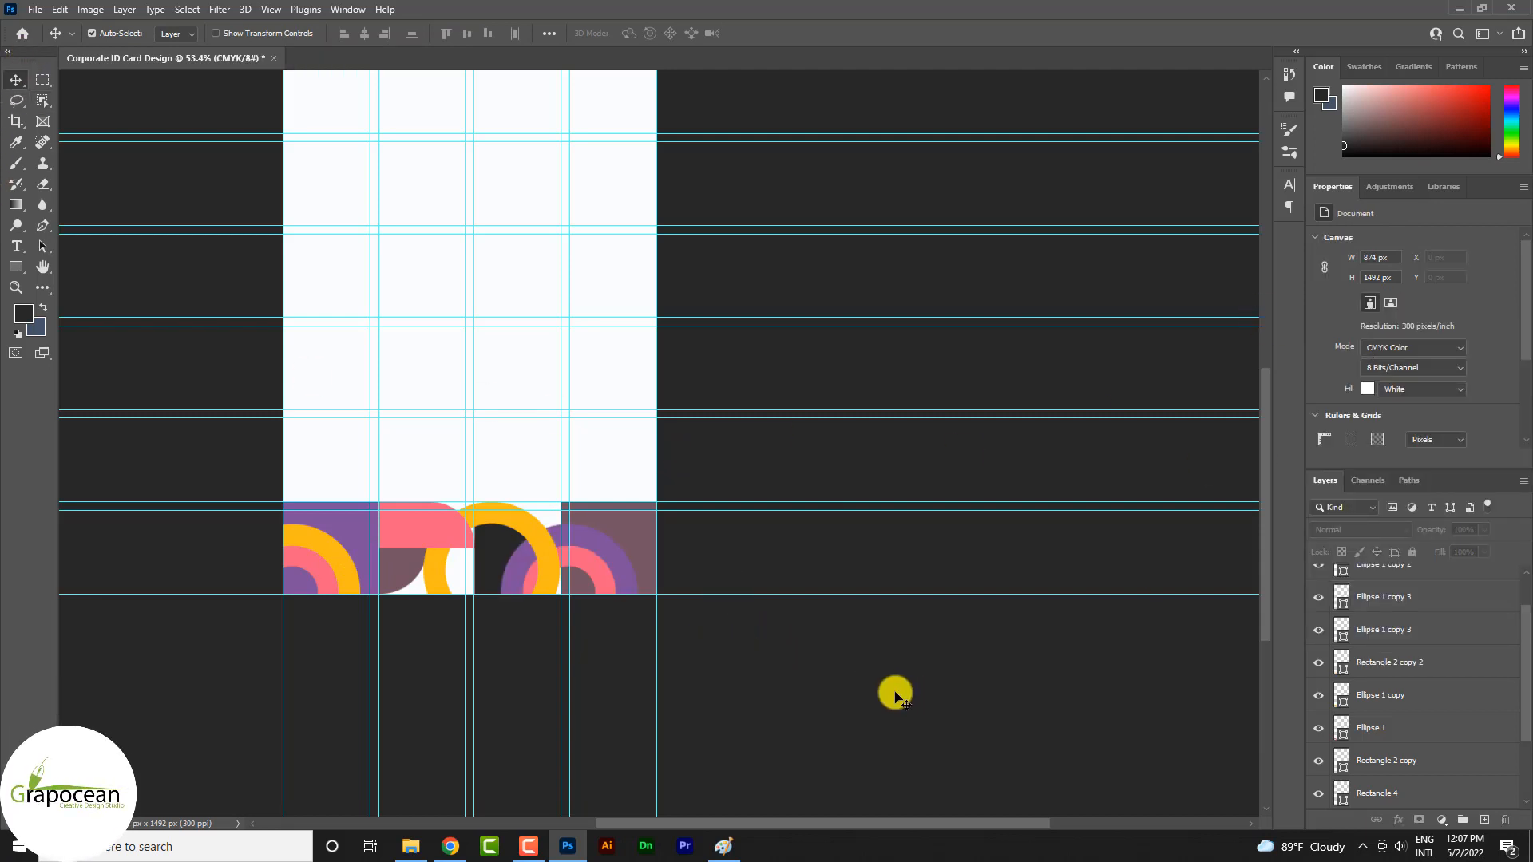
Nudge the large yellow ring to about X 330 px, Y 1278 px so its edge touches the mauve square
scroll(729, 667, "down", 3)
scroll(745, 615, "up", 2)
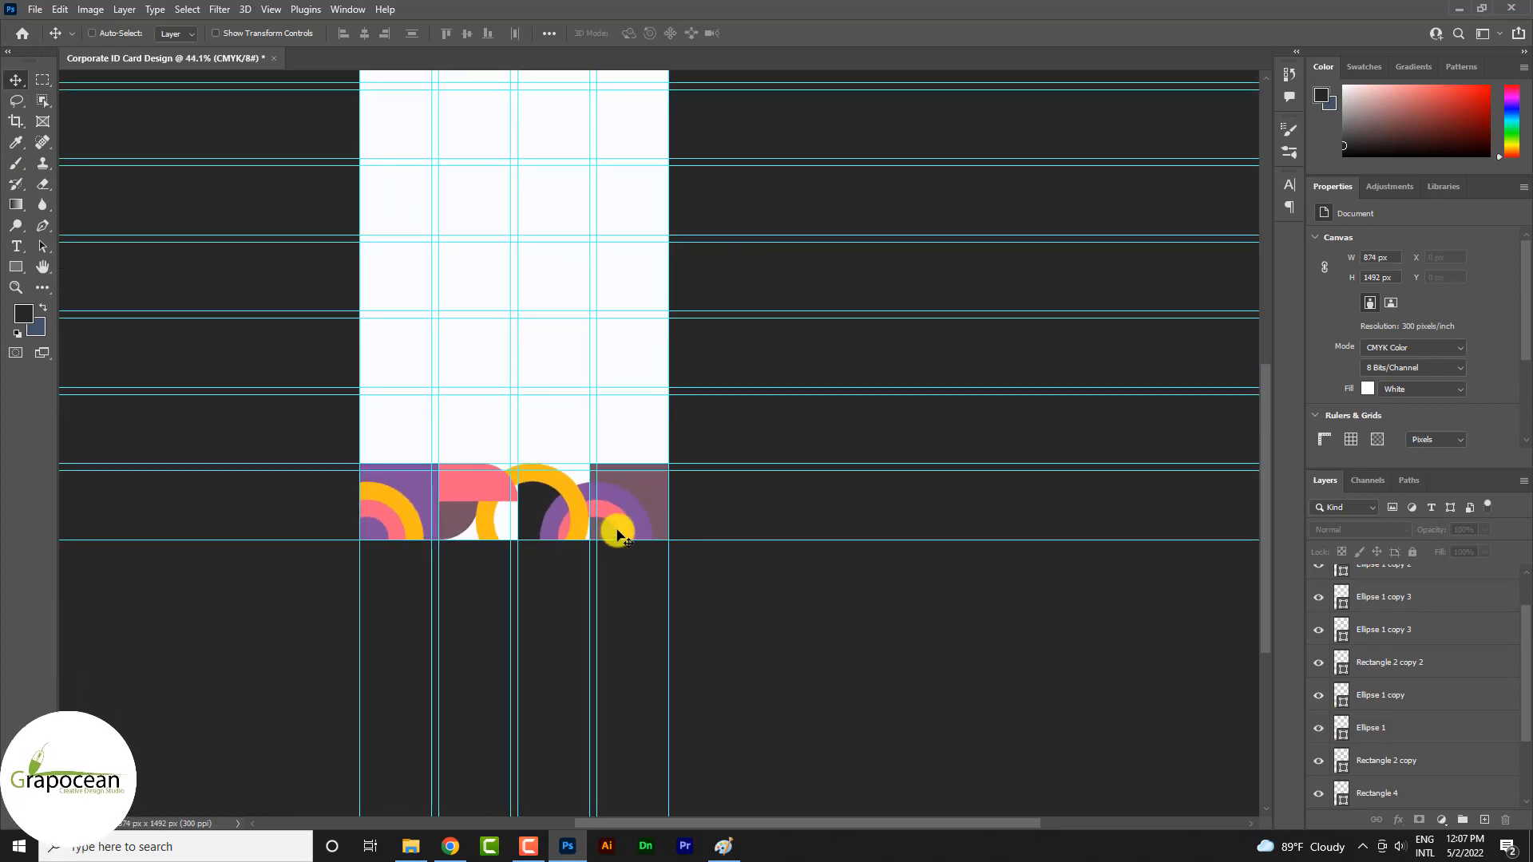
scroll(574, 537, "up", 2)
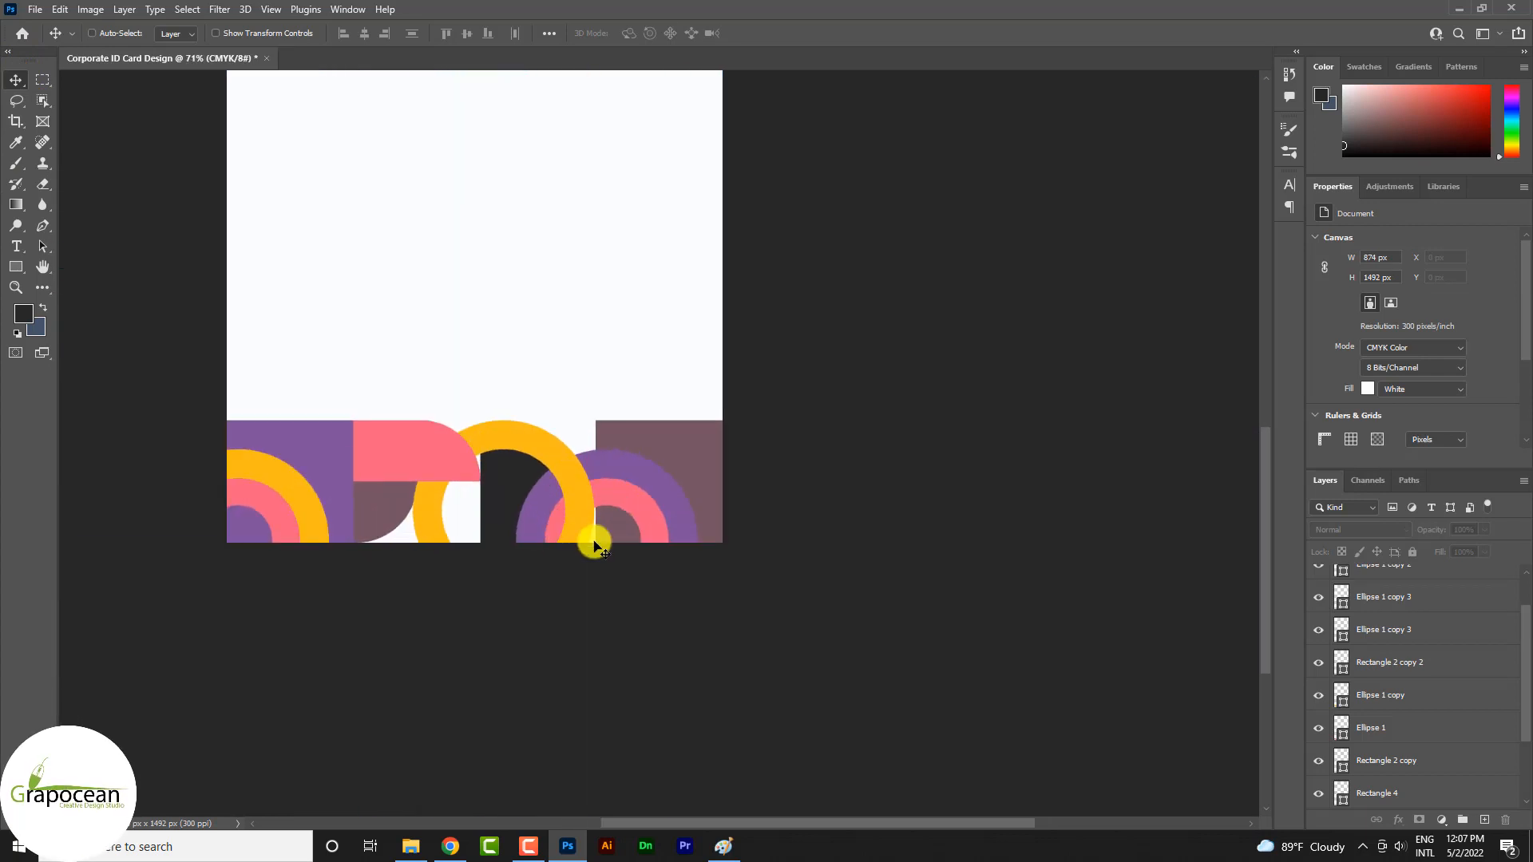
scroll(630, 592, "up", 4)
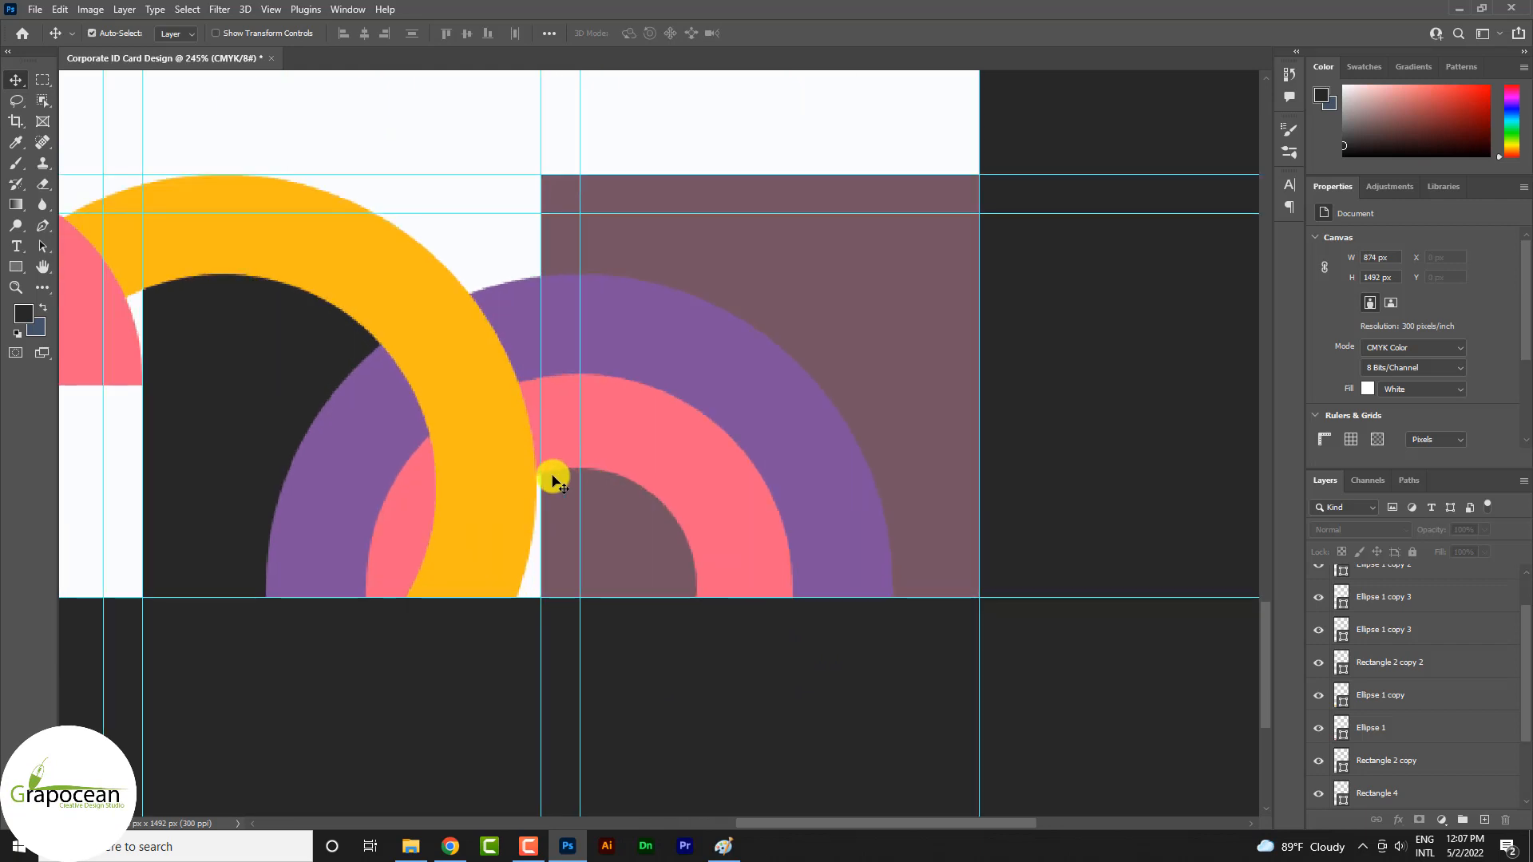
left_click_drag(519, 477, 520, 479)
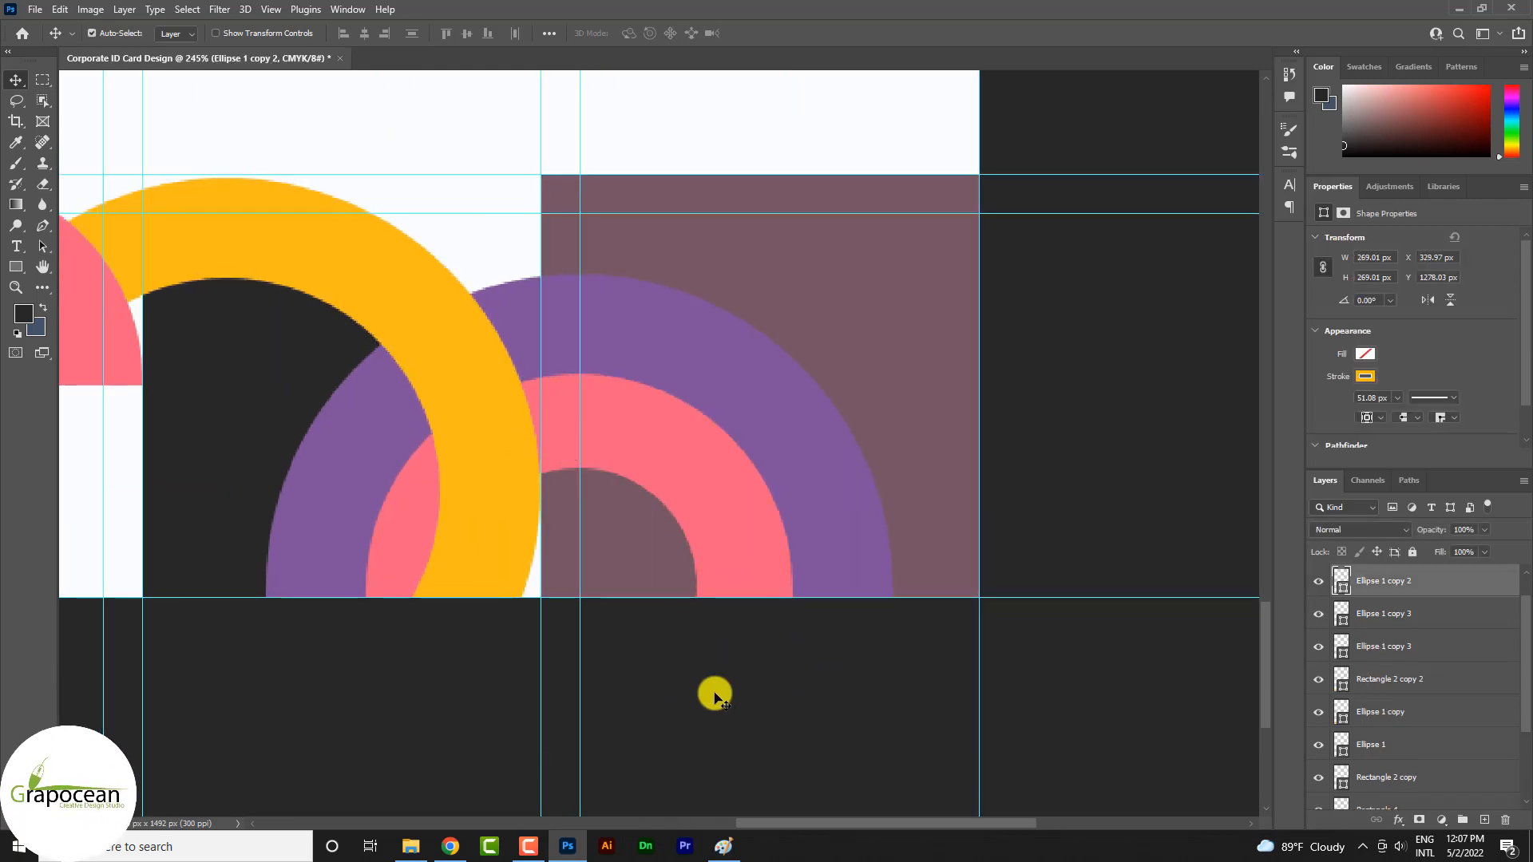
left_click(715, 703)
key("ctrl+0")
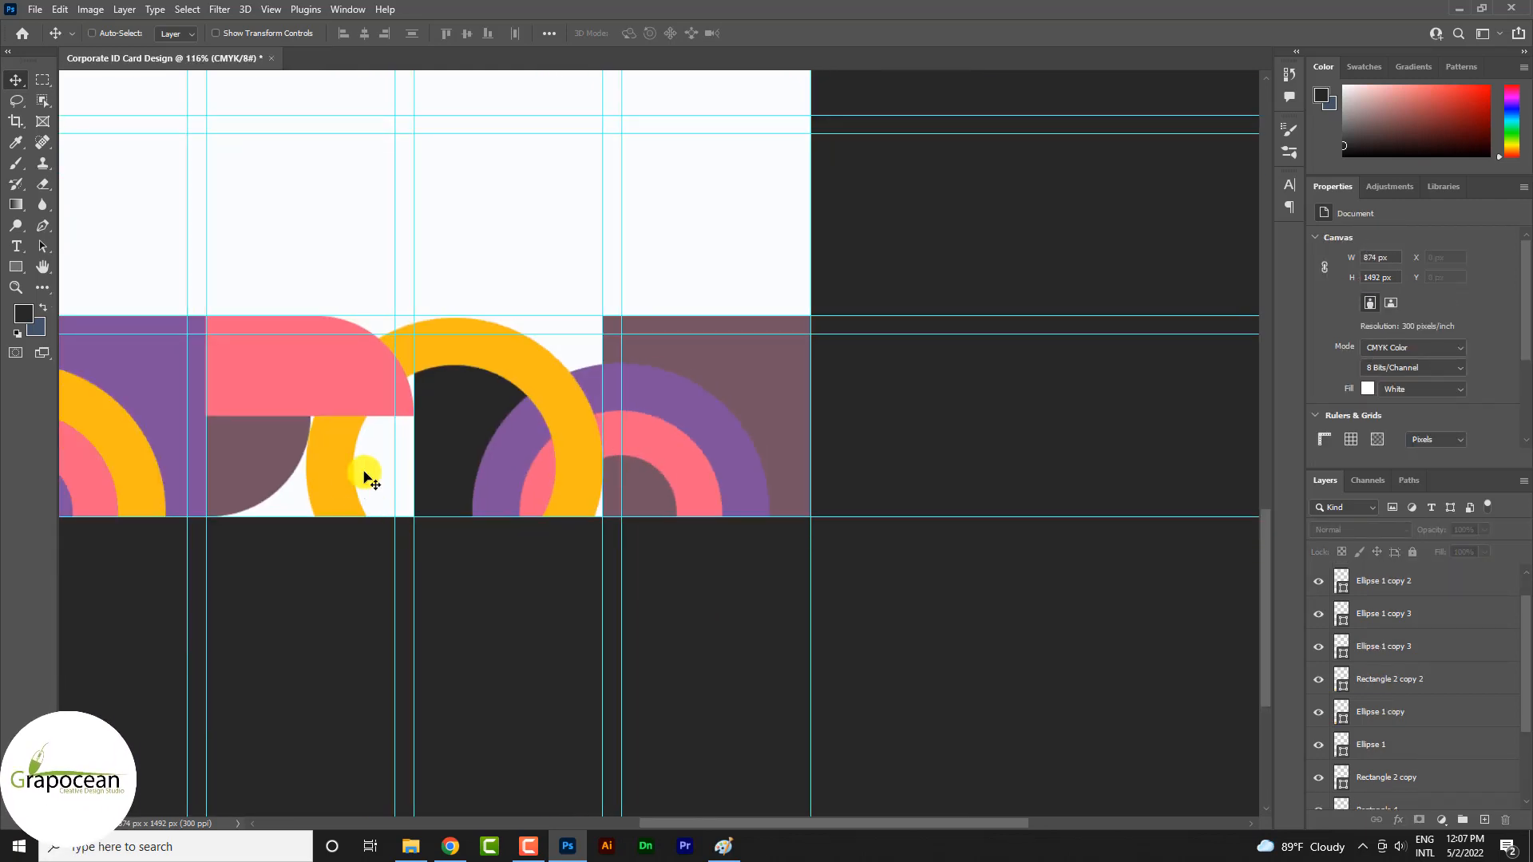
Try moving the dark rounded shape below the pink one, to about X 285 px, Y 1303 px
scroll(639, 527, "down", 1)
scroll(638, 489, "up", 3)
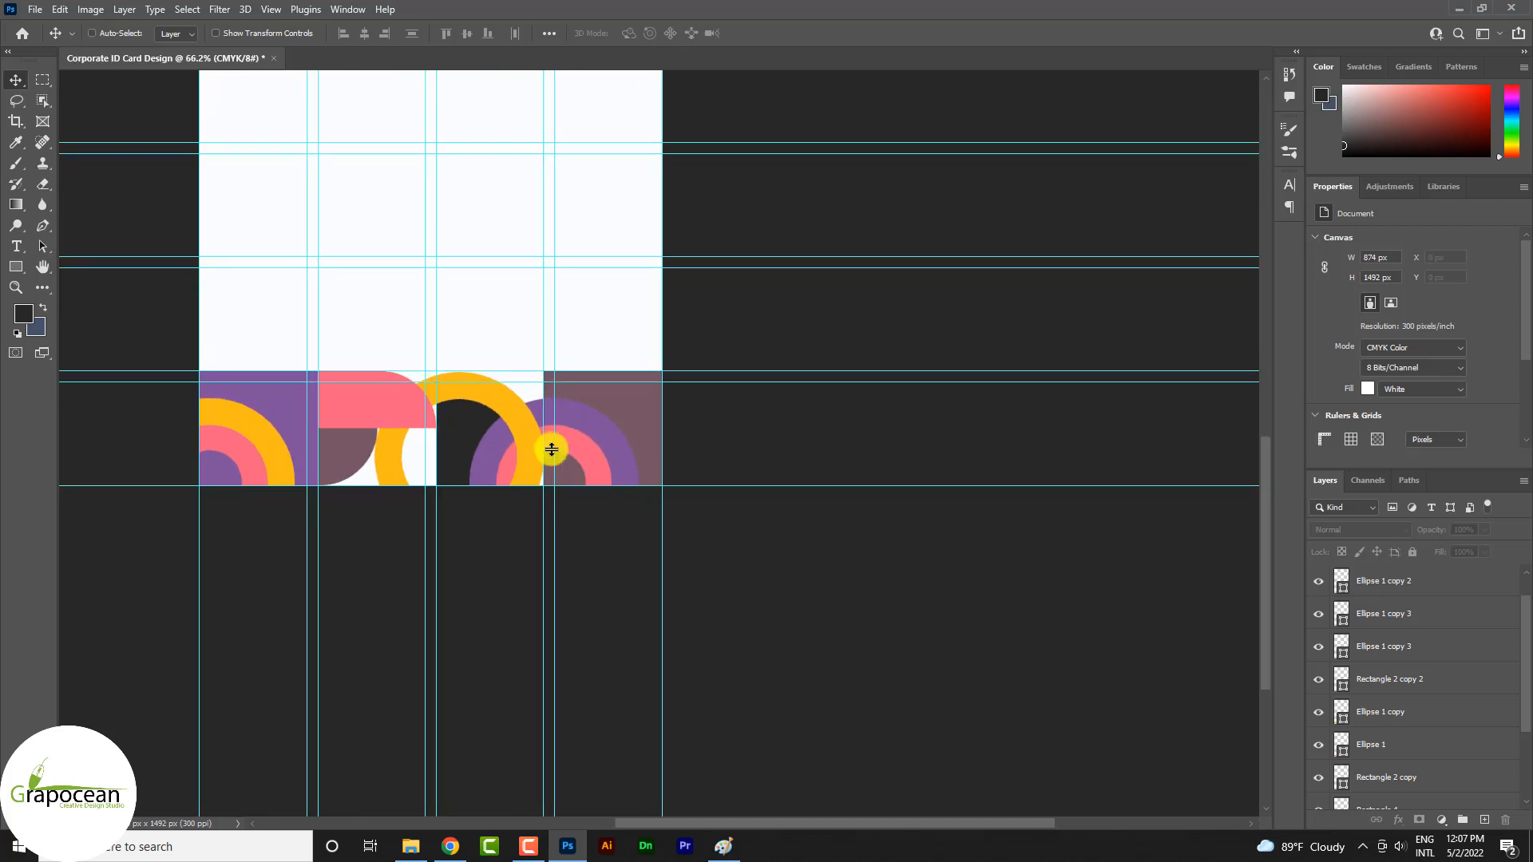
left_click_drag(439, 419, 333, 445)
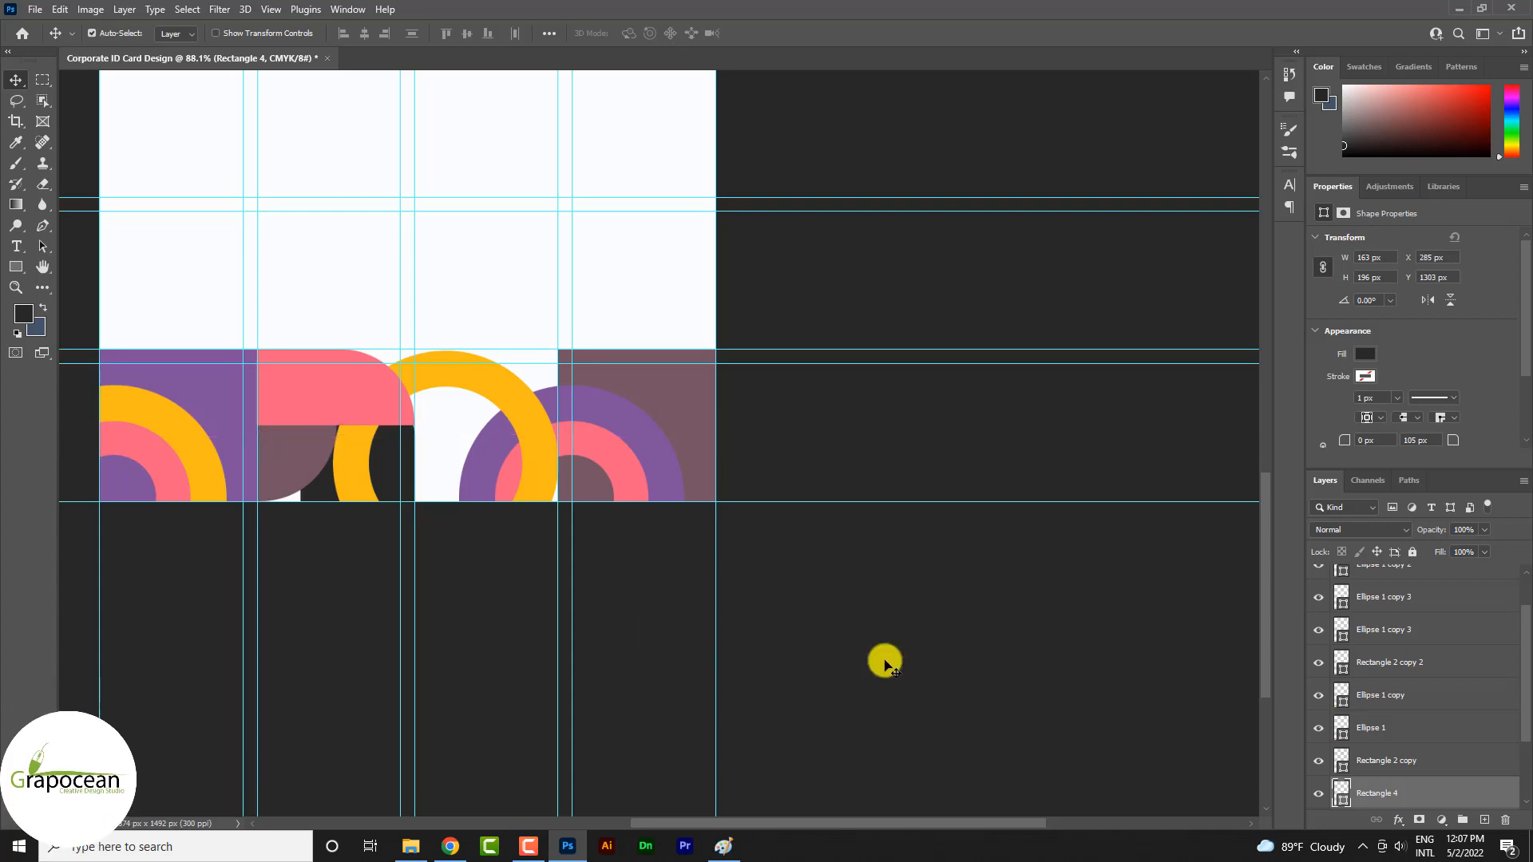
left_click(883, 664, "ctrl")
scroll(832, 614, "down", 3)
scroll(530, 428, "up", 3)
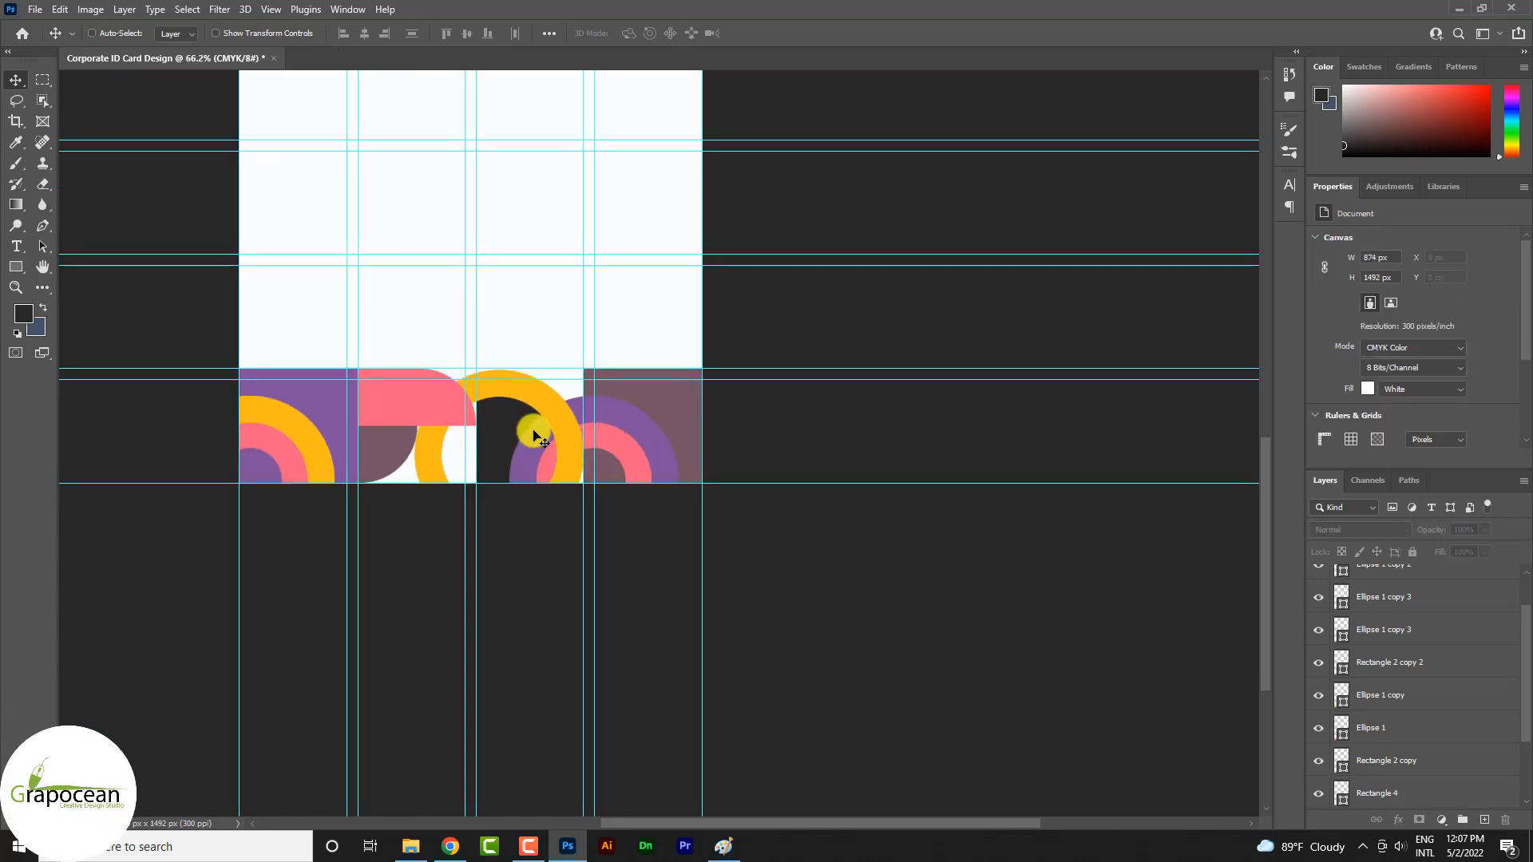
left_click(630, 505)
left_click(645, 445)
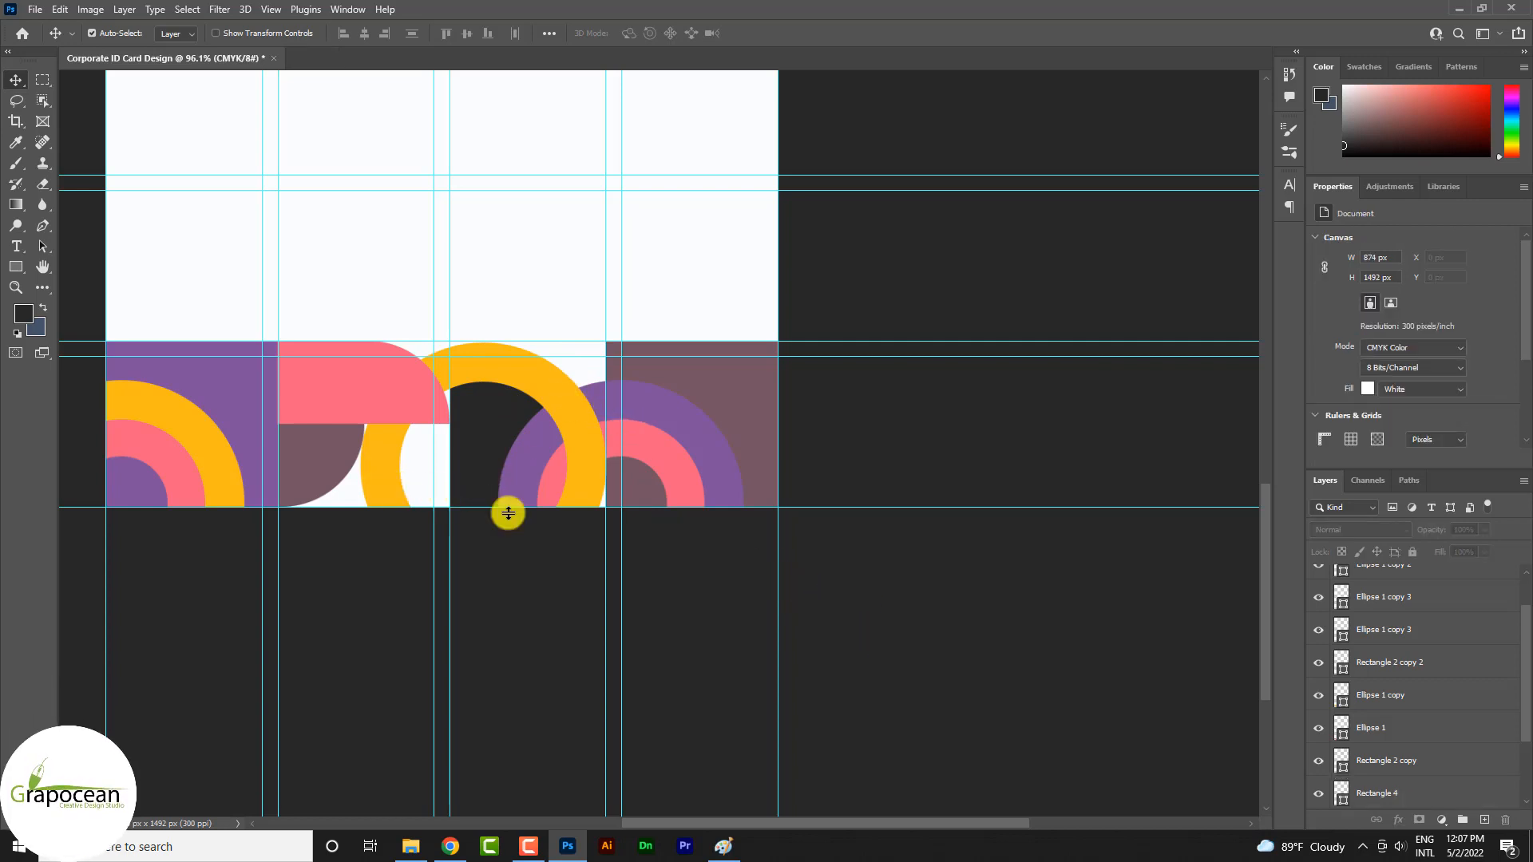
scroll(659, 447, "down", 3)
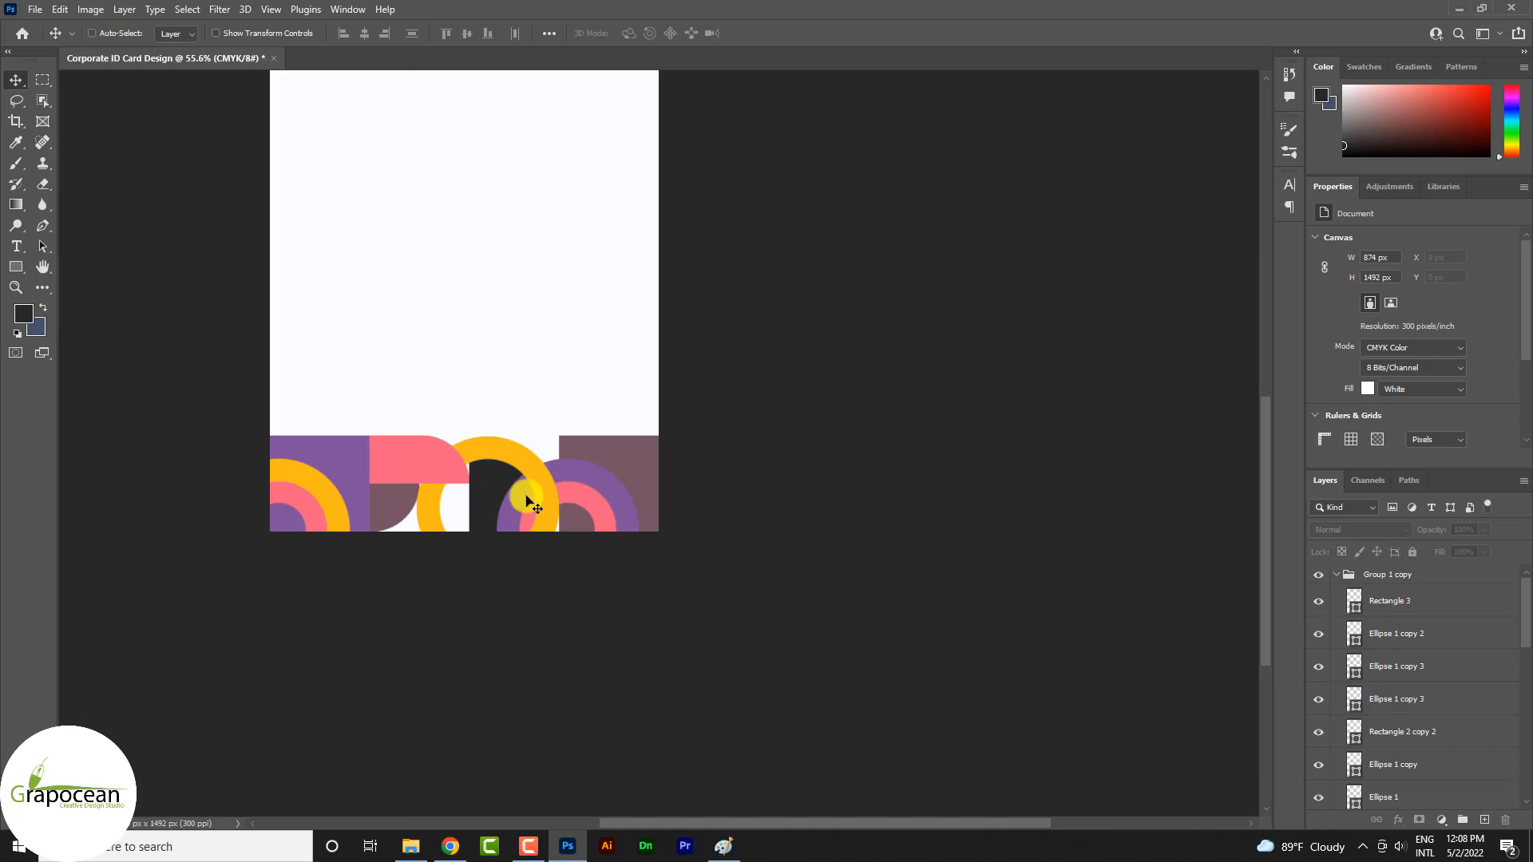
Duplicate the pink rounded shape, turn it 180° and place it at about X 112 px, Y 1168 px above the bottom row
scroll(527, 501, "down", 1)
left_click_drag(488, 471, 488, 391)
key("ctrl+t")
left_click_drag(568, 439, 456, 439)
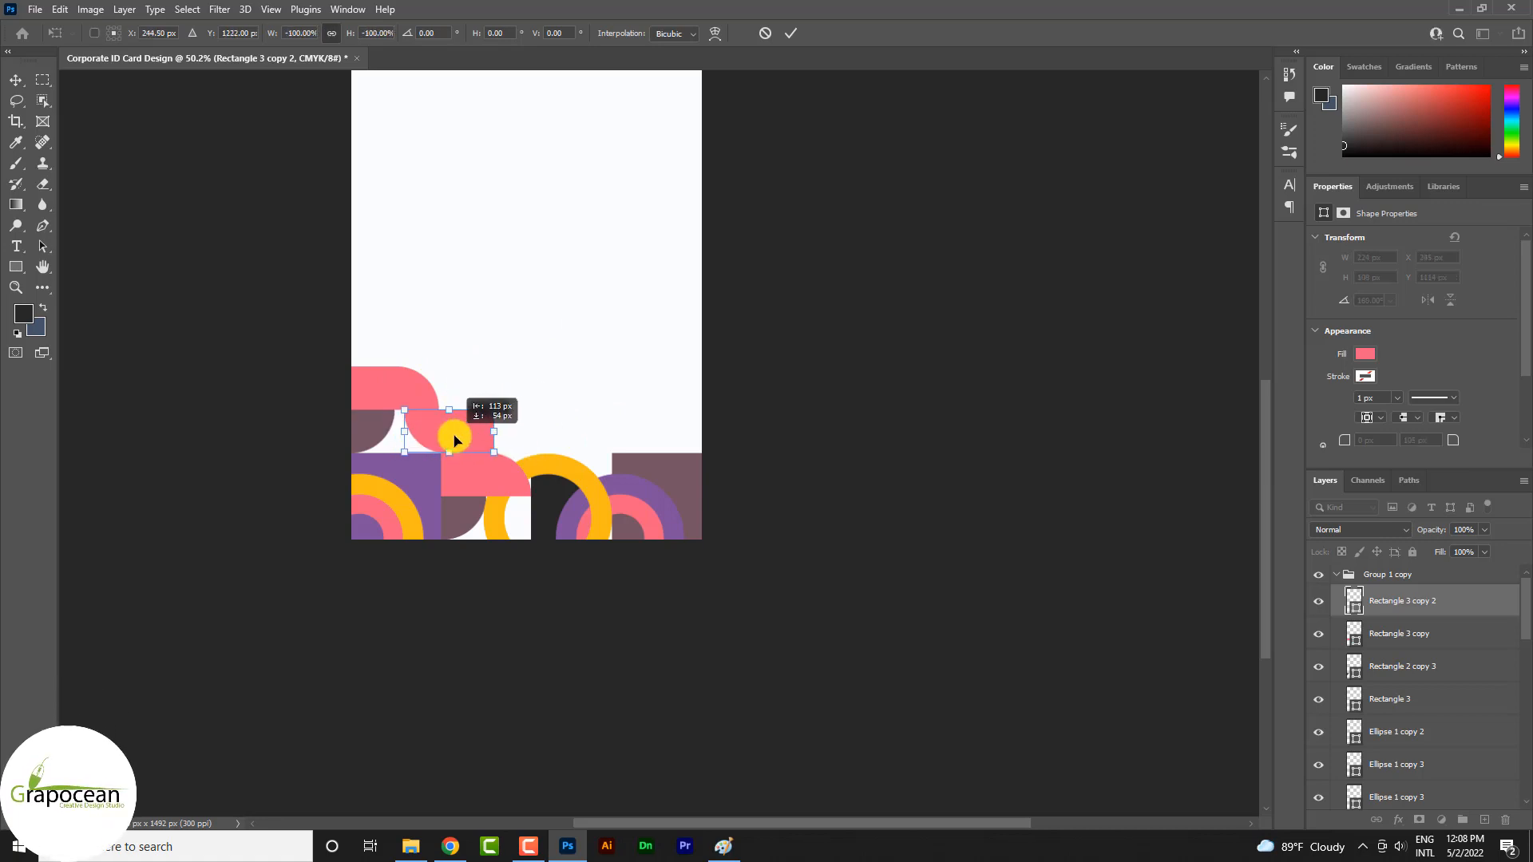
key("Return")
Recolour the rotated pink copy with the dark 282827 sampled from the shape inside the yellow ring
scroll(459, 471, "up", 1)
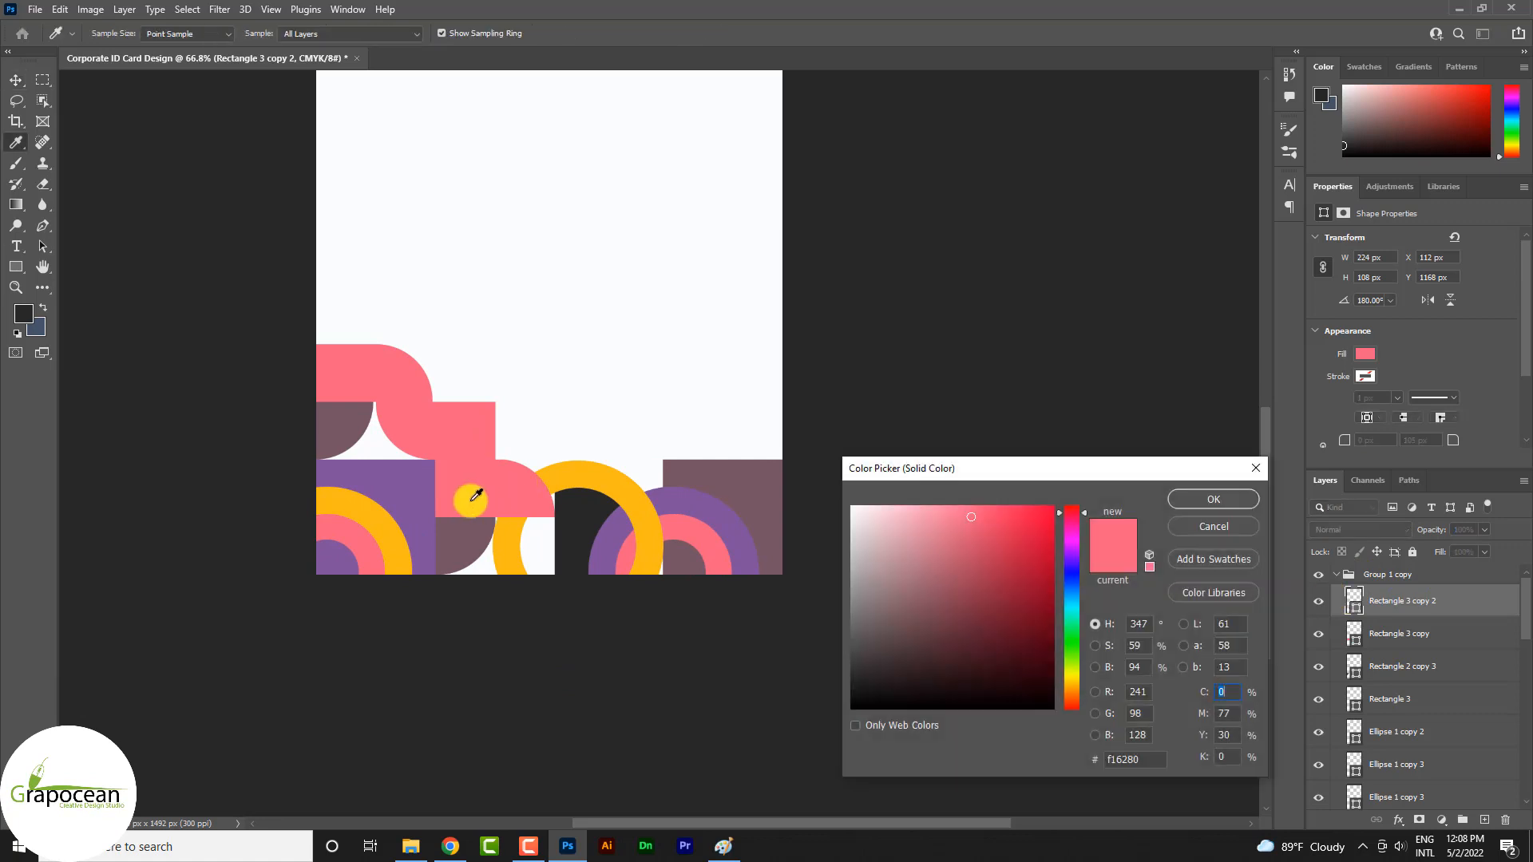
left_click(607, 479)
left_click(473, 542)
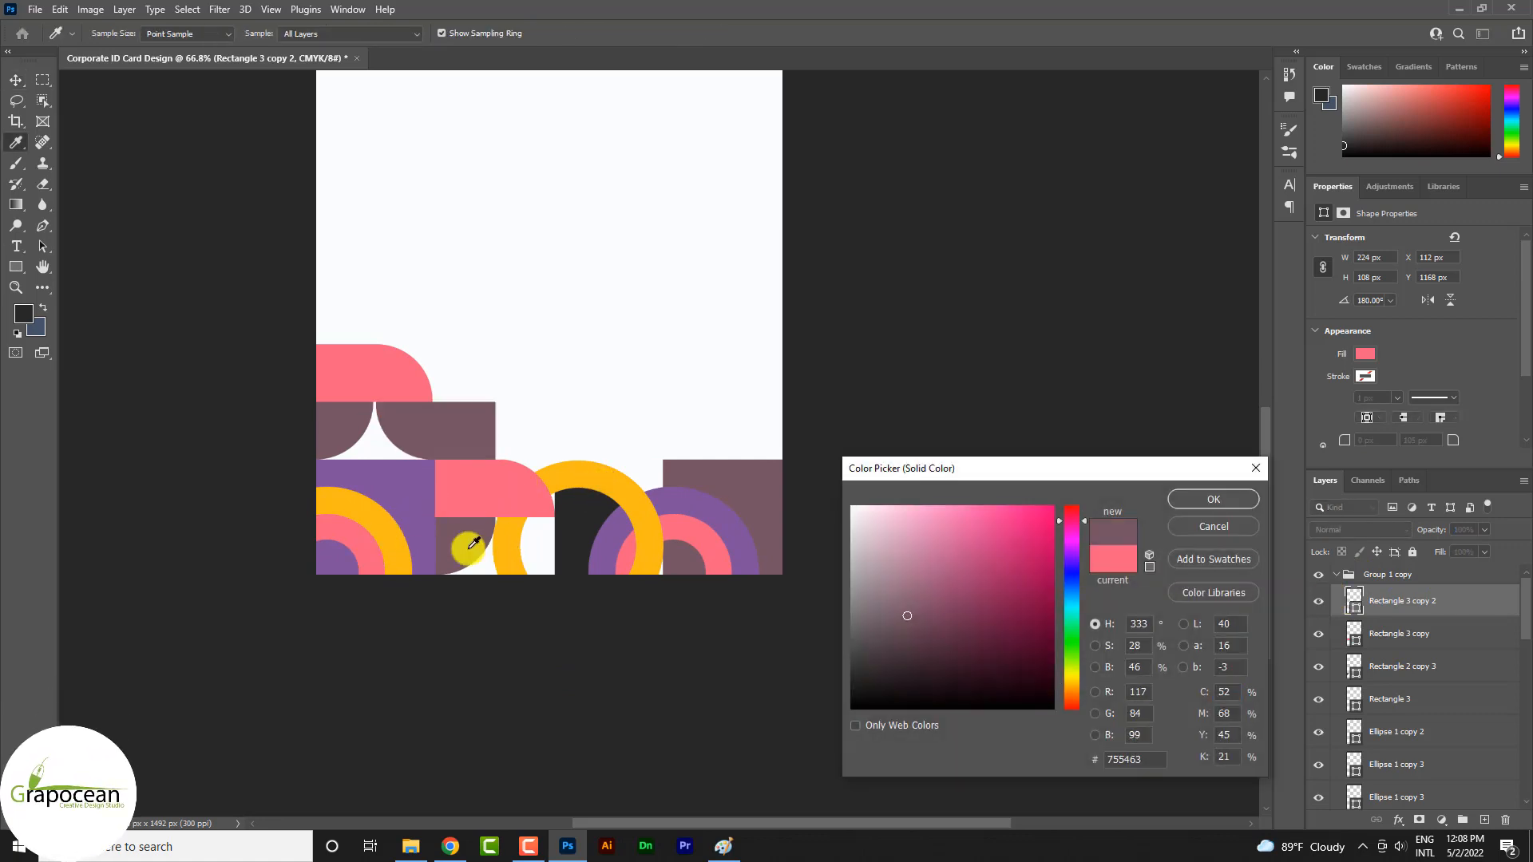
left_click(570, 543)
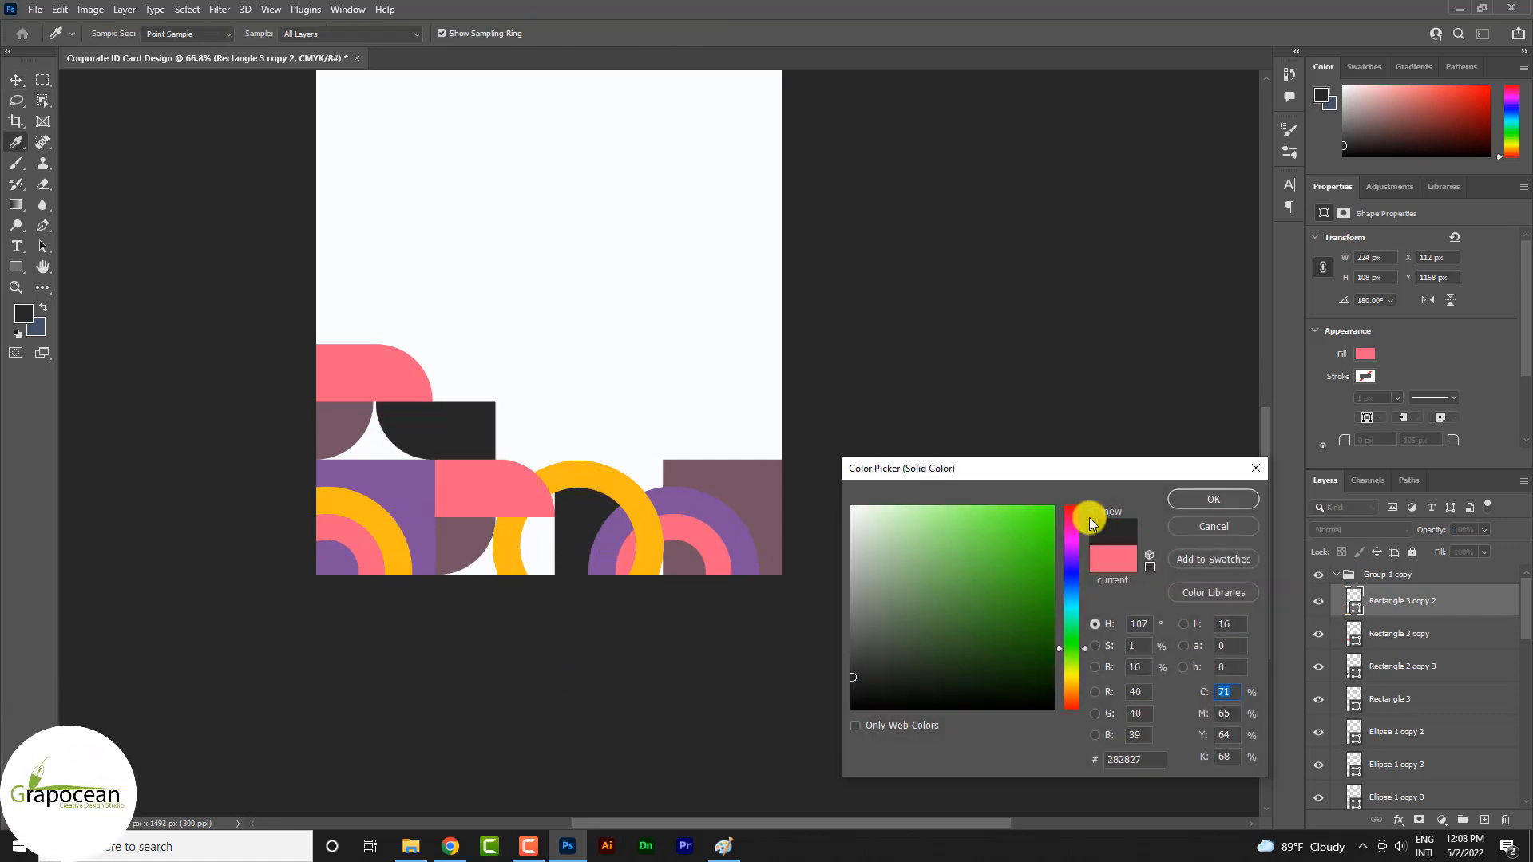
left_click(706, 543)
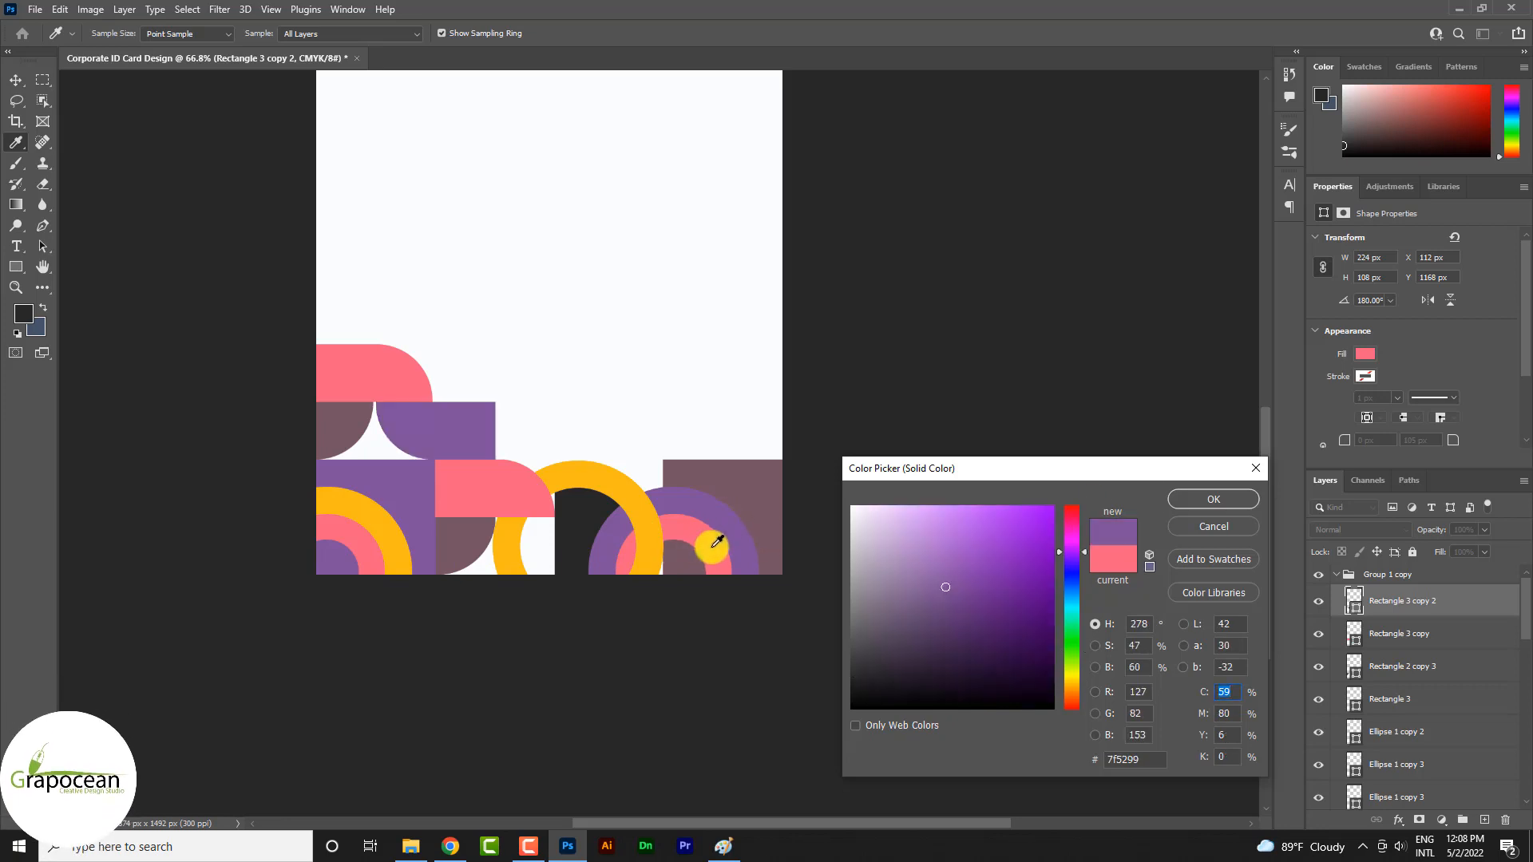
left_click(589, 525)
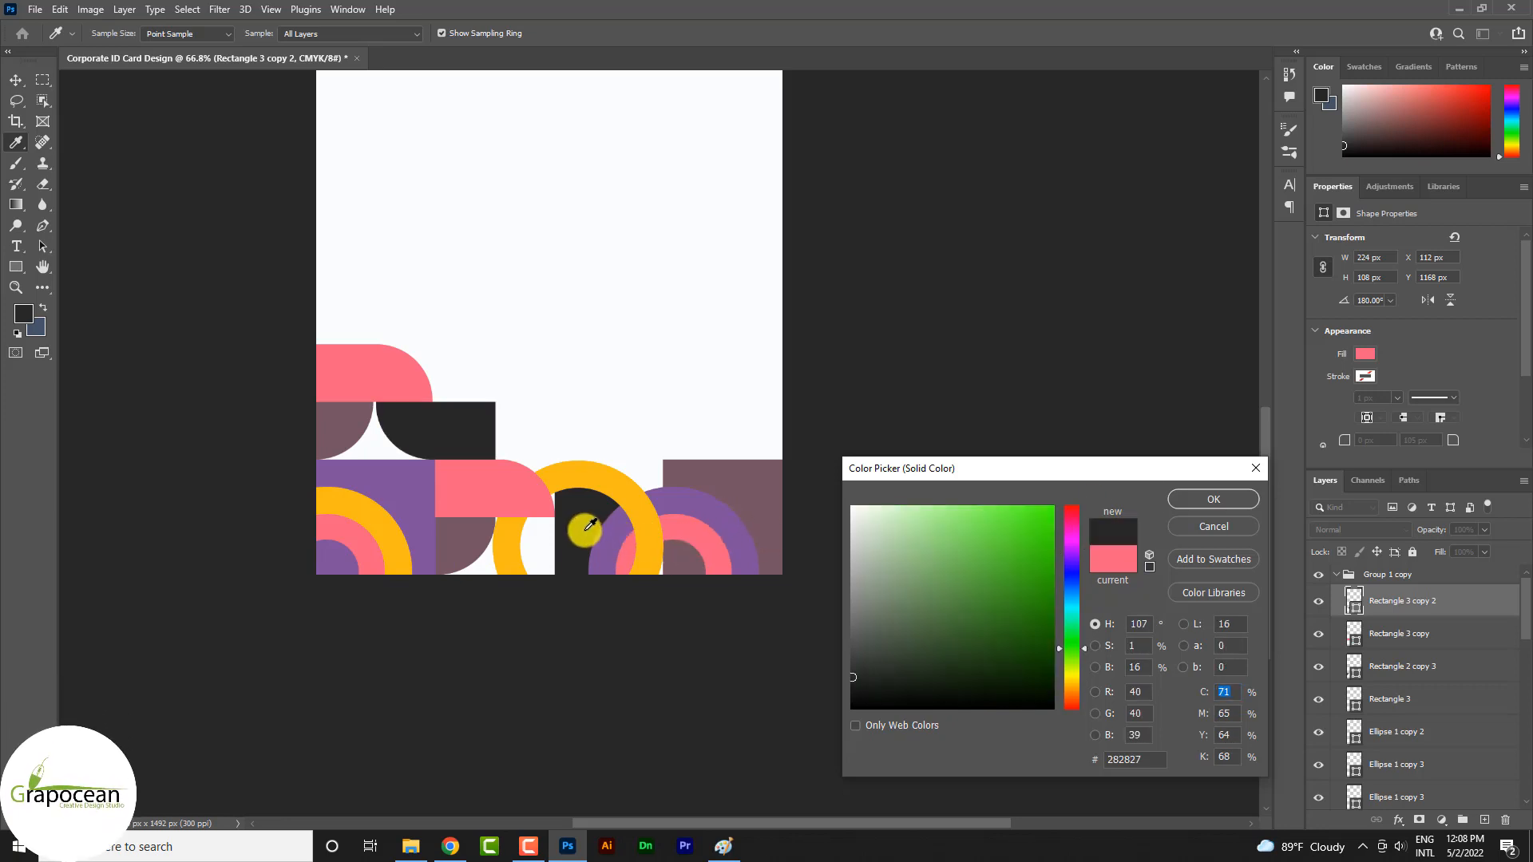
left_click(1246, 500)
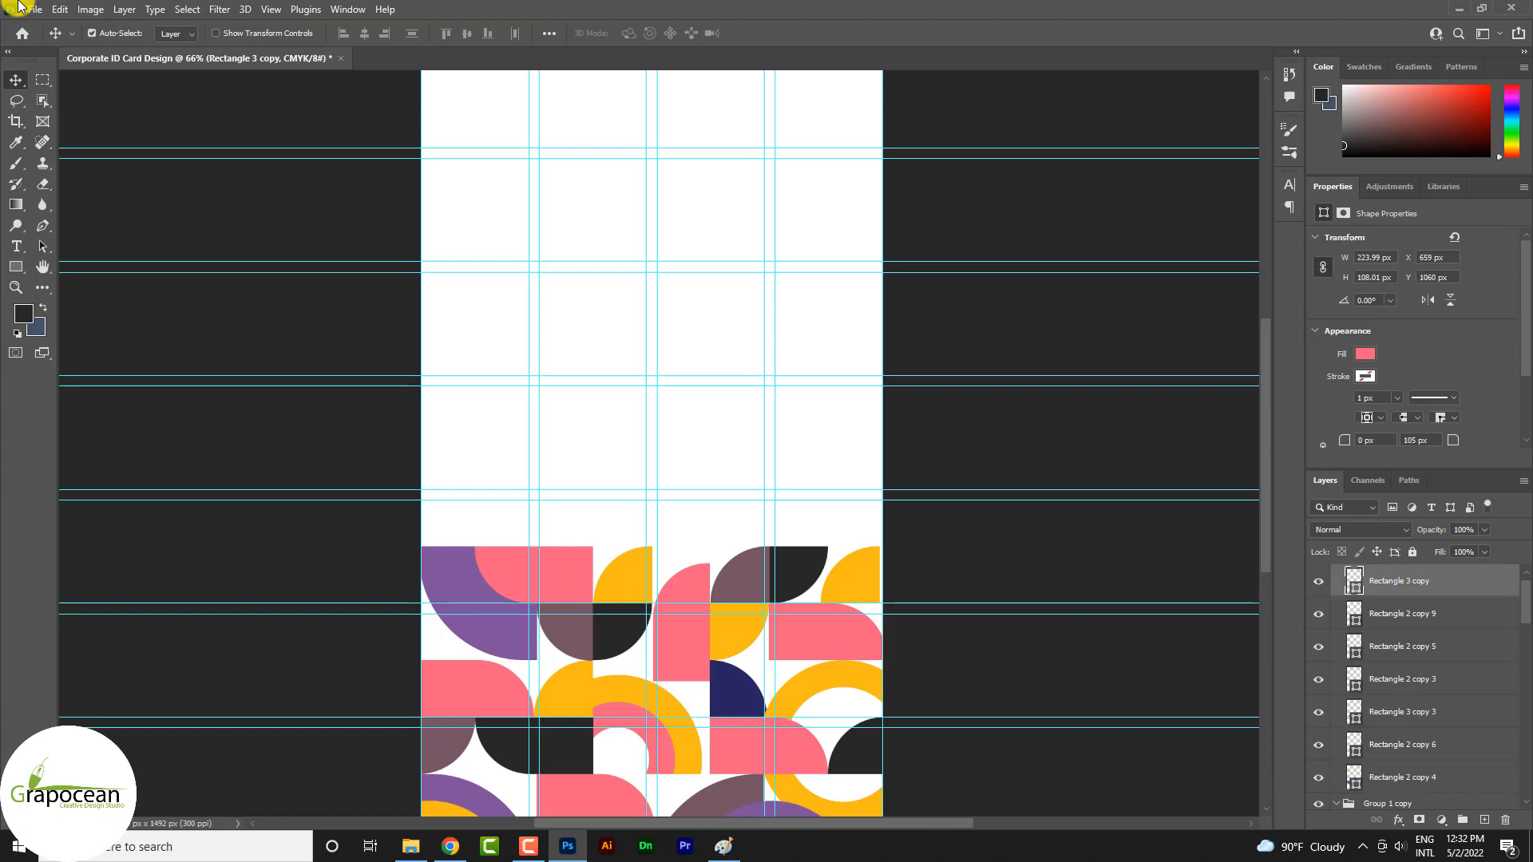
Open the light-bulb SVG icon from the Downloads folder, rasterized at 206 by 261 px, 300 pixels/inch, RGB Color
left_click(35, 10)
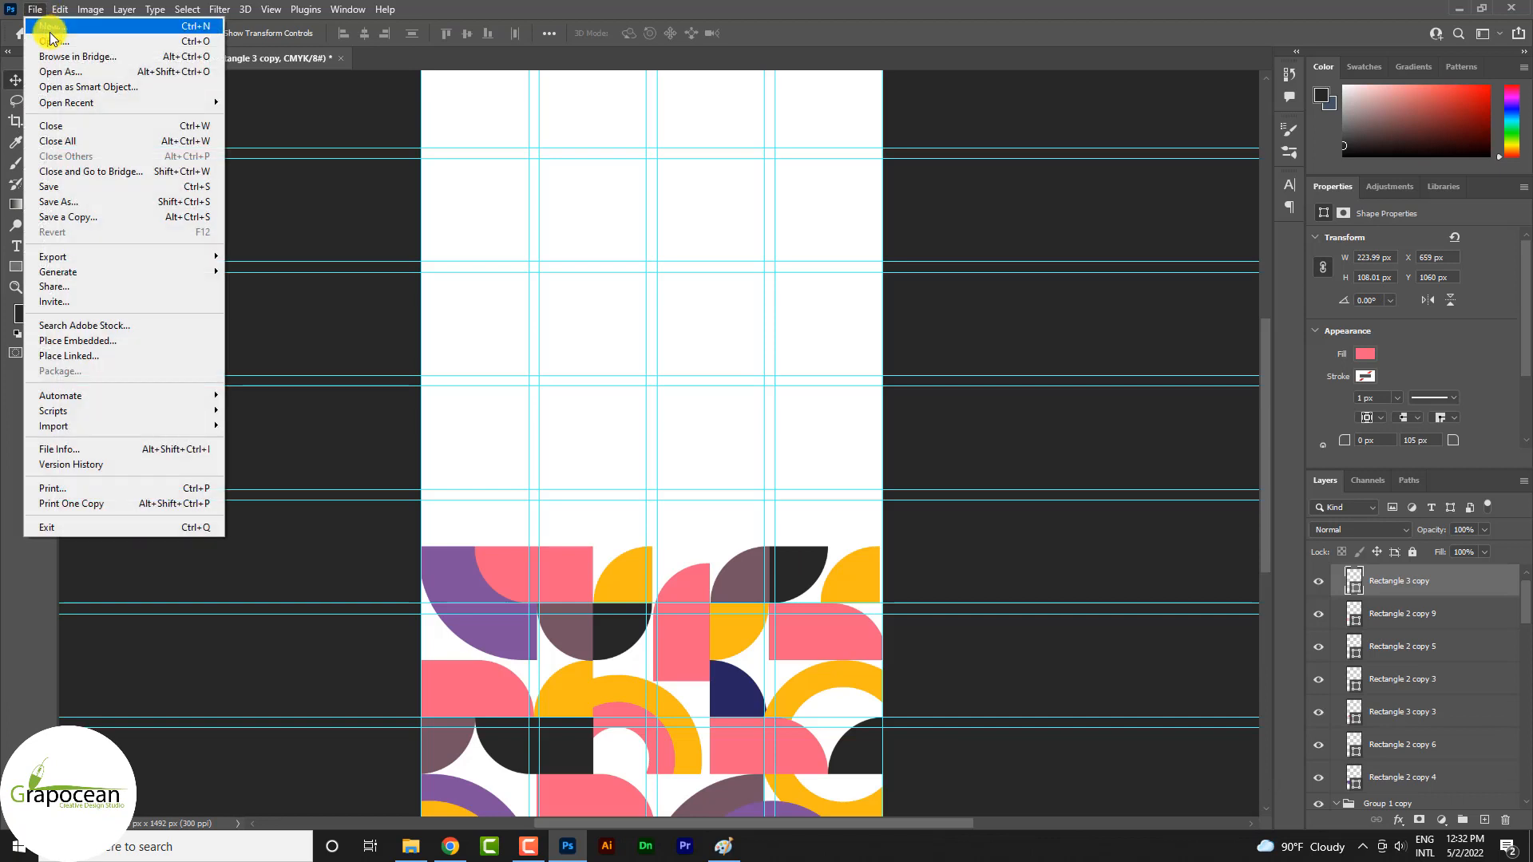
left_click(50, 40)
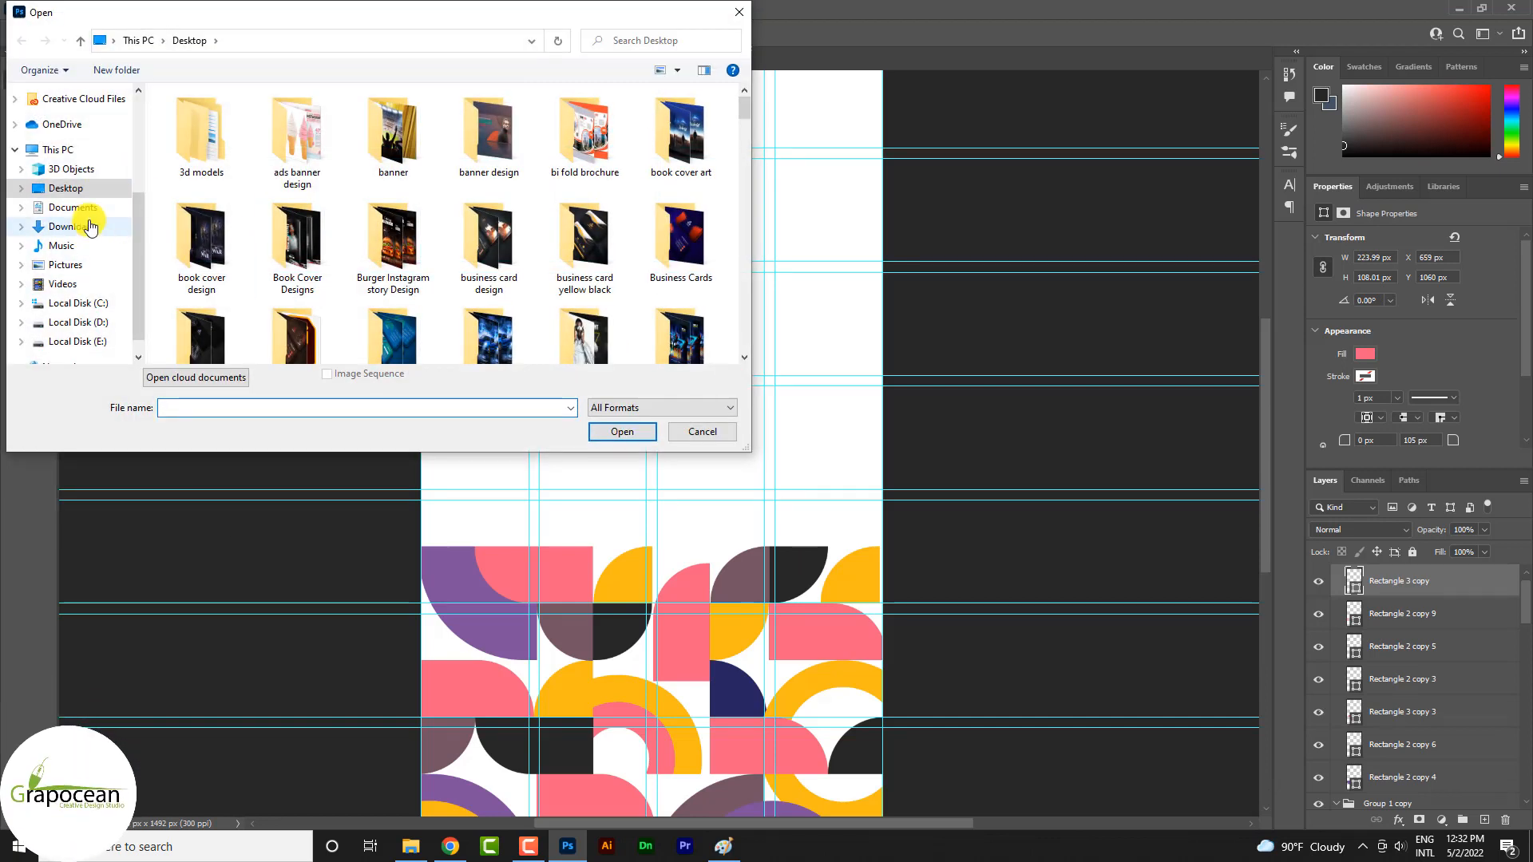
left_click(88, 227)
left_click(238, 210)
left_click(631, 430)
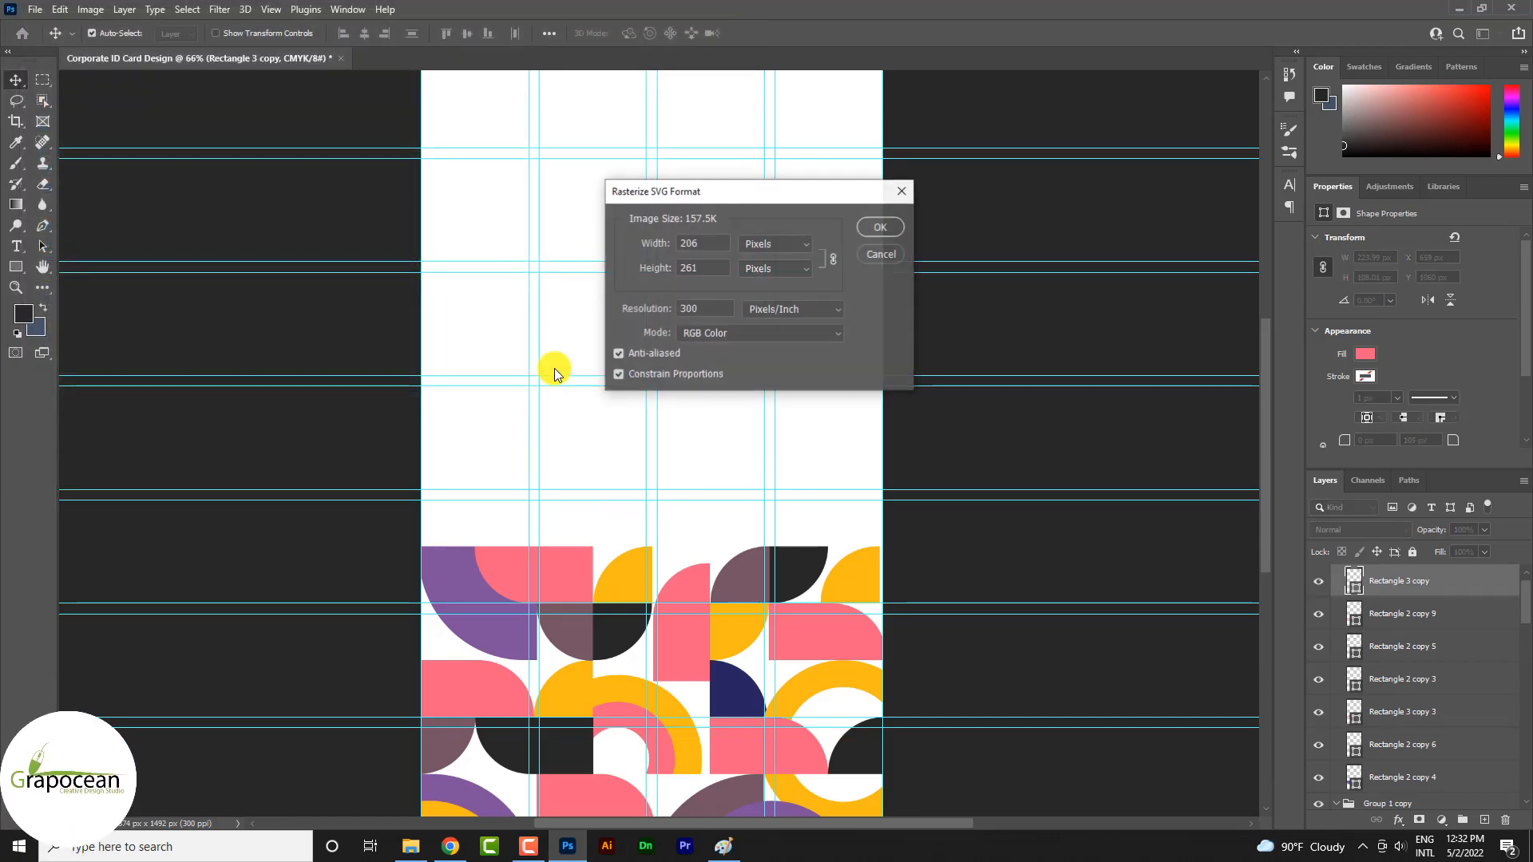
left_click(880, 227)
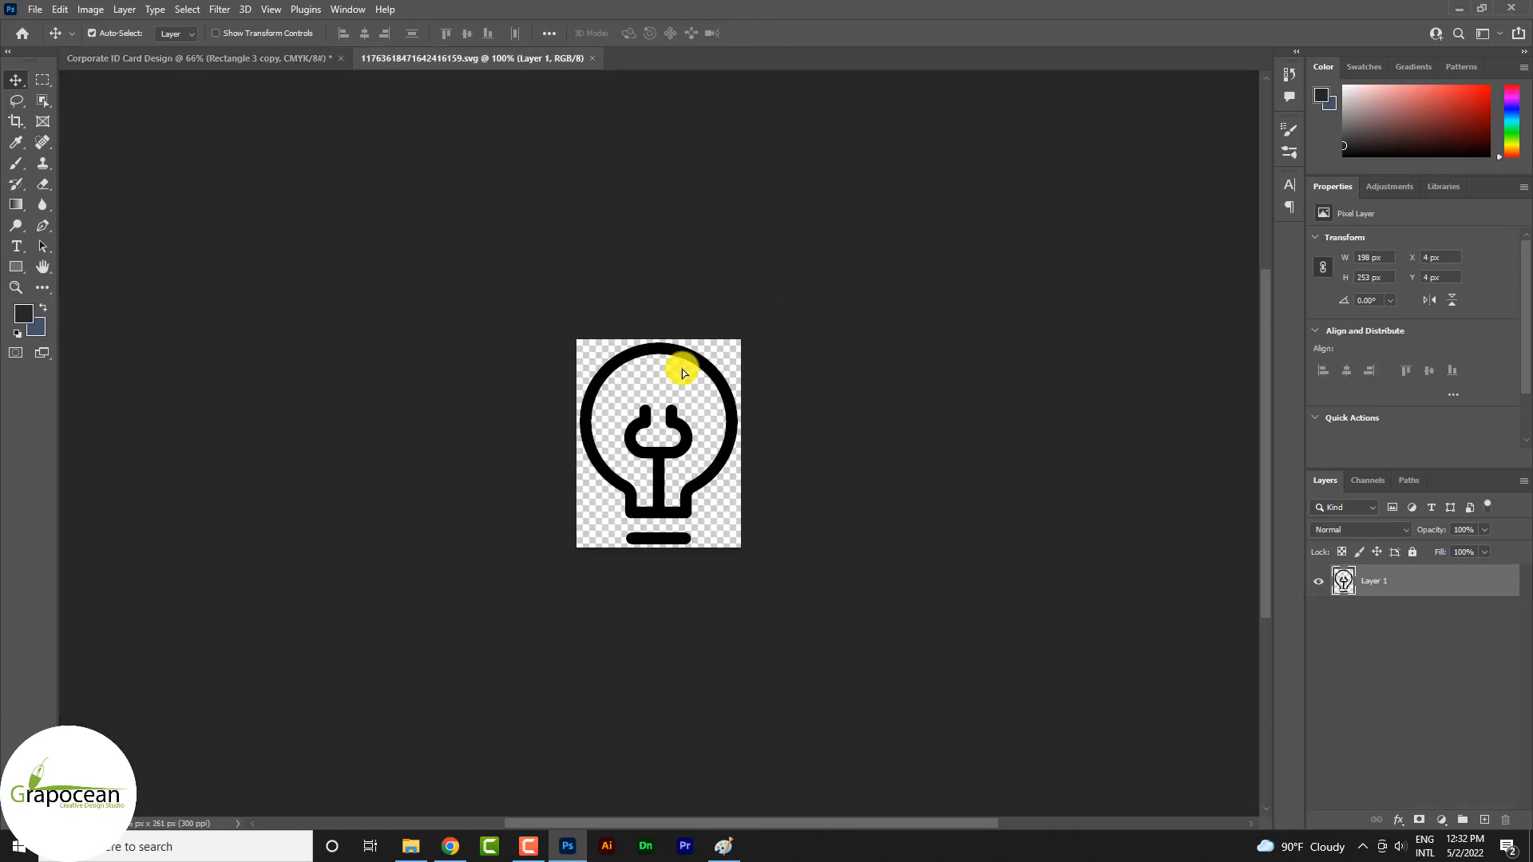
Bring the light-bulb icon into the Corporate ID Card Design document and place it near the page's top centre, about X 333 px, Y 45 px
left_click_drag(683, 372, 677, 302)
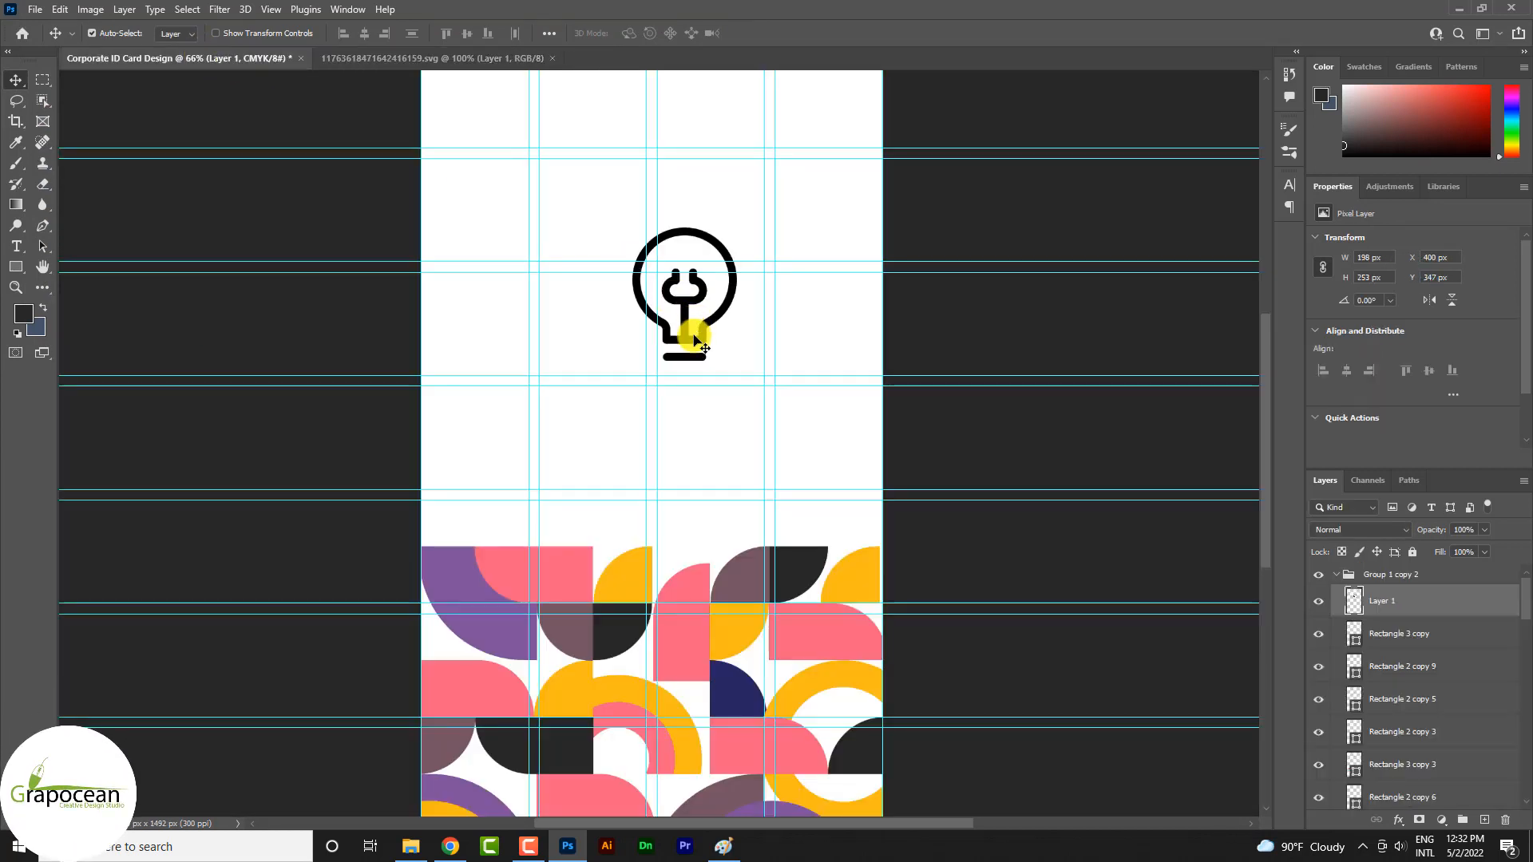
scroll(693, 342, "up", 2)
left_click_drag(689, 378, 652, 219)
key("ctrl")
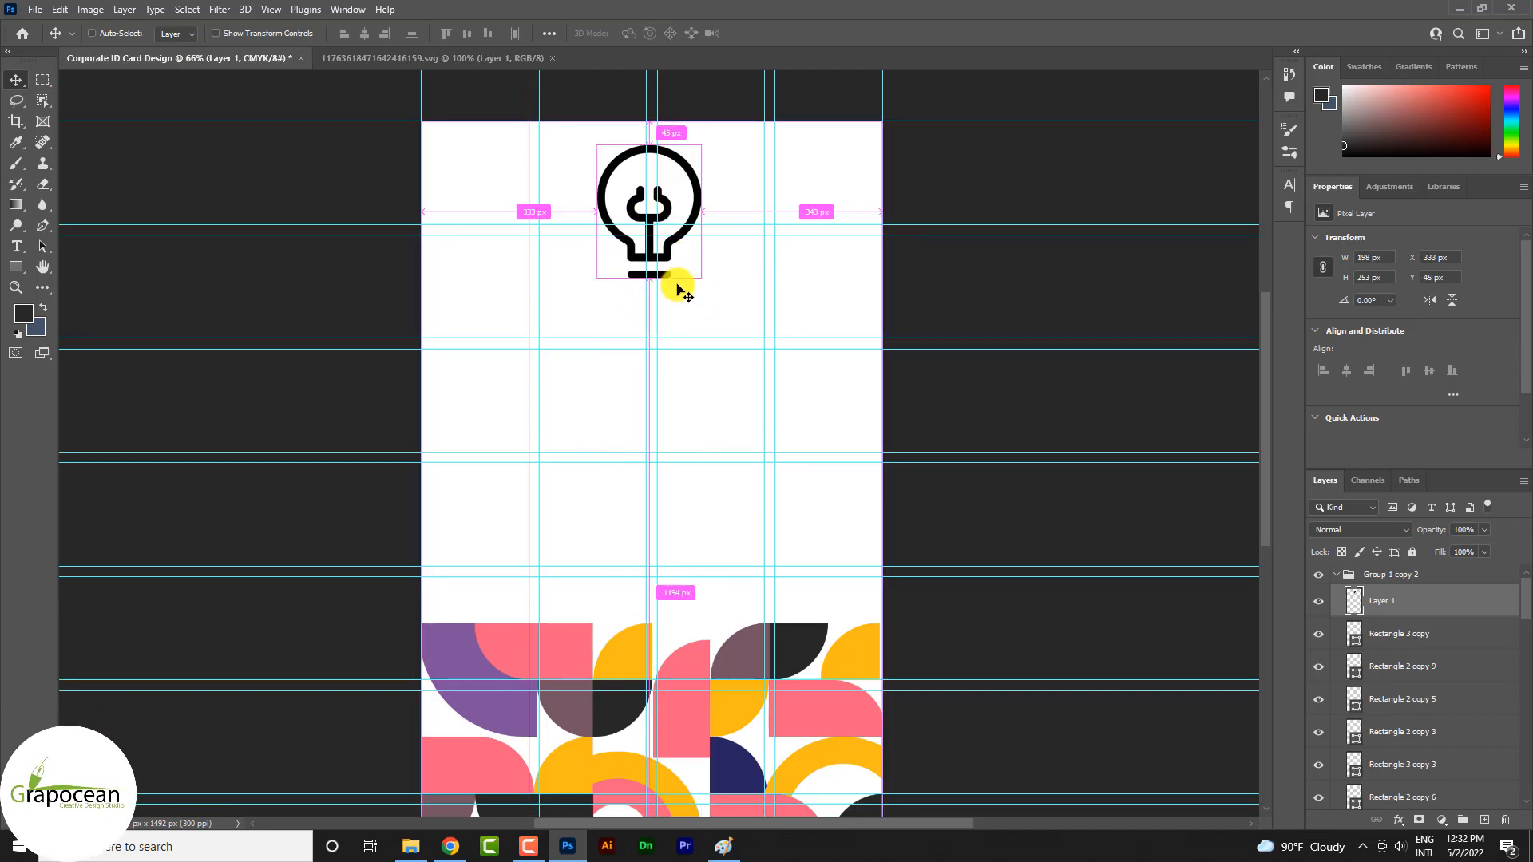
Scale the light-bulb icon down proportionally to about 91 by 116 px
key("ctrl+t")
left_click_drag(700, 277, 674, 242)
scroll(657, 231, "up", 3)
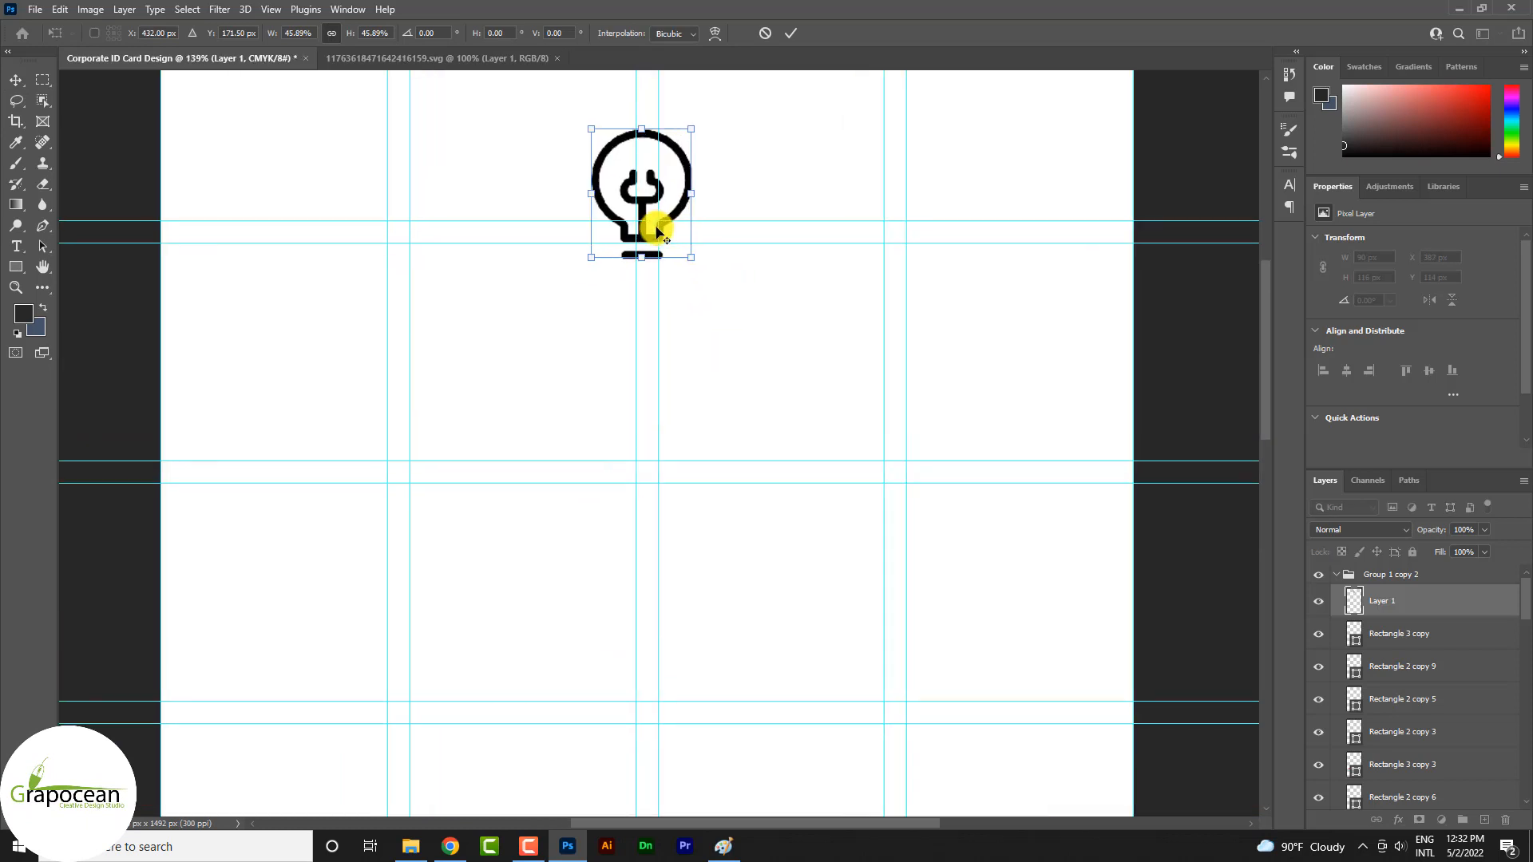
scroll(656, 231, "up", 2)
left_click(791, 33)
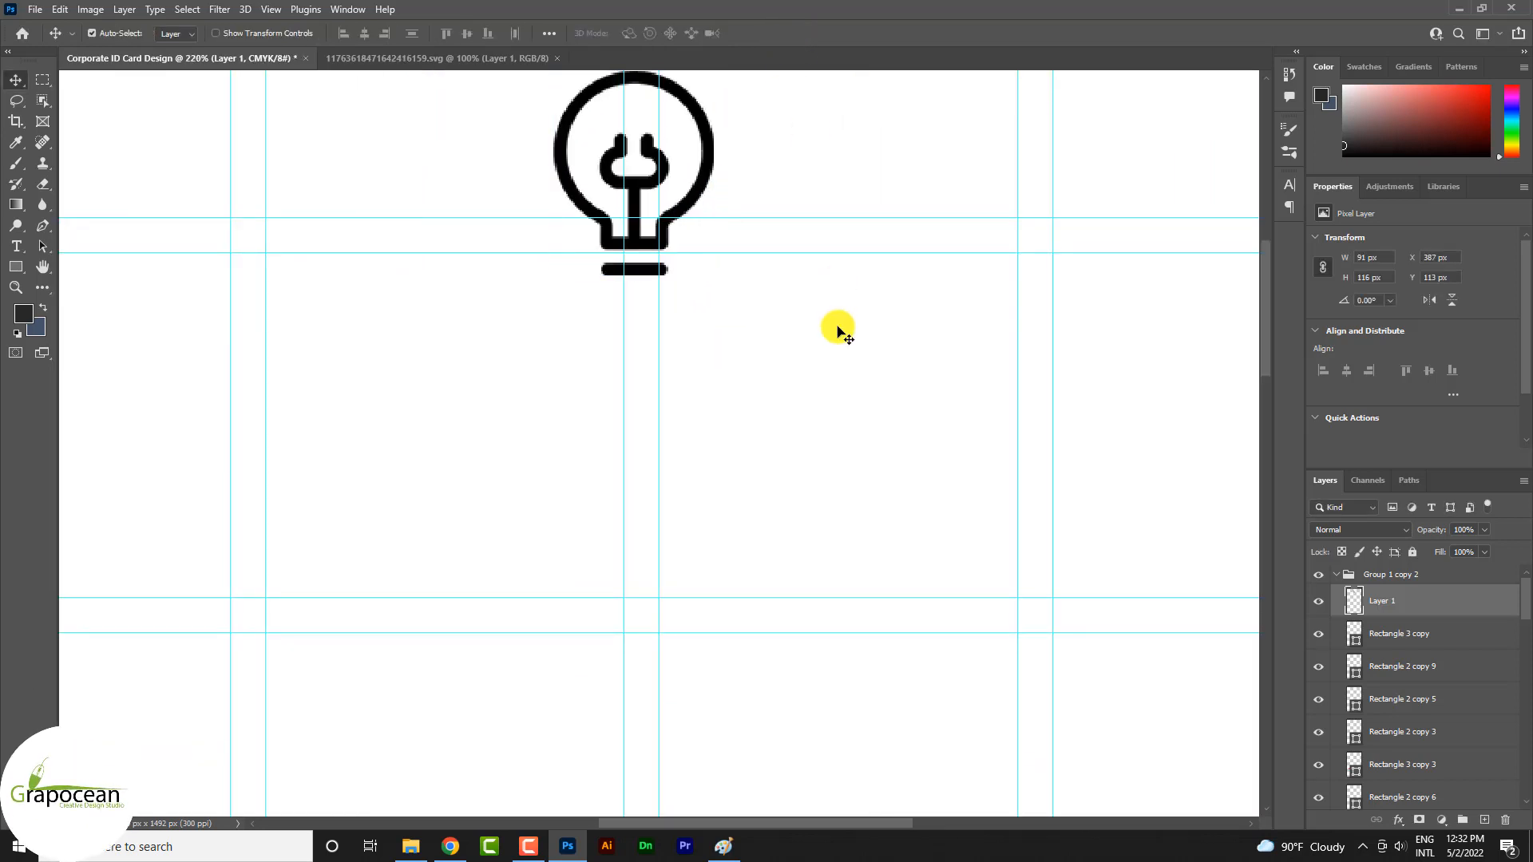
Turn on the grid over the page and move the light bulb to about X 392 px, Y 138 px
scroll(837, 329, "down", 3)
left_click(270, 10)
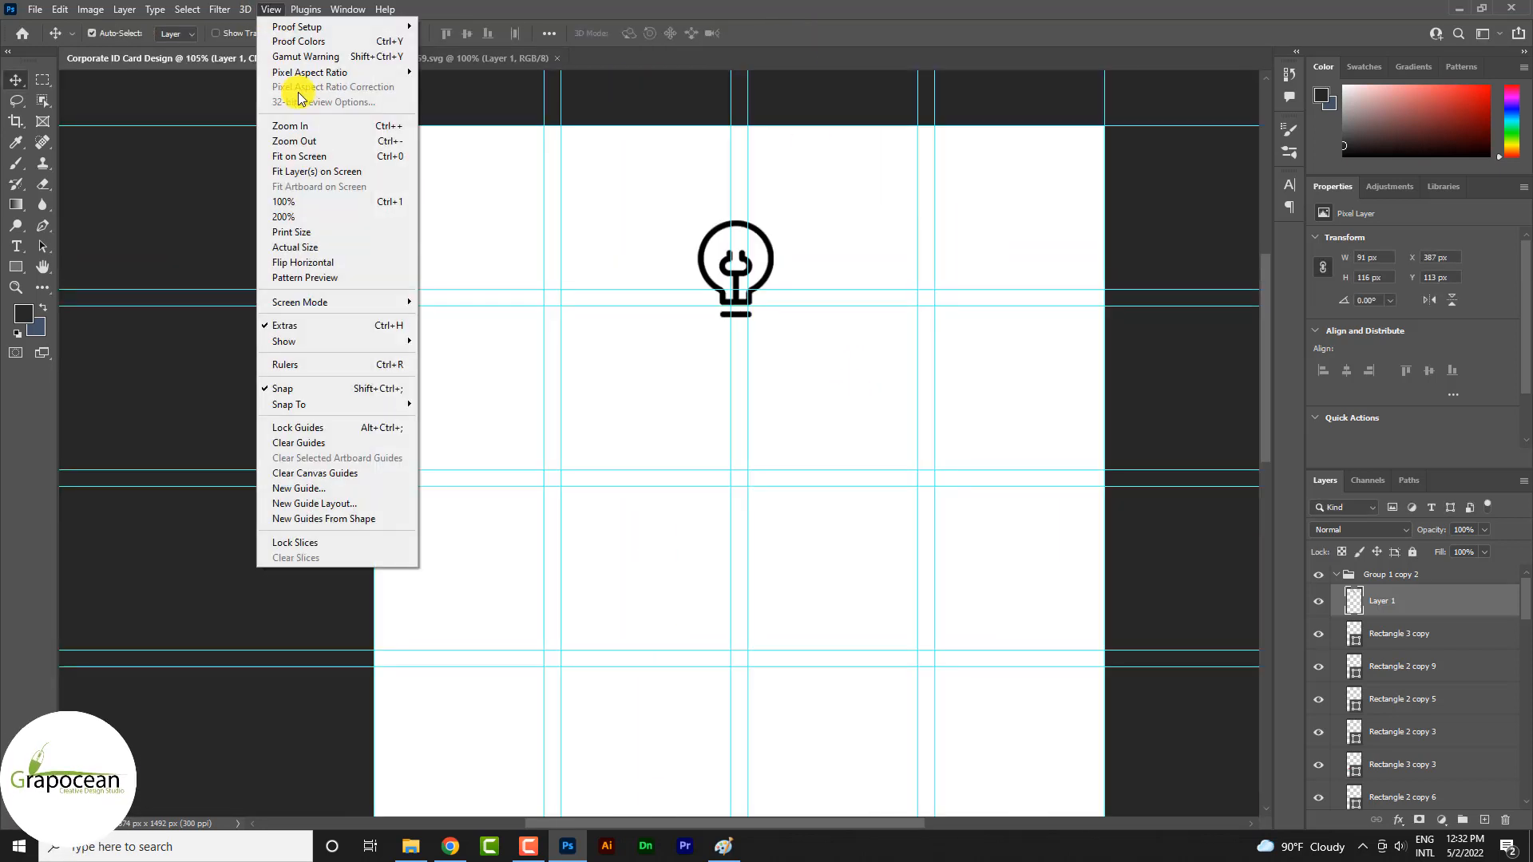
mouse_move(385, 341)
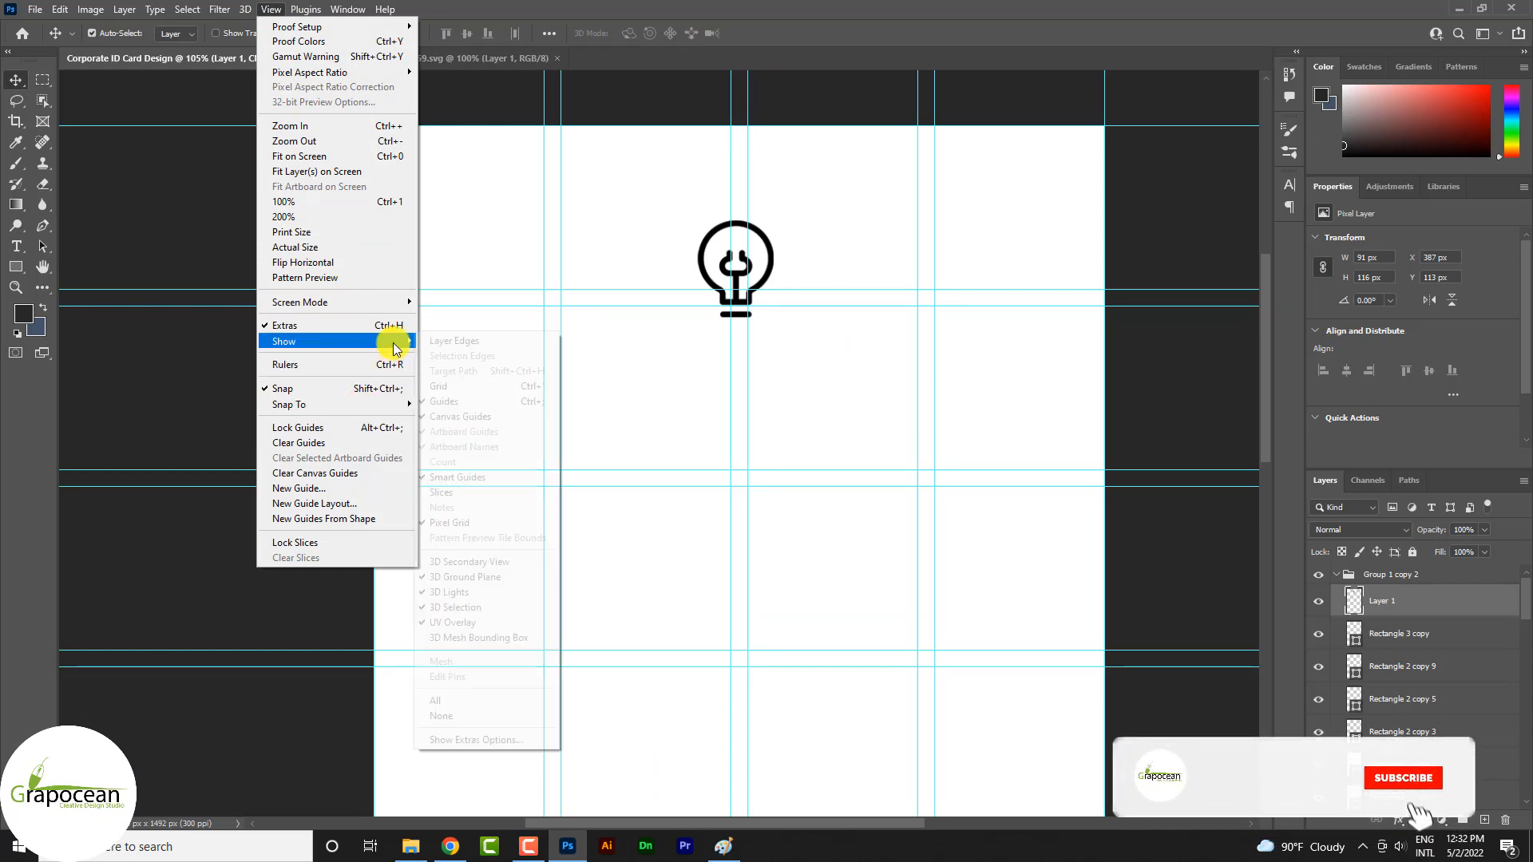
left_click(461, 386)
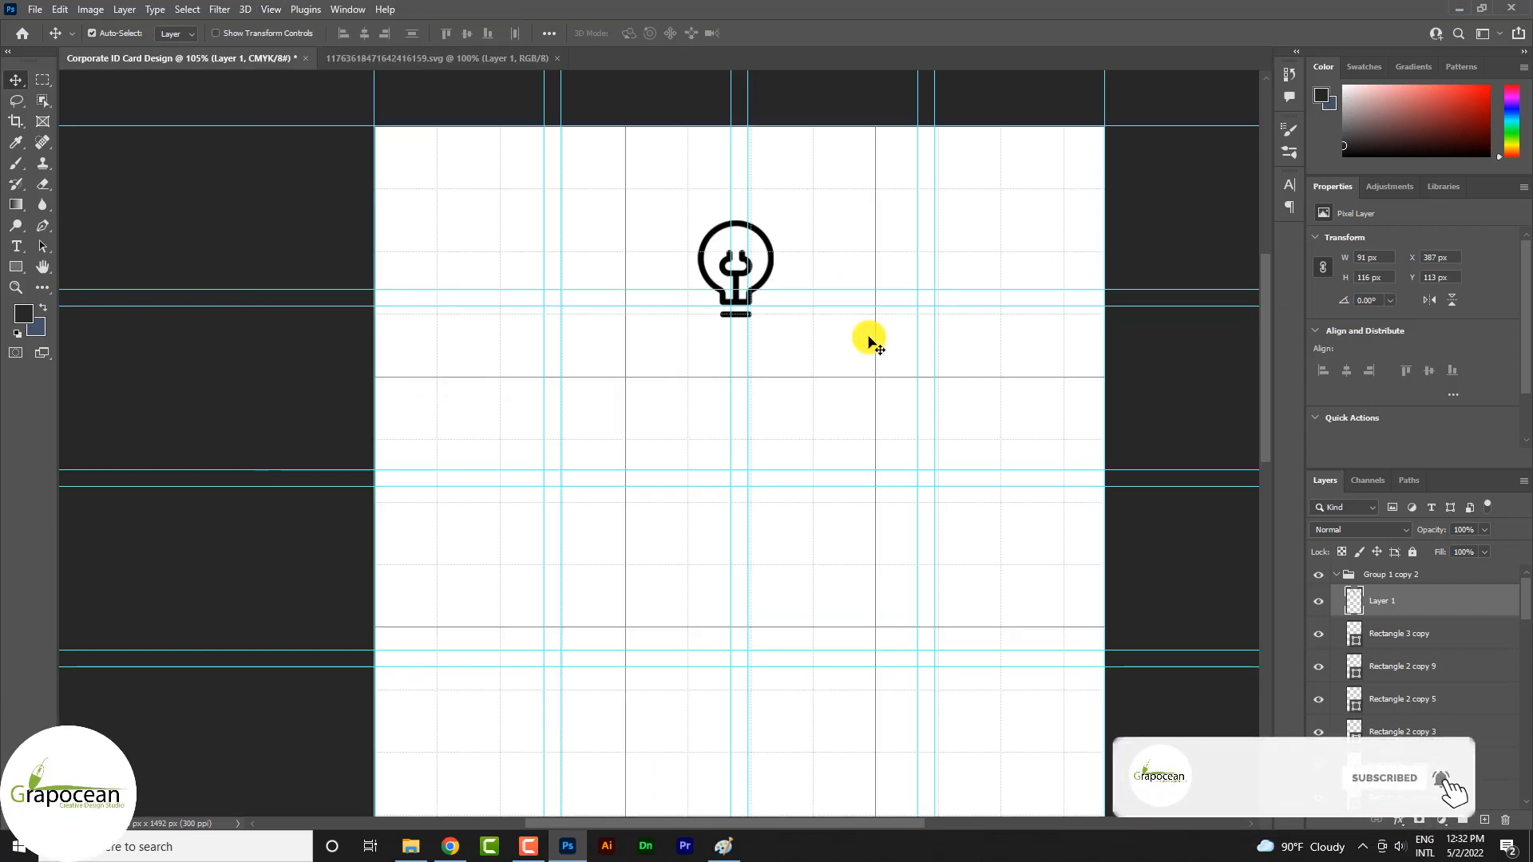
scroll(746, 260, "up", 3)
left_click_drag(780, 274, 779, 298)
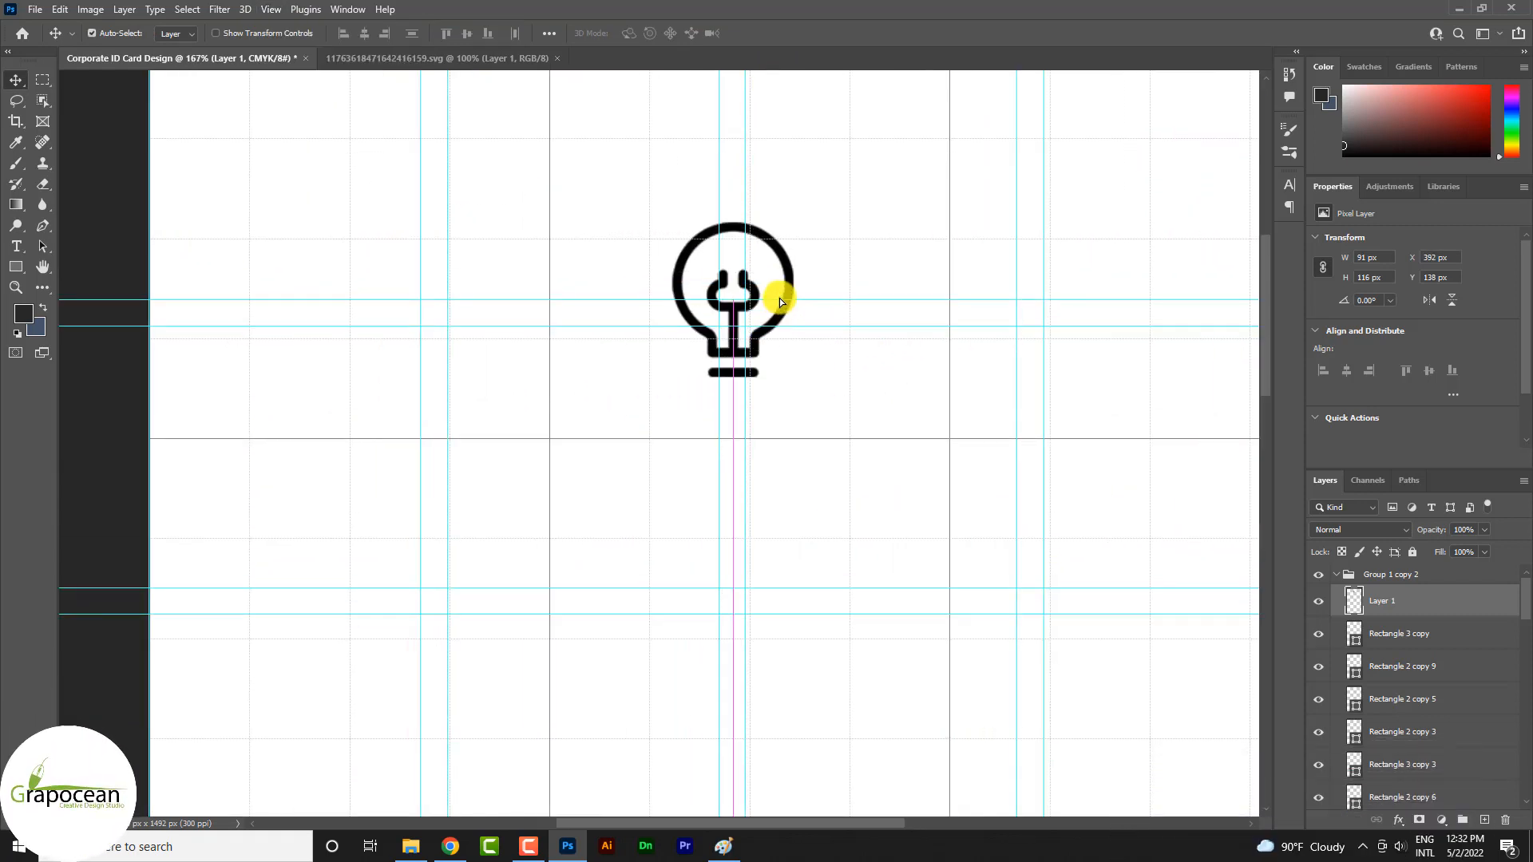
Hide the guides and other extras, leaving only the grid displayed over the page
key("ctrl+h")
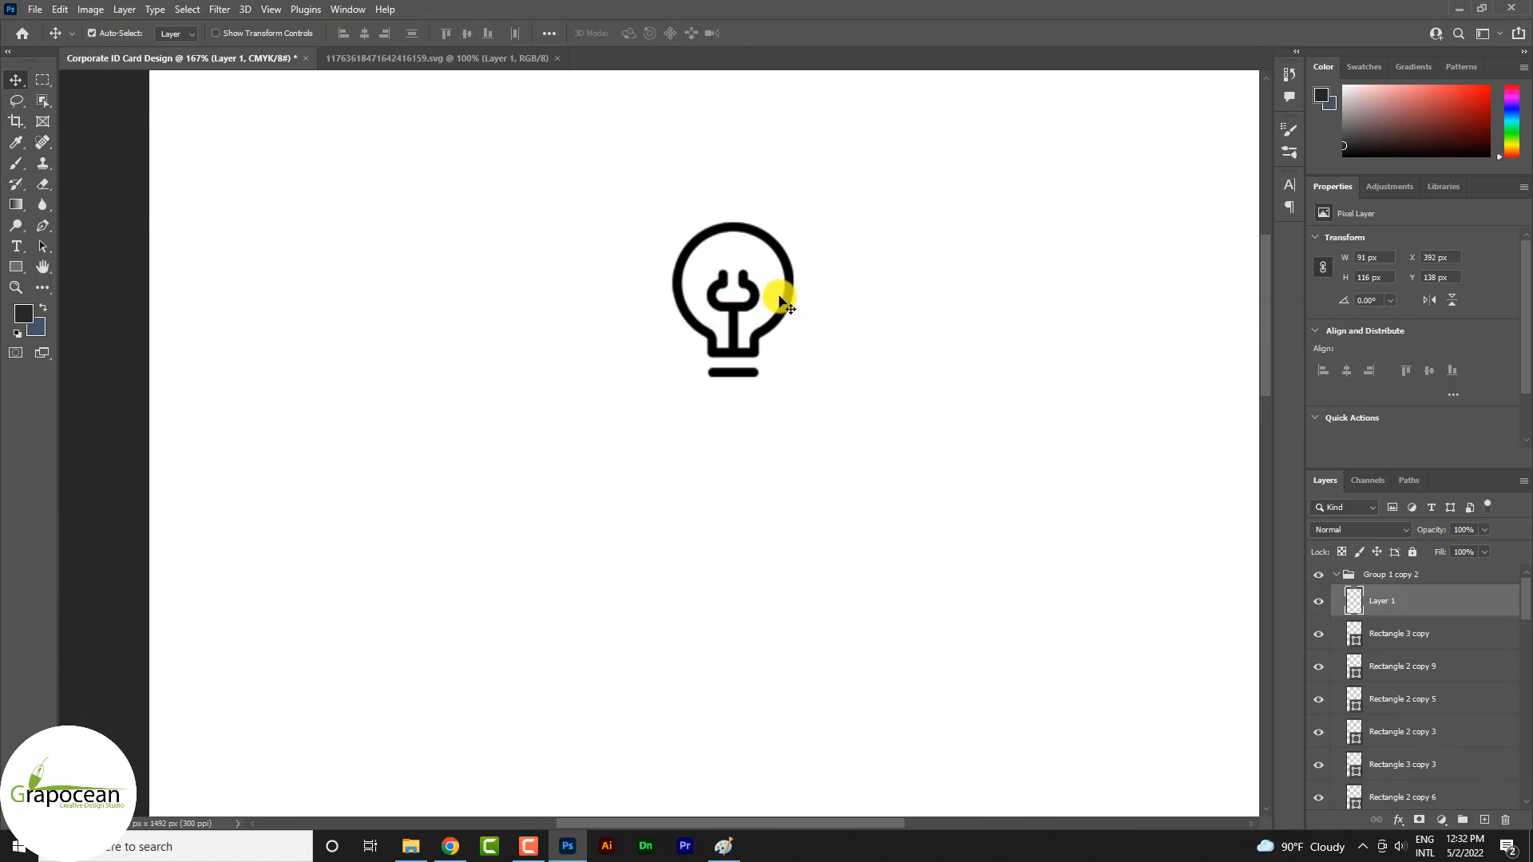
left_click(272, 10)
mouse_move(388, 341)
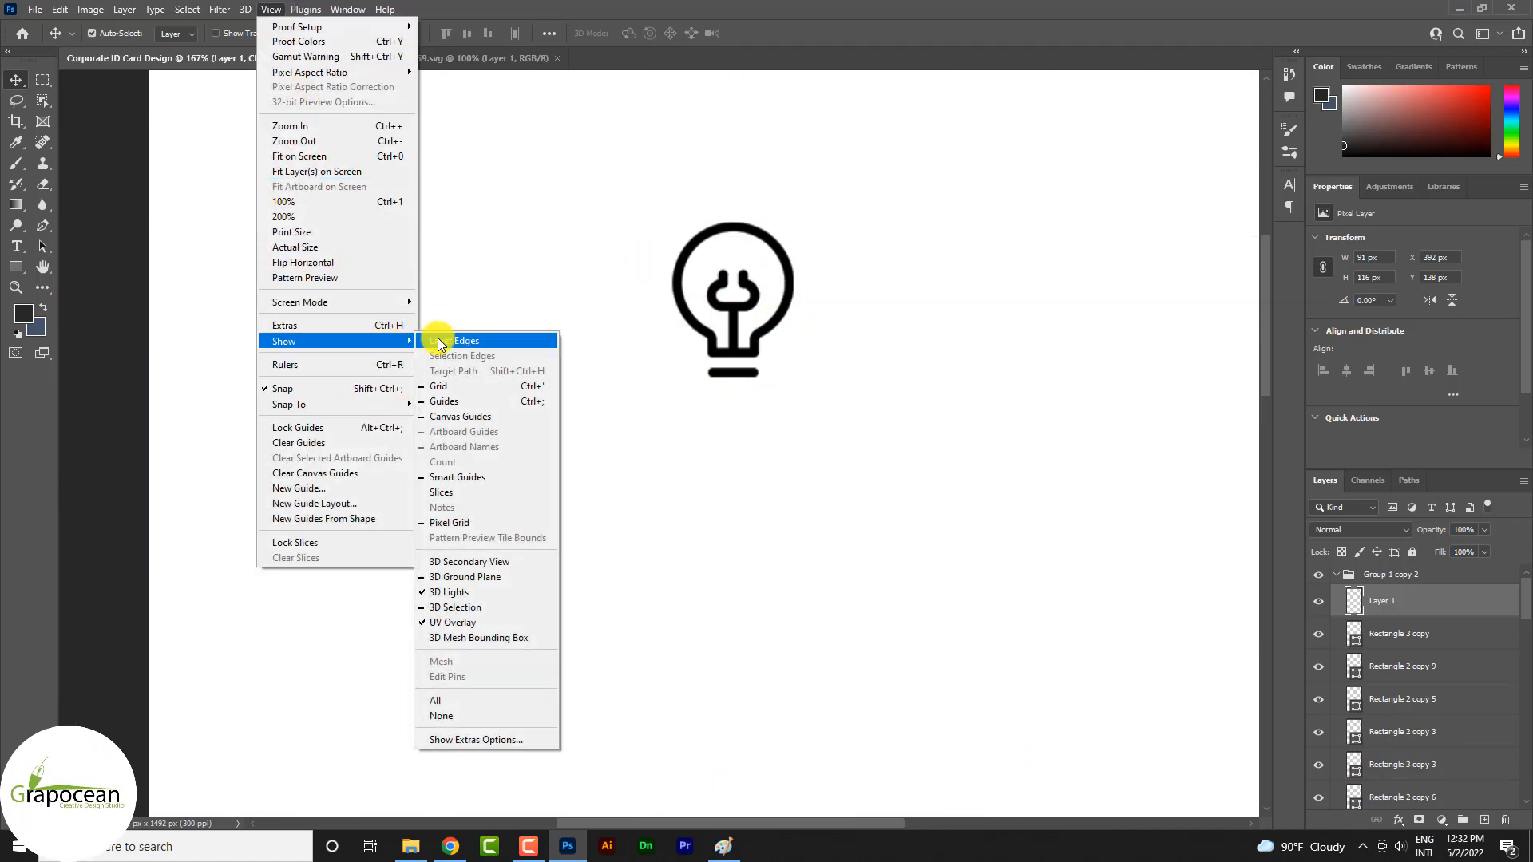
left_click(461, 385)
scroll(804, 366, "down", 5)
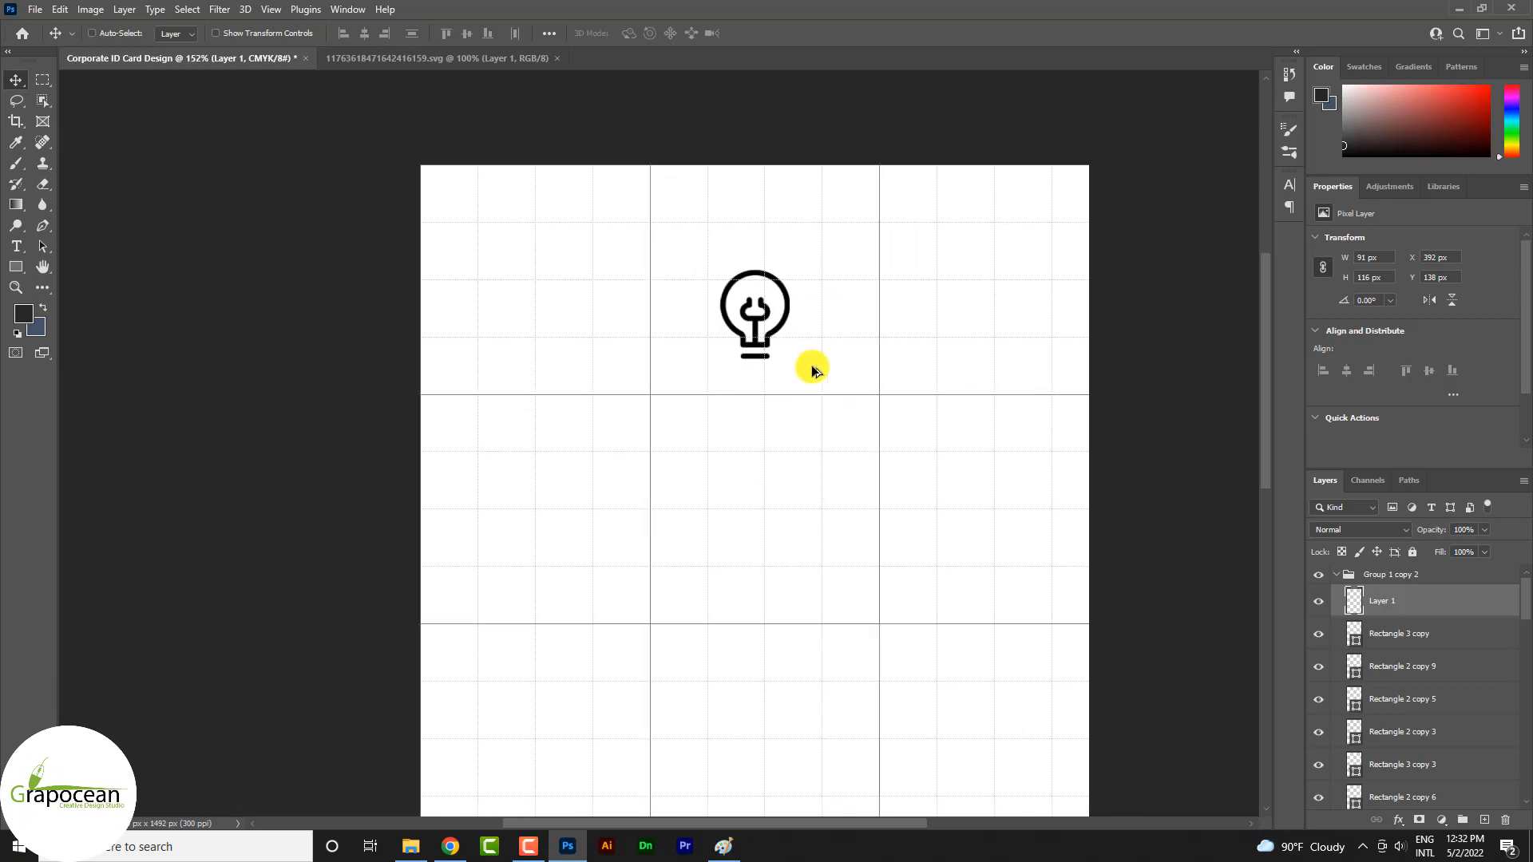
Move the light bulb on the grid to about X 405 px, Y 150 px, centred near the page top
scroll(801, 274, "up", 4)
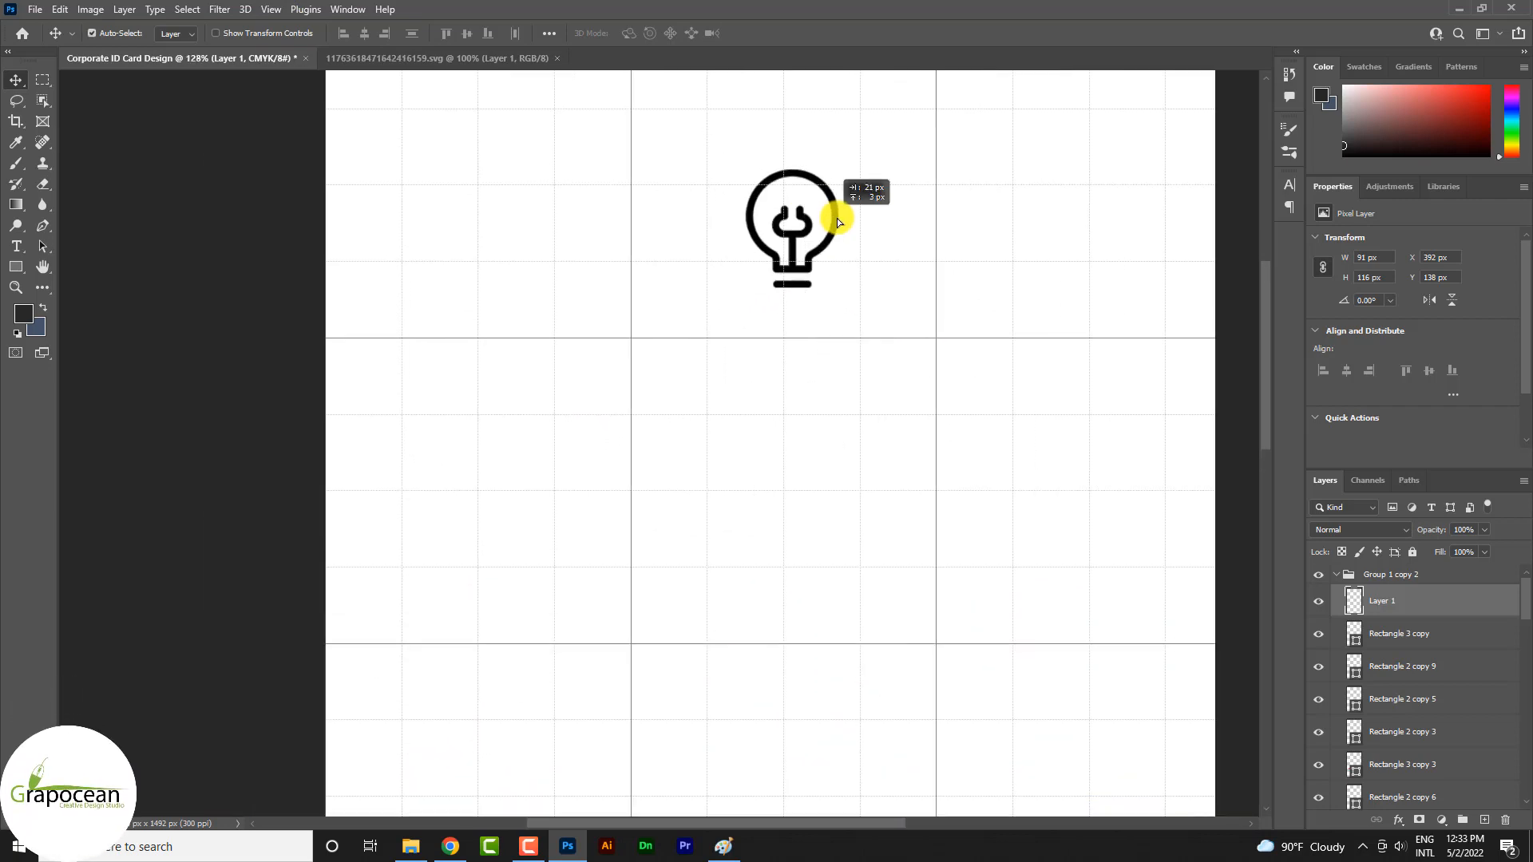
left_click_drag(837, 217, 826, 232)
scroll(884, 346, "down", 3)
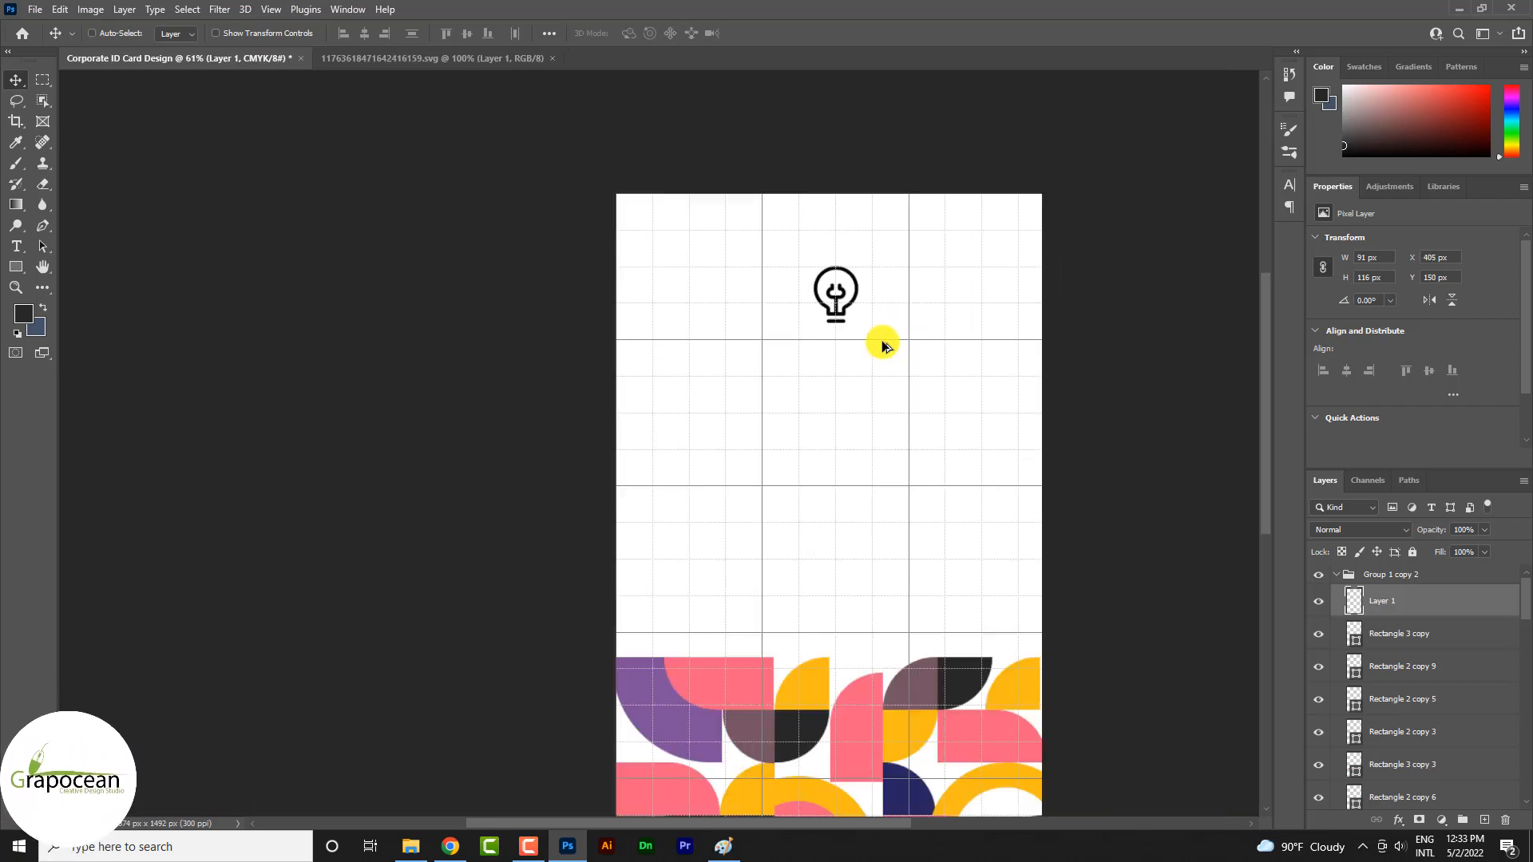
scroll(931, 363, "down", 2)
Enlarge the light bulb about its vertical centre line to about 117 by 150 px, reaching down to the major grid line
scroll(876, 323, "up", 4)
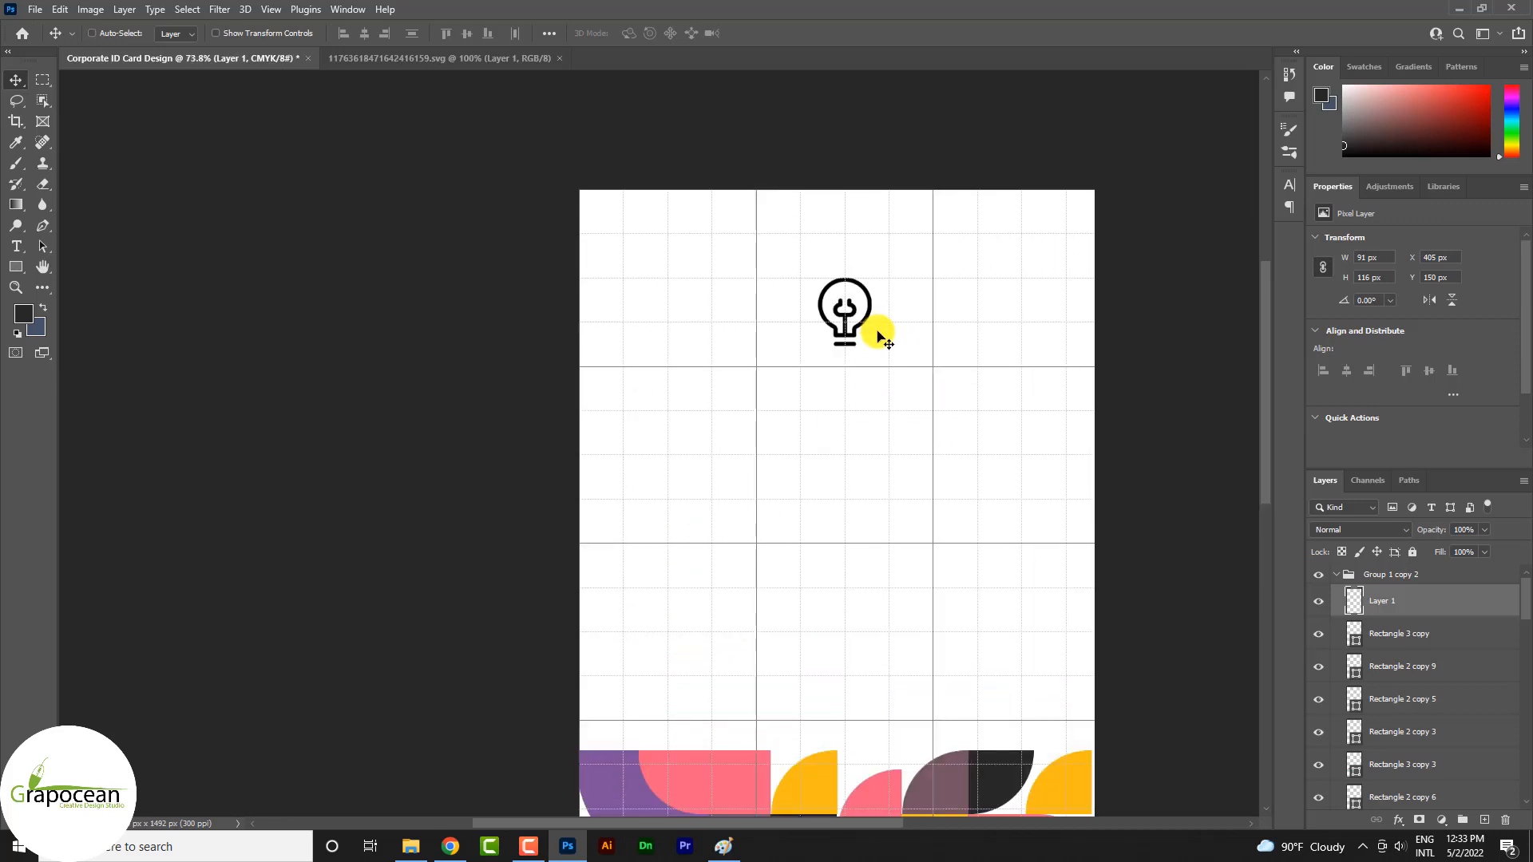
key("ctrl+t")
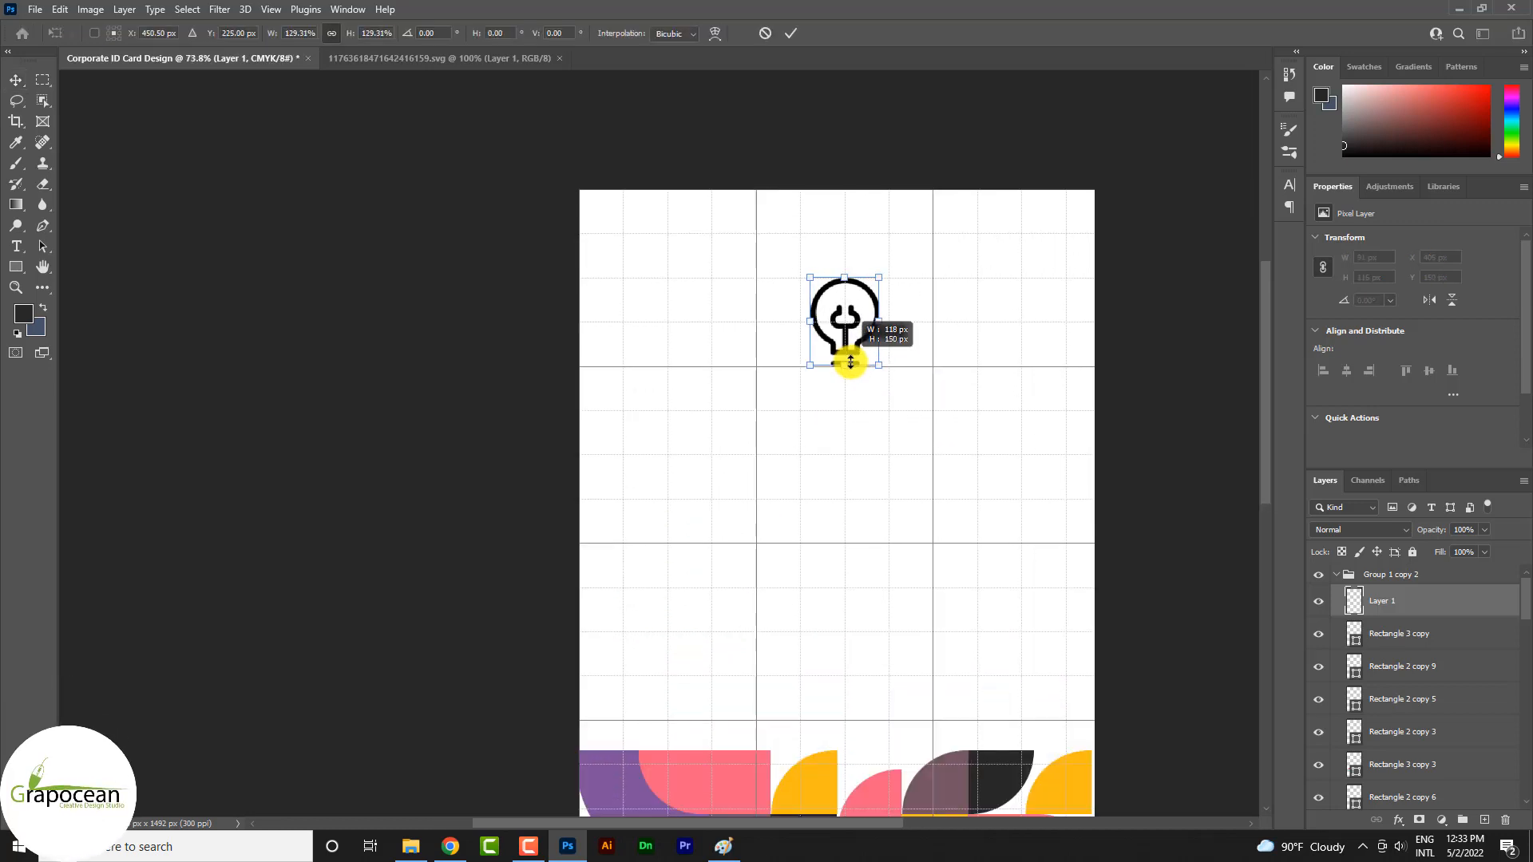
left_click(790, 33)
Move the light-bulb layer out of Group 1 copy 2 and place it above the group
scroll(905, 432, "down", 3)
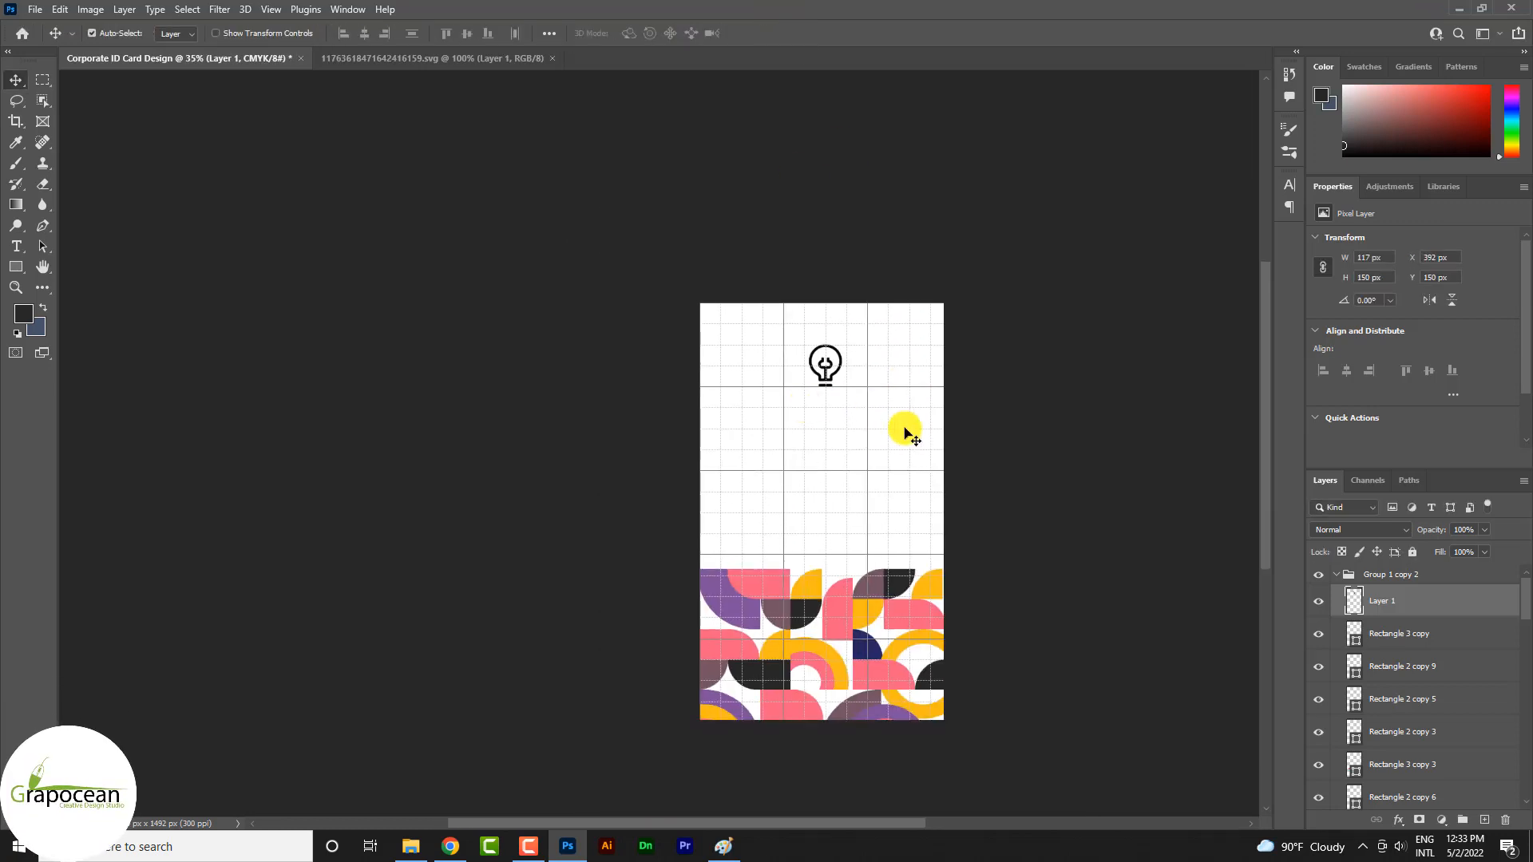
scroll(868, 391, "up", 3)
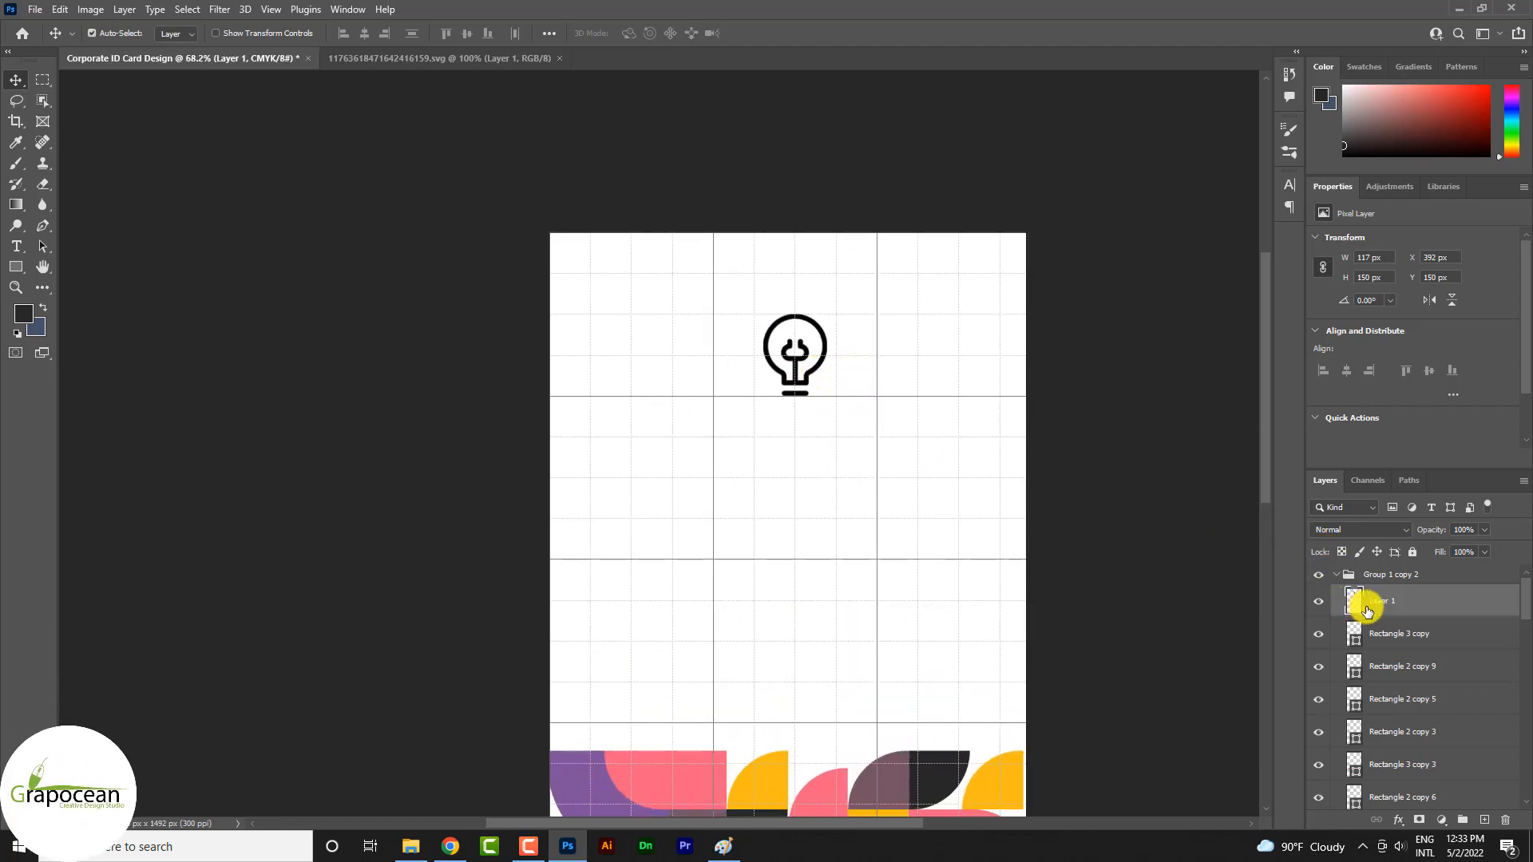
left_click_drag(1368, 610, 1393, 568)
Marquee-select the plug-shaped filament inside the bulb together with its stem, an area of about 62 by 82 px
scroll(797, 351, "up", 6)
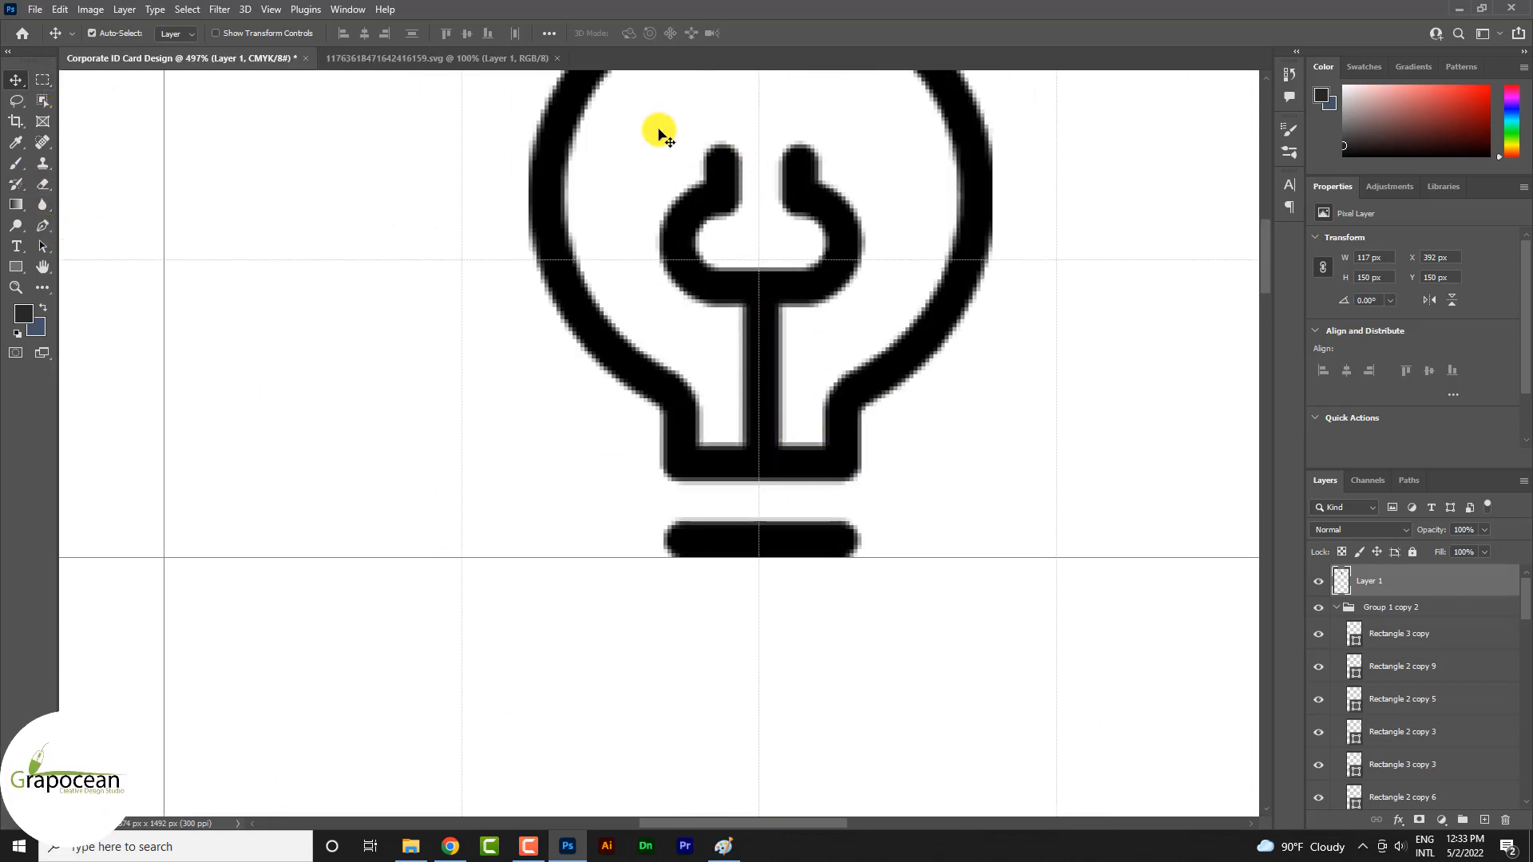
left_click(43, 80)
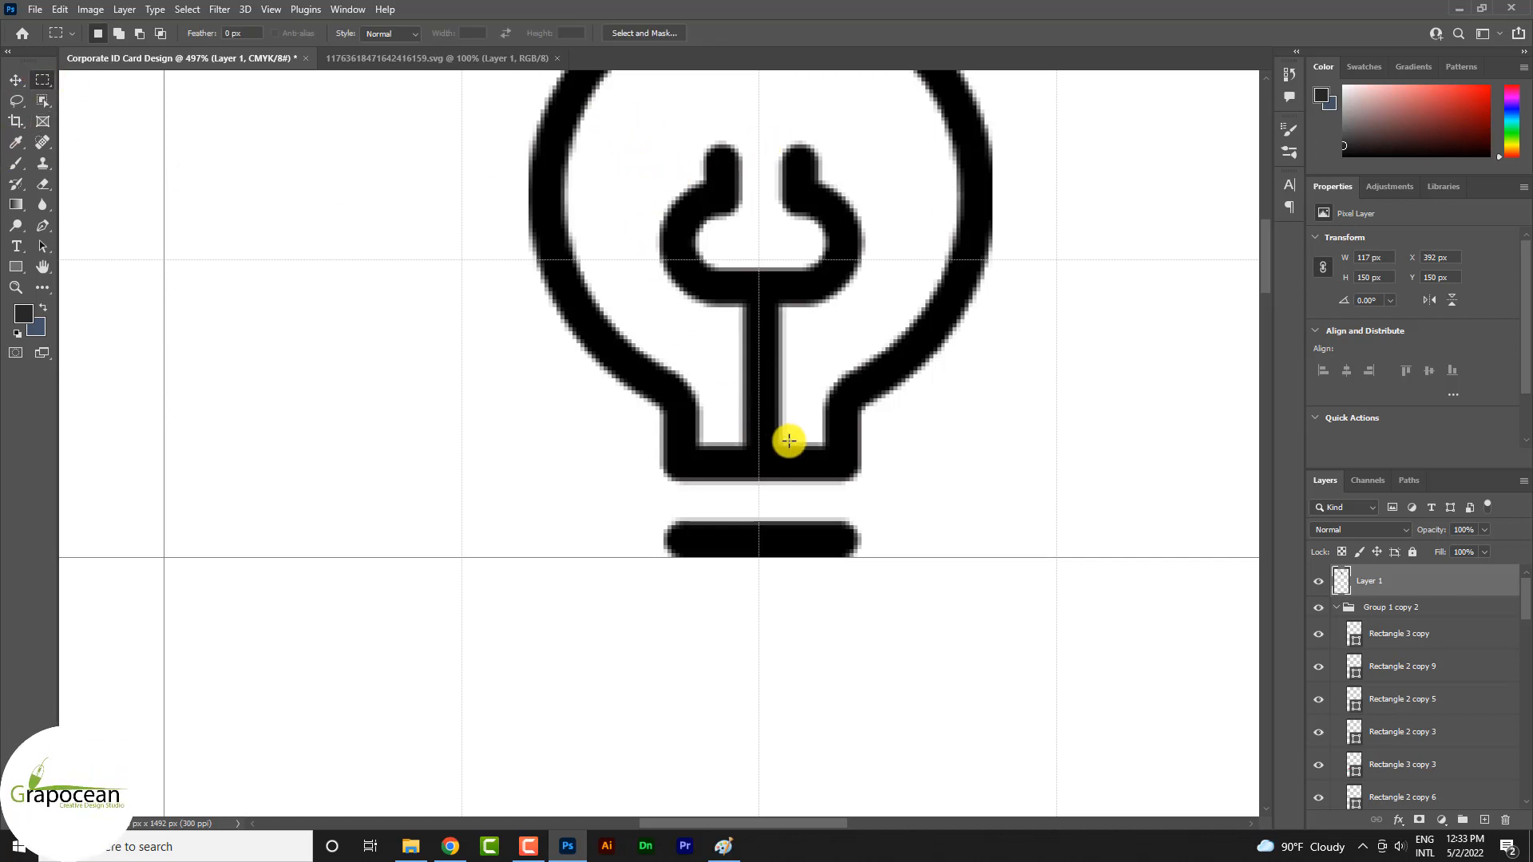
left_click_drag(786, 444, 730, 396)
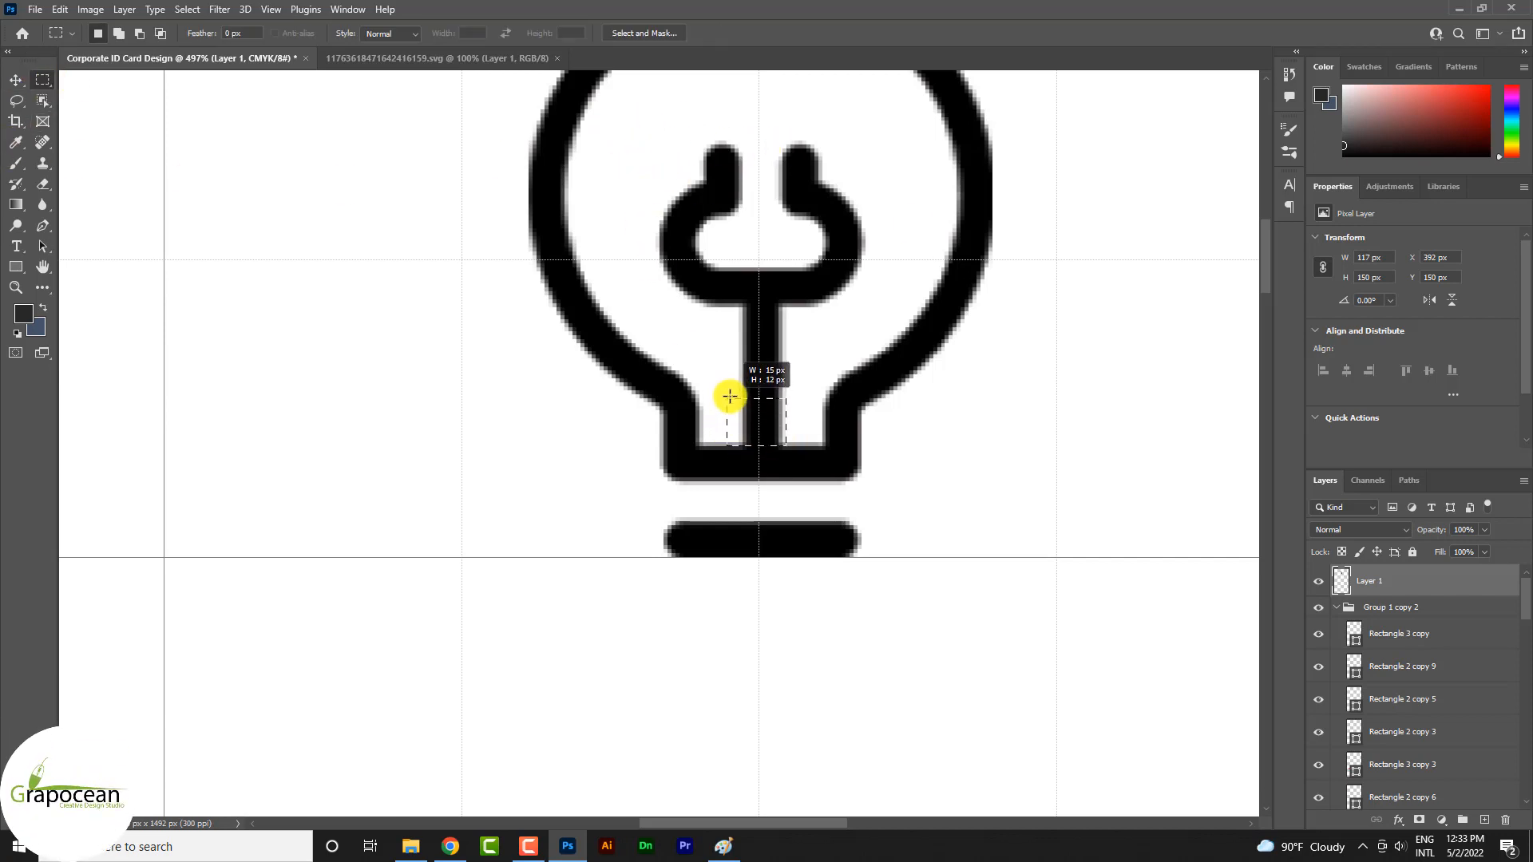
left_click_drag(734, 330, 731, 319)
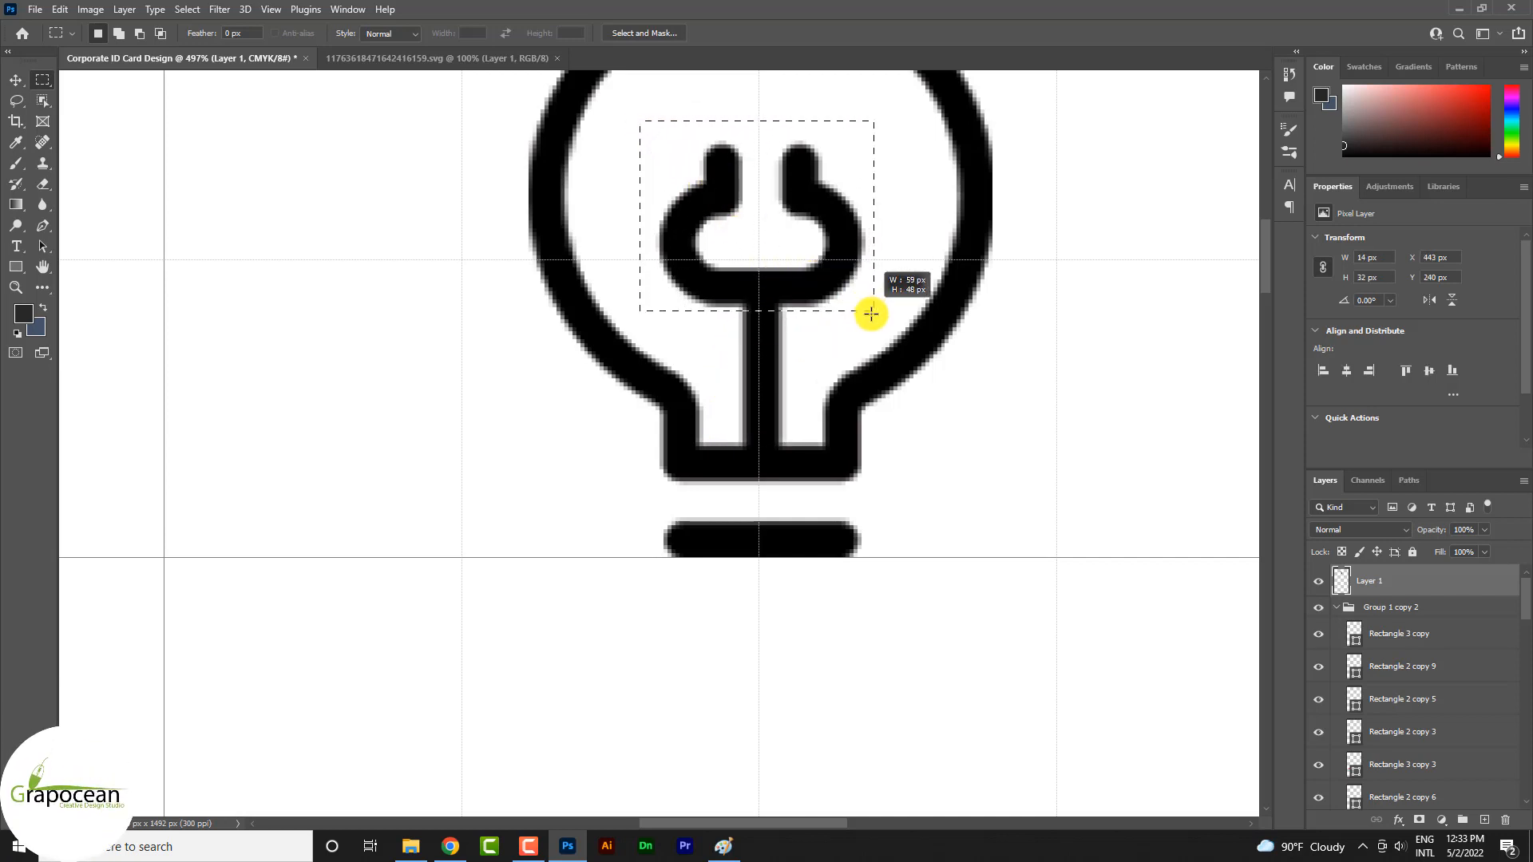
left_click_drag(871, 313, 881, 319)
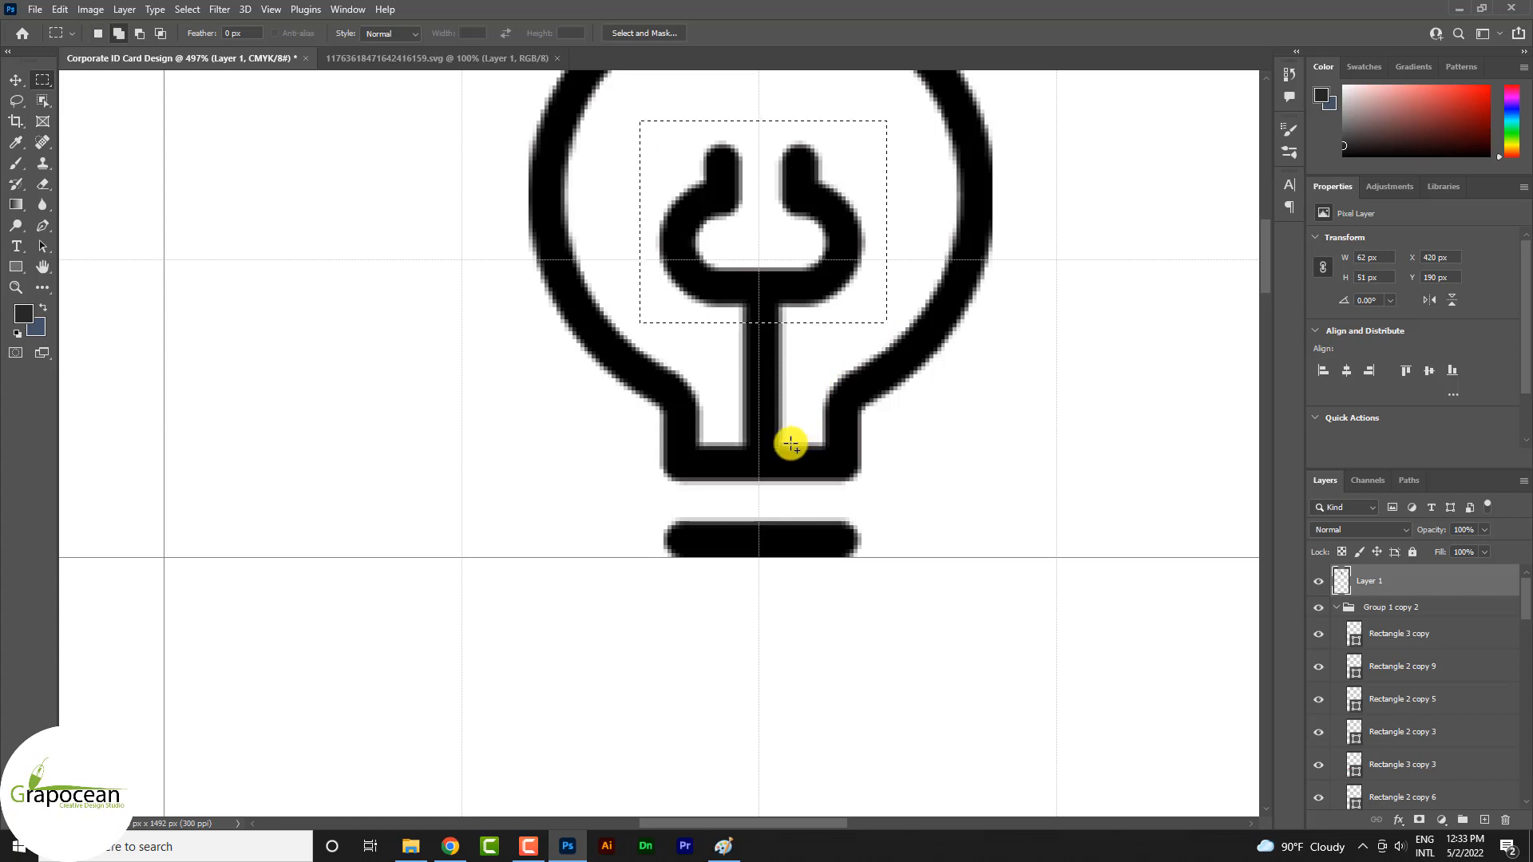
left_click_drag(793, 445, 733, 317)
Cut the selected filament out of the bulb and paste it in its original place on a separate layer
scroll(845, 356, "down", 4)
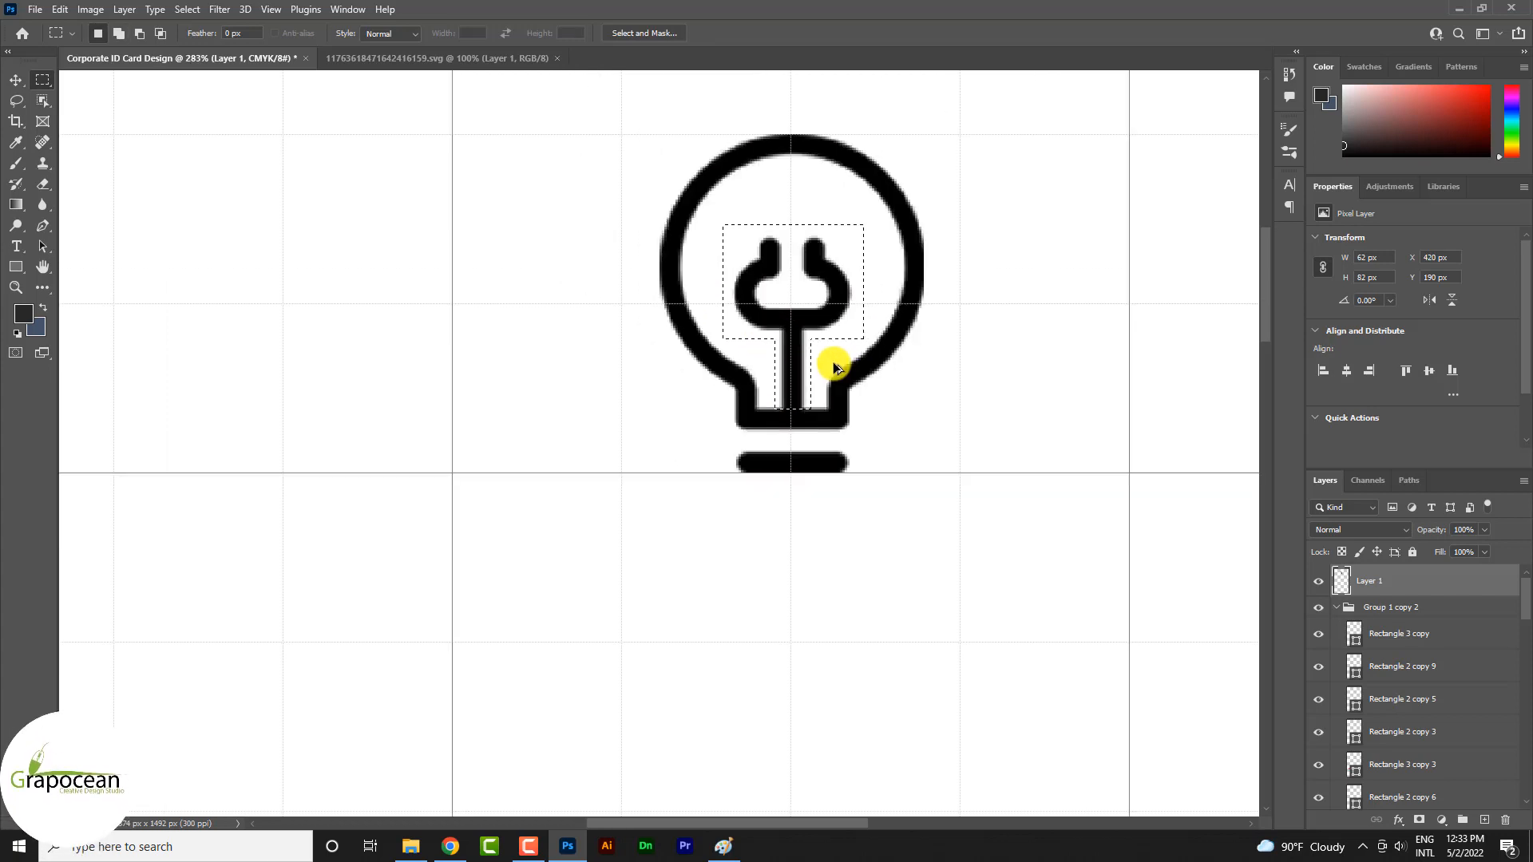
key("Delete")
key("ctrl+d")
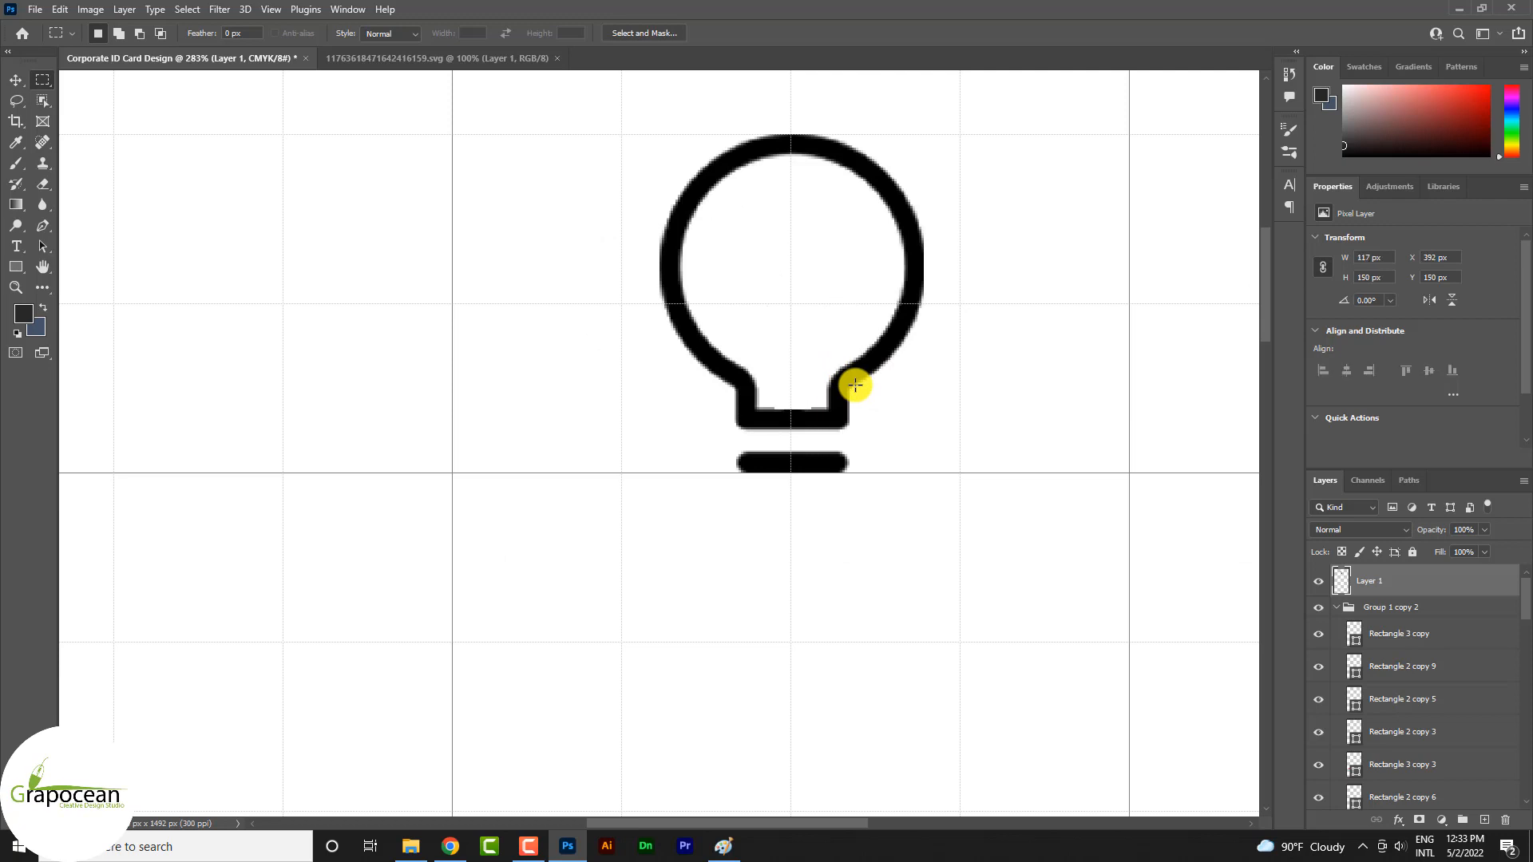
key("ctrl+v")
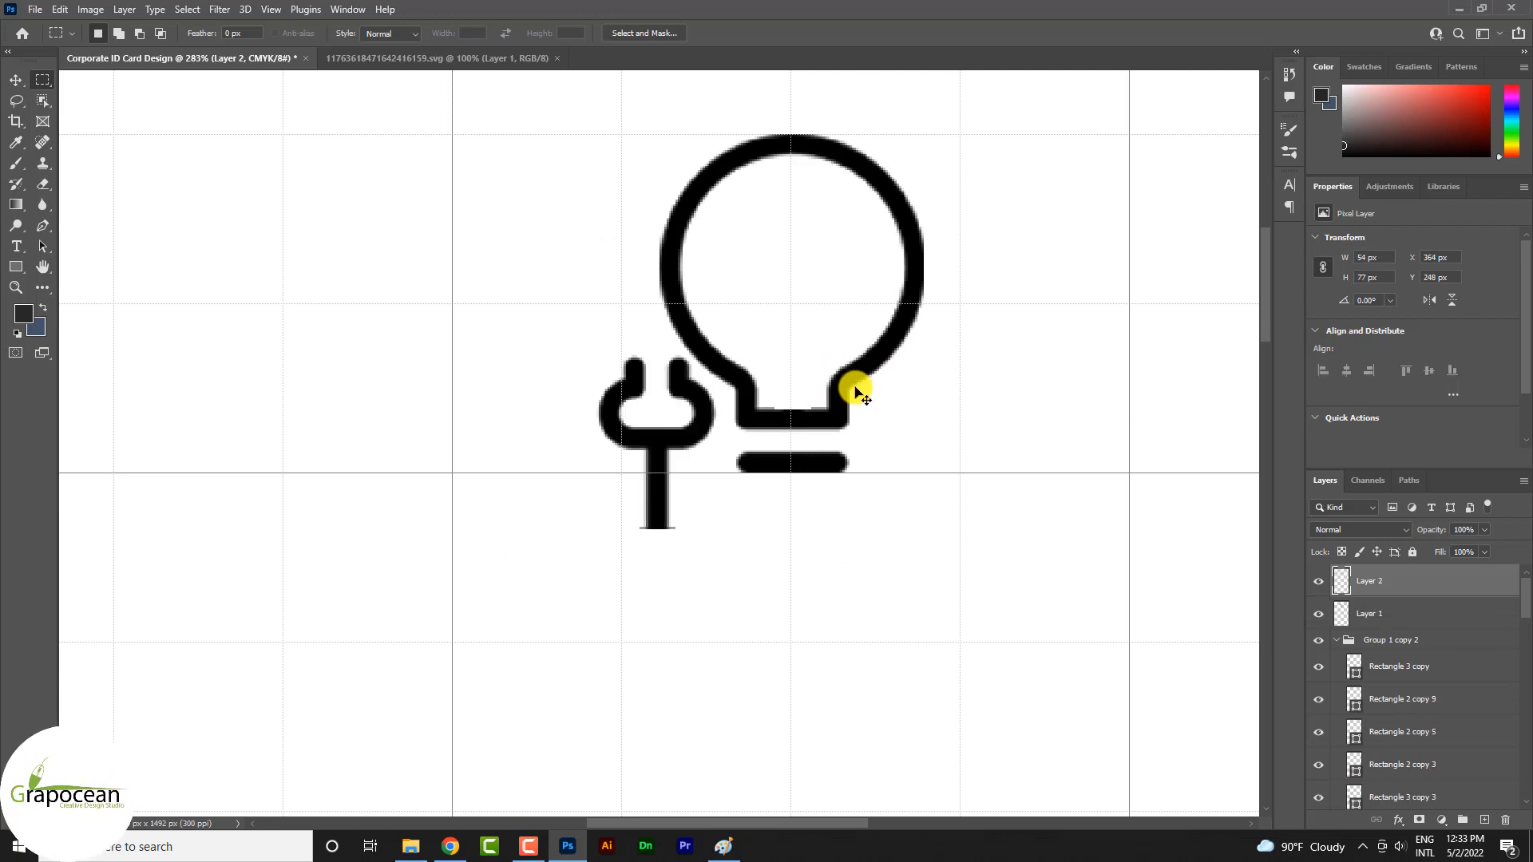
key("ctrl+z")
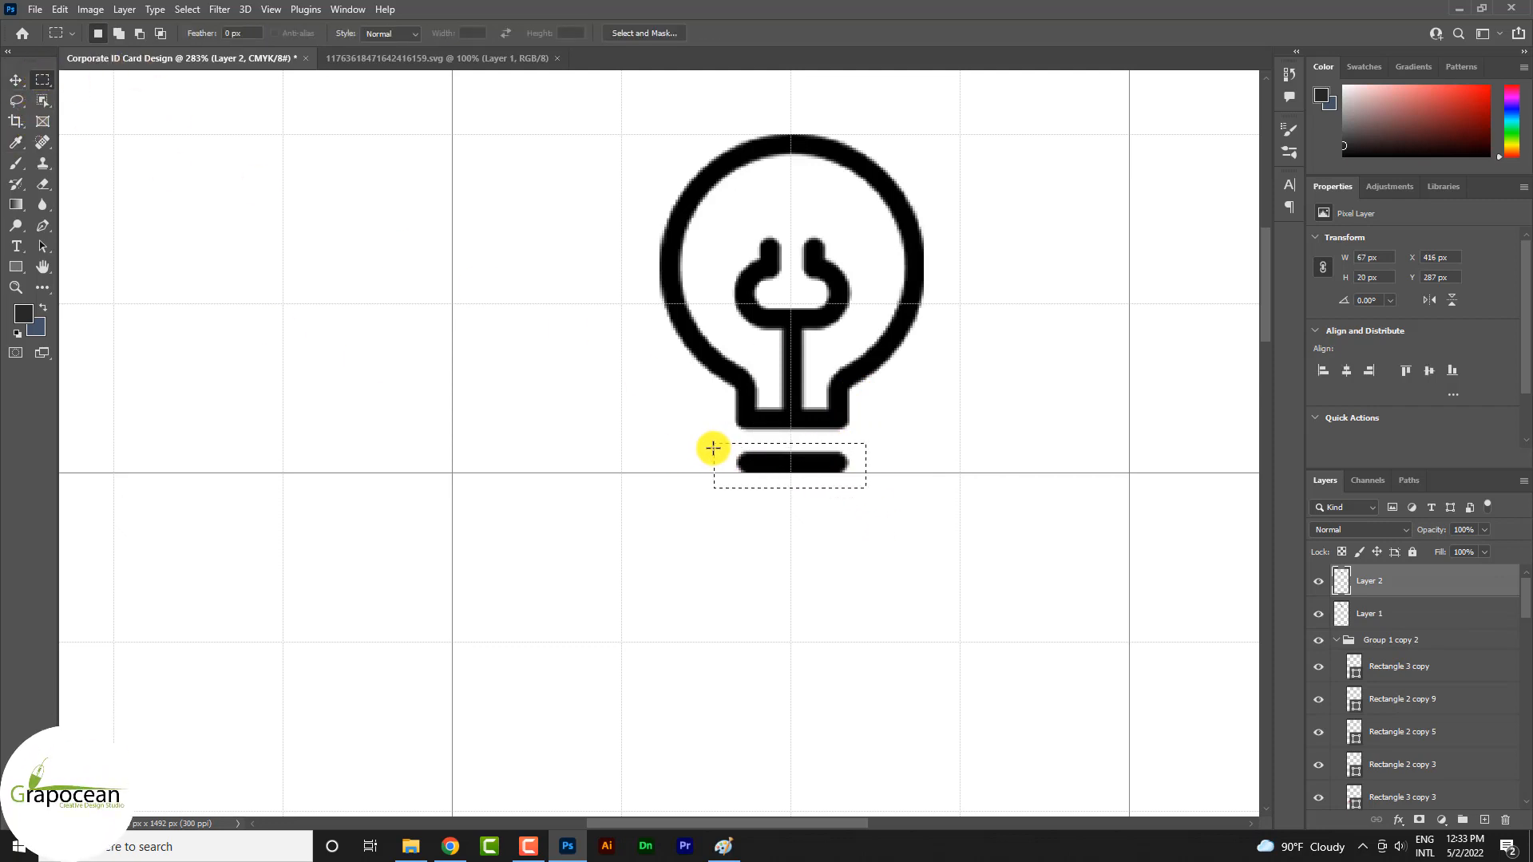
Cut the marquee-selected bar under the bulb from Layer 1 and paste it in place on its own layer
key("ctrl+x")
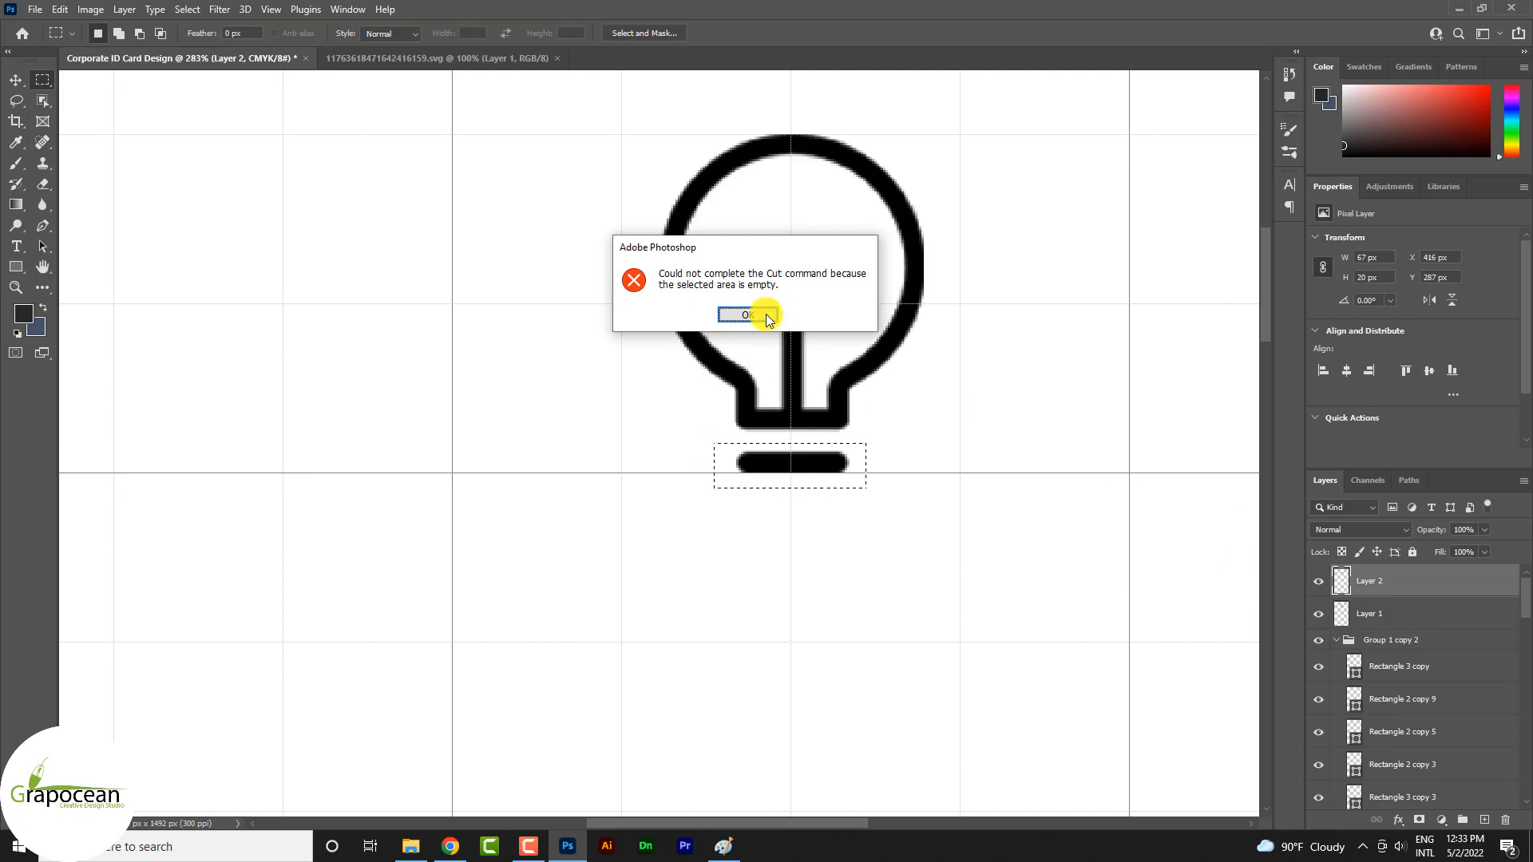
left_click(766, 316)
left_click(1368, 613)
key("ctrl+x")
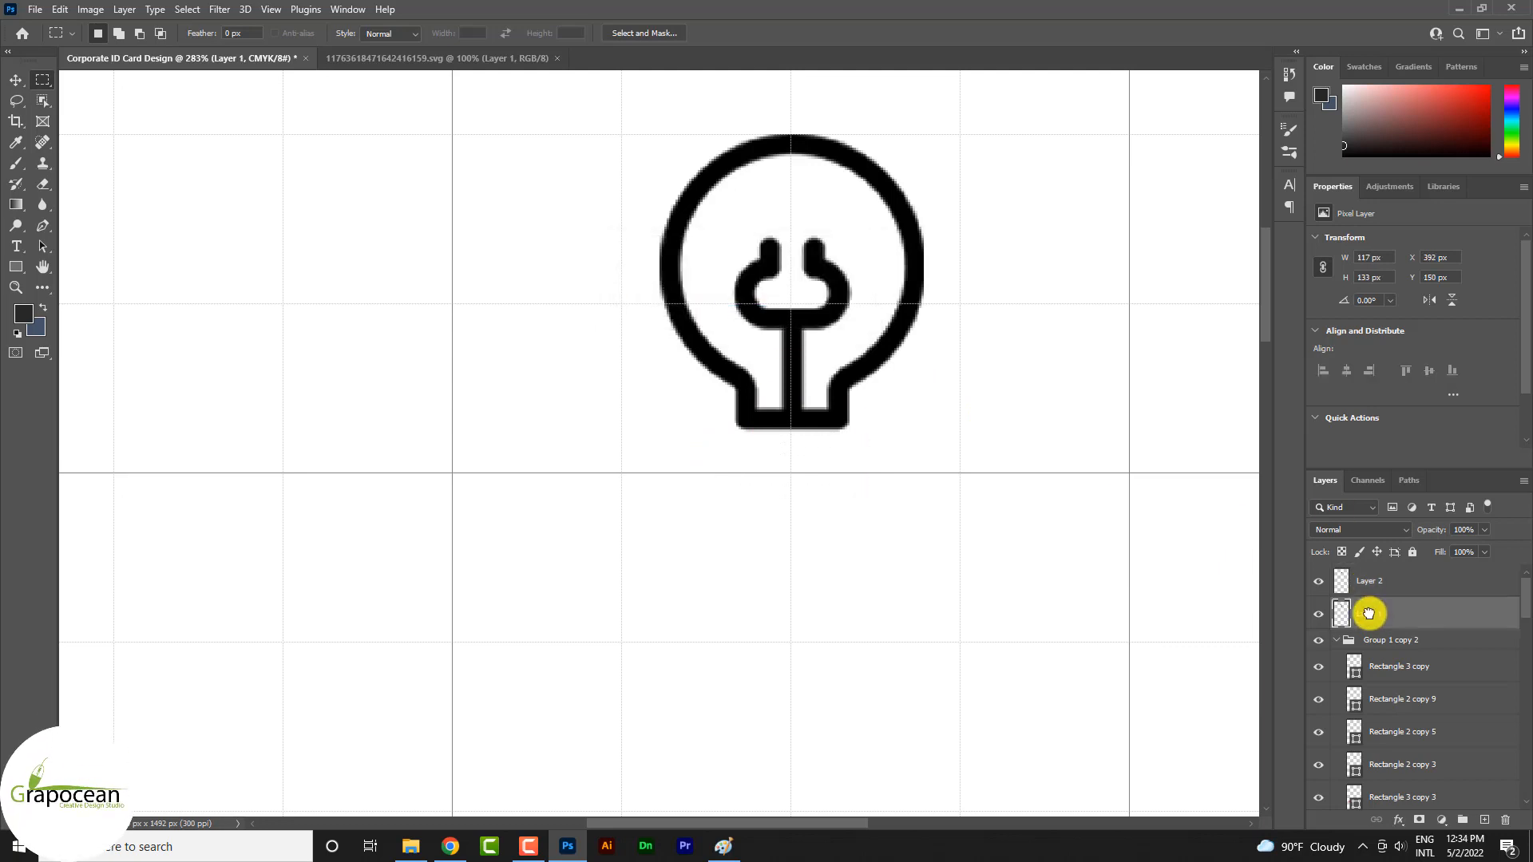
key("ctrl+v")
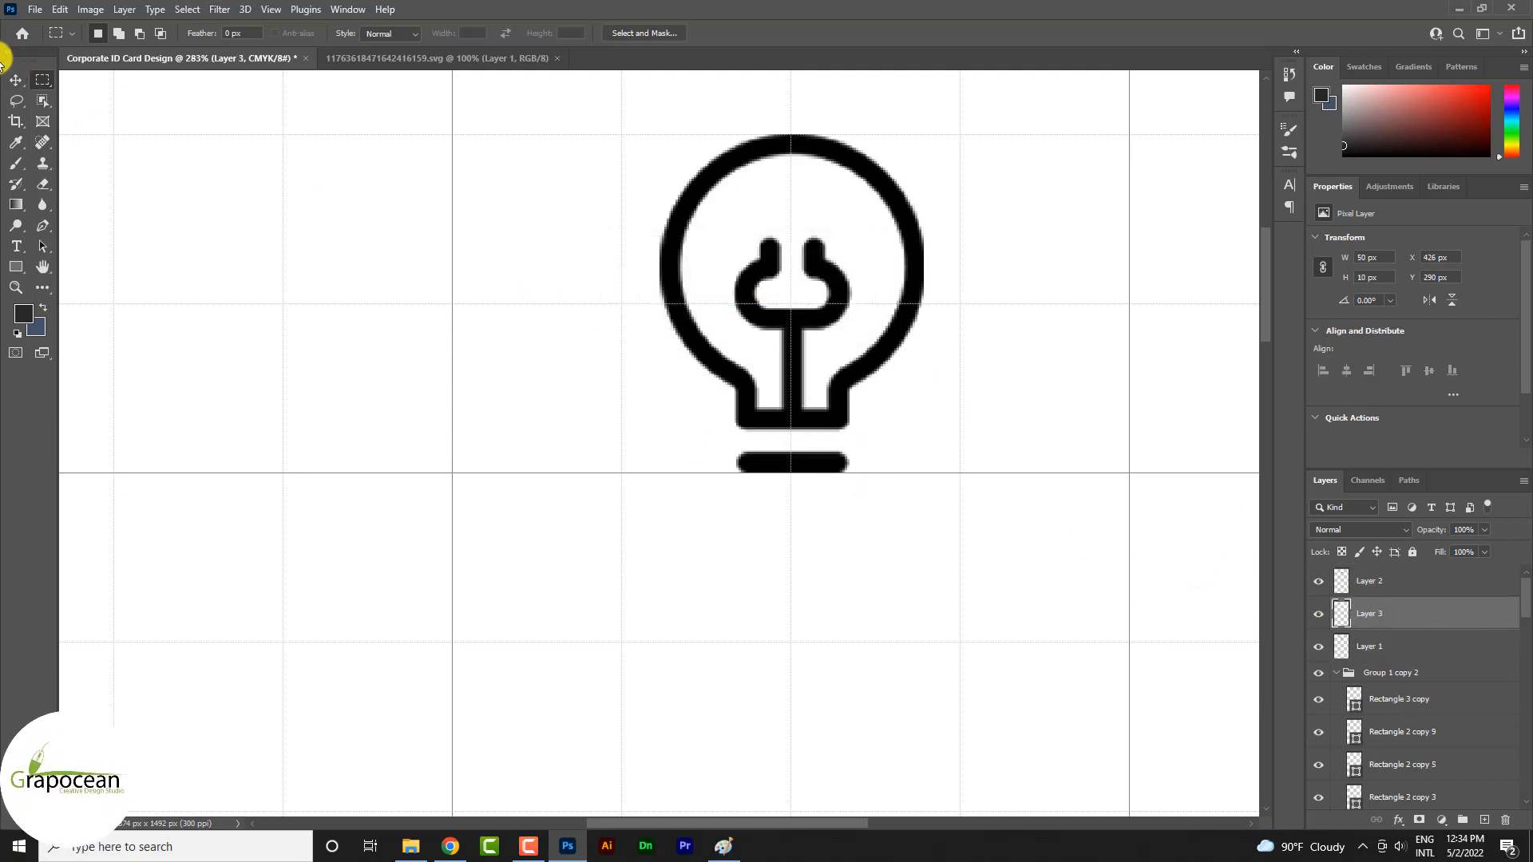
Select the bulb outline's layer and toggle its visibility to check which part of the icon it holds
left_click(16, 80)
scroll(812, 247, "down", 5)
left_click(774, 235)
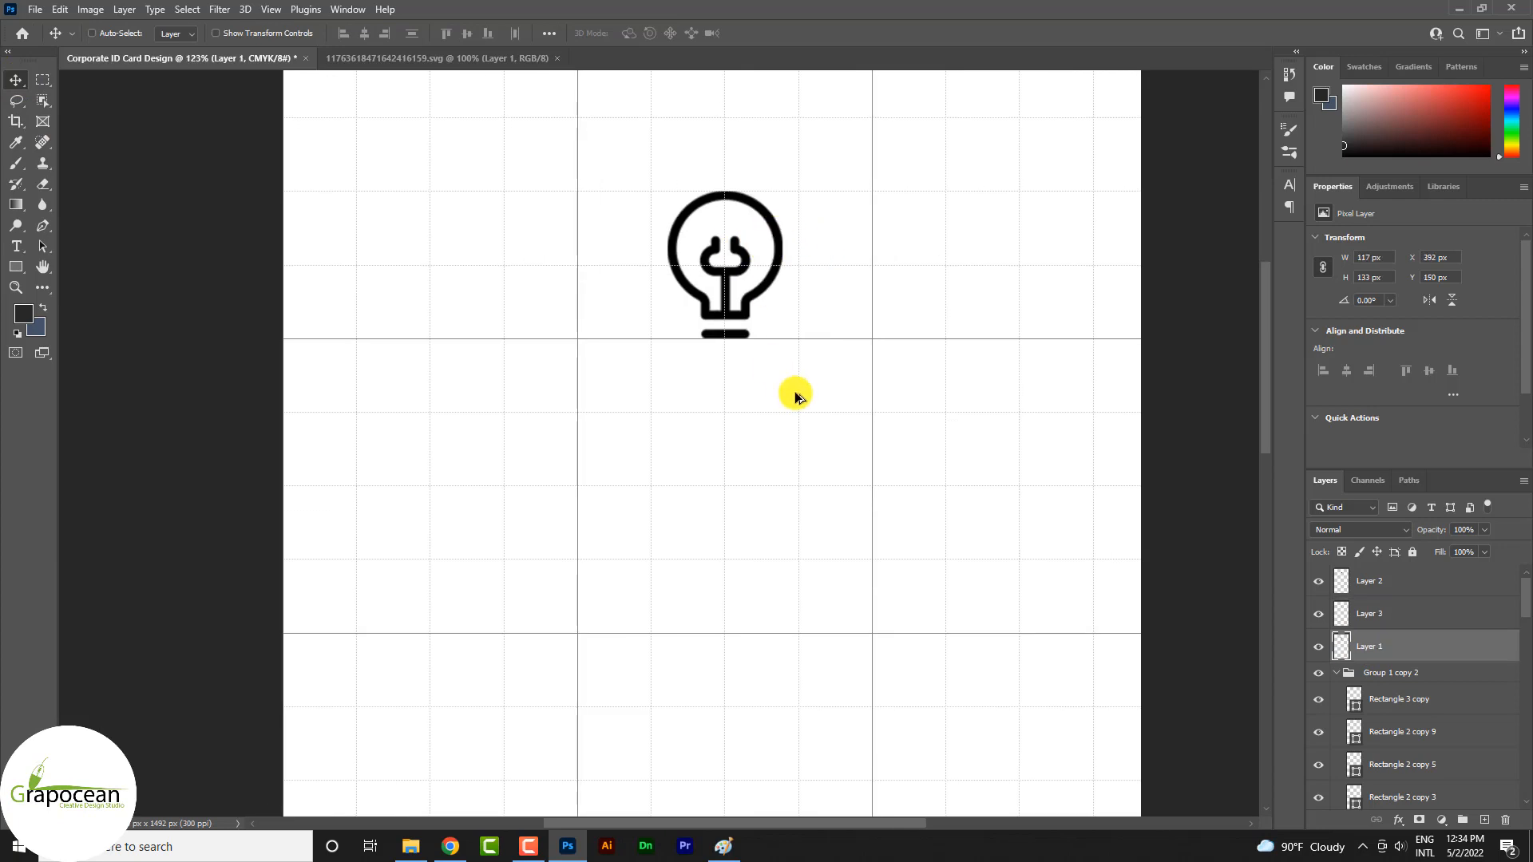
scroll(794, 393, "down", 3)
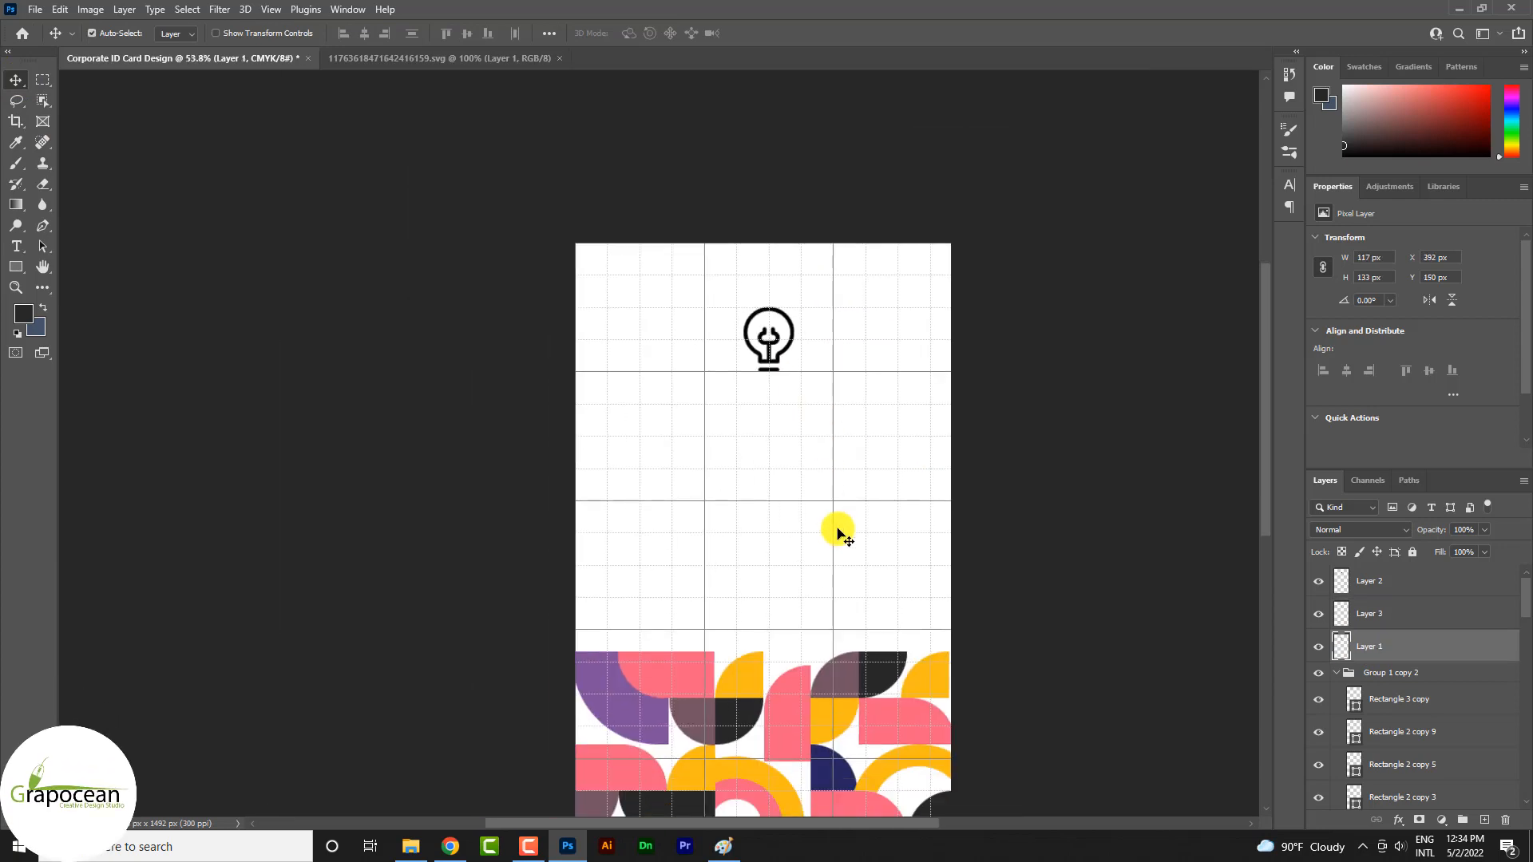
left_click(1319, 647)
left_click(1320, 646)
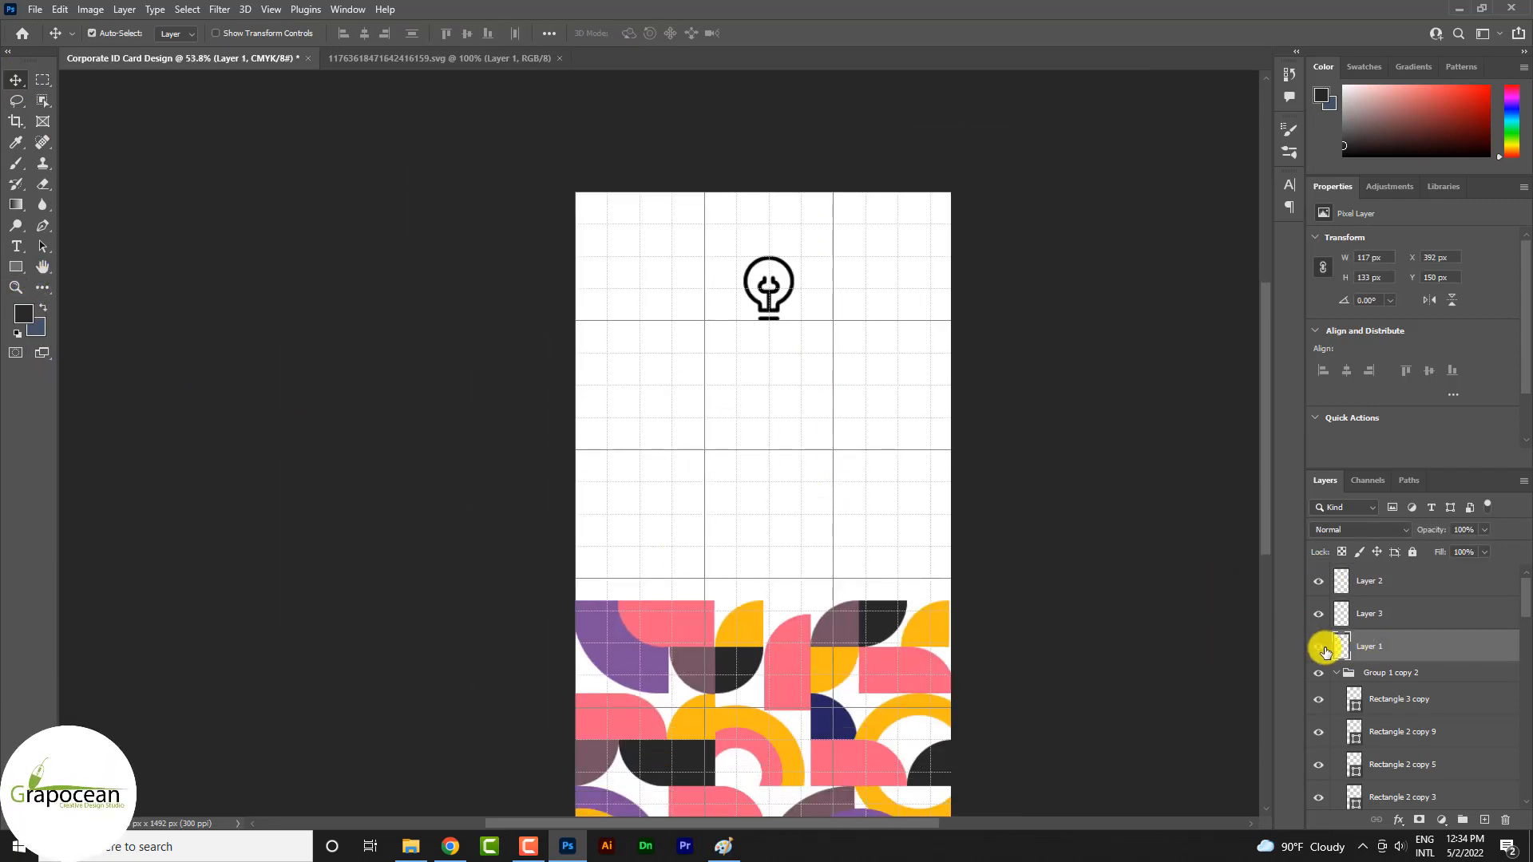
left_click(1323, 648)
left_click(1324, 648)
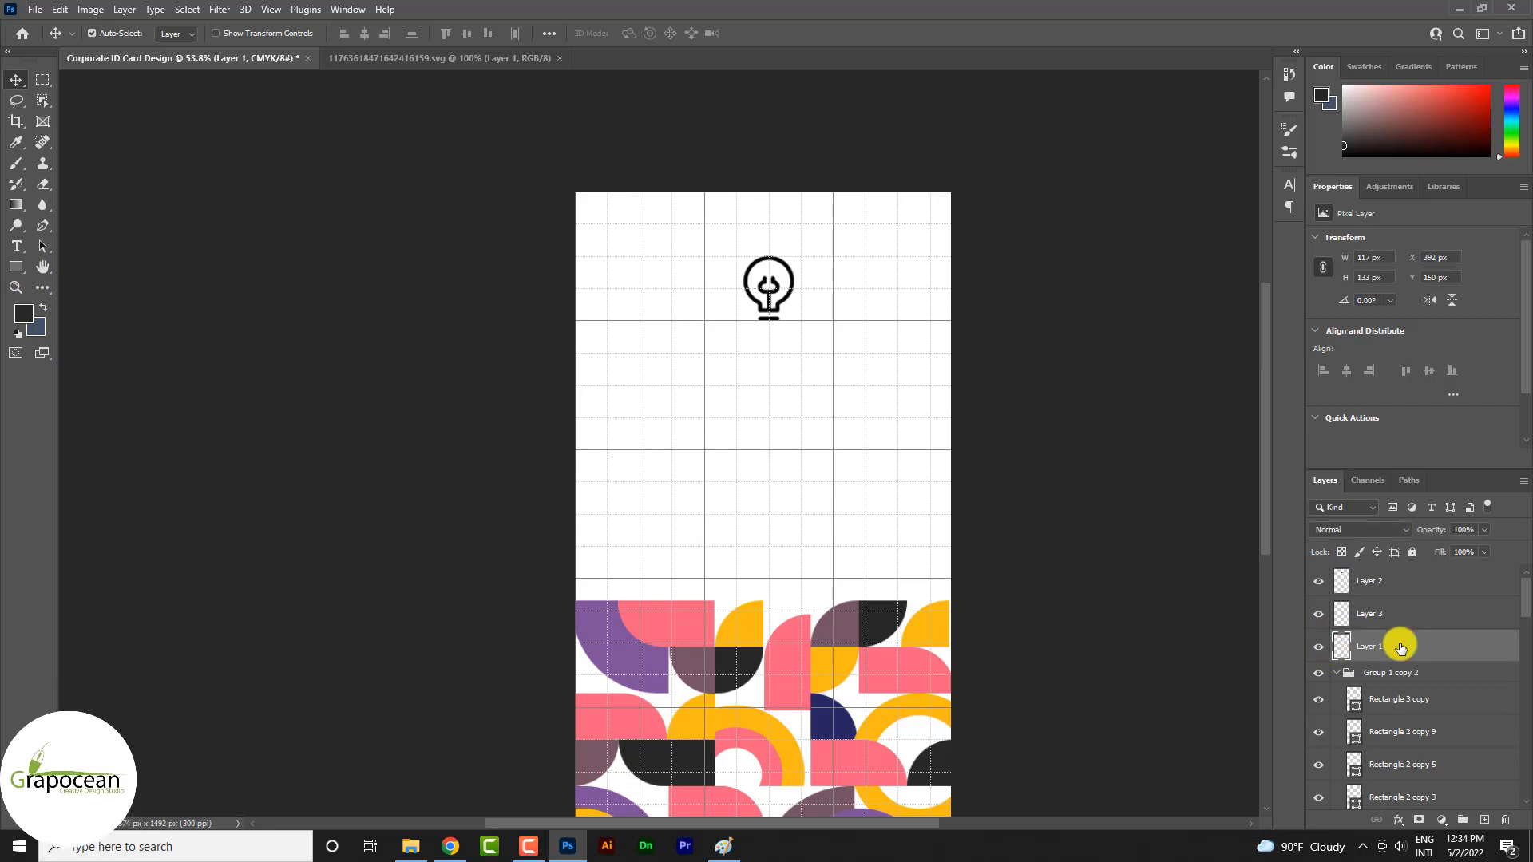
Apply a Color Overlay to the bulb outline's layer using the yellow f8bb16 sampled from the tile pattern
right_click(1401, 646)
left_click(1242, 156)
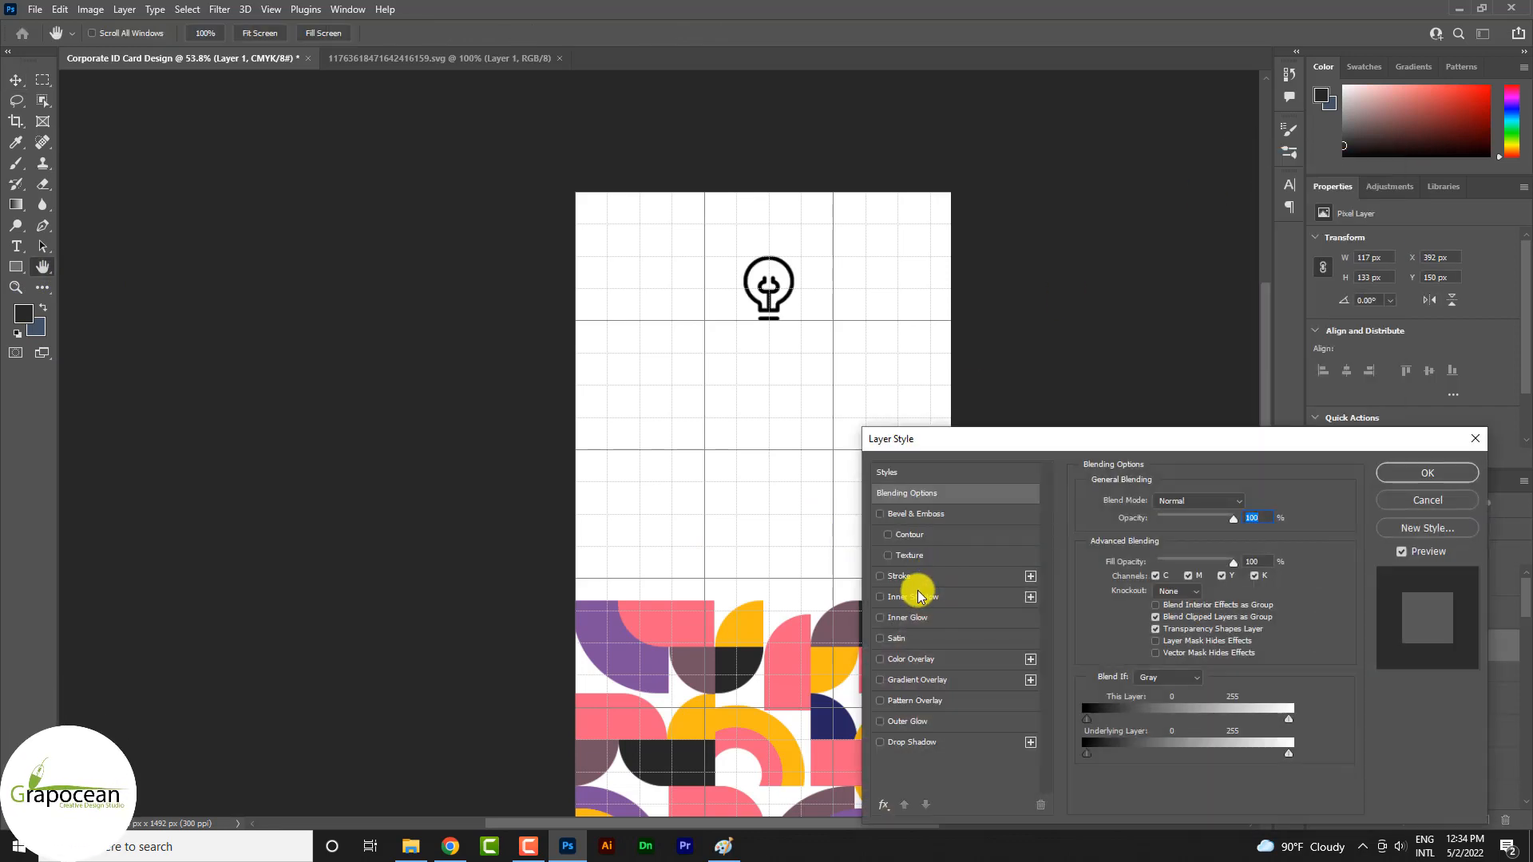
left_click(910, 659)
left_click(1248, 502)
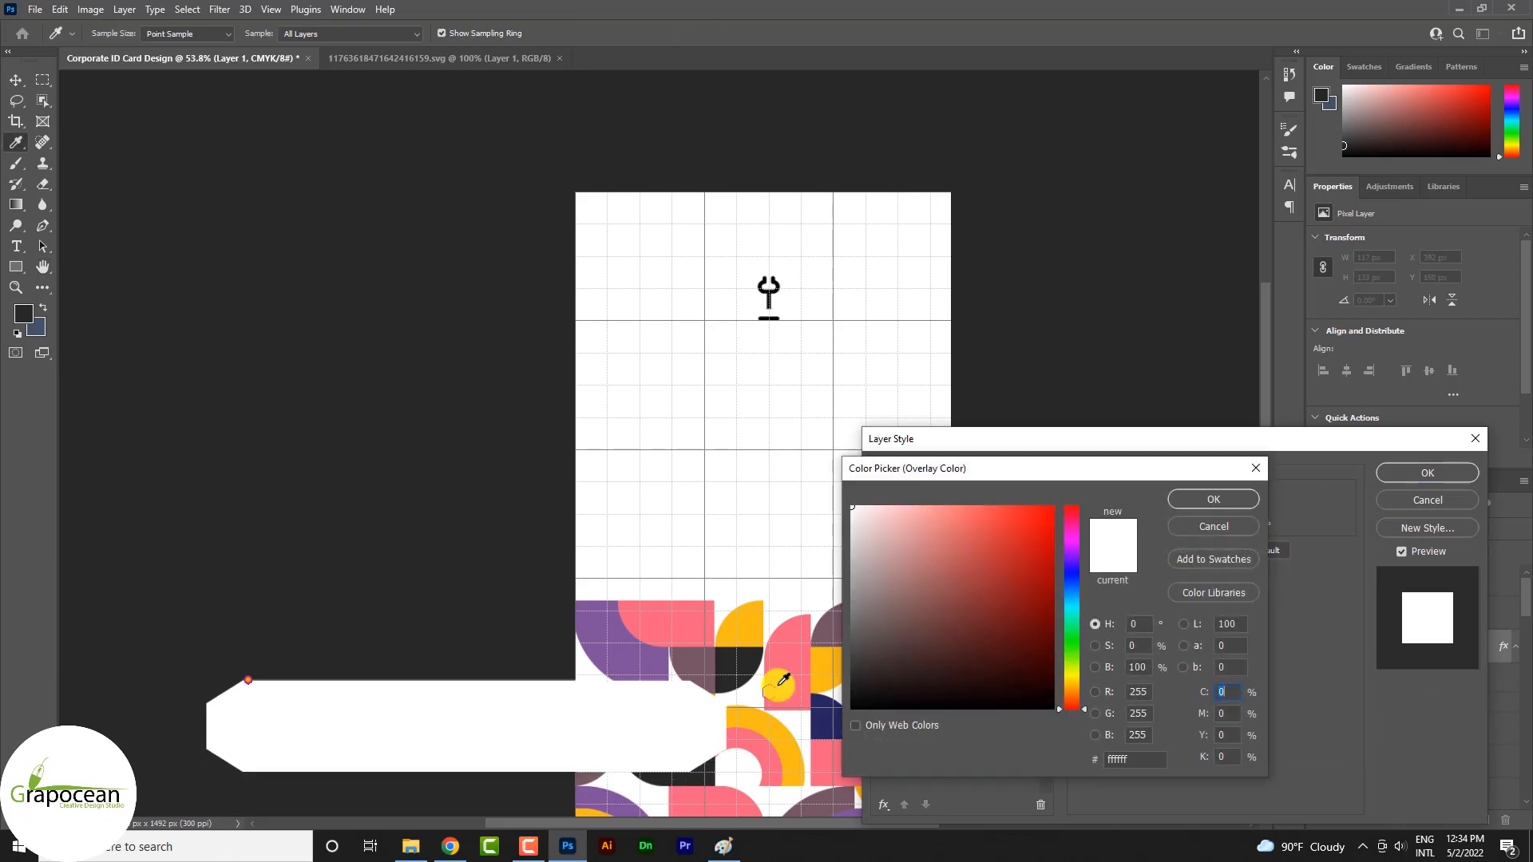
left_click(704, 625)
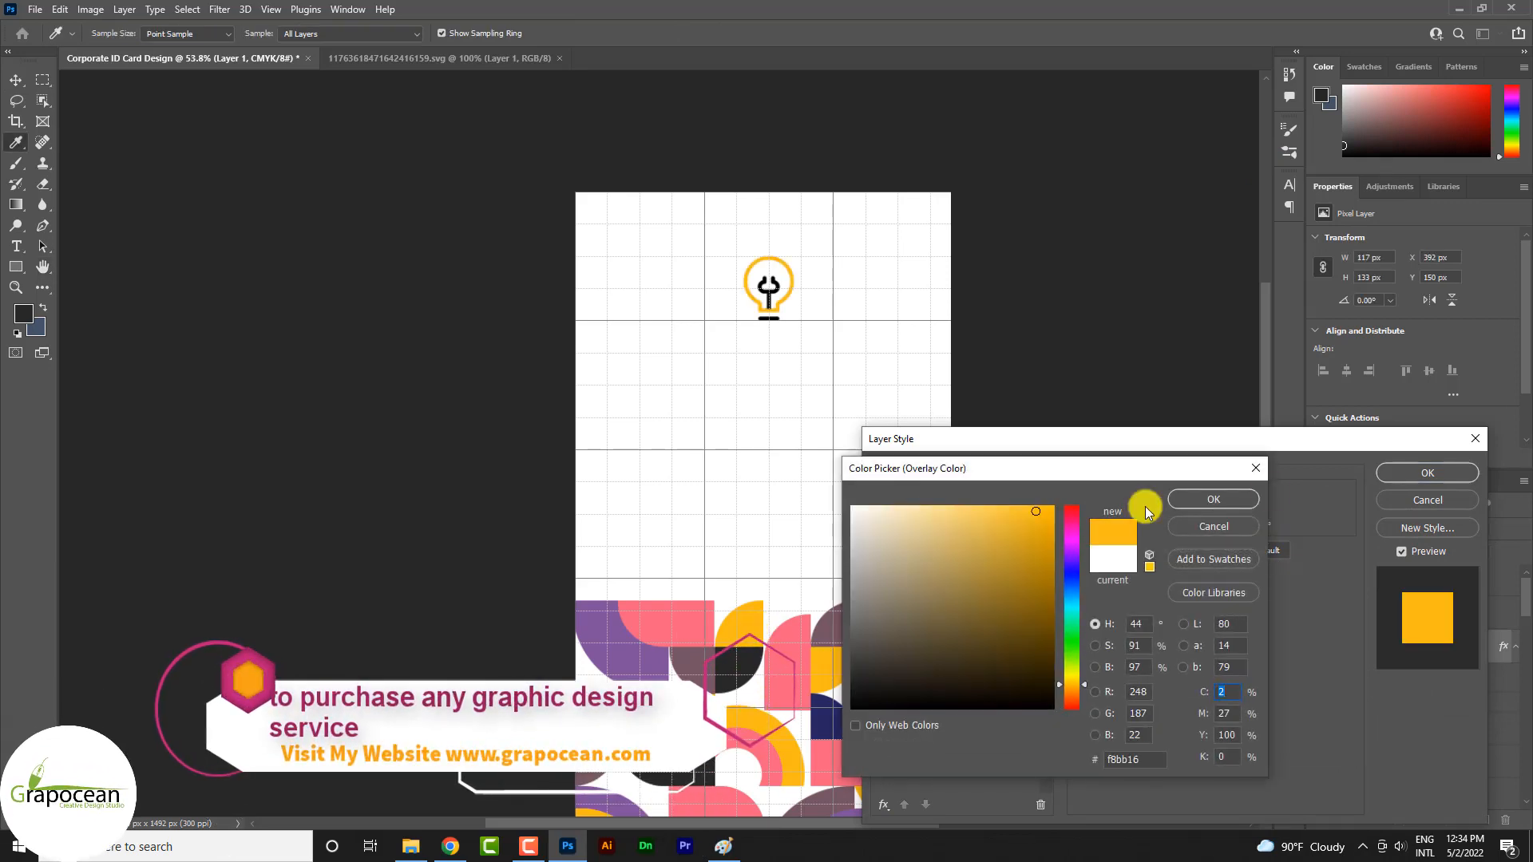
left_click(1213, 499)
left_click(1427, 472)
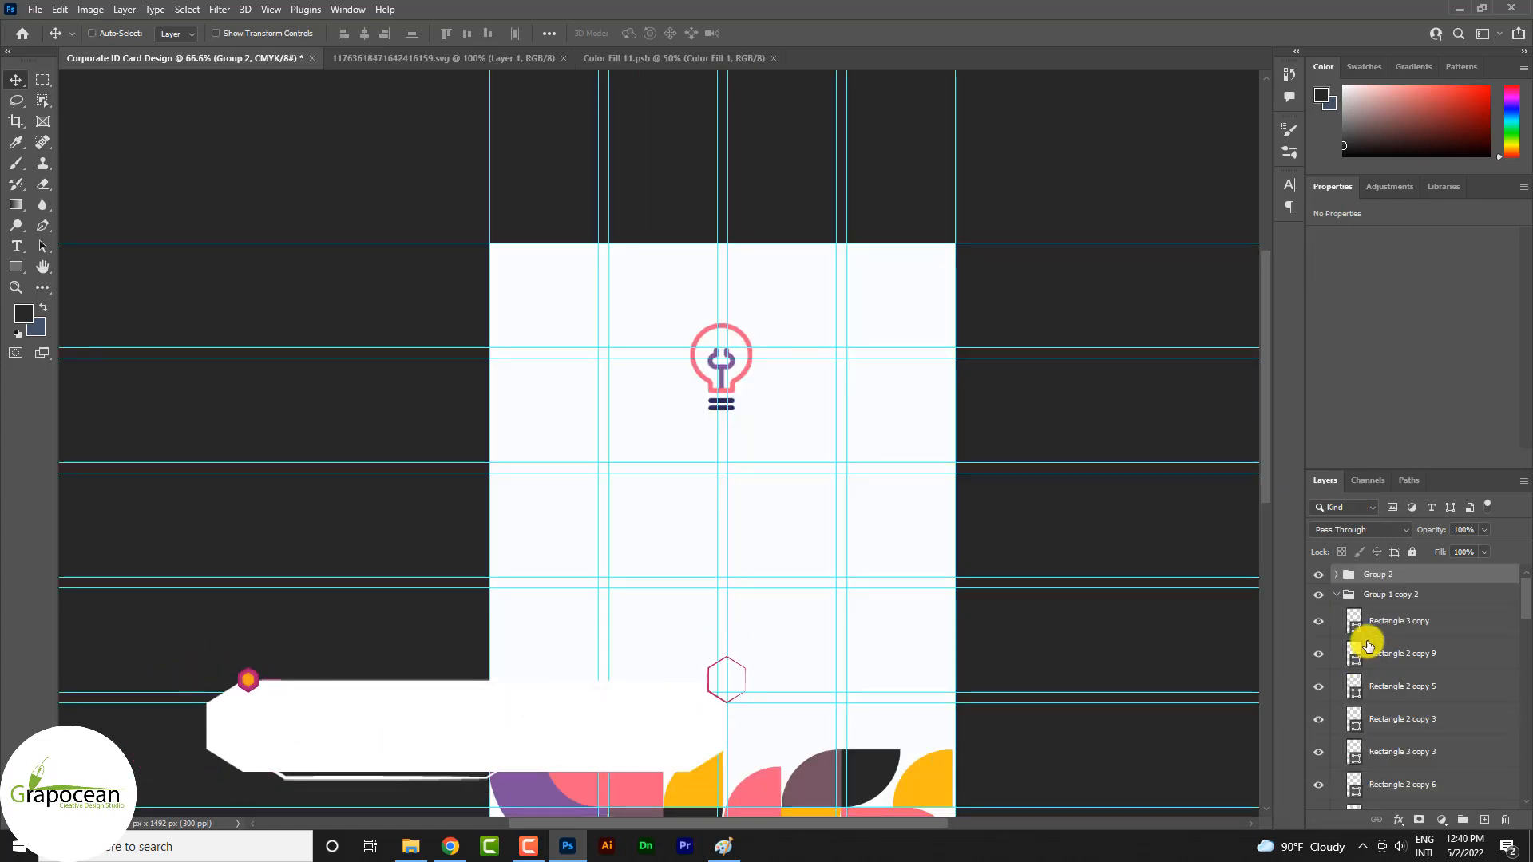
Add the title text "Company Logo" in the Anton font directly beneath the light-bulb icon
scroll(777, 413, "down", 3)
scroll(797, 418, "up", 3)
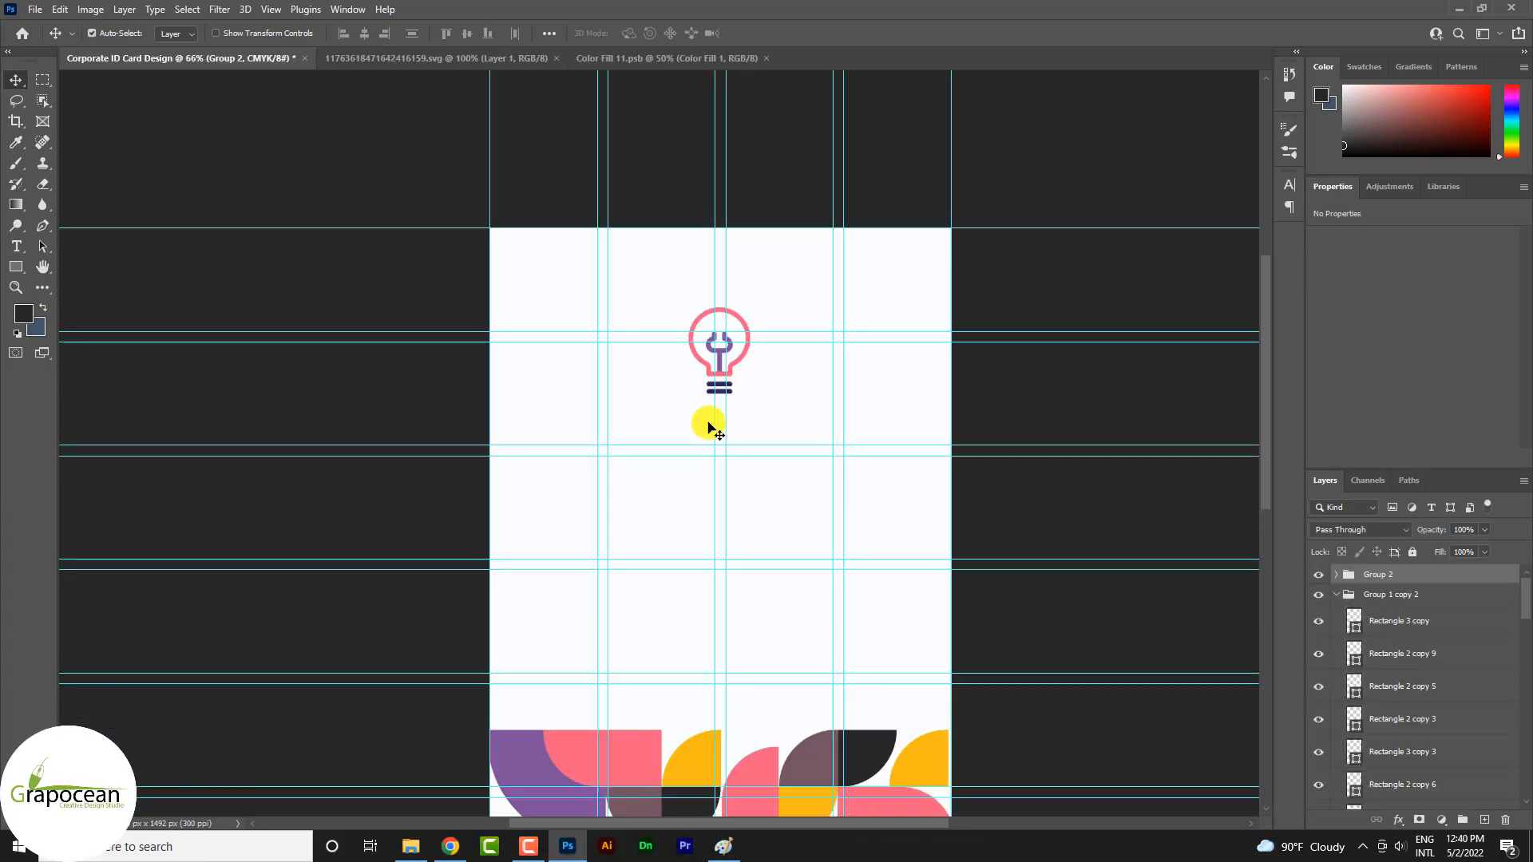
key("t")
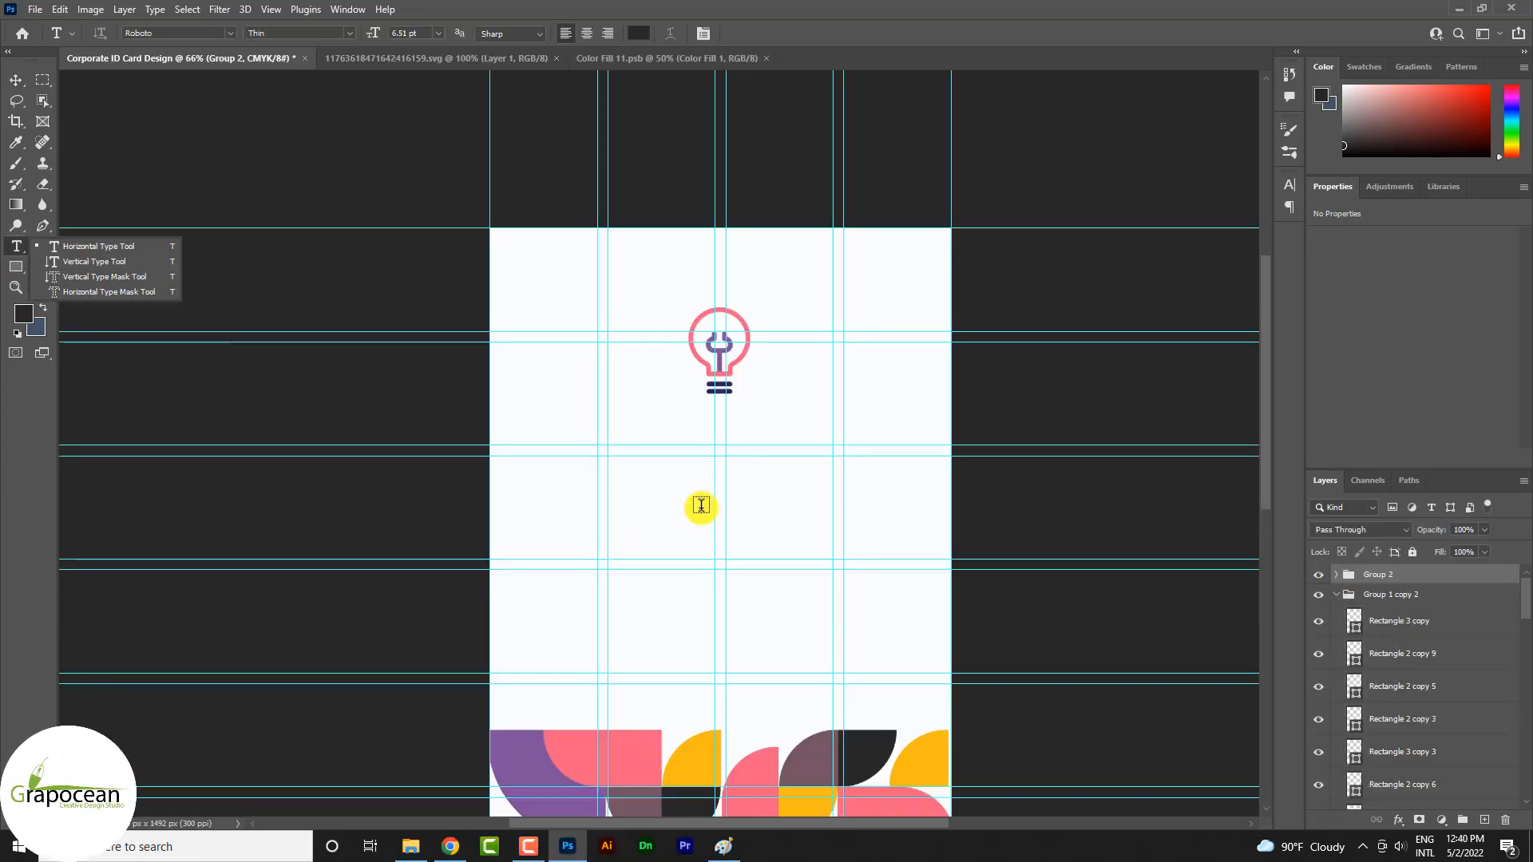
left_click(684, 439)
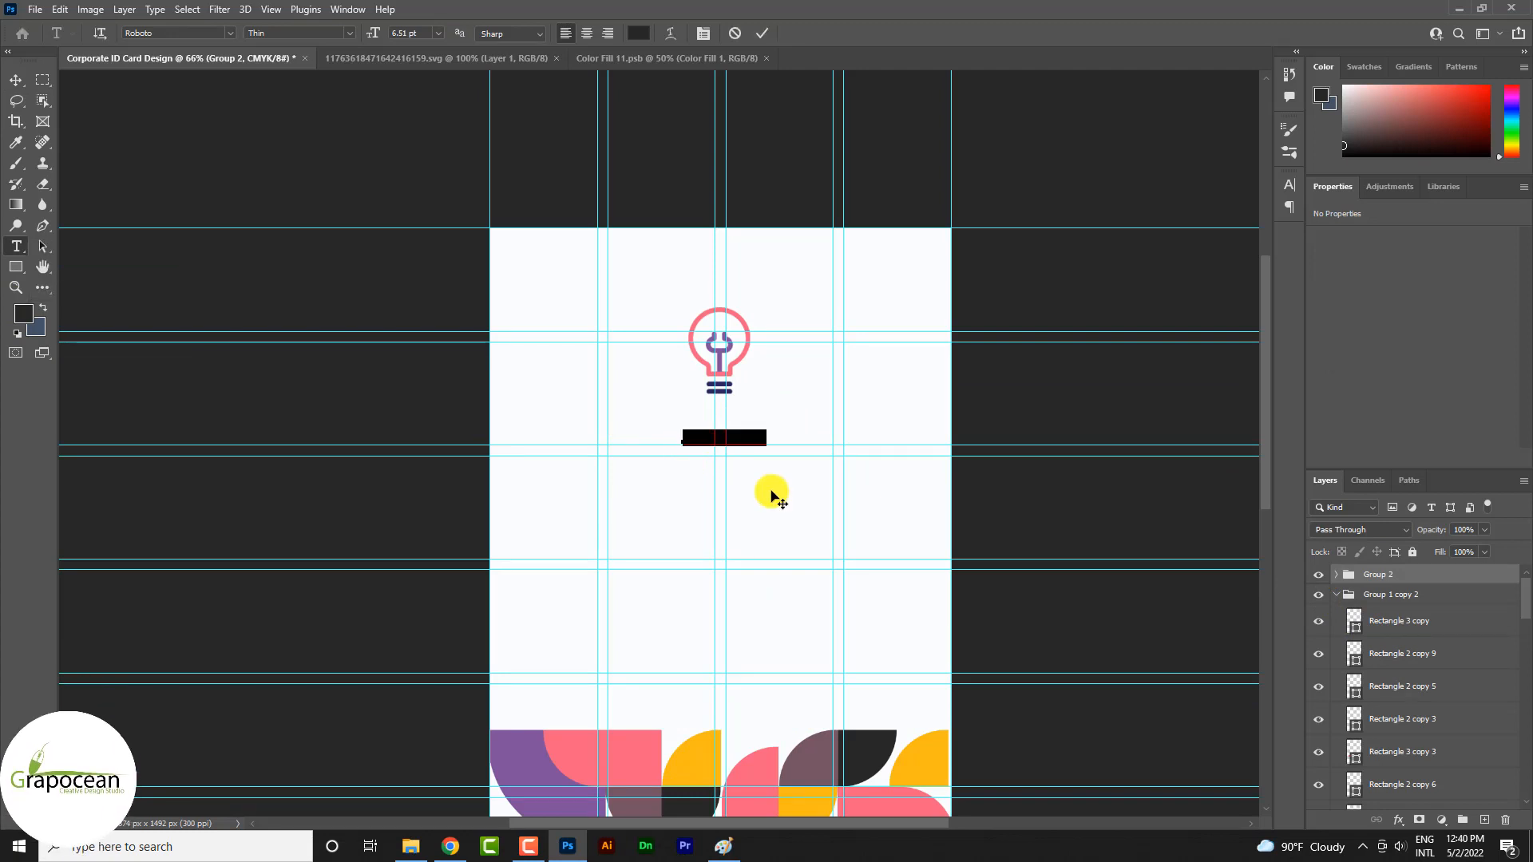
left_click(238, 34)
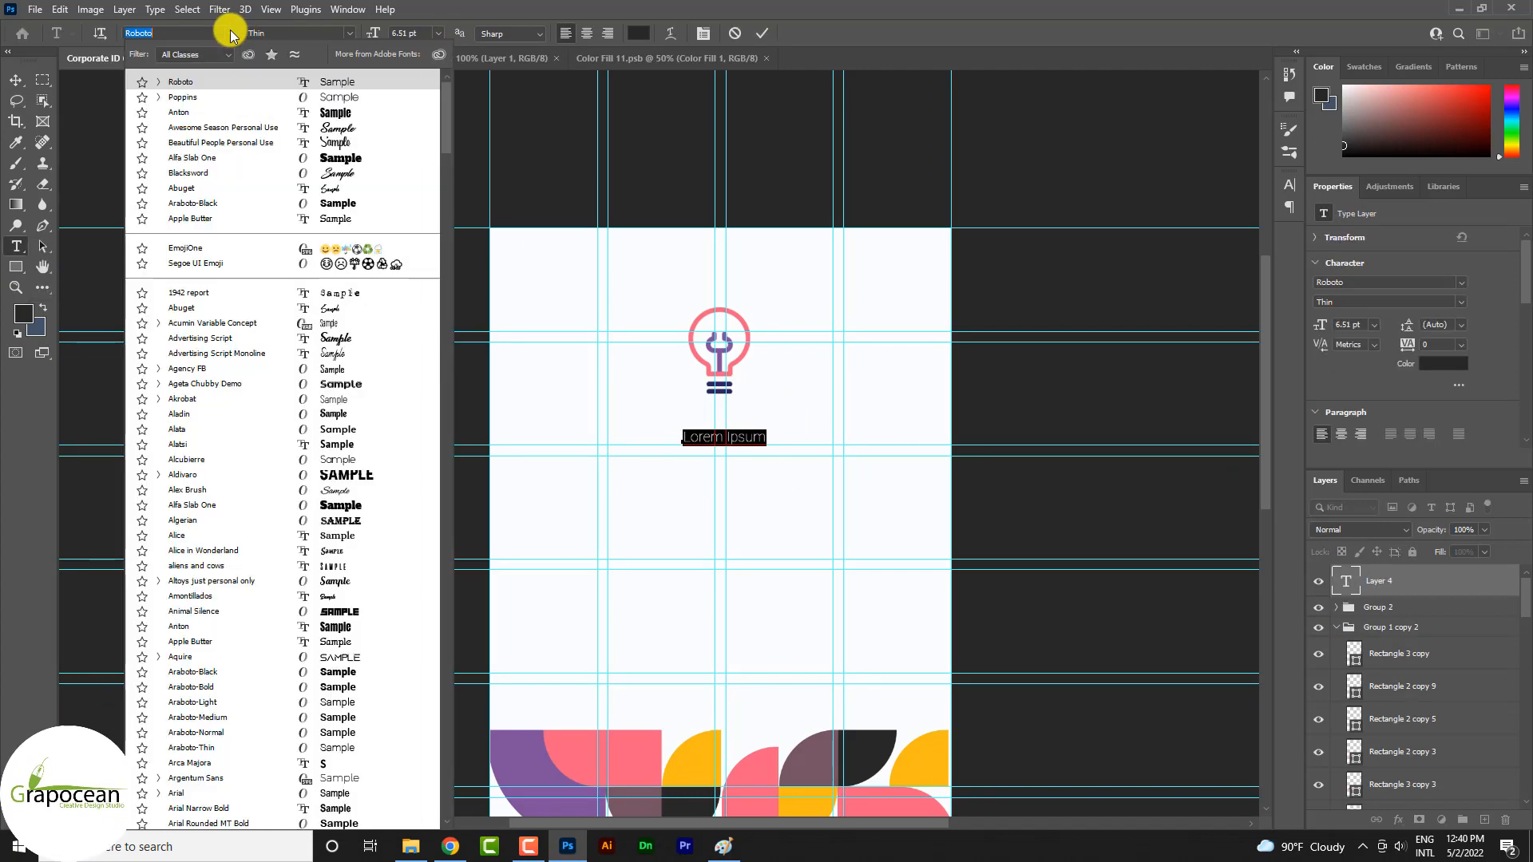
left_click(311, 113)
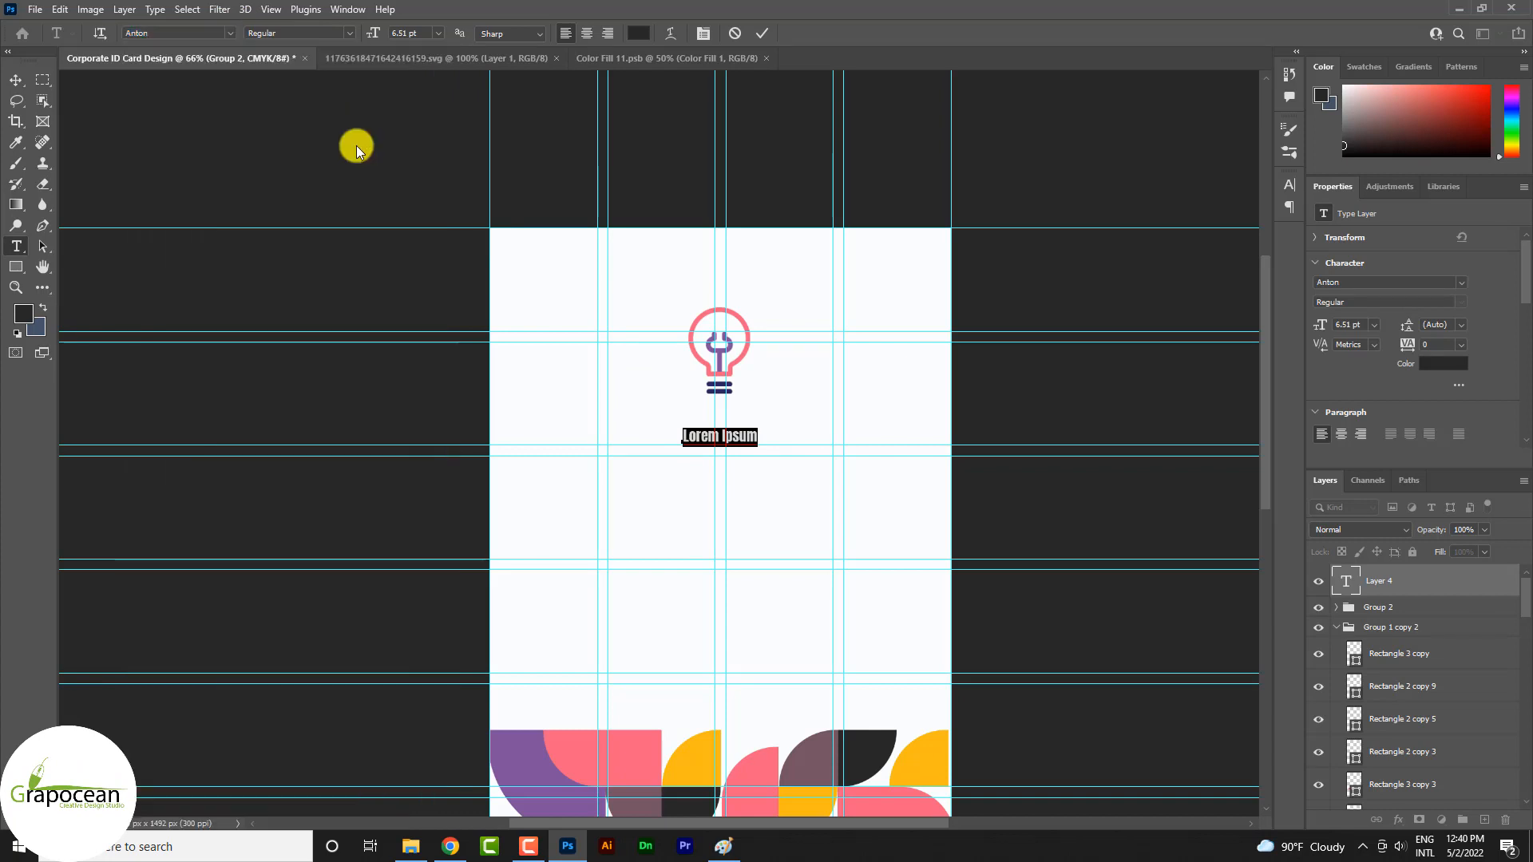
type("COMPANY LOGO")
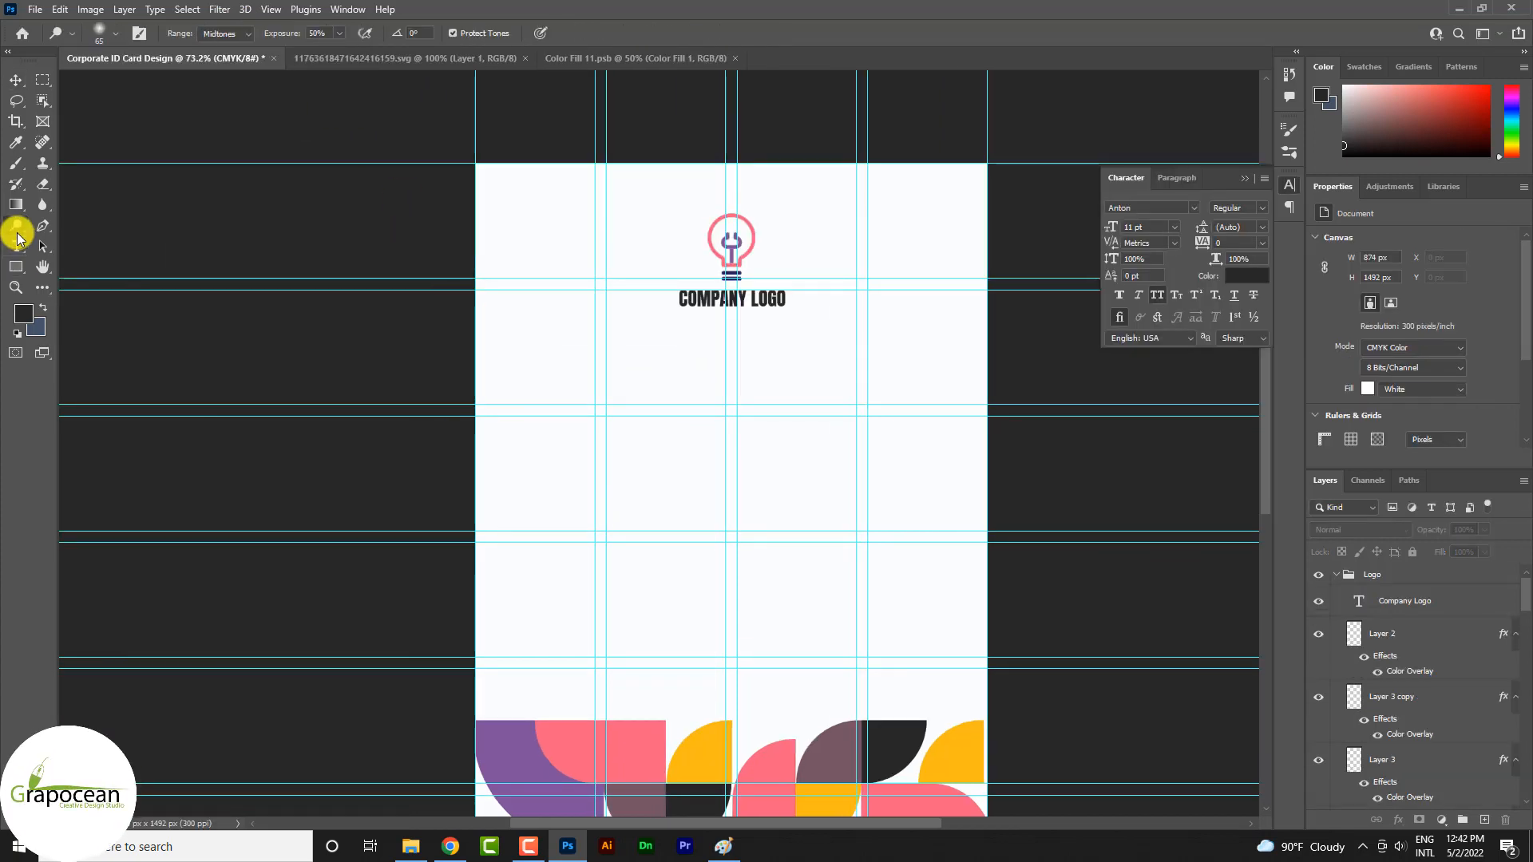
Recolor the word LOGO in the title with the pink f16280 sampled from the tile pattern
left_click(17, 241)
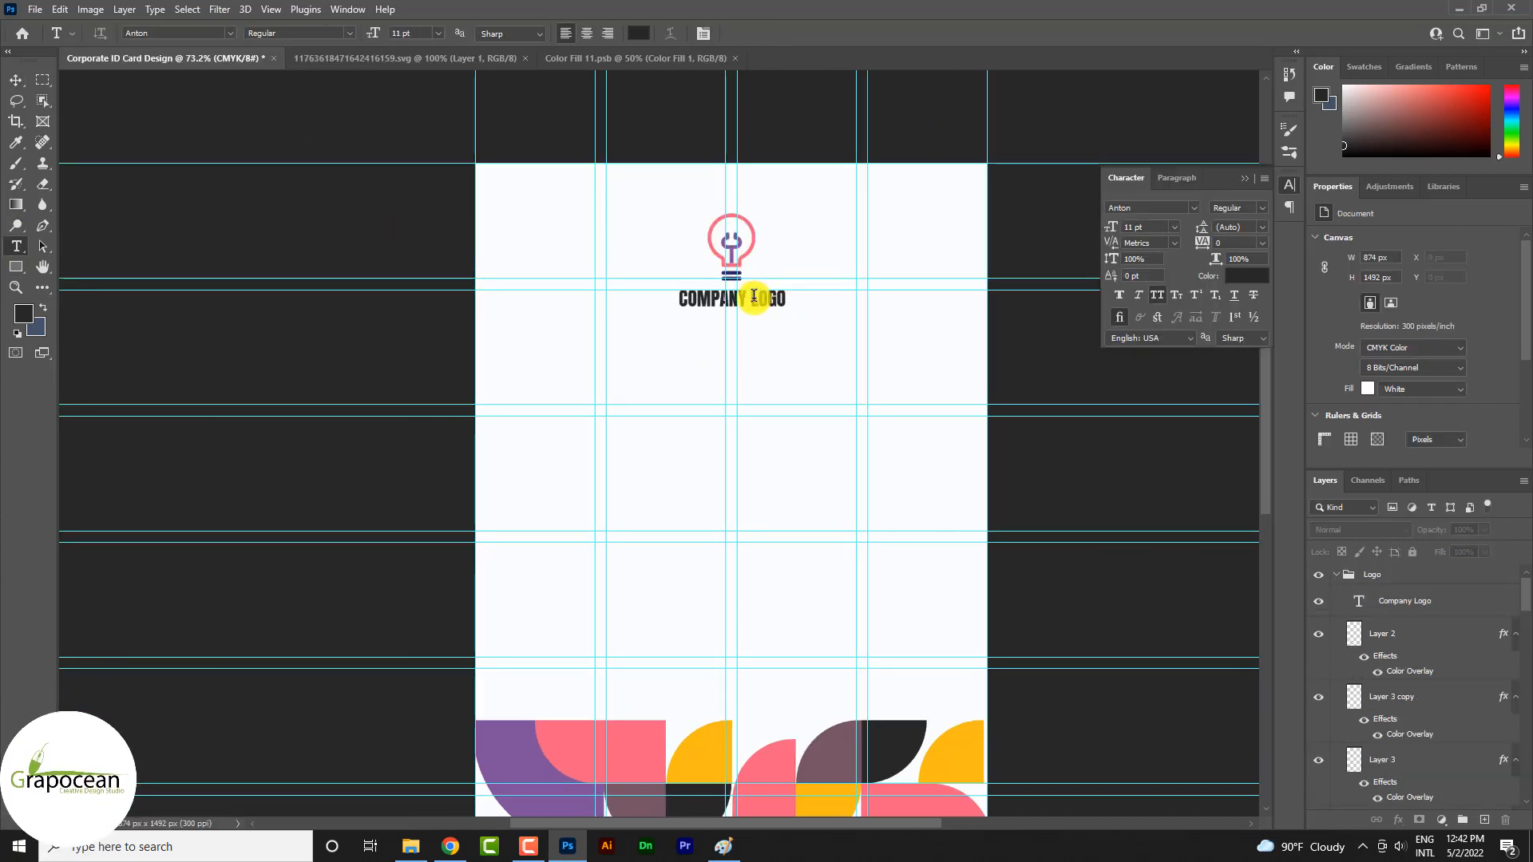
left_click_drag(750, 299, 821, 299)
left_click(638, 33)
left_click(700, 747)
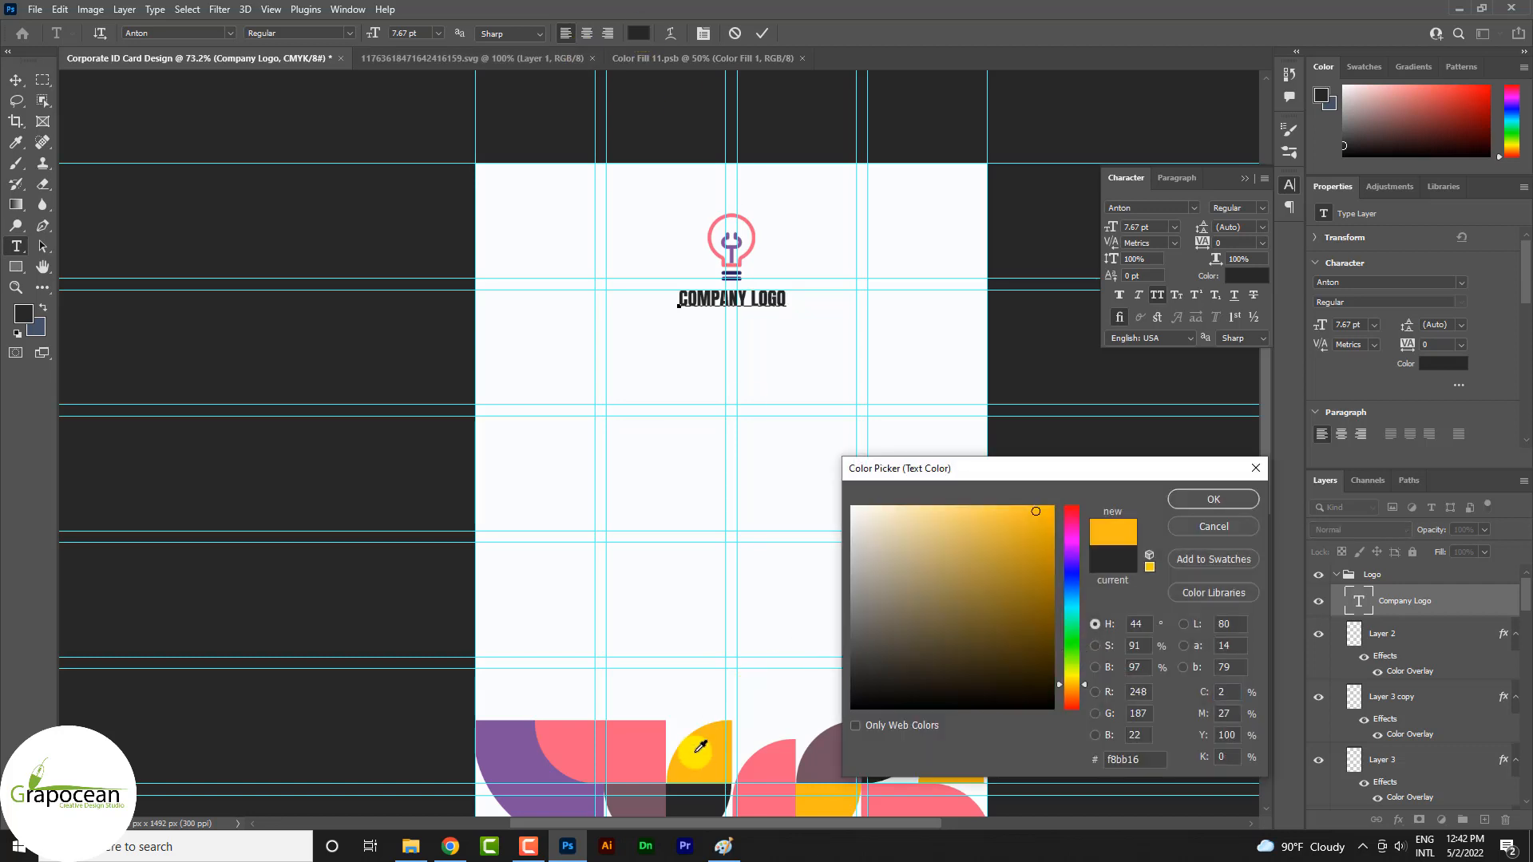
left_click(627, 743)
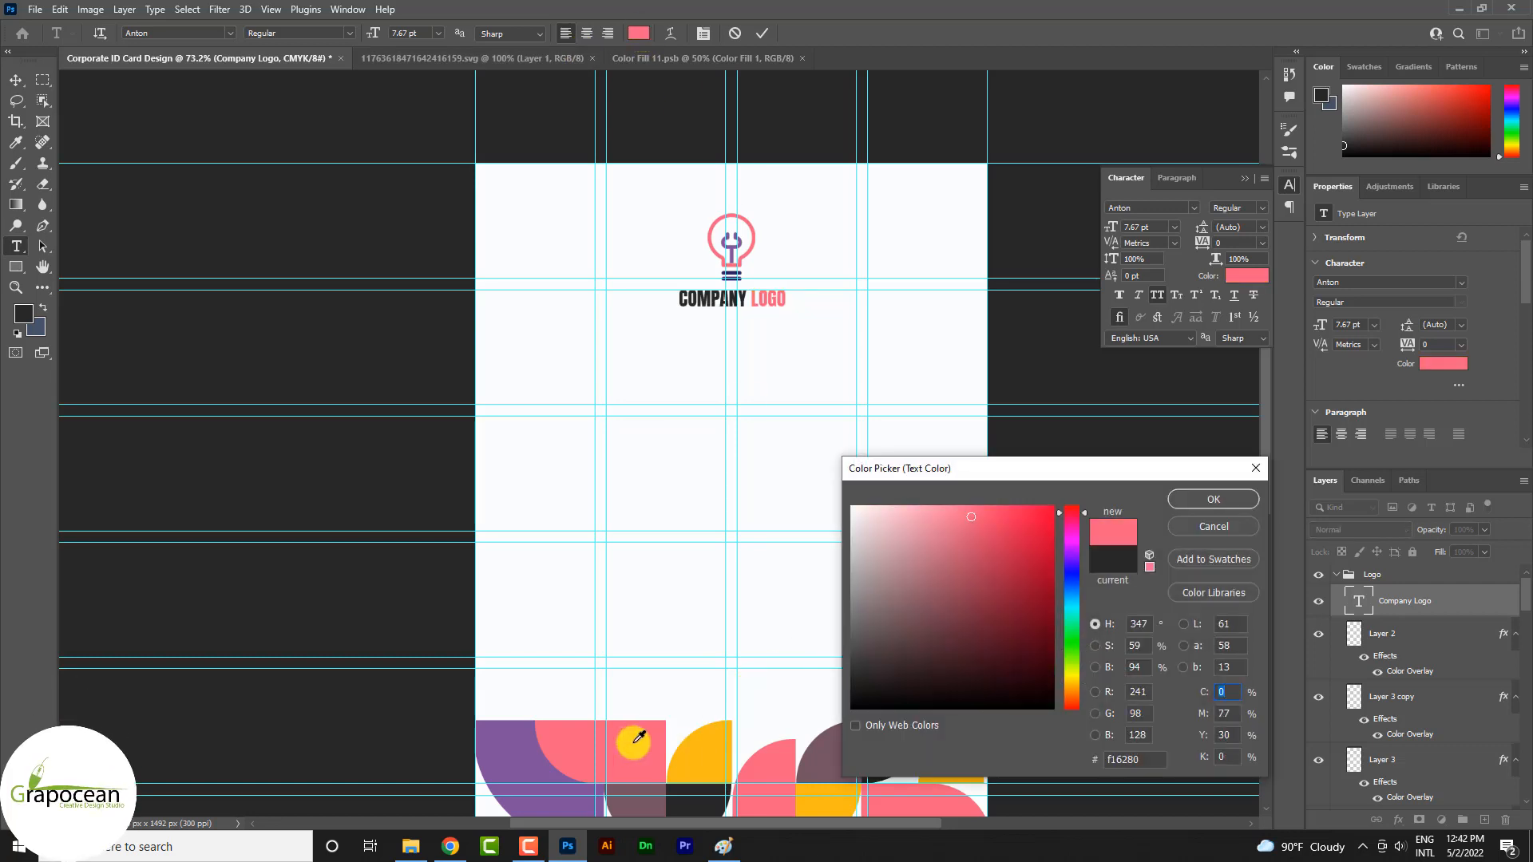
left_click(1234, 530)
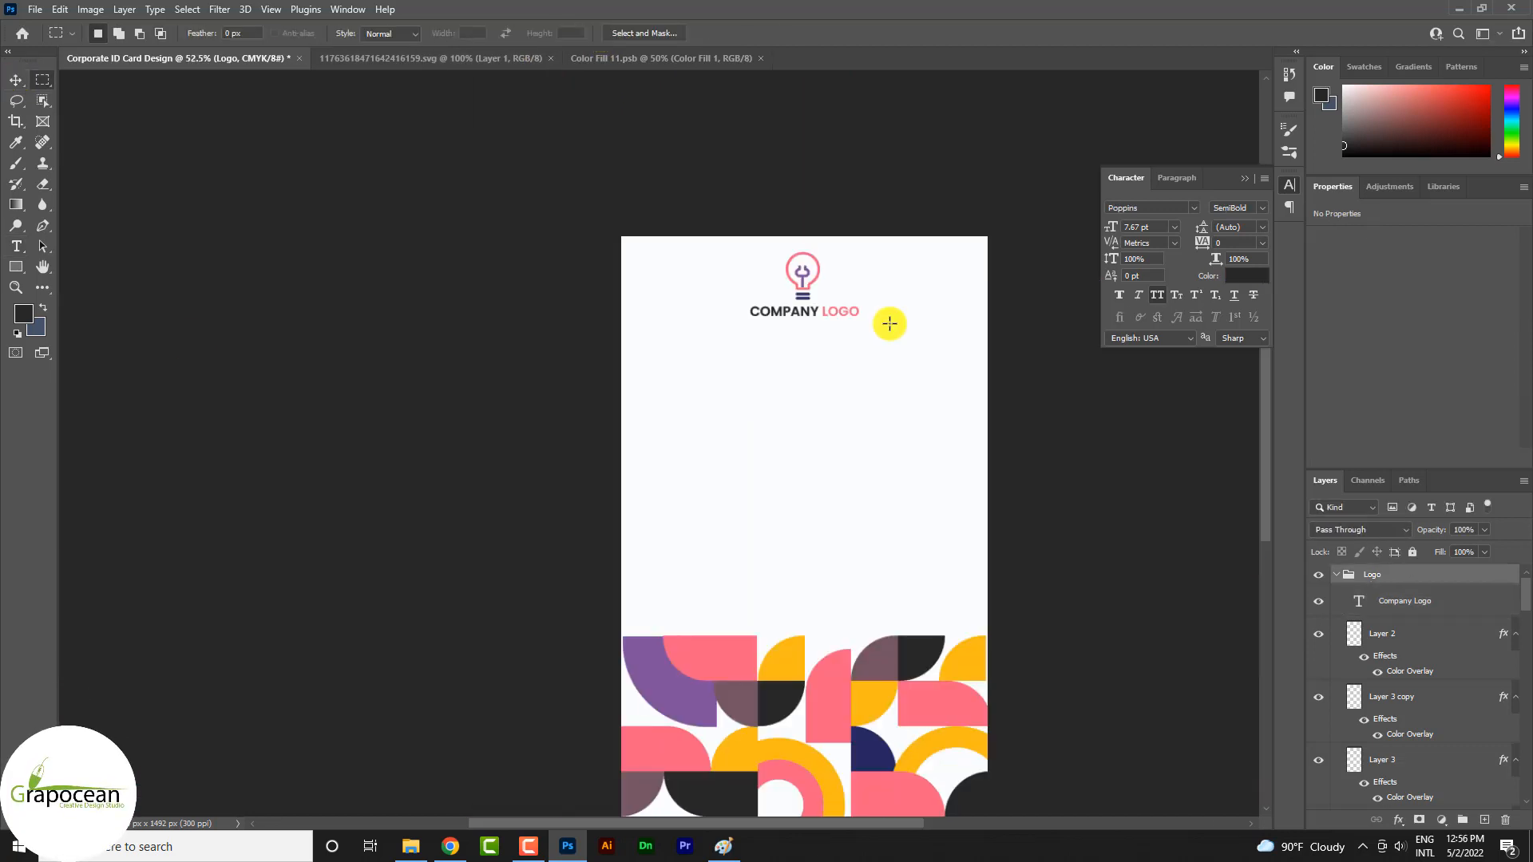
Add a text line with the card holder's full name in Poppins SemiBold below the company logo
scroll(836, 329, "up", 4)
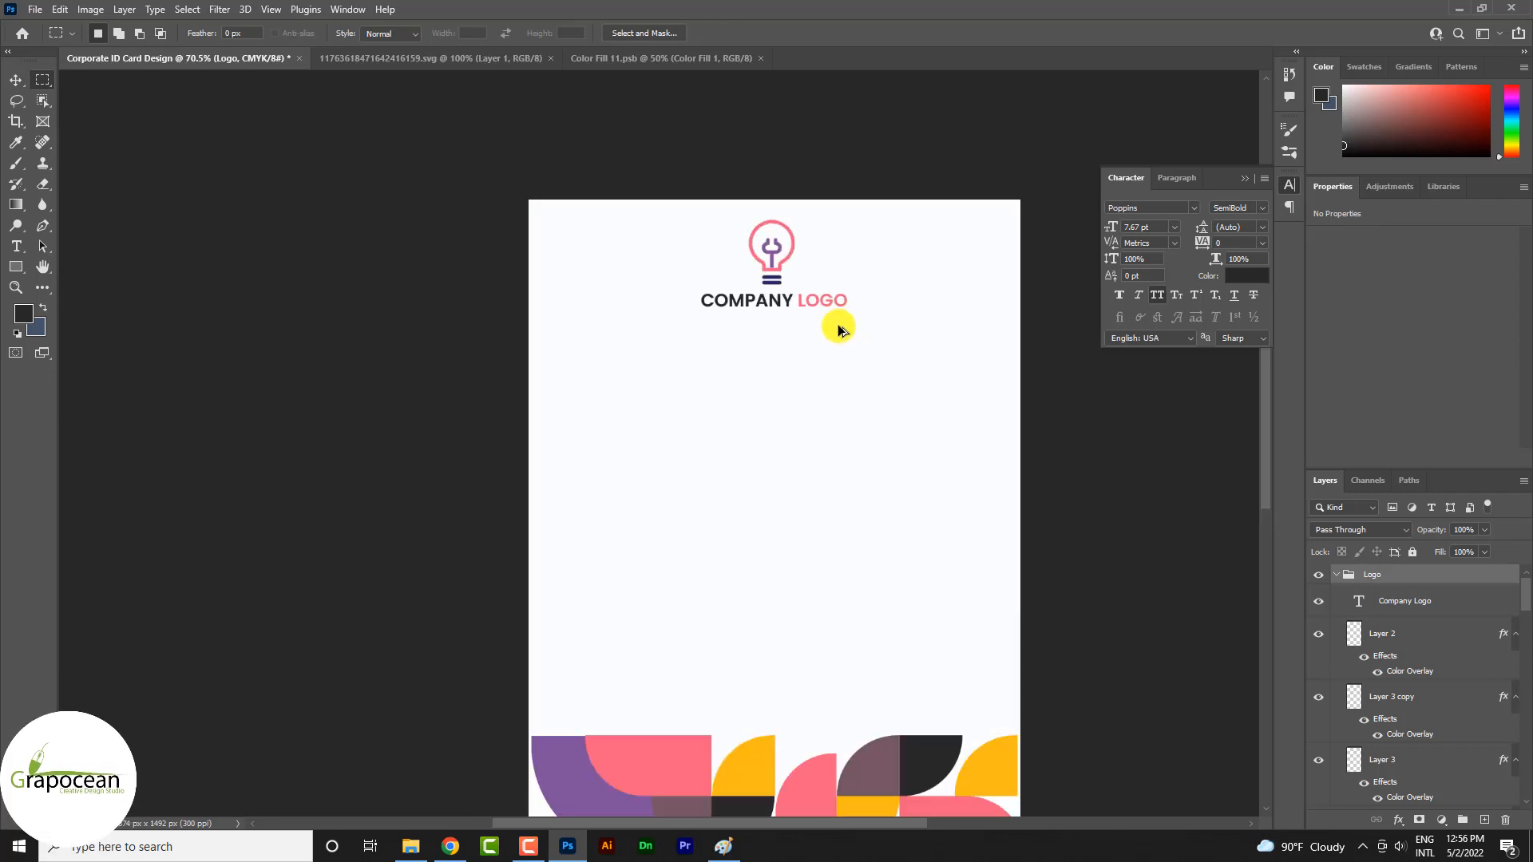
scroll(834, 334, "up", 1)
left_click(6, 249)
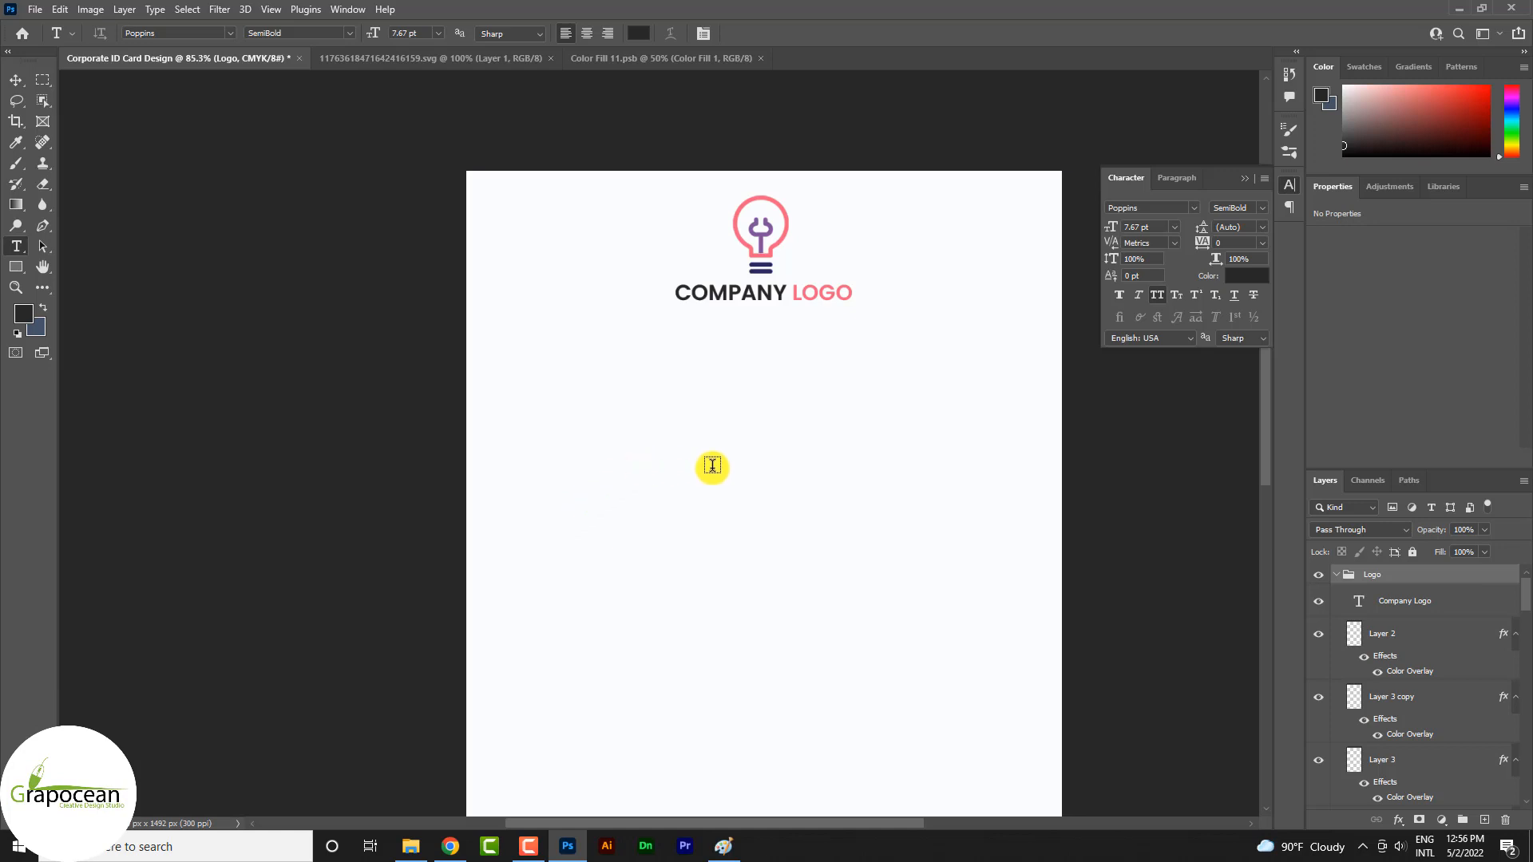
left_click(720, 409)
key("BackSpace")
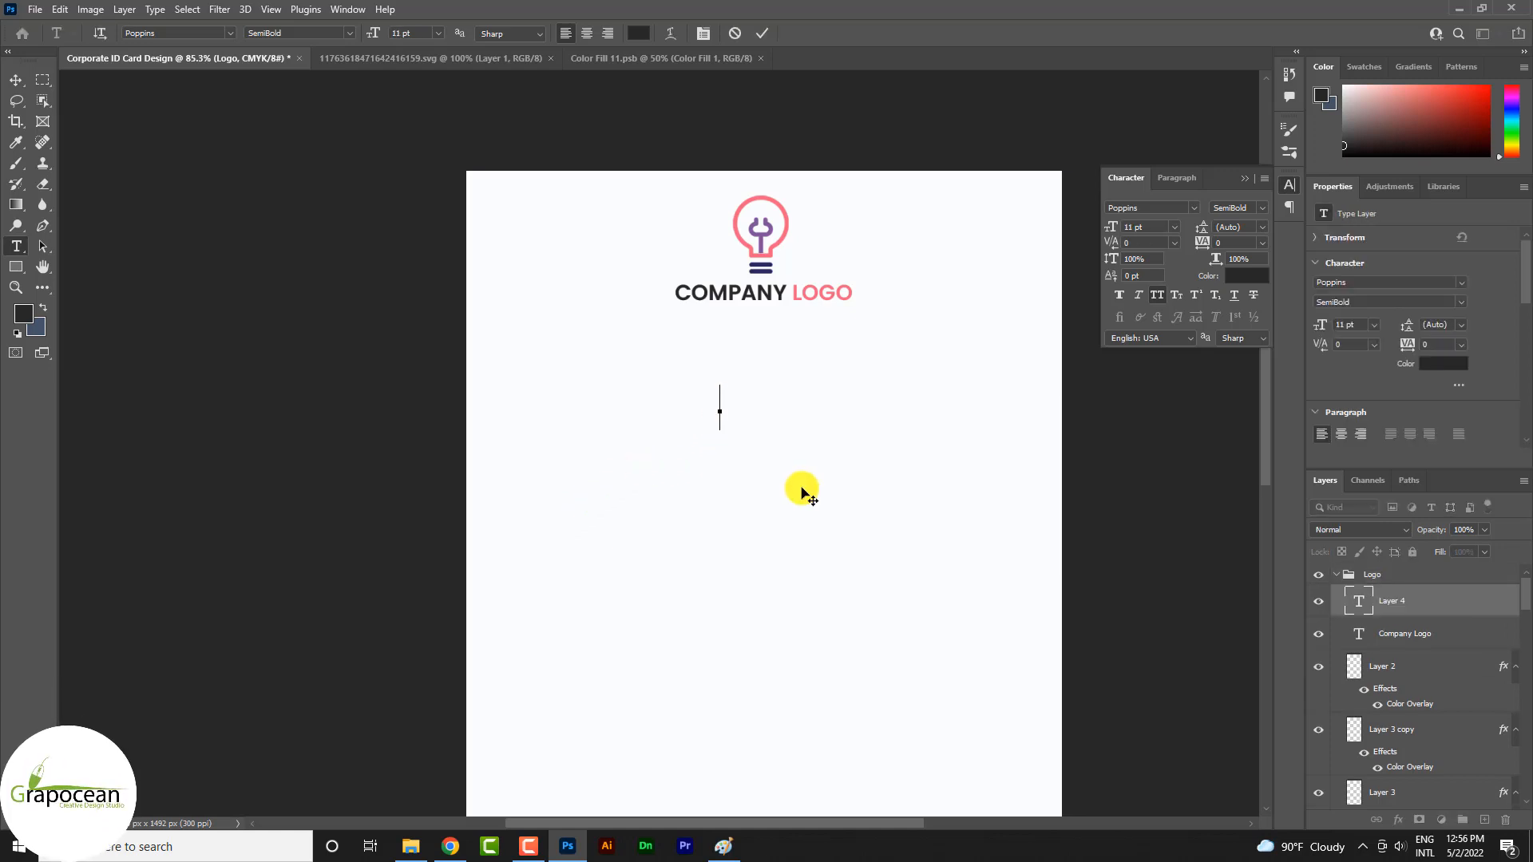
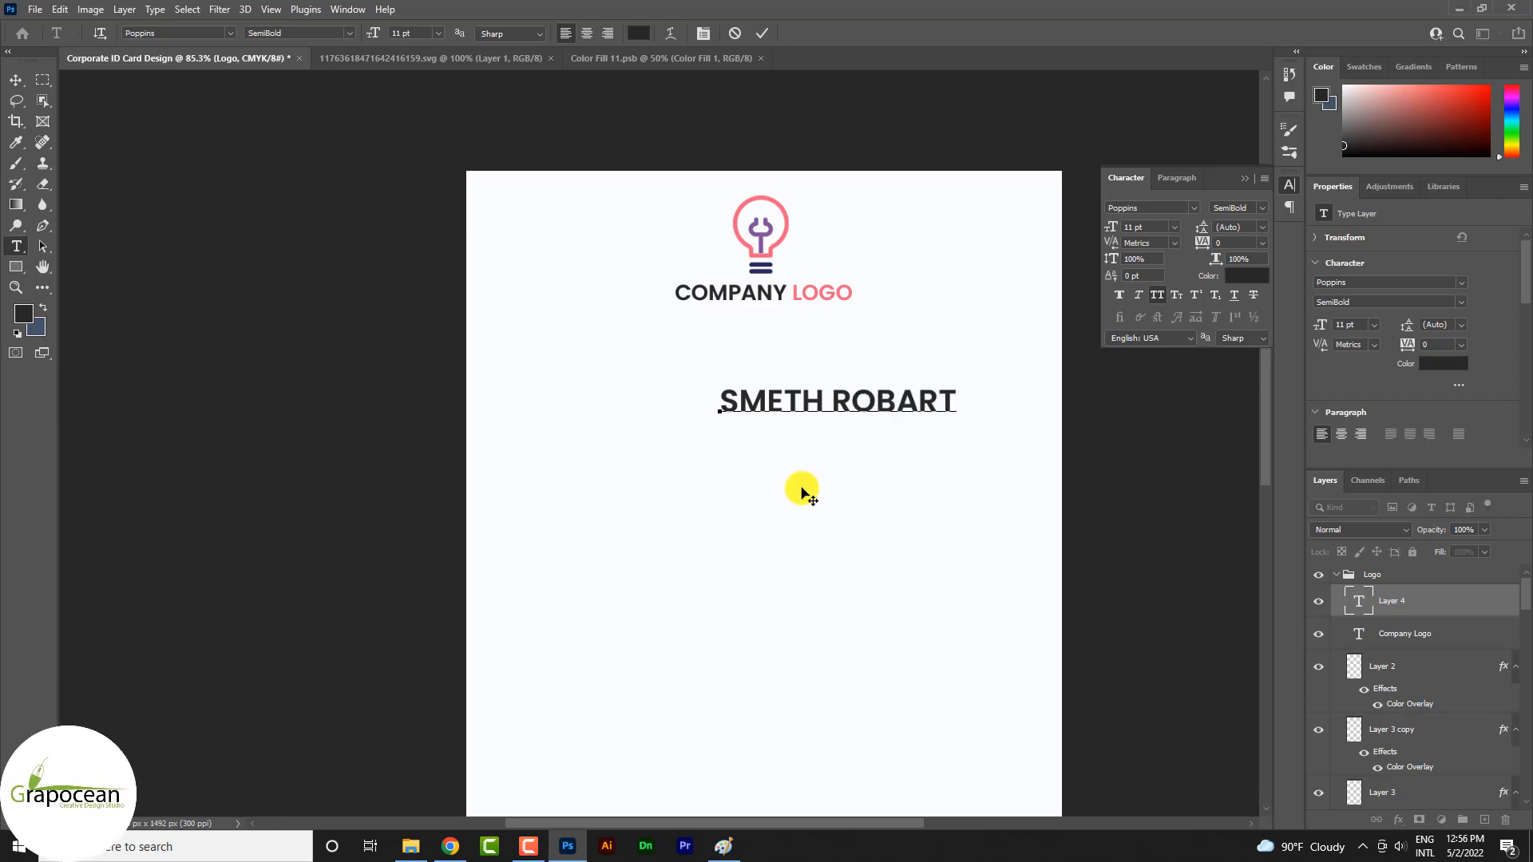
Set the card holder's name to a font size of 16 pt
left_click_drag(723, 405, 1245, 444)
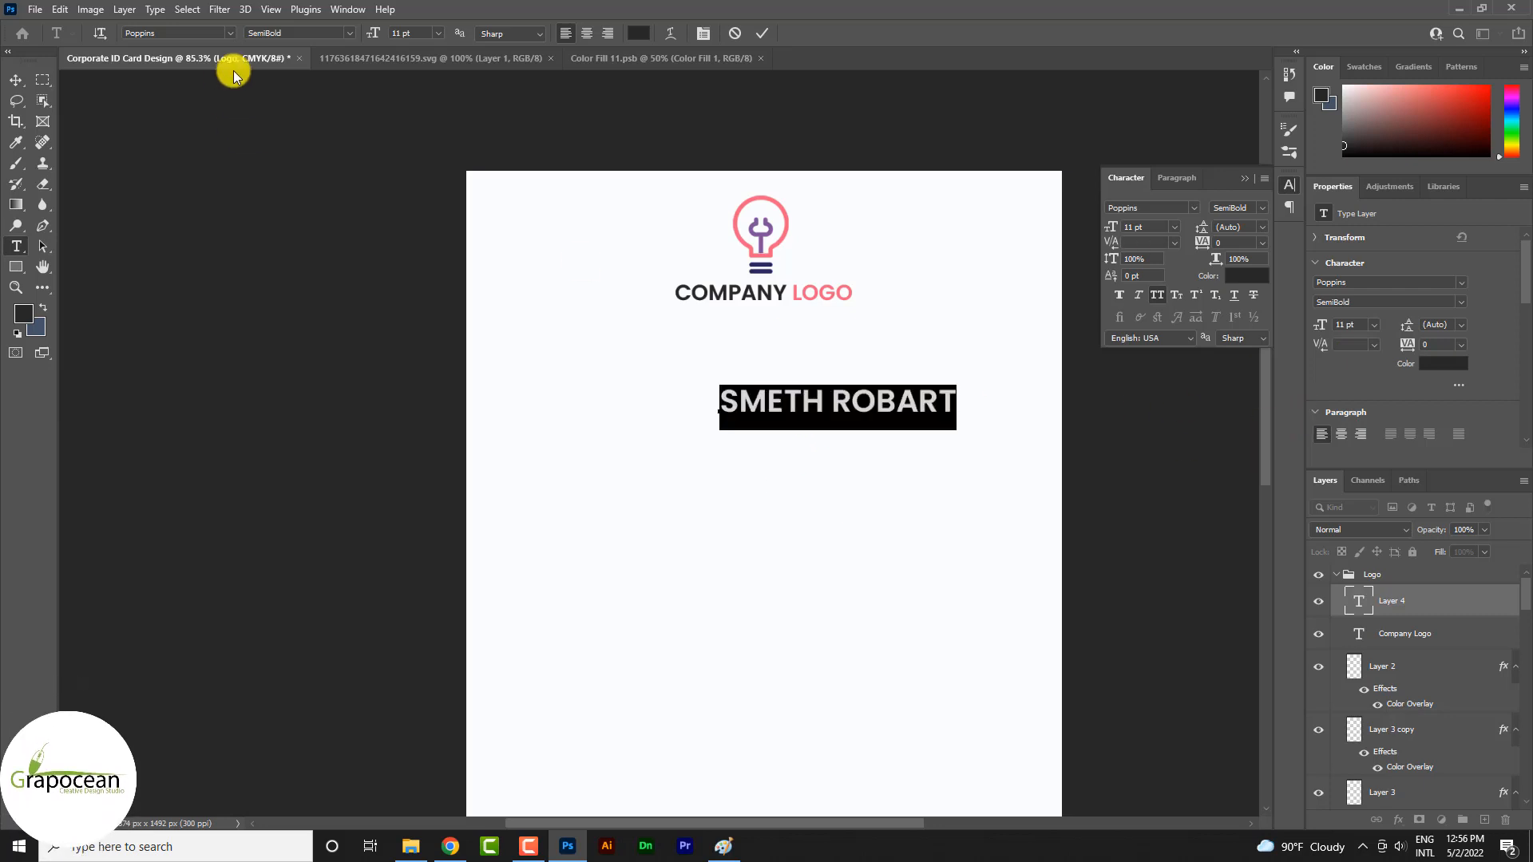
left_click(439, 34)
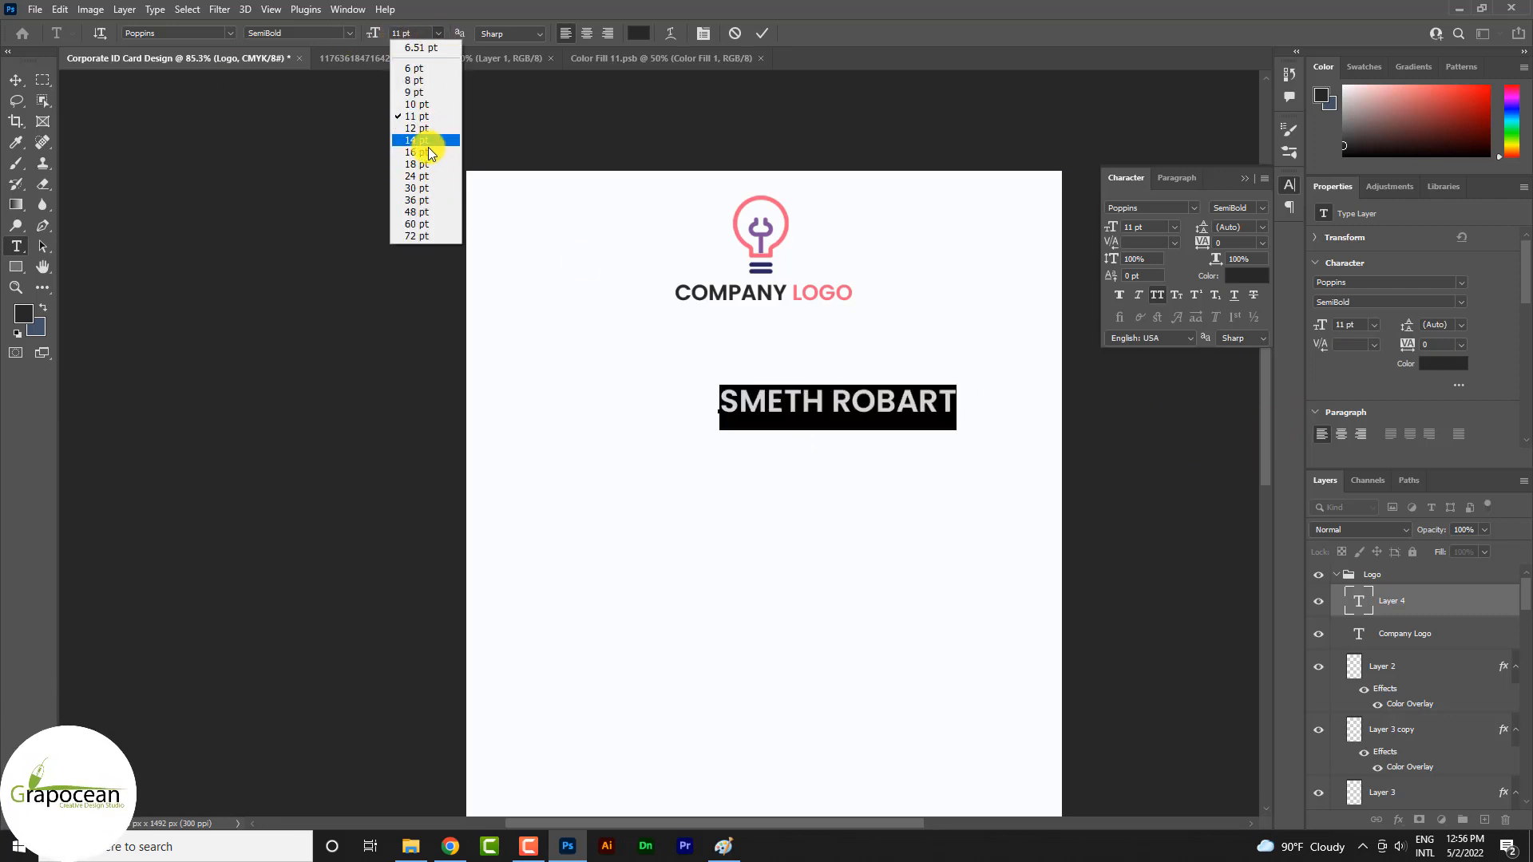
left_click(423, 152)
left_click(16, 79)
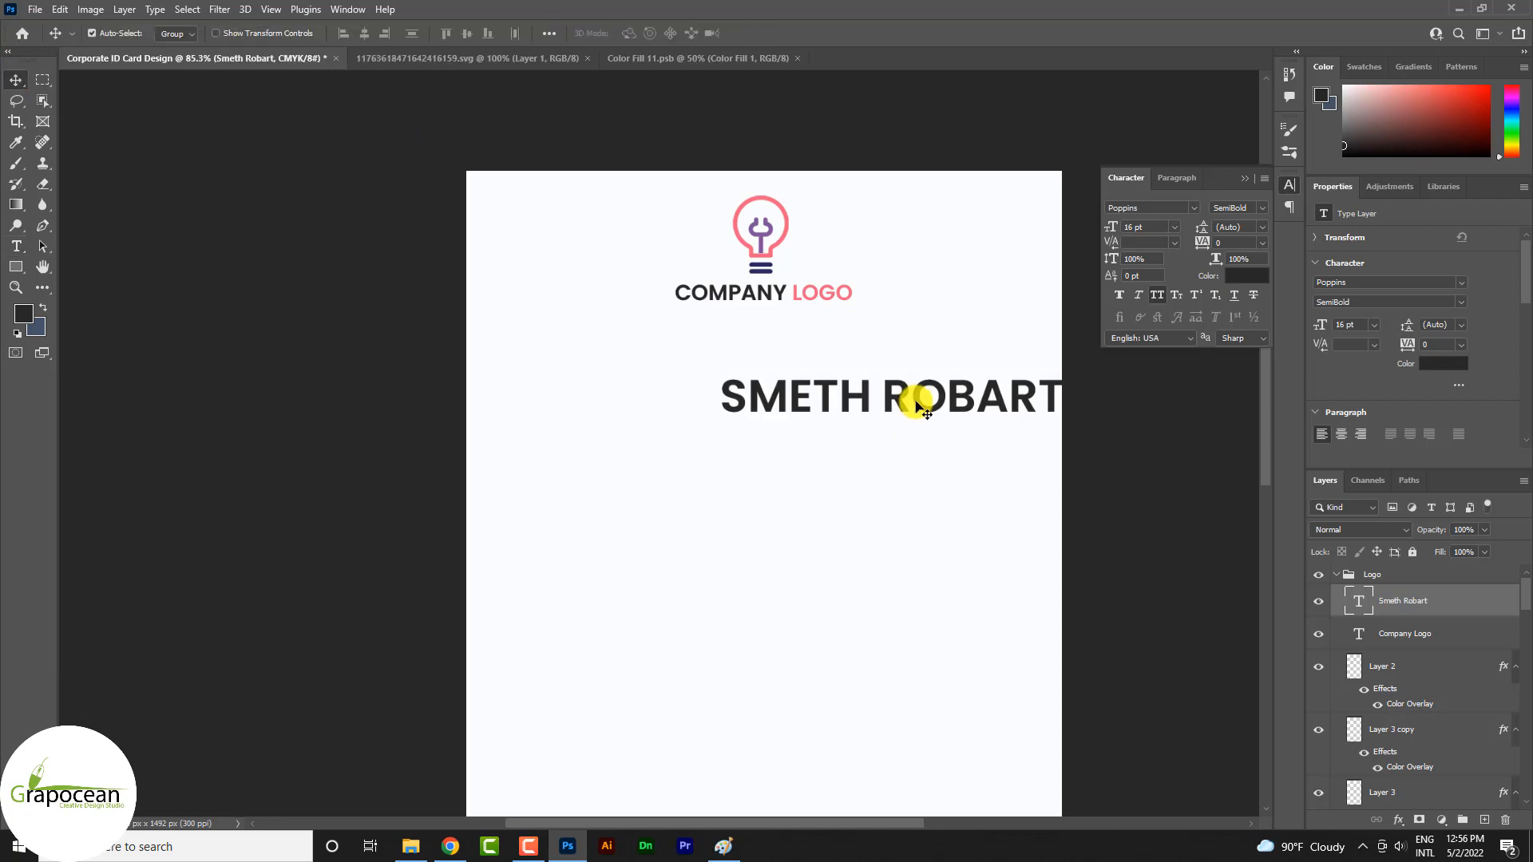
Move the name's text layer out of the Logo group to above it and center the name horizontally on the card
left_click_drag(907, 394, 790, 378)
key("ctrl+z")
left_click_drag(1420, 609, 1415, 568)
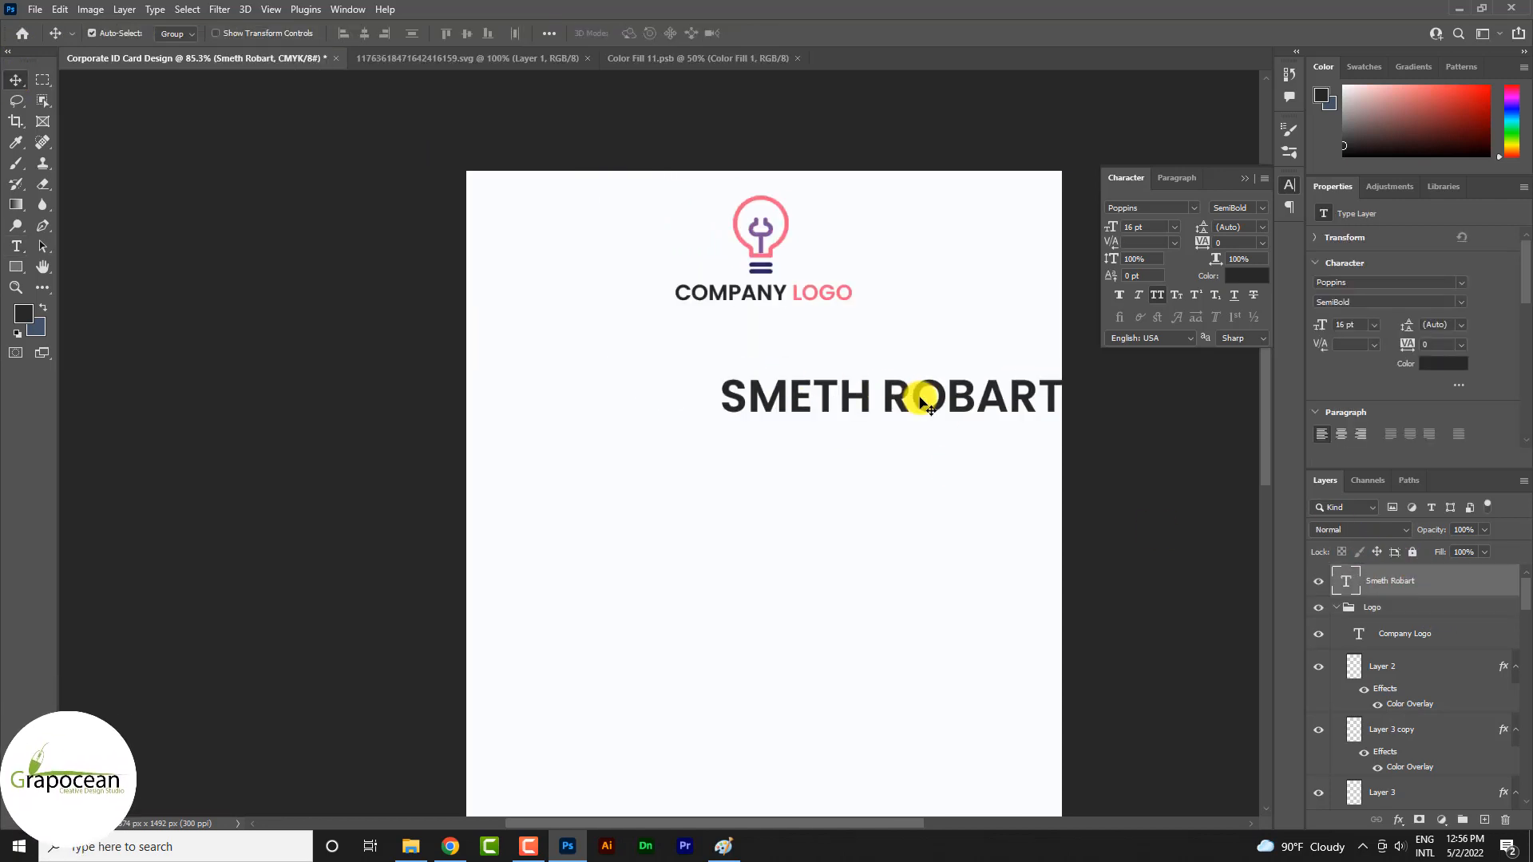
left_click(364, 33)
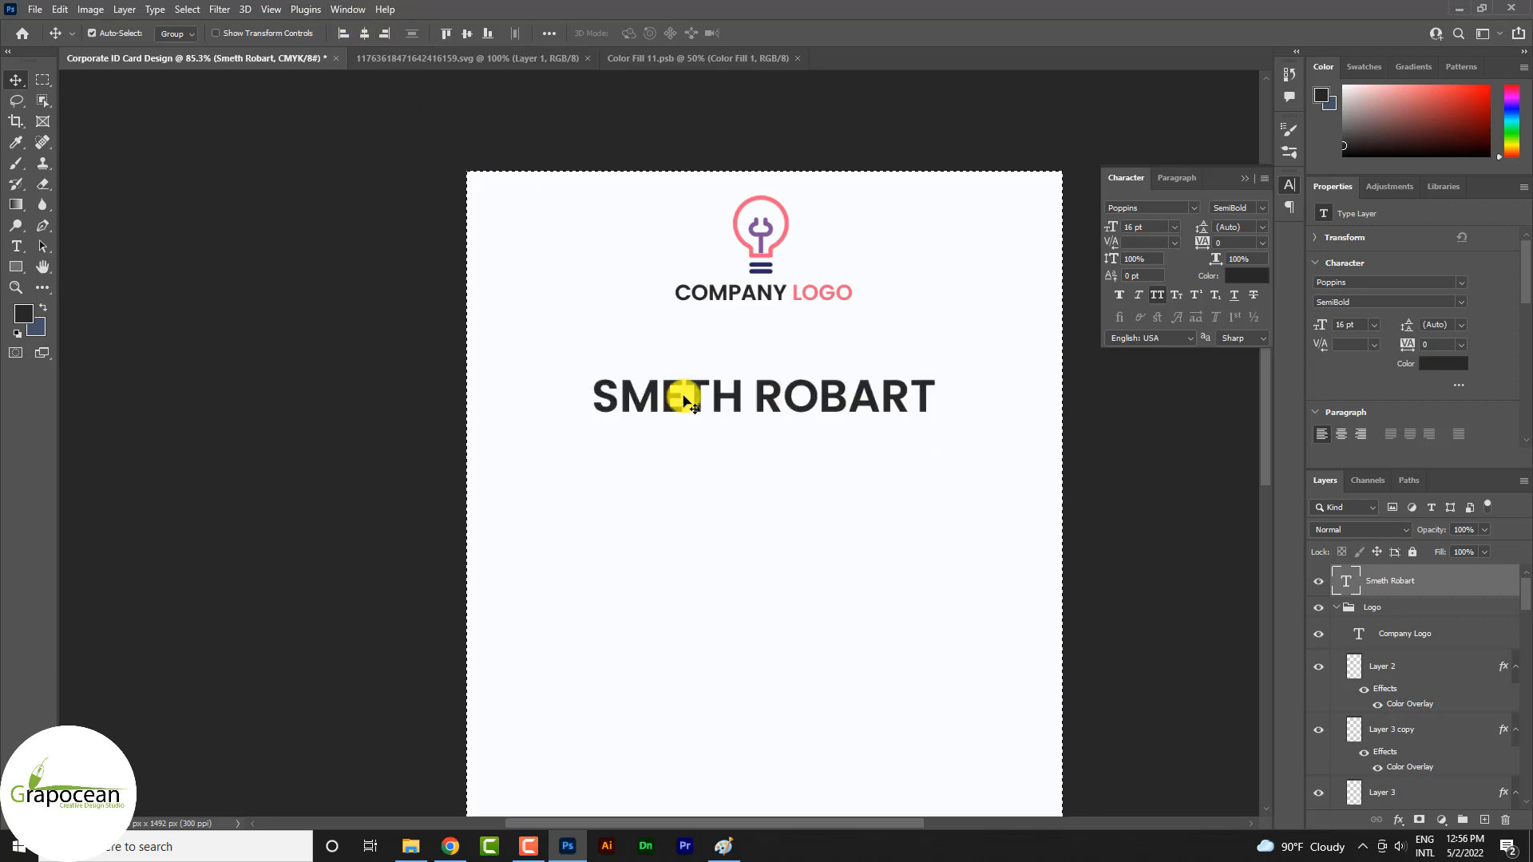
Set the tracking of the whole name line to -10 and deselect the canvas selection
left_click(16, 245)
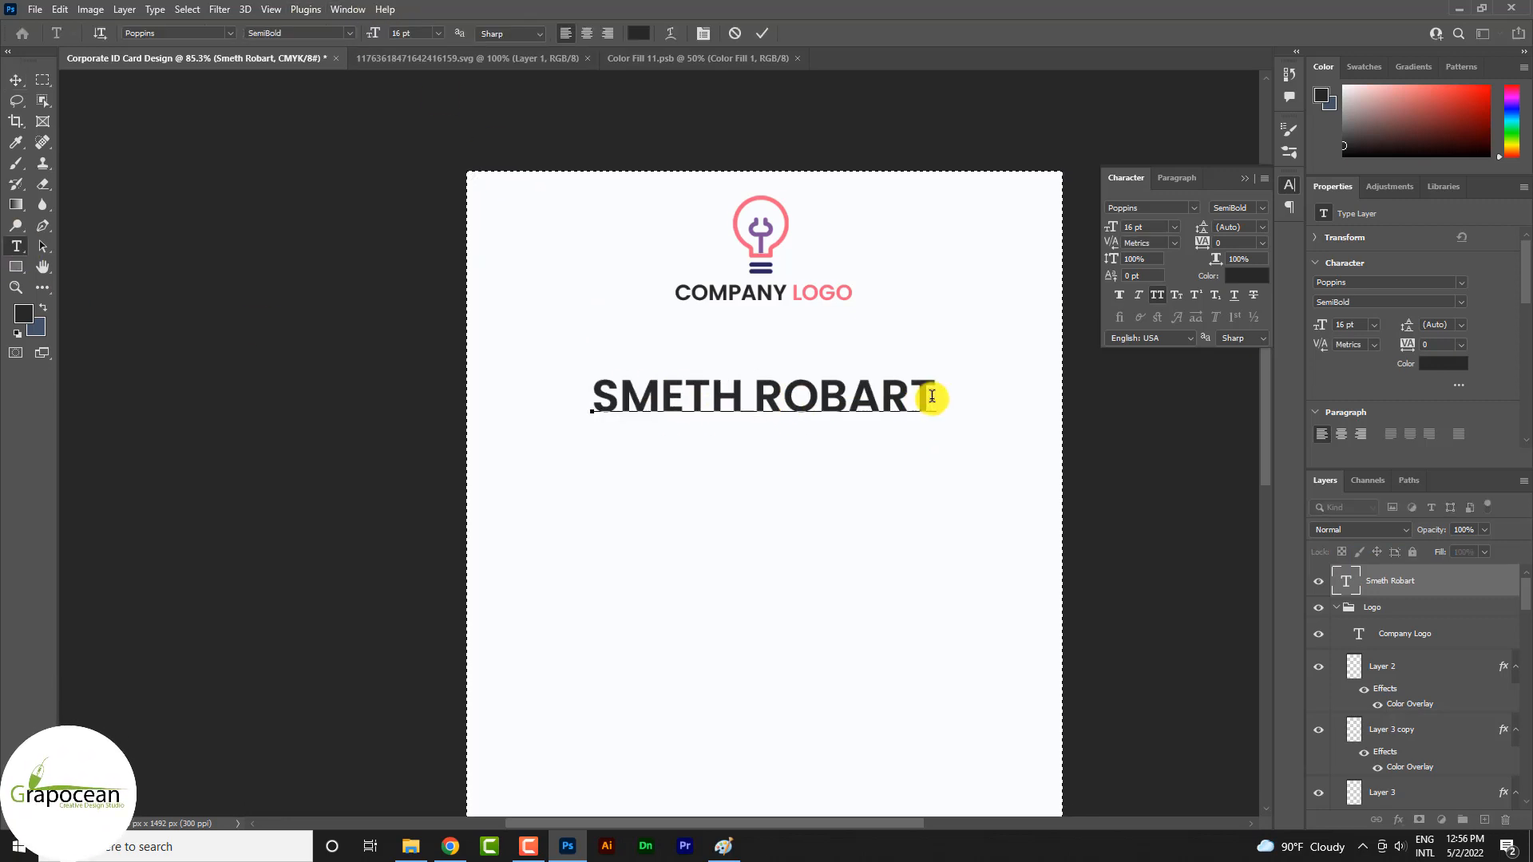
left_click_drag(926, 396, 400, 393)
left_click(1262, 242)
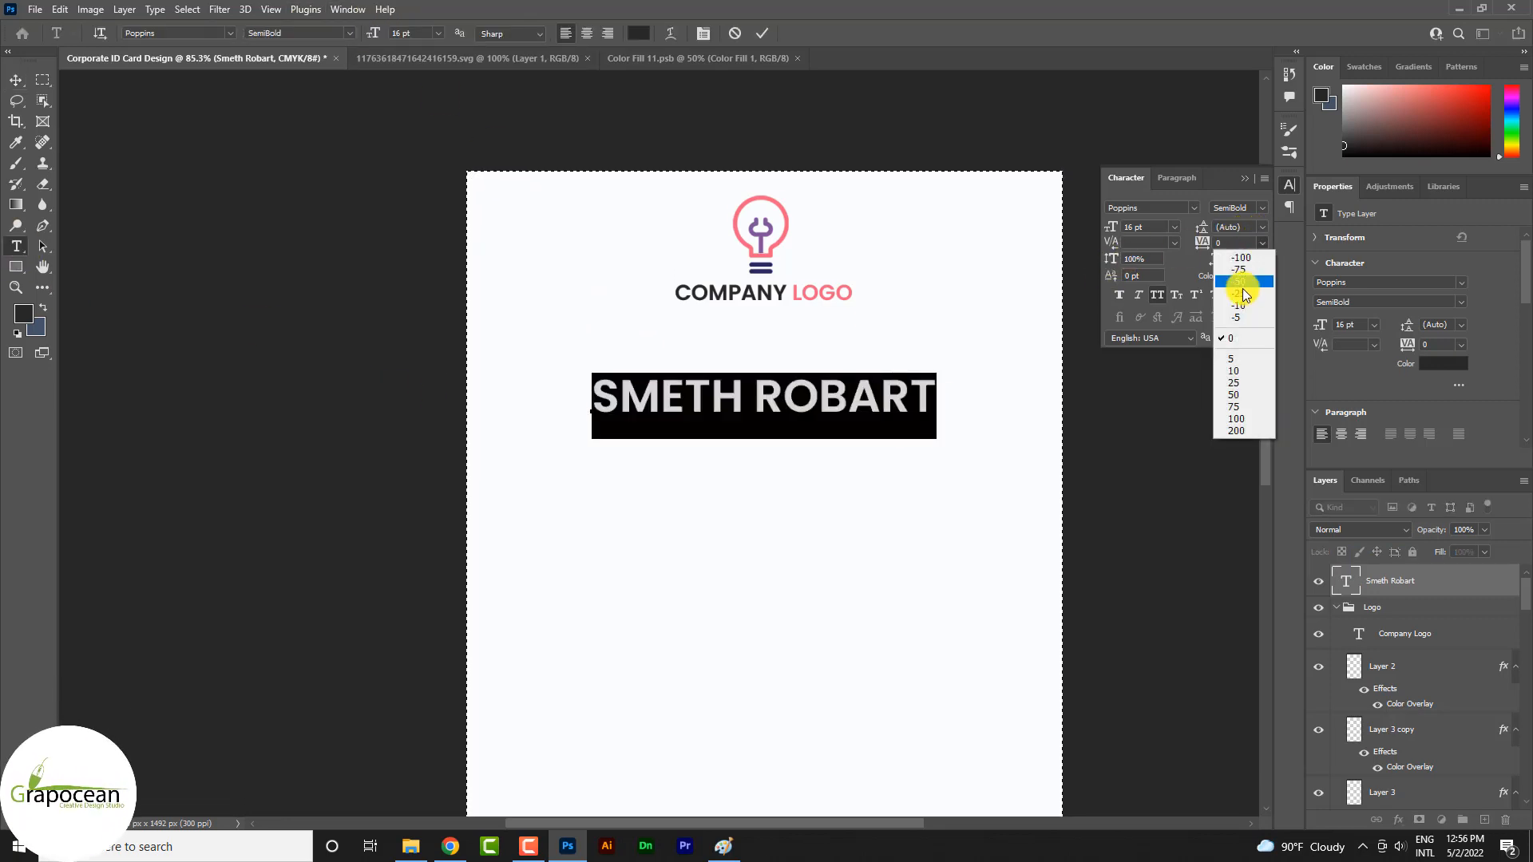
left_click(1244, 310)
left_click(41, 81)
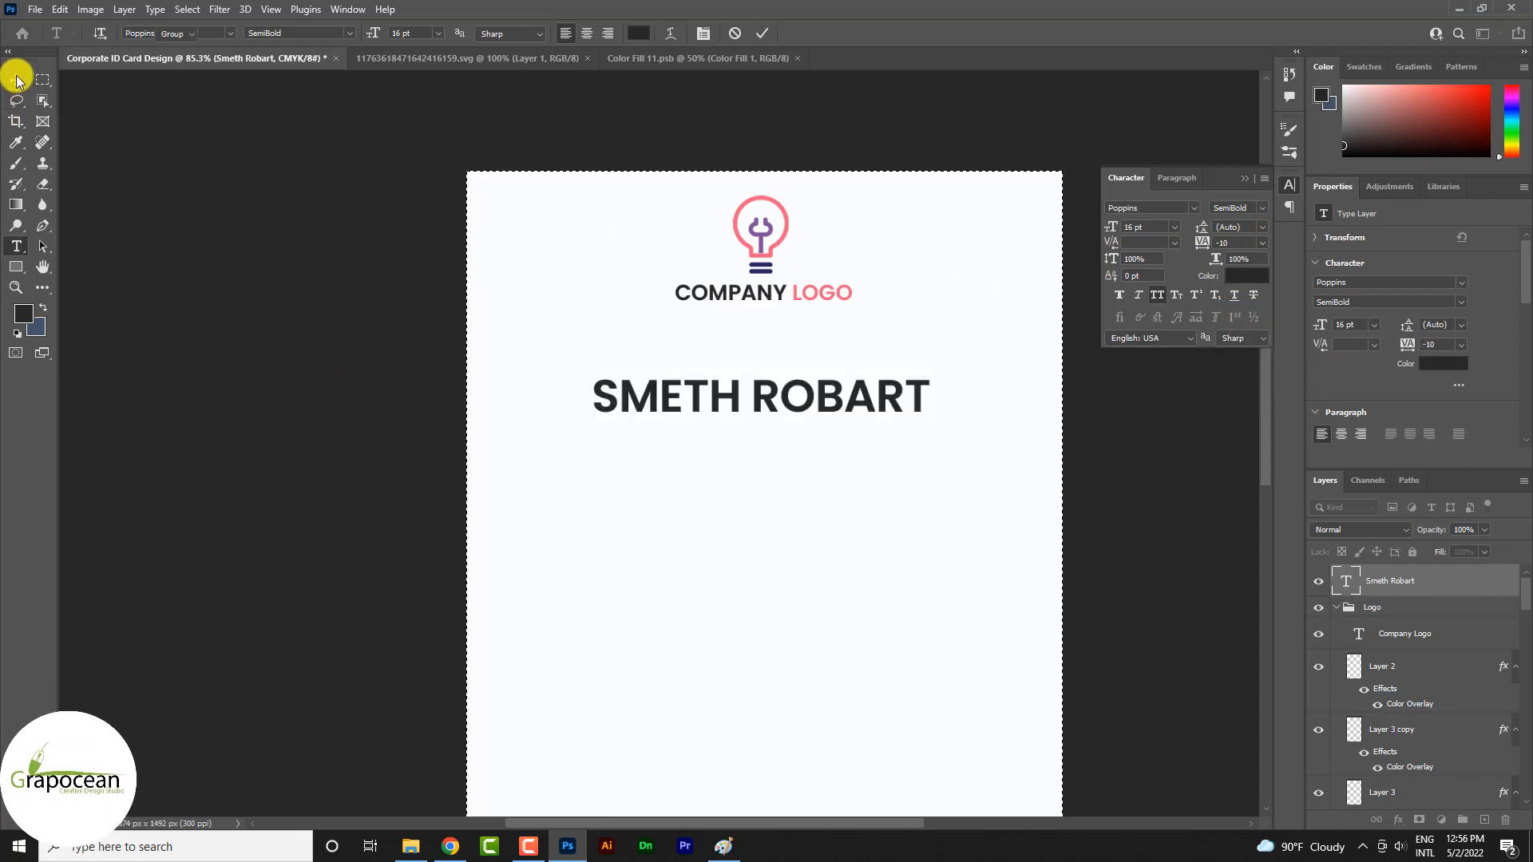
scroll(549, 370, "down", 3)
scroll(760, 387, "up", 3)
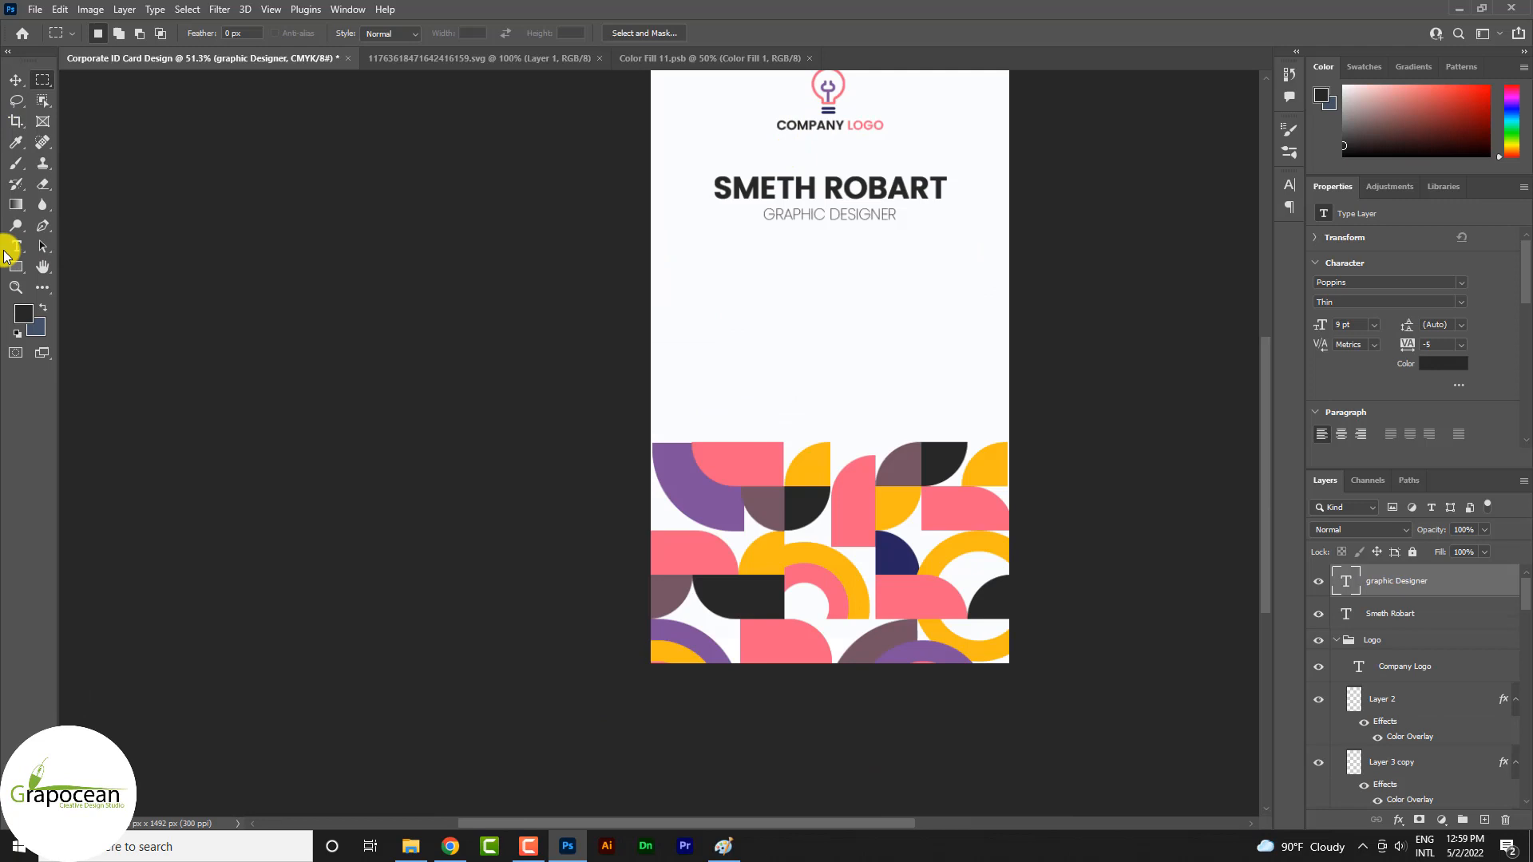
Recolor the surname in the name line with the pink f16280 from the tile pattern, after trying its mauve and yellow
left_click(8, 249)
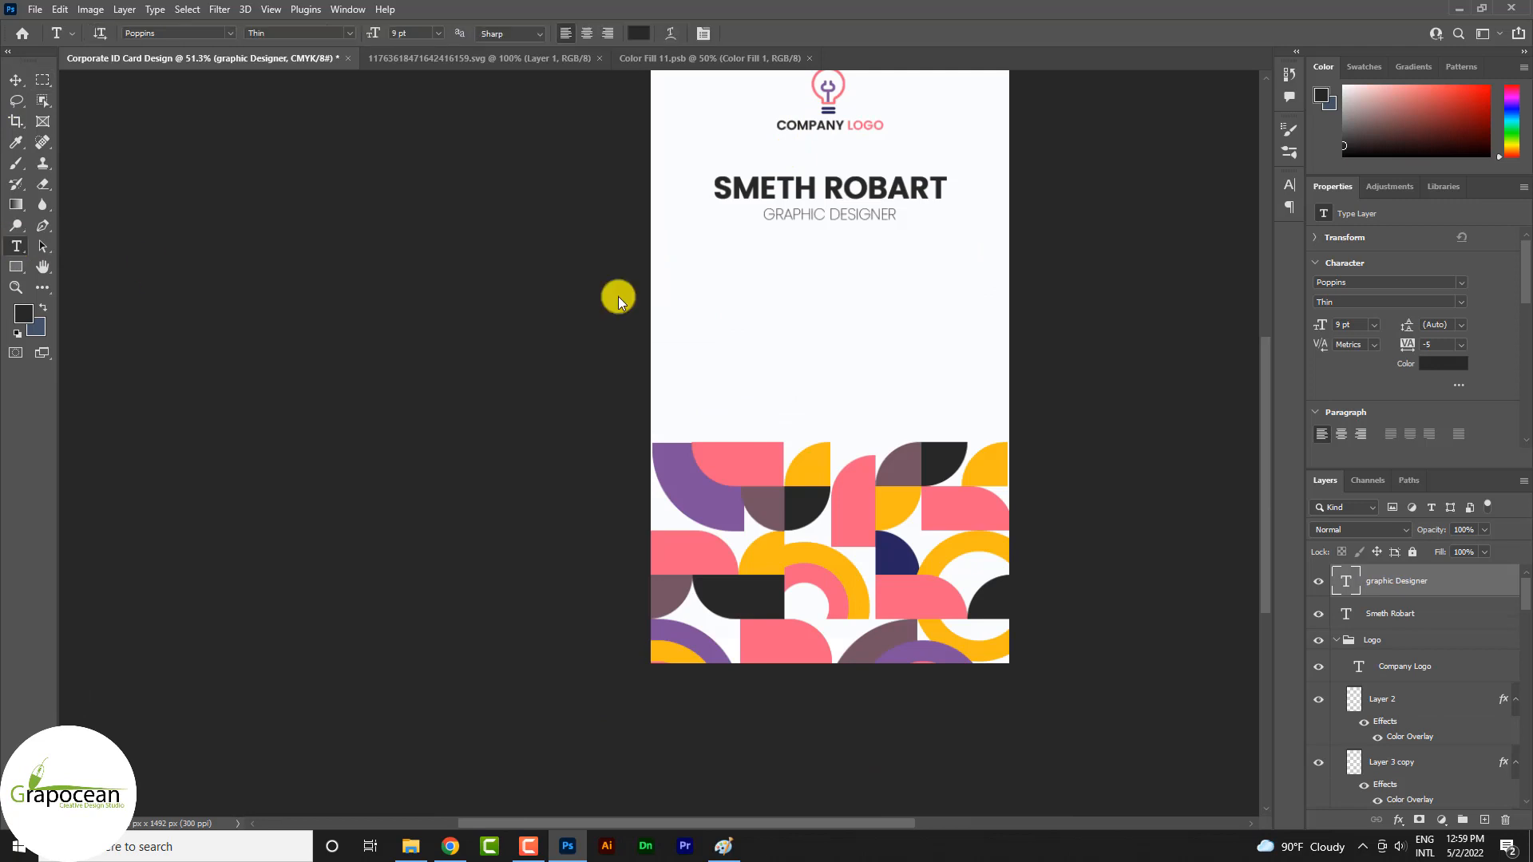
scroll(616, 298, "up", 2)
left_click(827, 192)
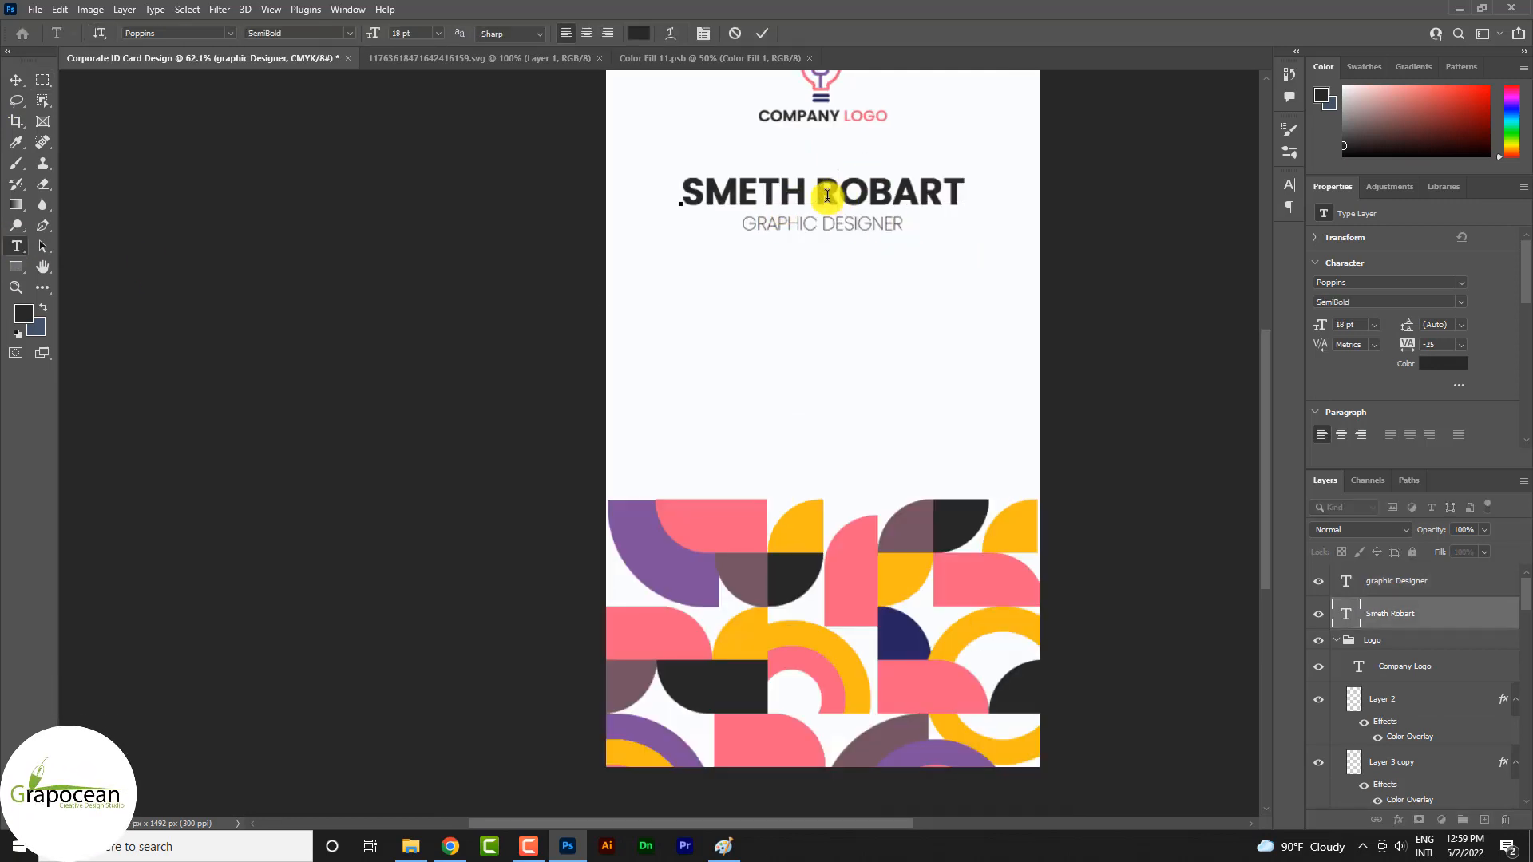
left_click_drag(815, 193, 978, 194)
left_click(638, 33)
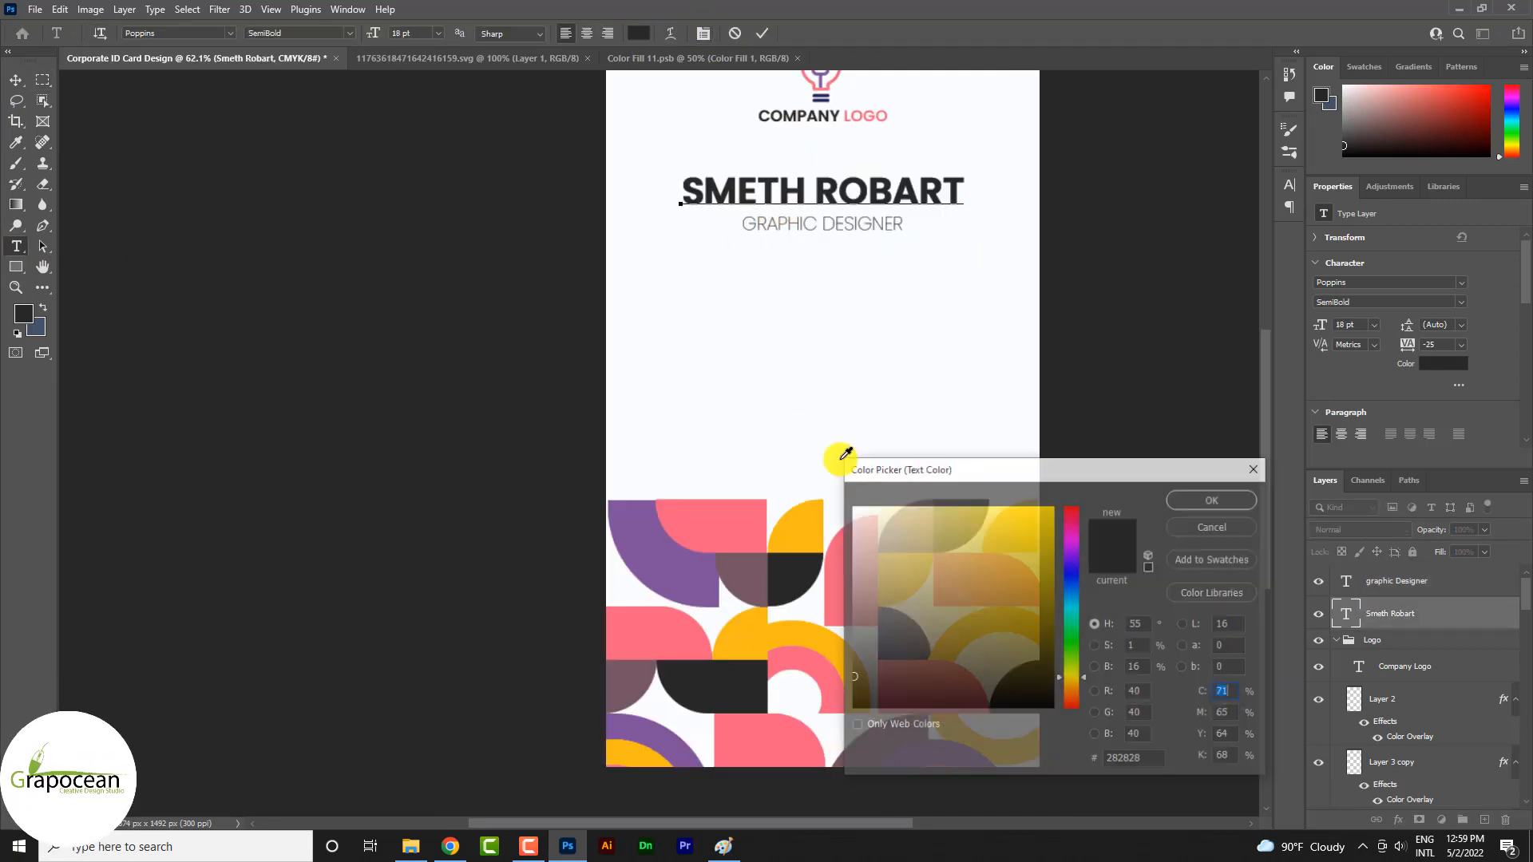
left_click(750, 563)
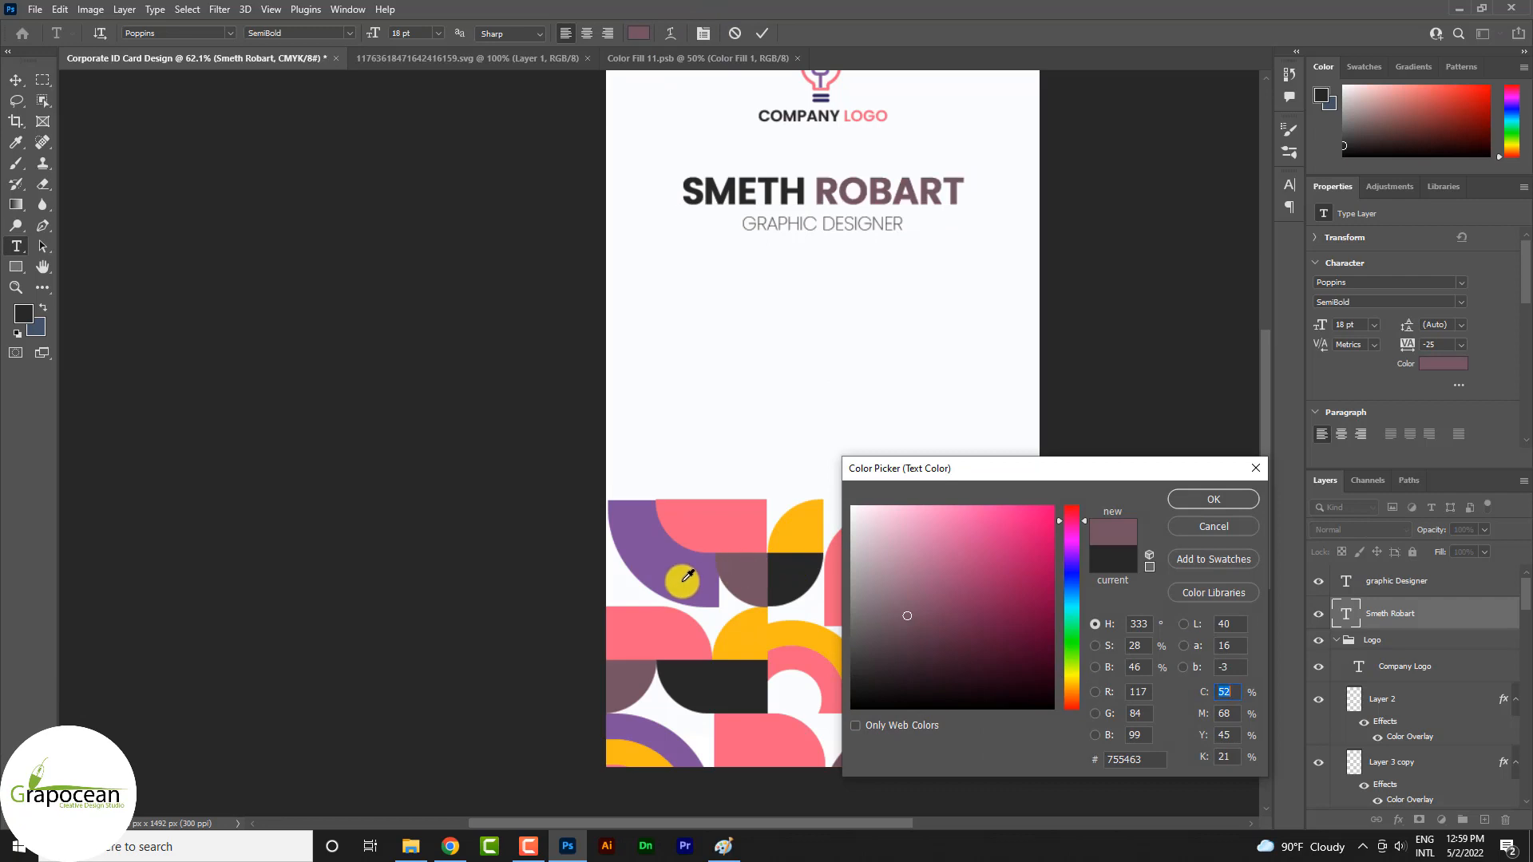
left_click(800, 534)
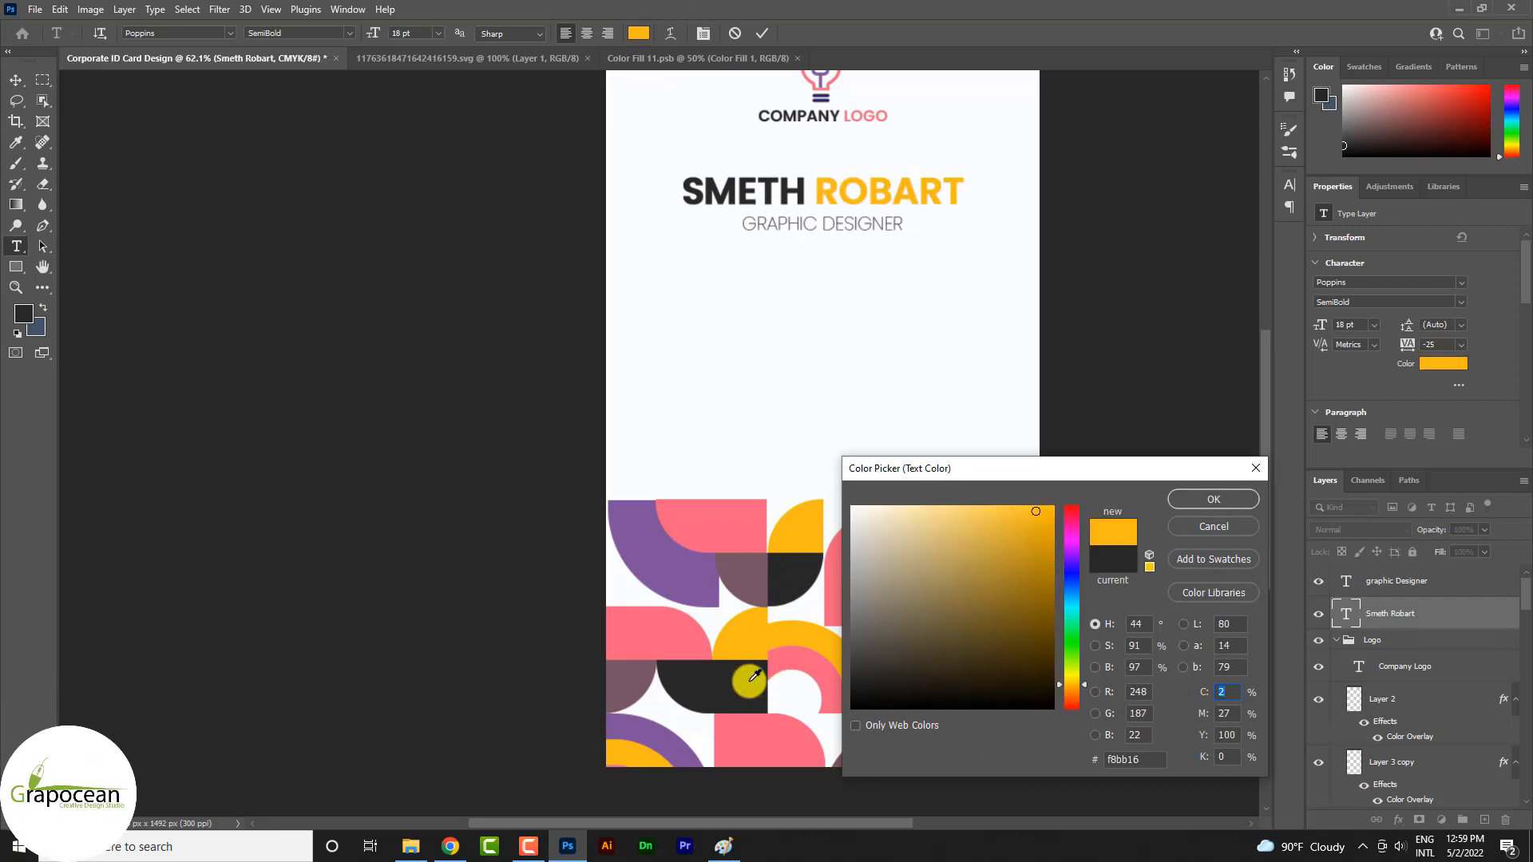
left_click(631, 670)
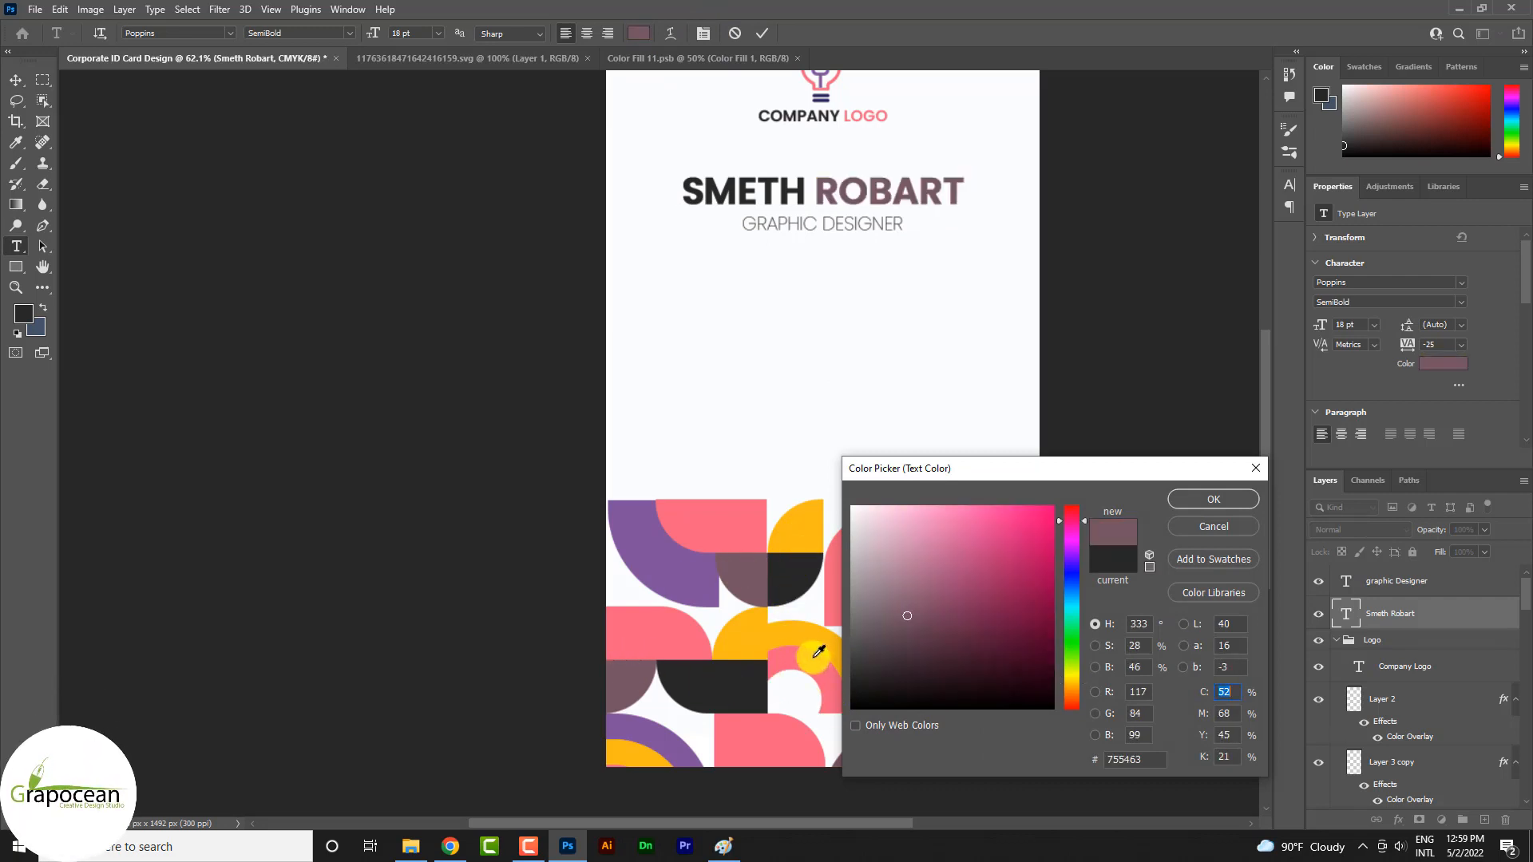
left_click(1212, 498)
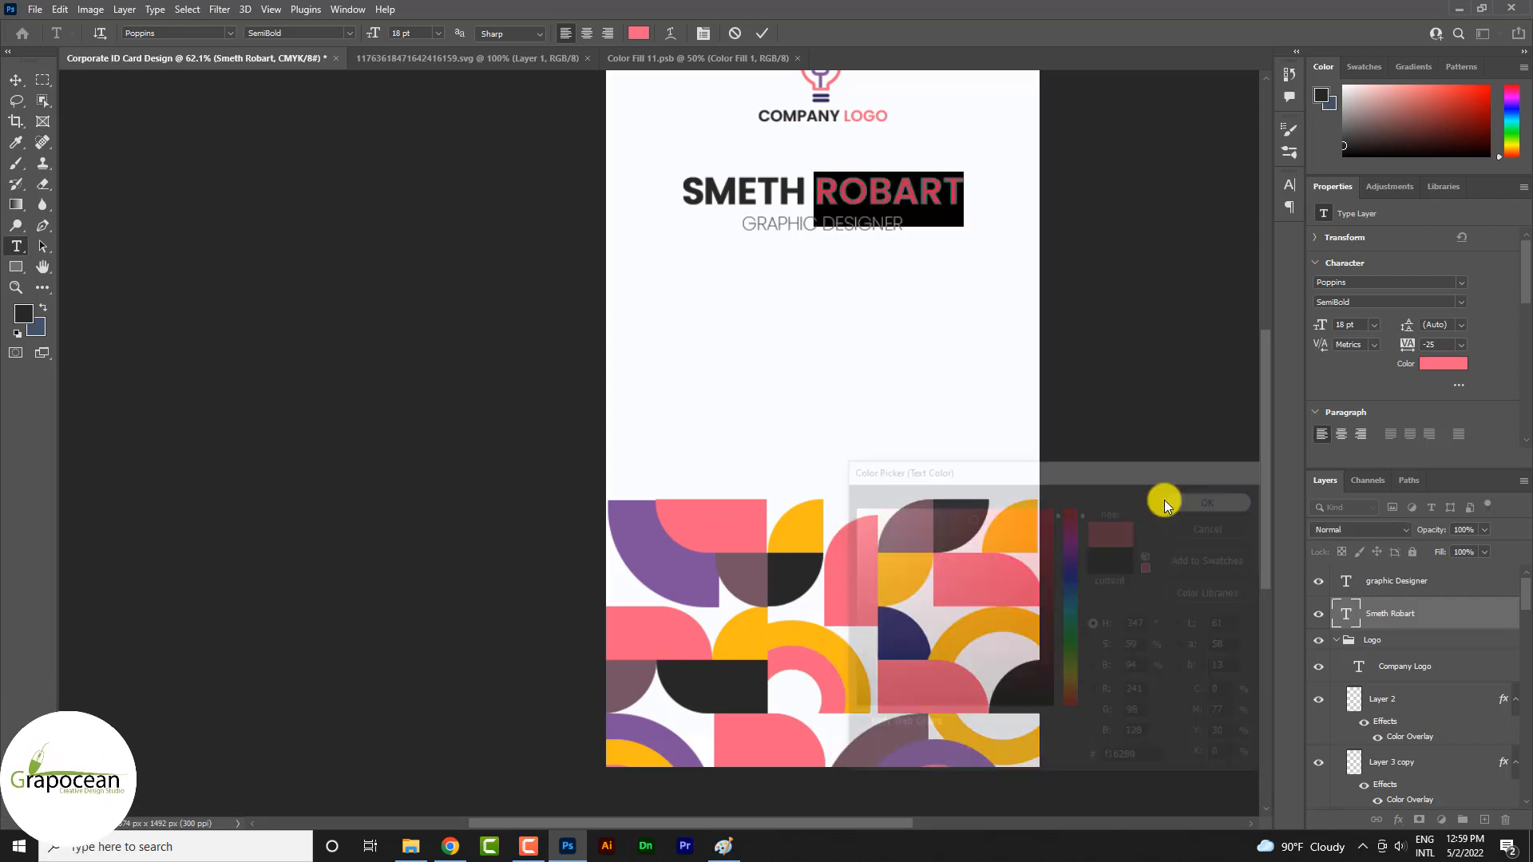
left_click(16, 80)
scroll(778, 334, "down", 7)
scroll(805, 338, "up", 8)
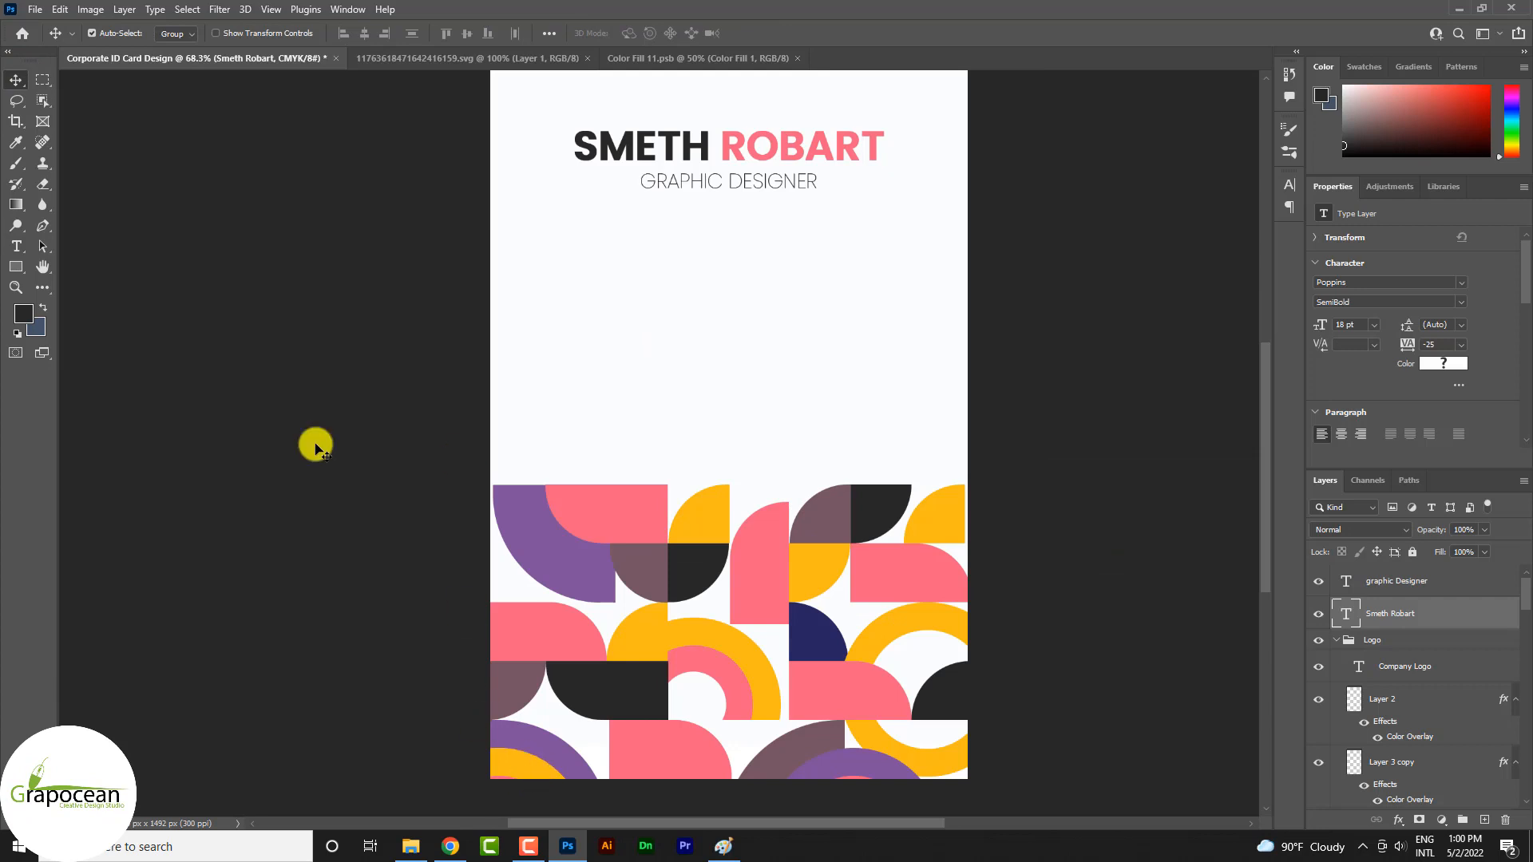
Add a new placeholder text line below the ID number and set its font size to 10 pt
left_click(17, 252)
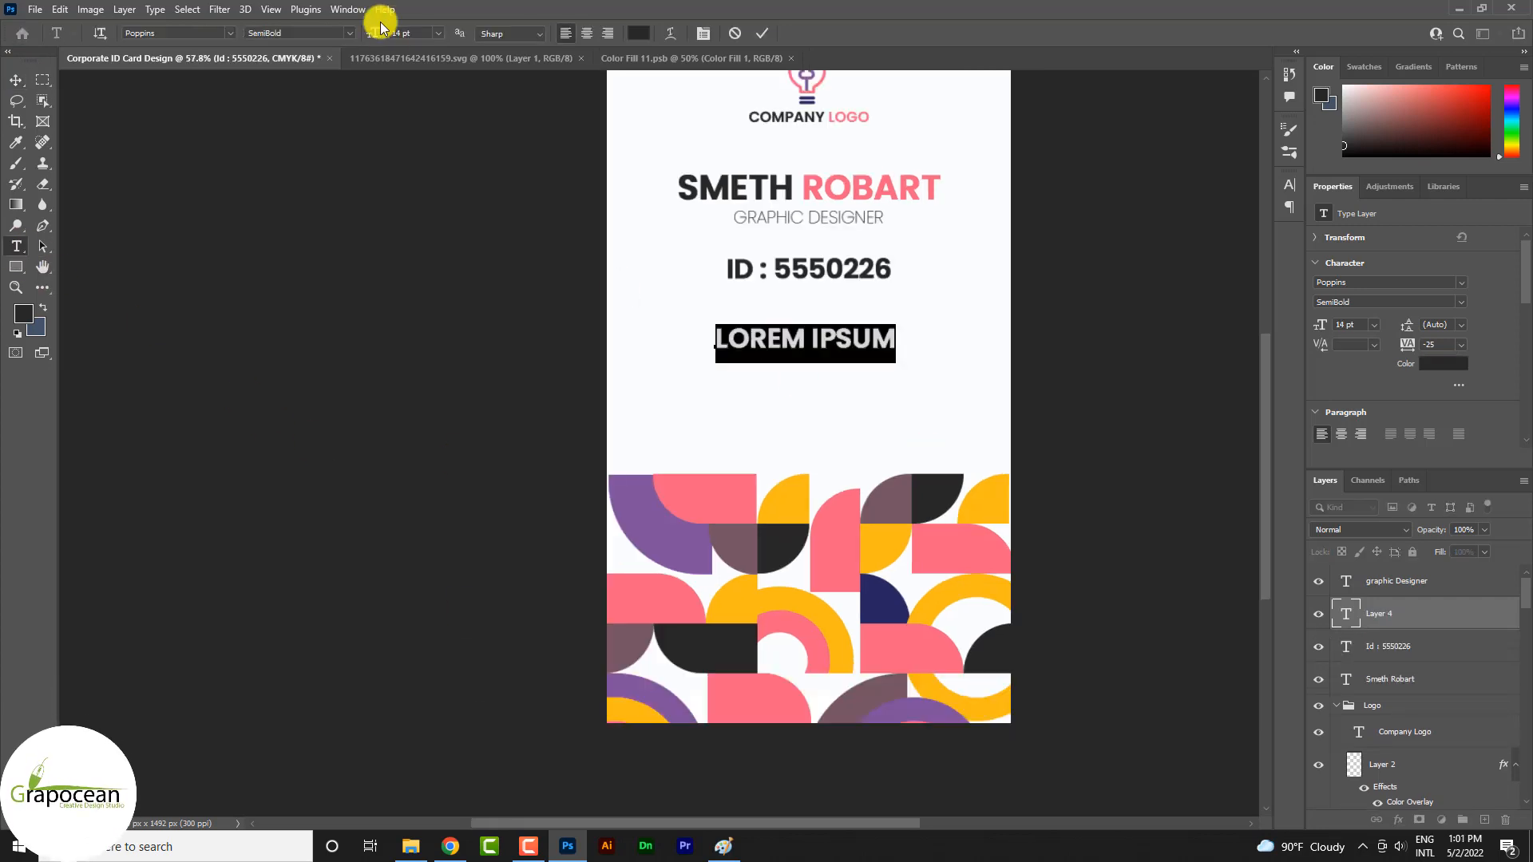
left_click(437, 35)
left_click(418, 104)
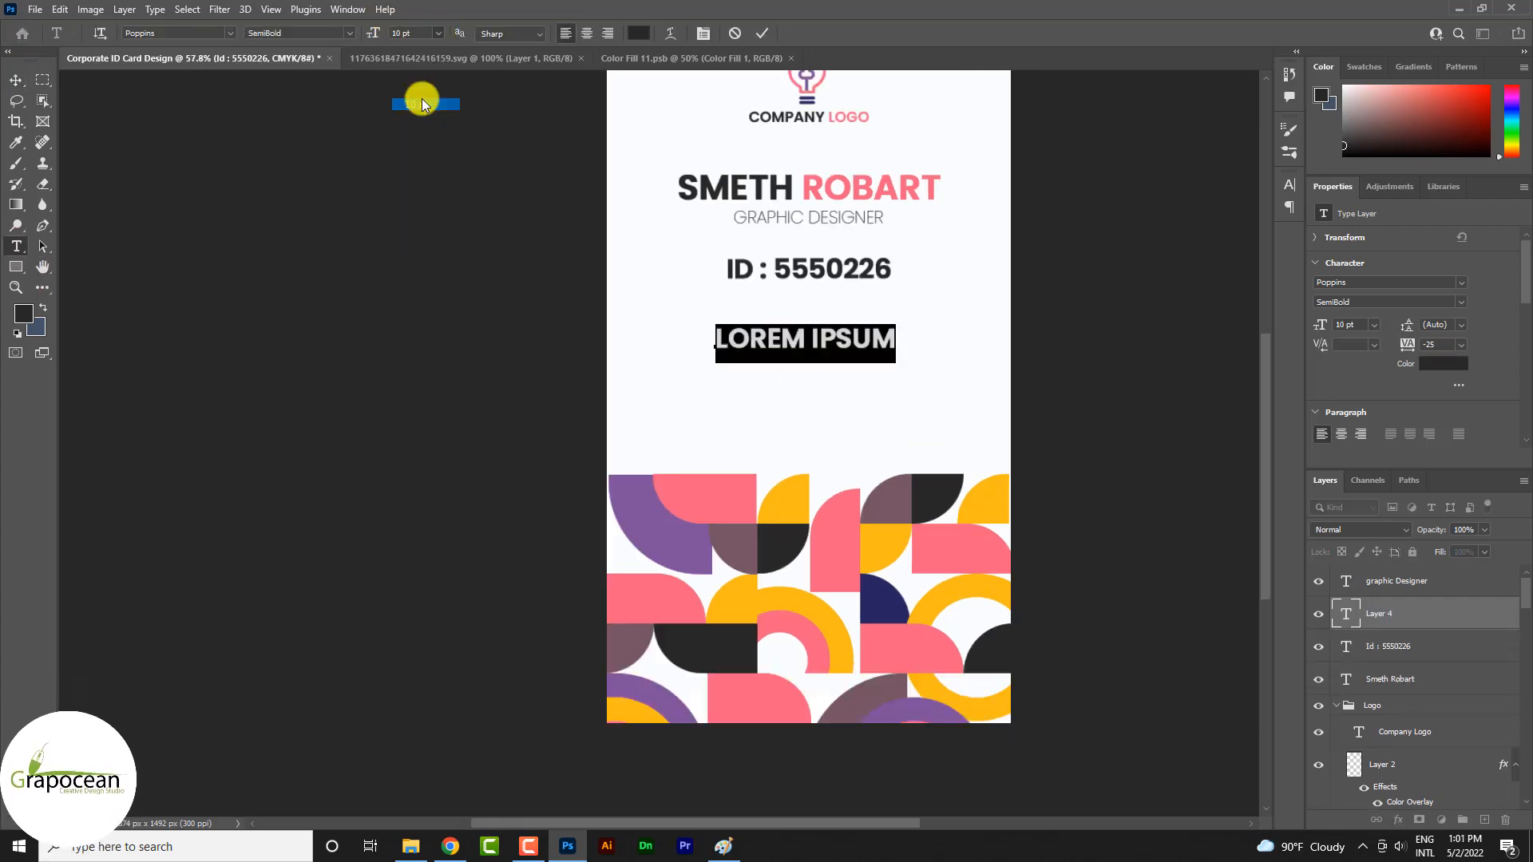
Try Roboto and Akrobat as the font of the placeholder line below the ID number
left_click(233, 36)
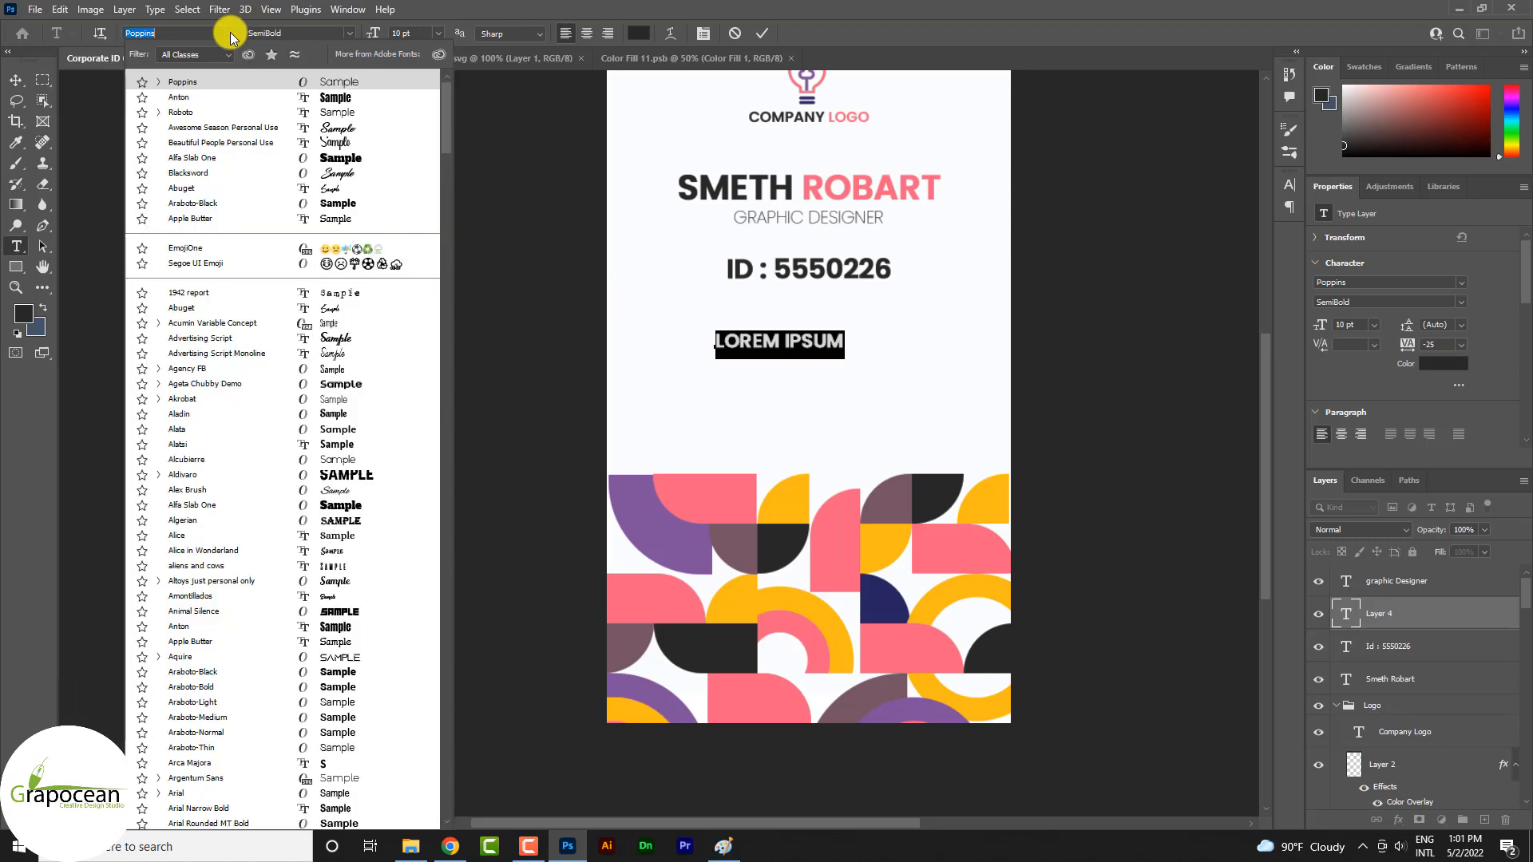
left_click(237, 112)
left_click(232, 35)
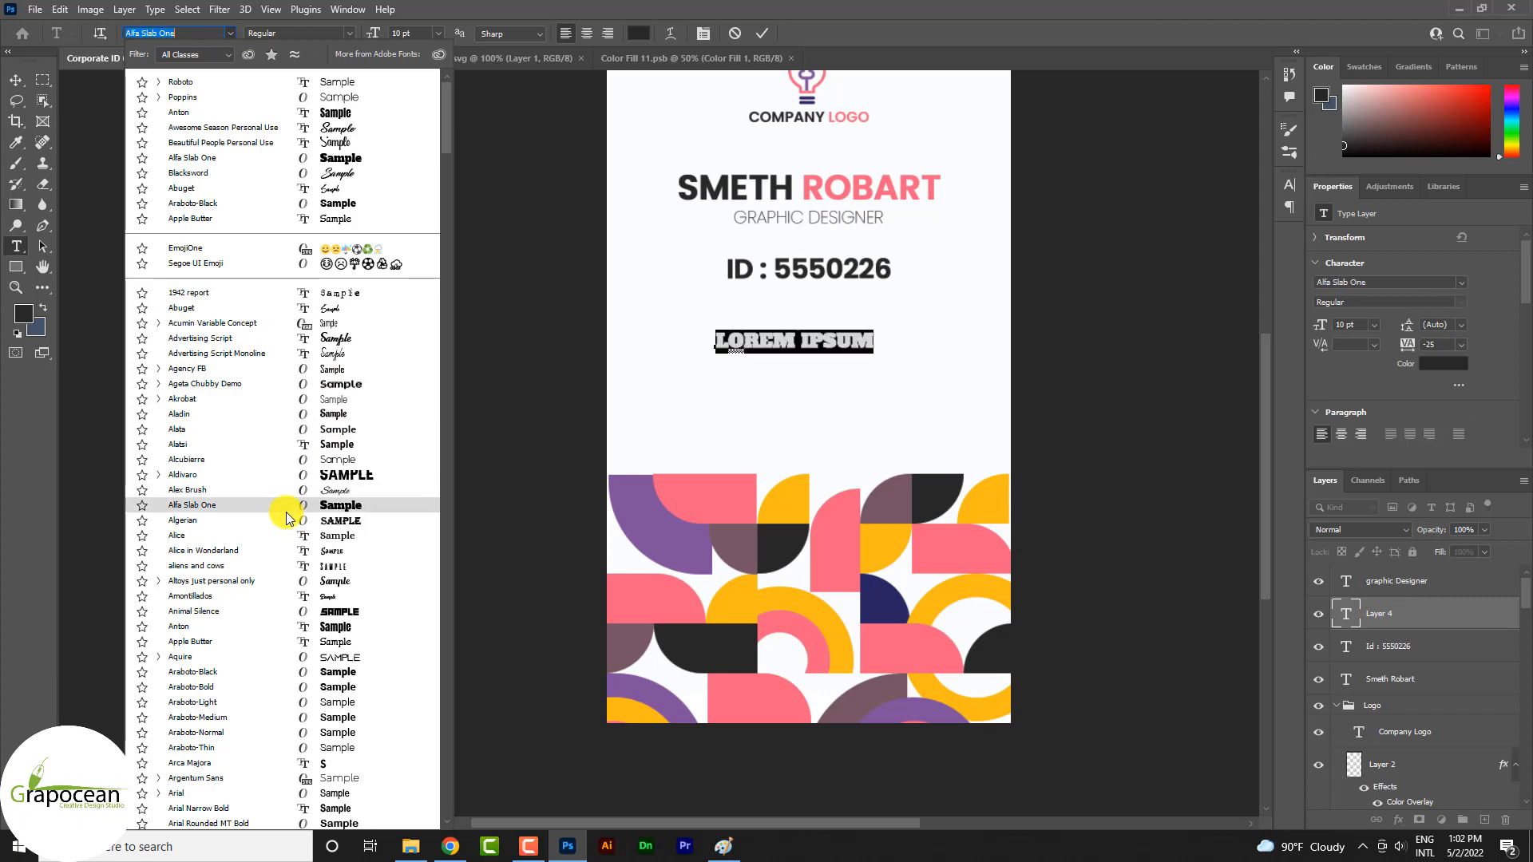
scroll(287, 517, "down", 1)
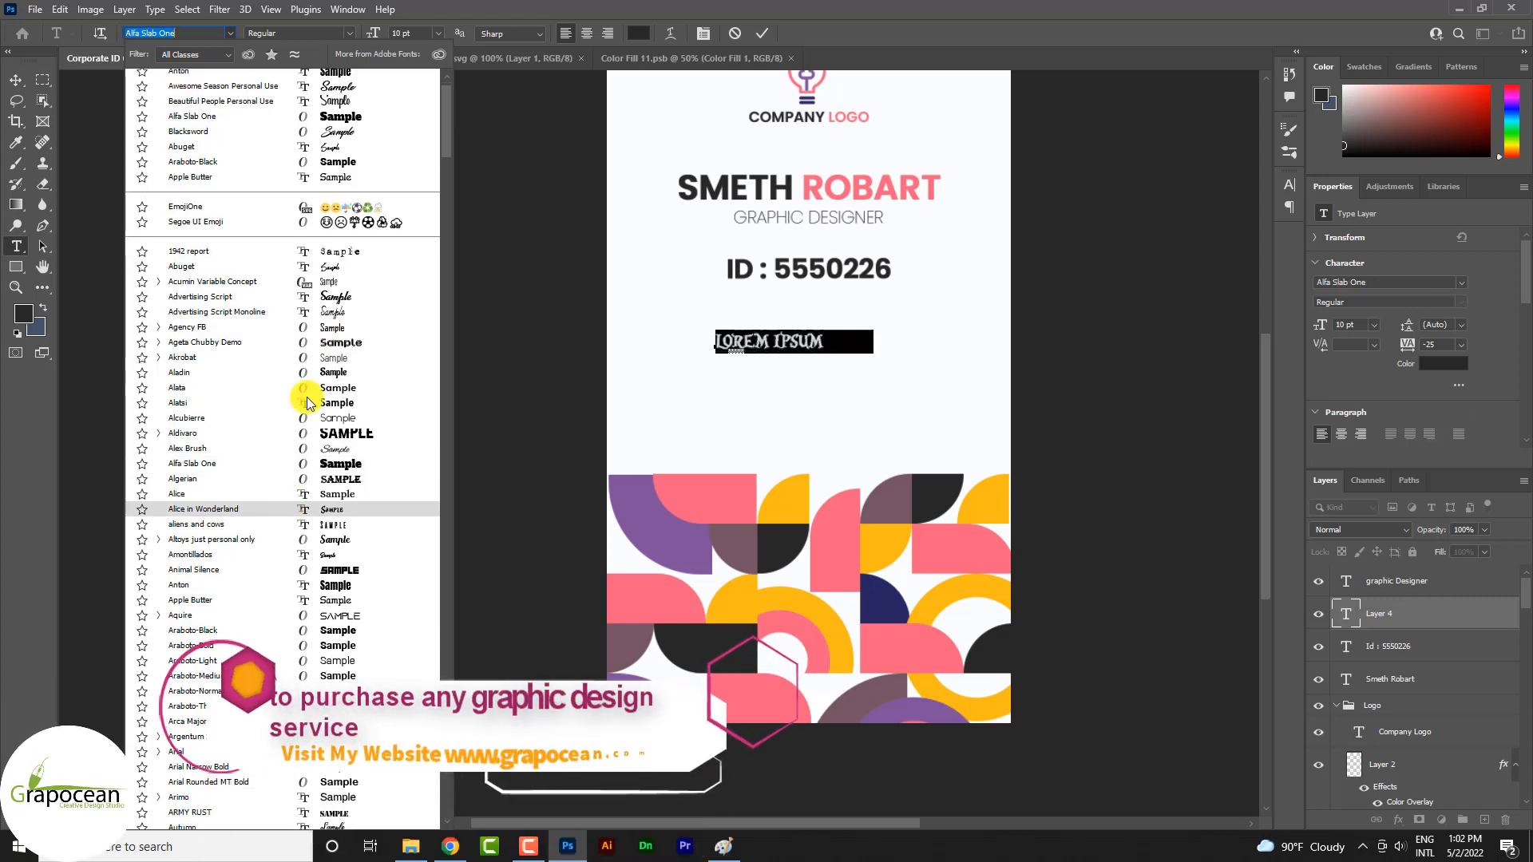
left_click(326, 359)
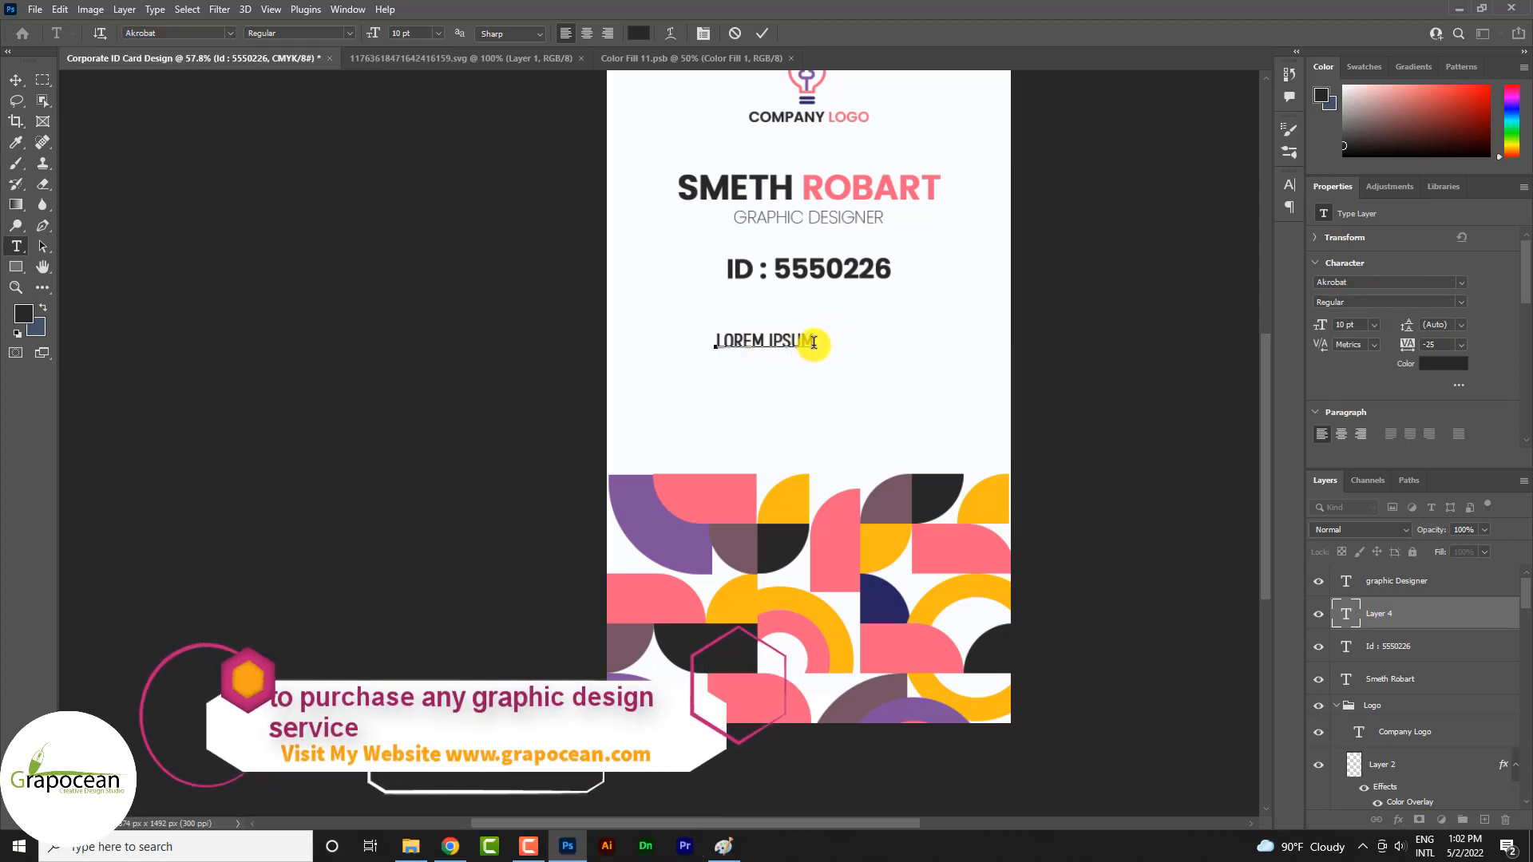
Replace the placeholder text with the blood group line "BLOOD A+"
key("BackSpace")
type("BO")
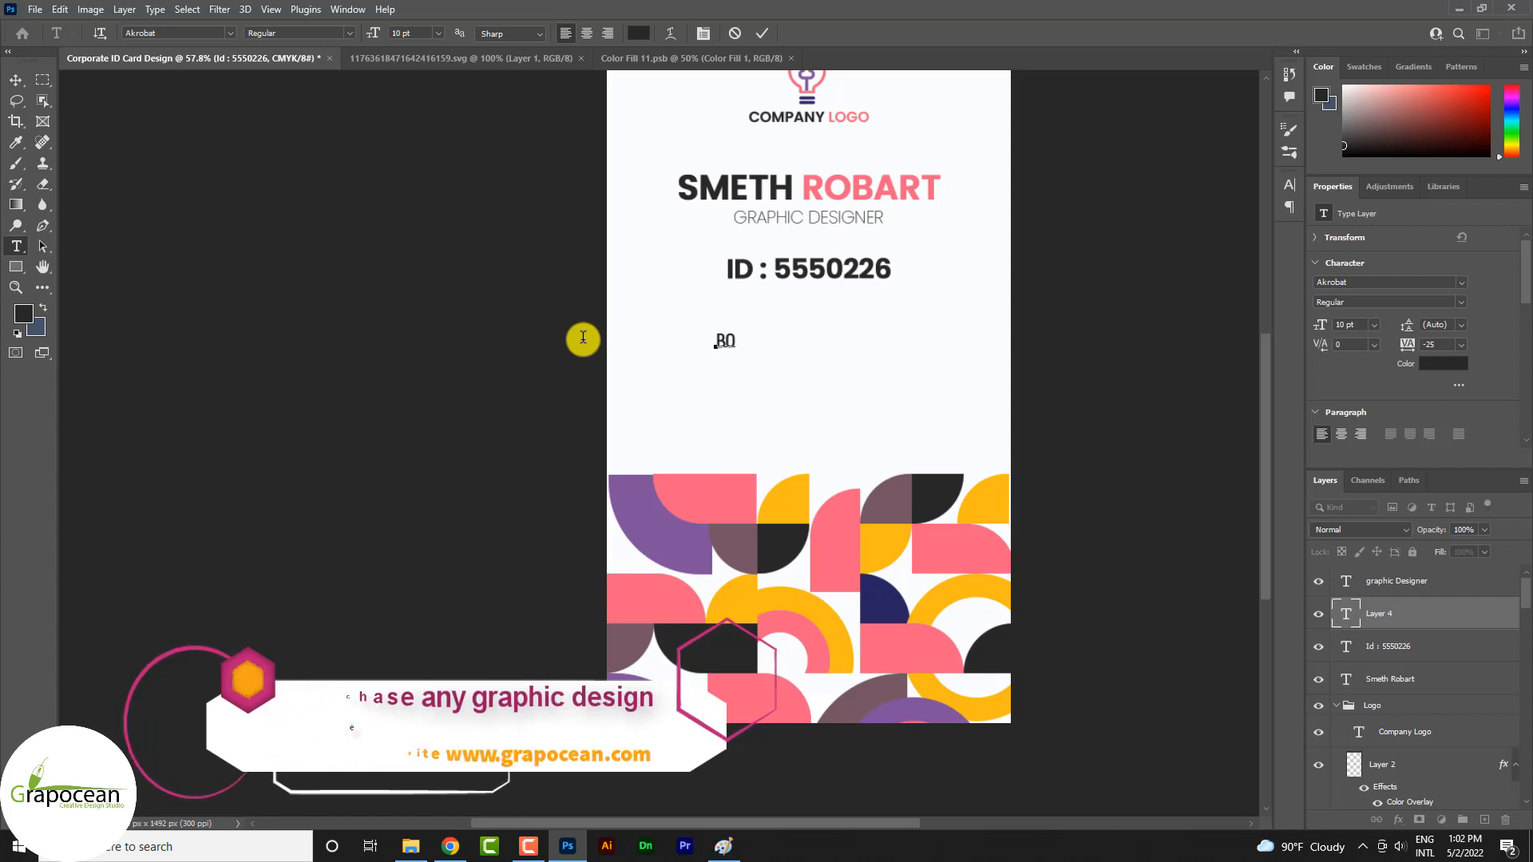
key("BackSpace")
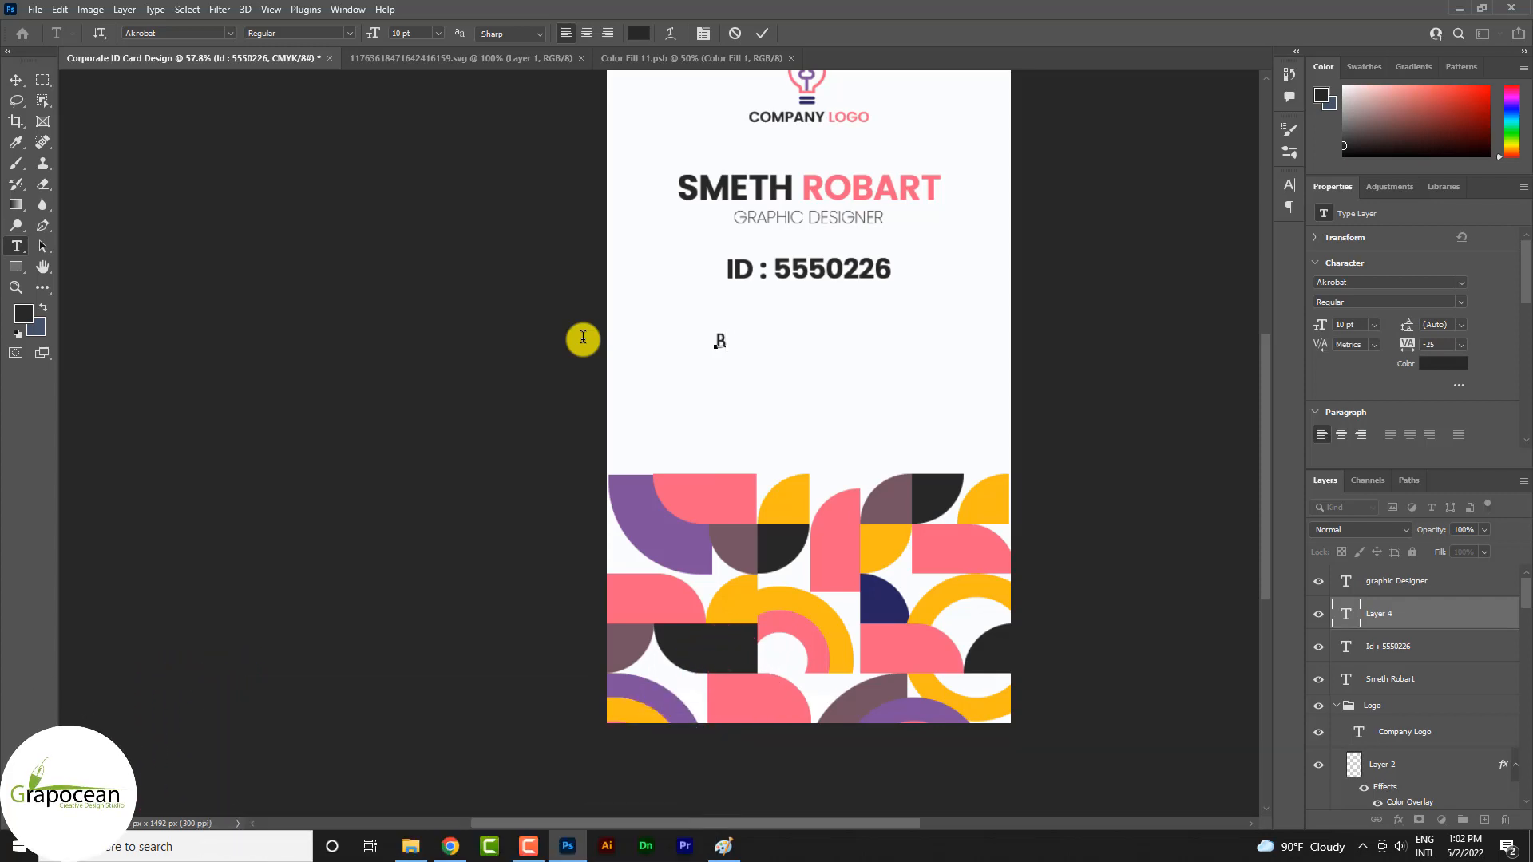
type("OOD")
type("D")
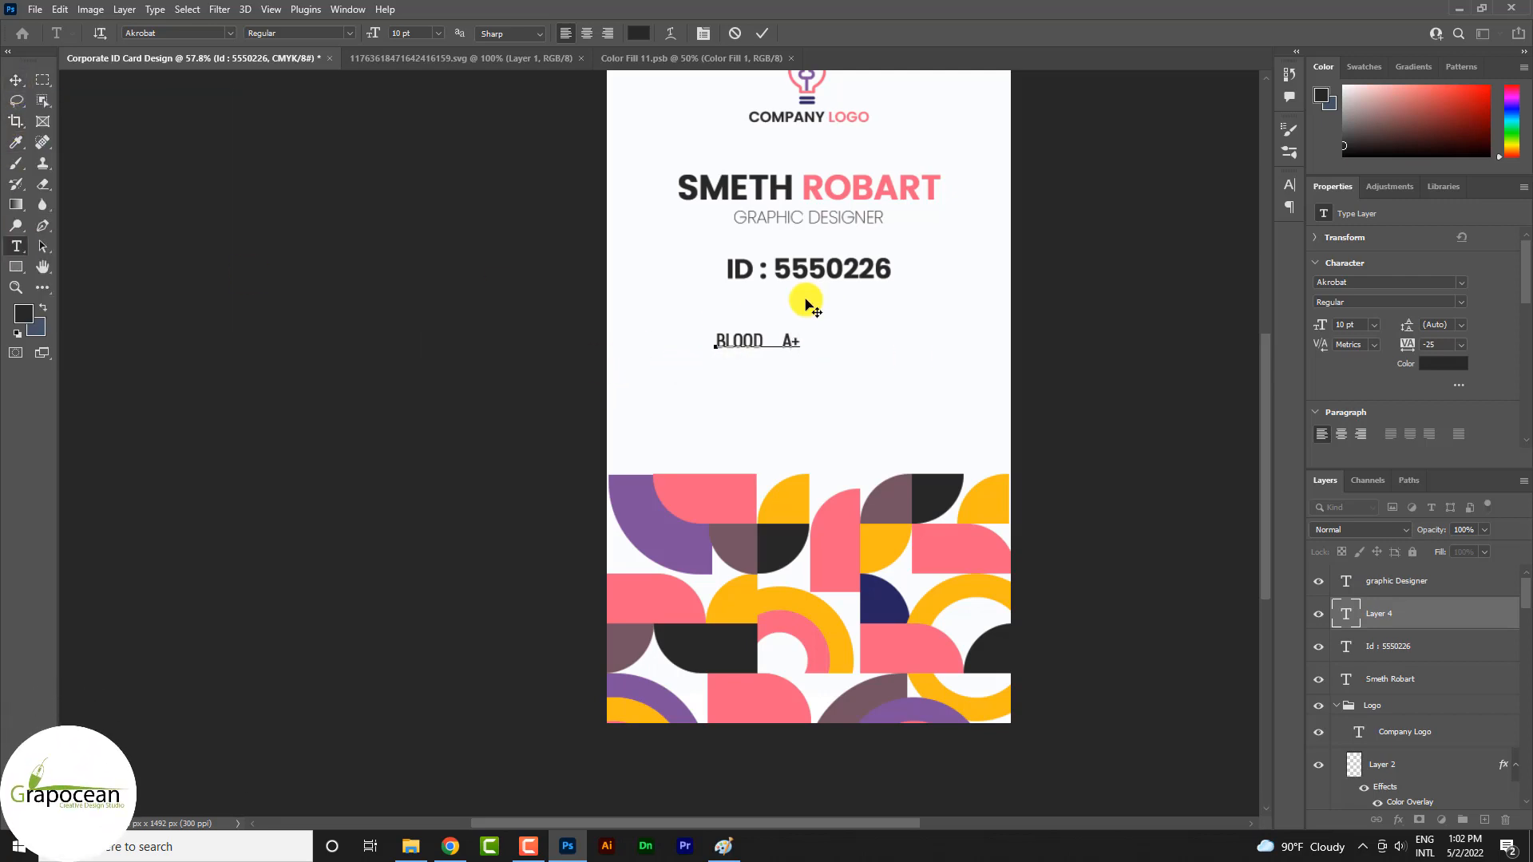
Set the blood group line to Poppins Thin with a font size of 11 pt
left_click(228, 33)
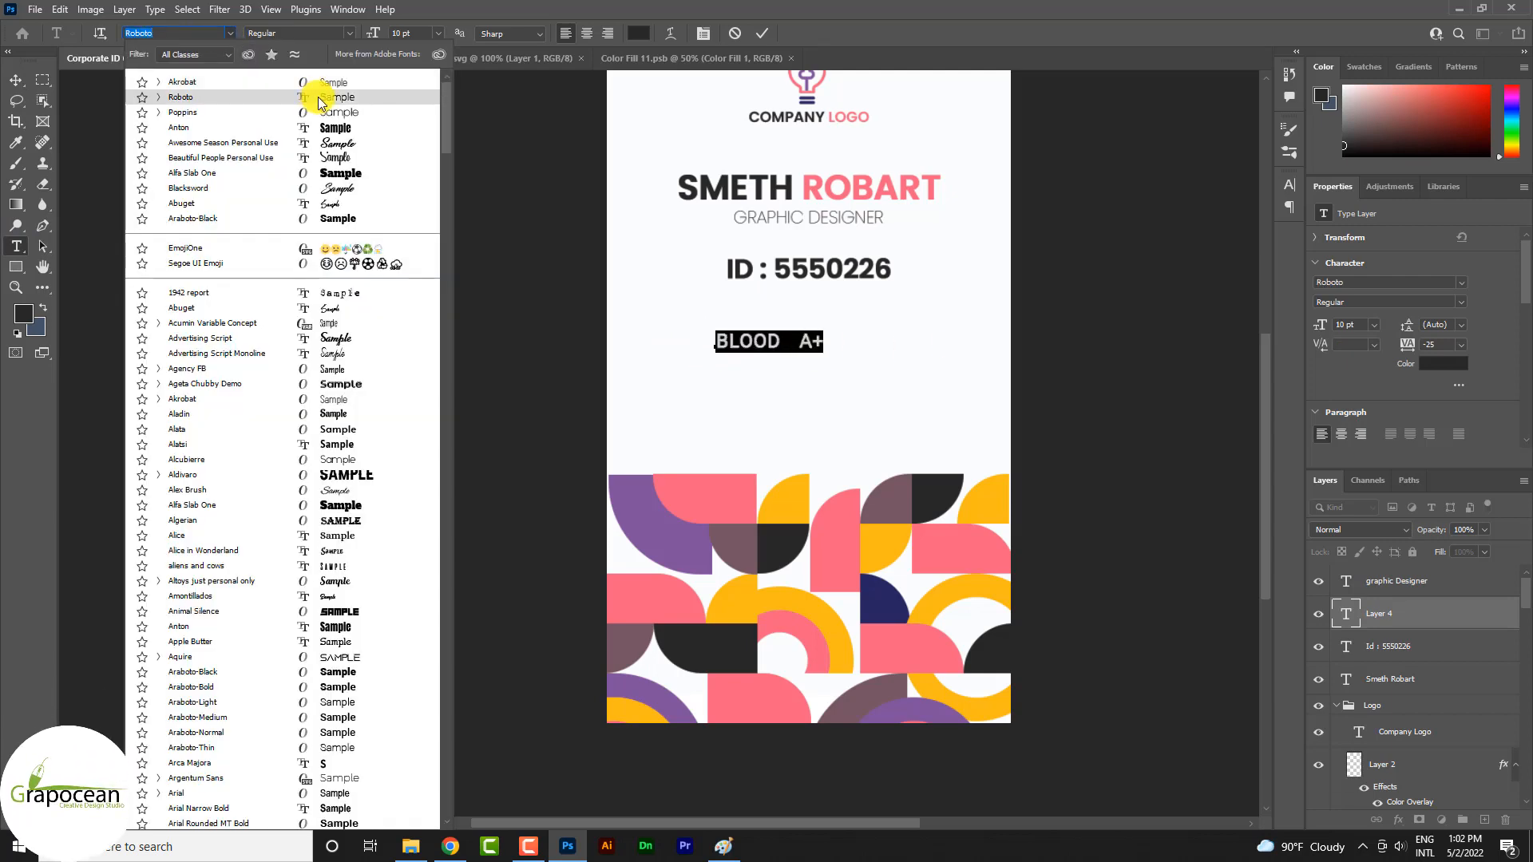
left_click(332, 117)
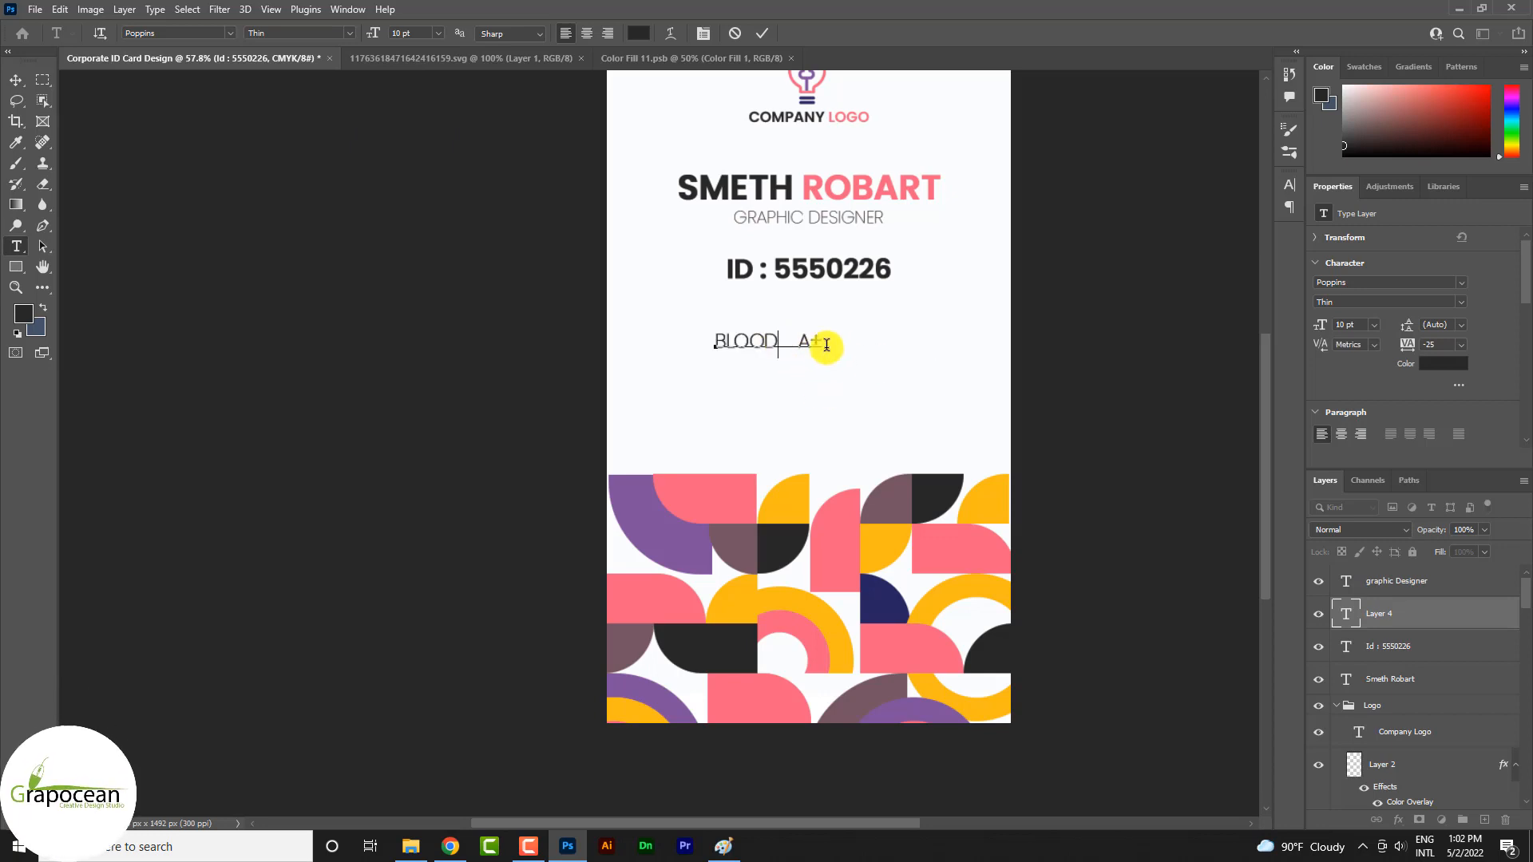
key("ctrl+a")
left_click(439, 33)
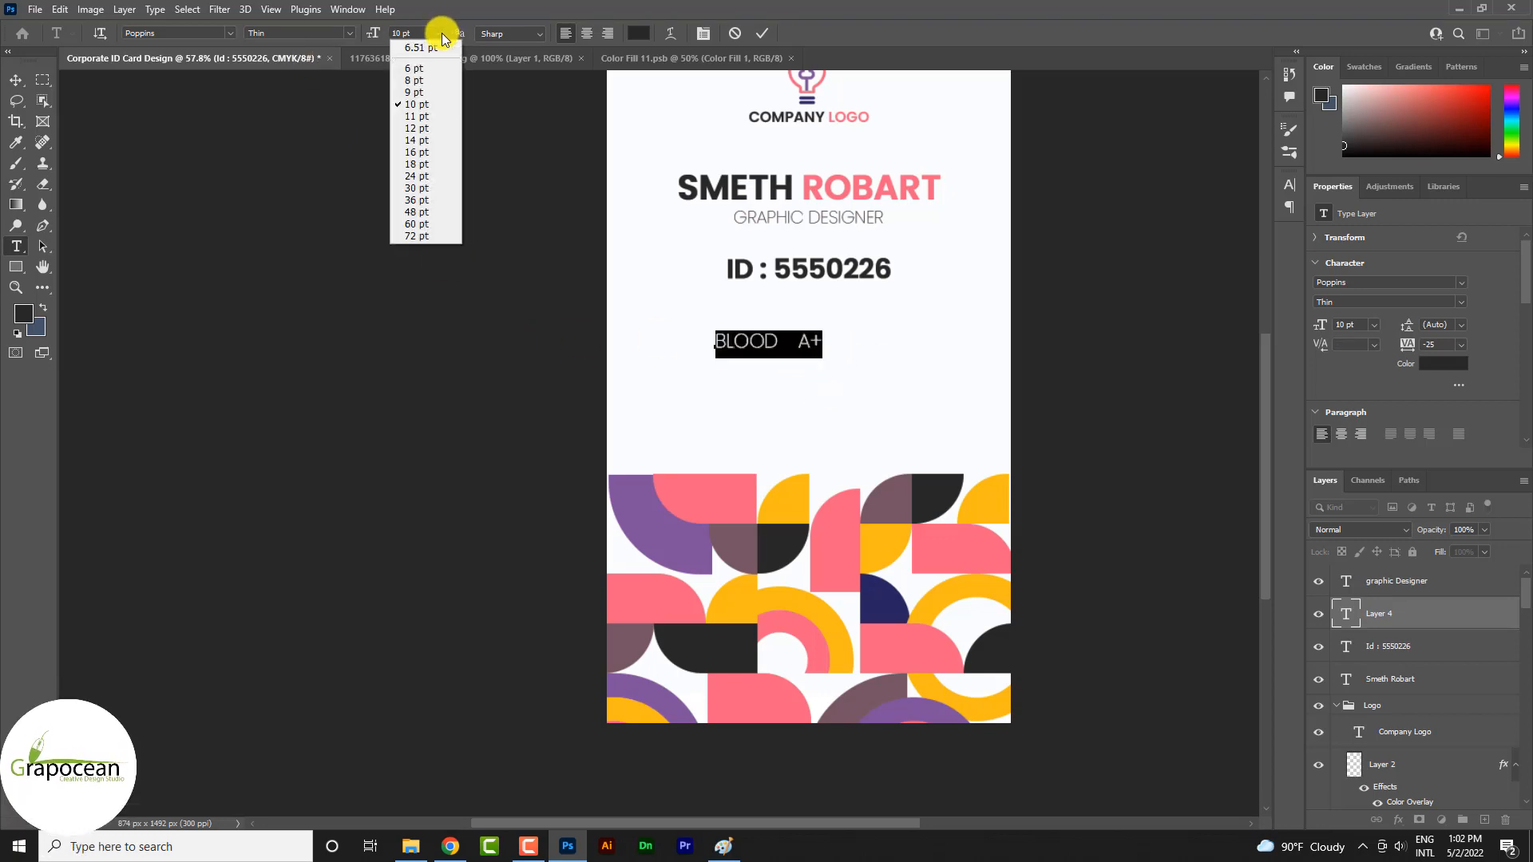
left_click(421, 119)
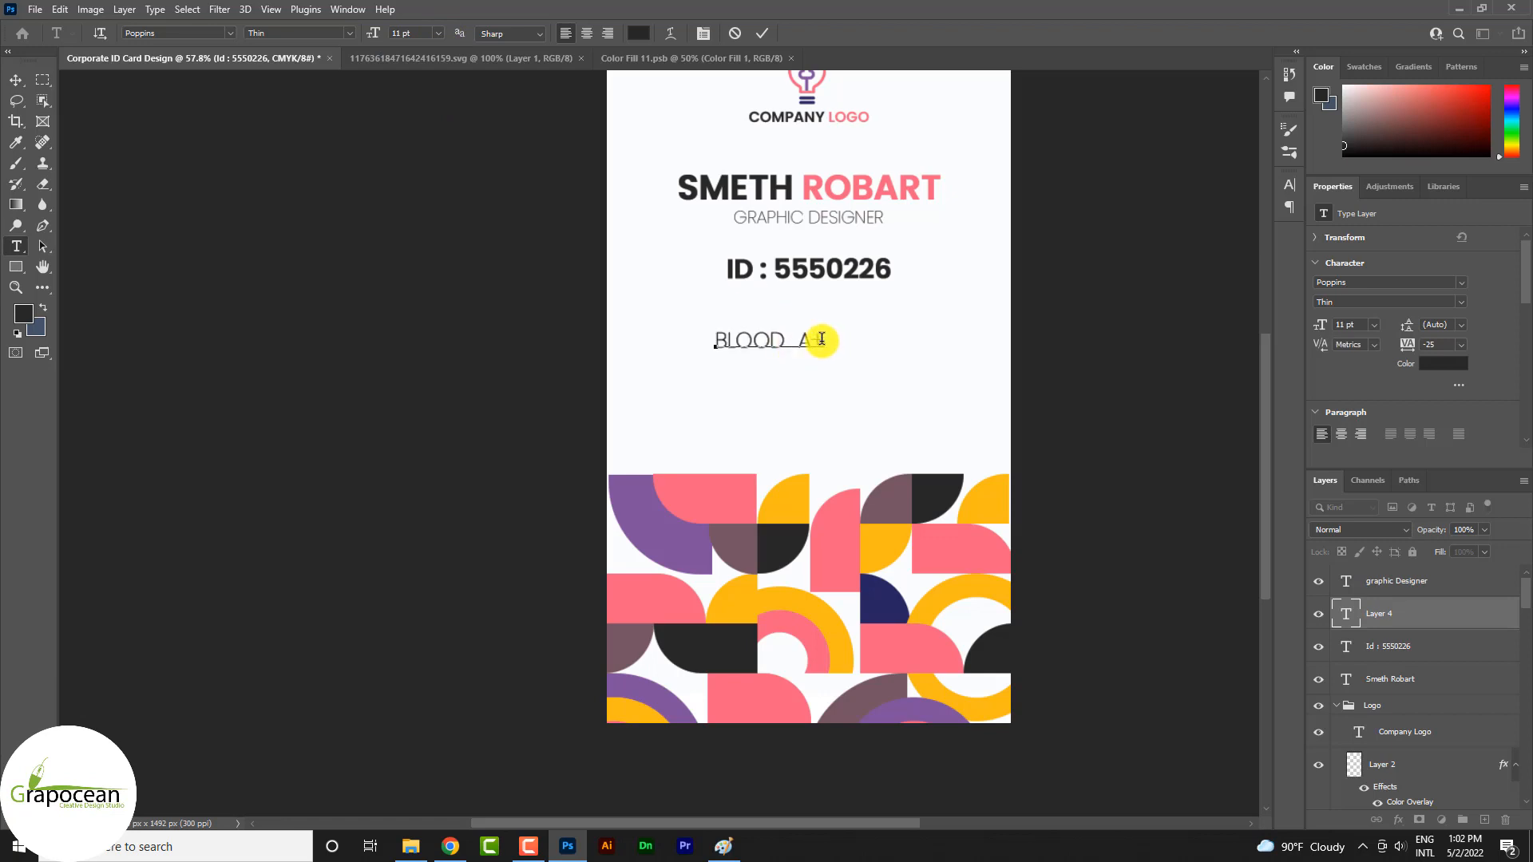
Turn off All Caps for the blood group line and correct its wording to "Blood A+" with a capital B
key("ctrl+a")
scroll(1319, 429, "down", 3)
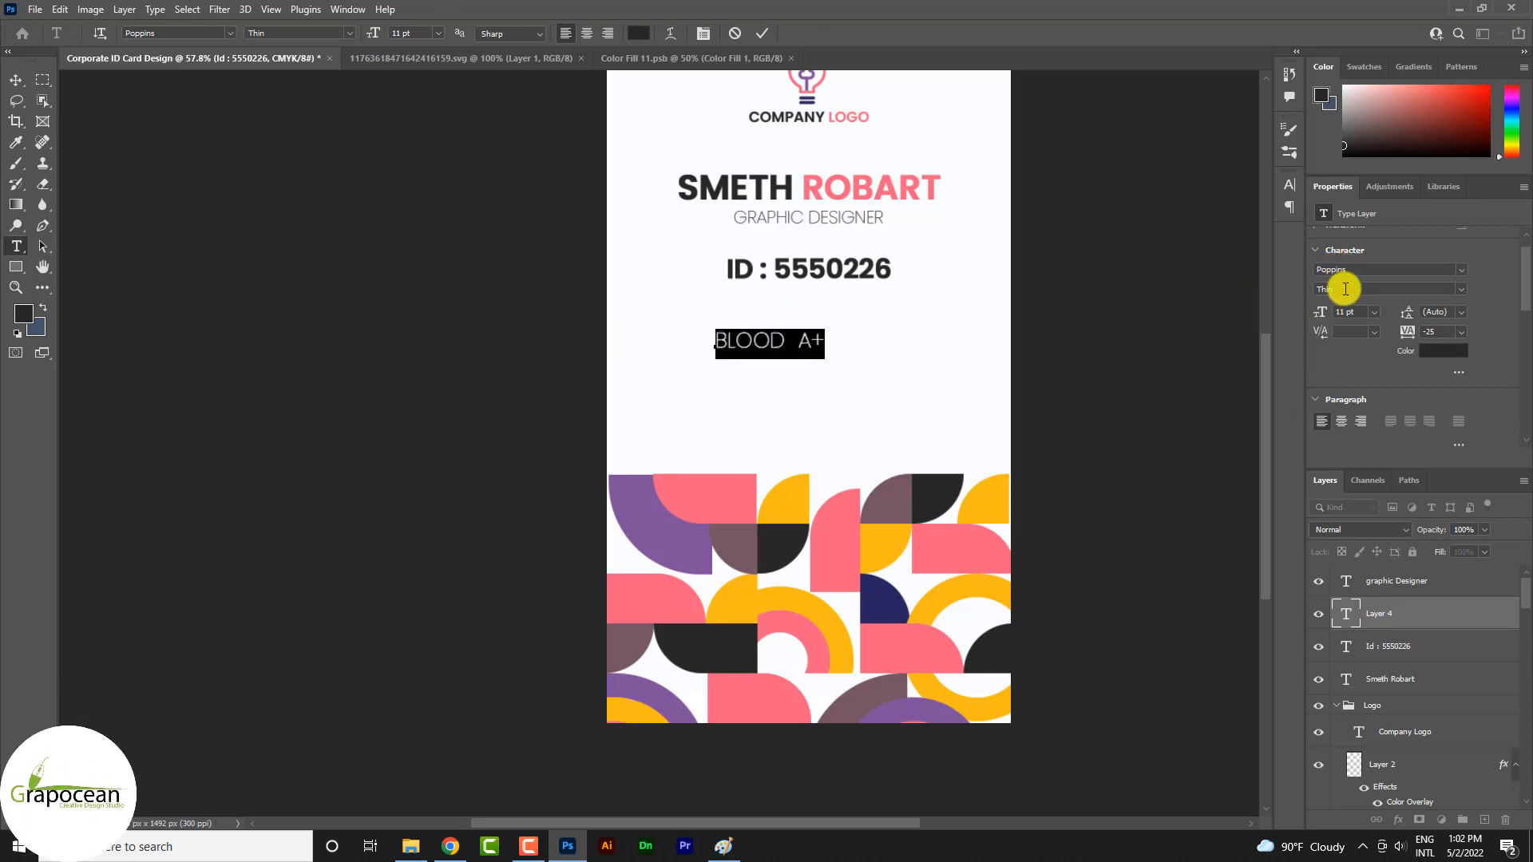
left_click(1320, 405)
left_click(1320, 405)
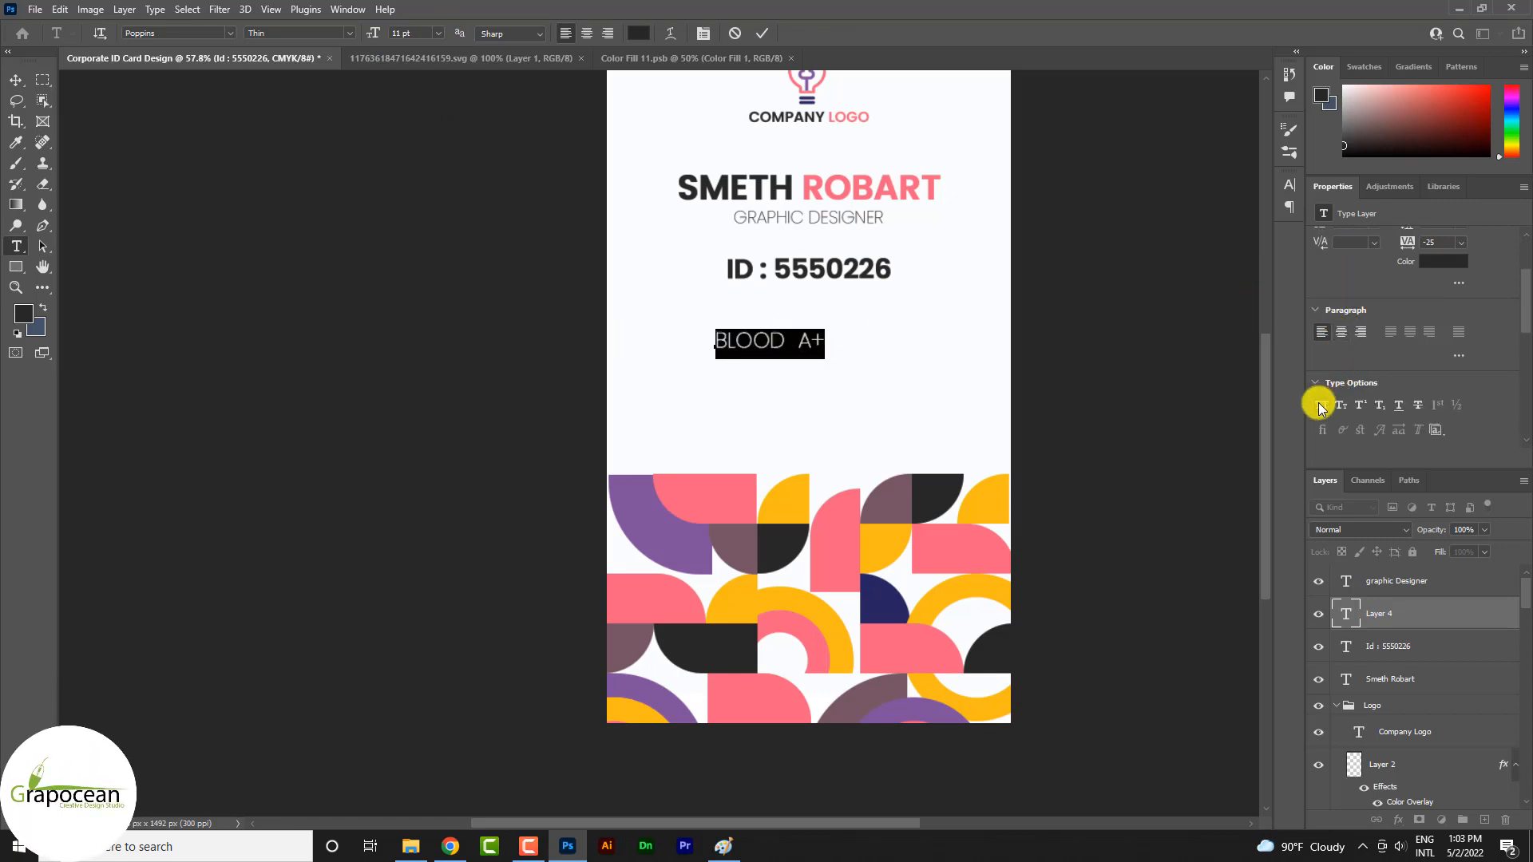
left_click(731, 338)
key("BackSpace")
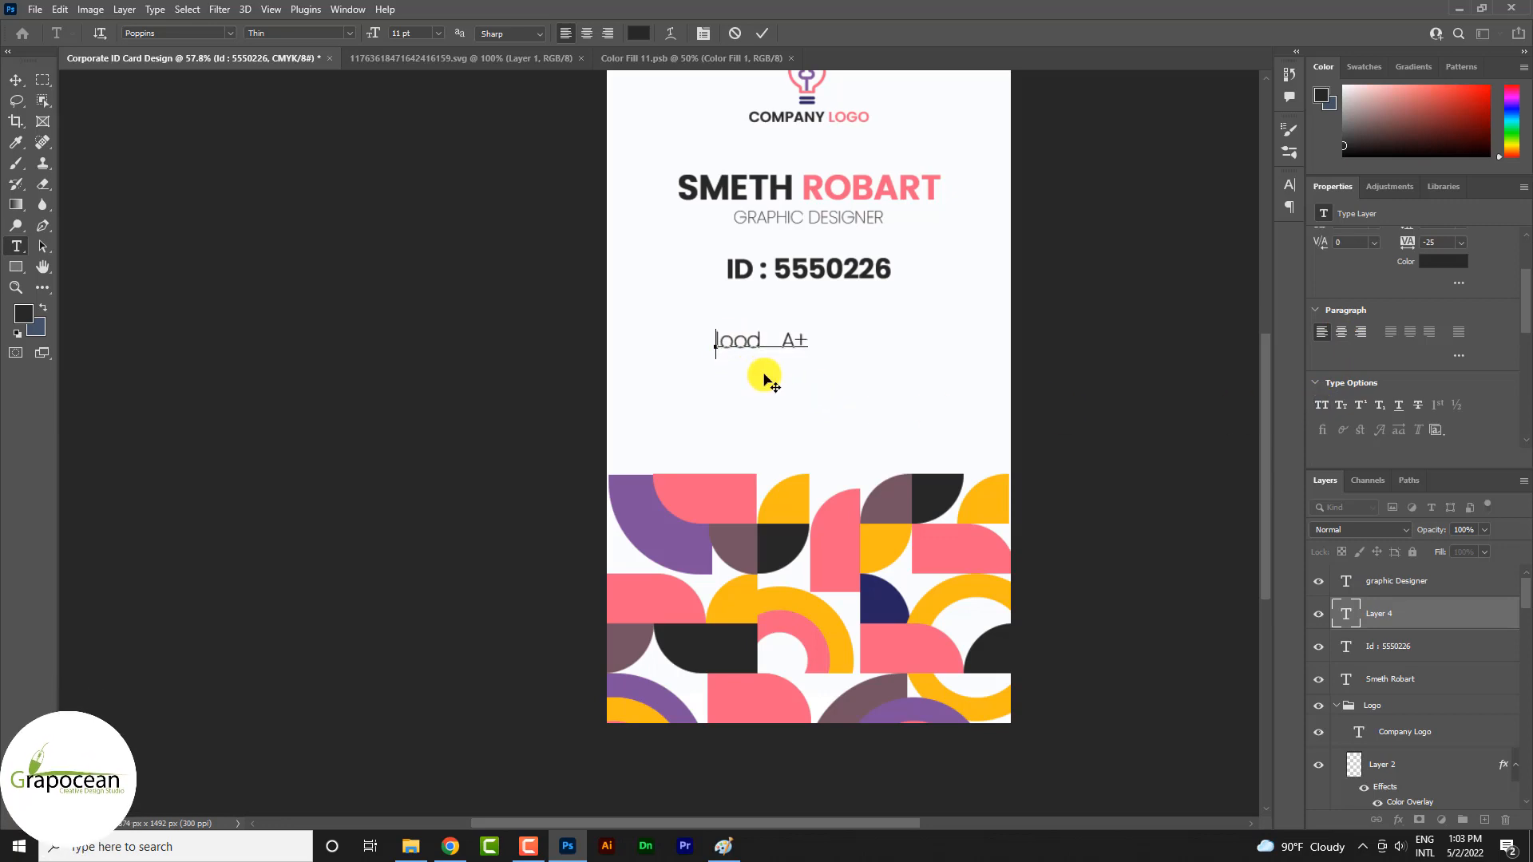
type("B")
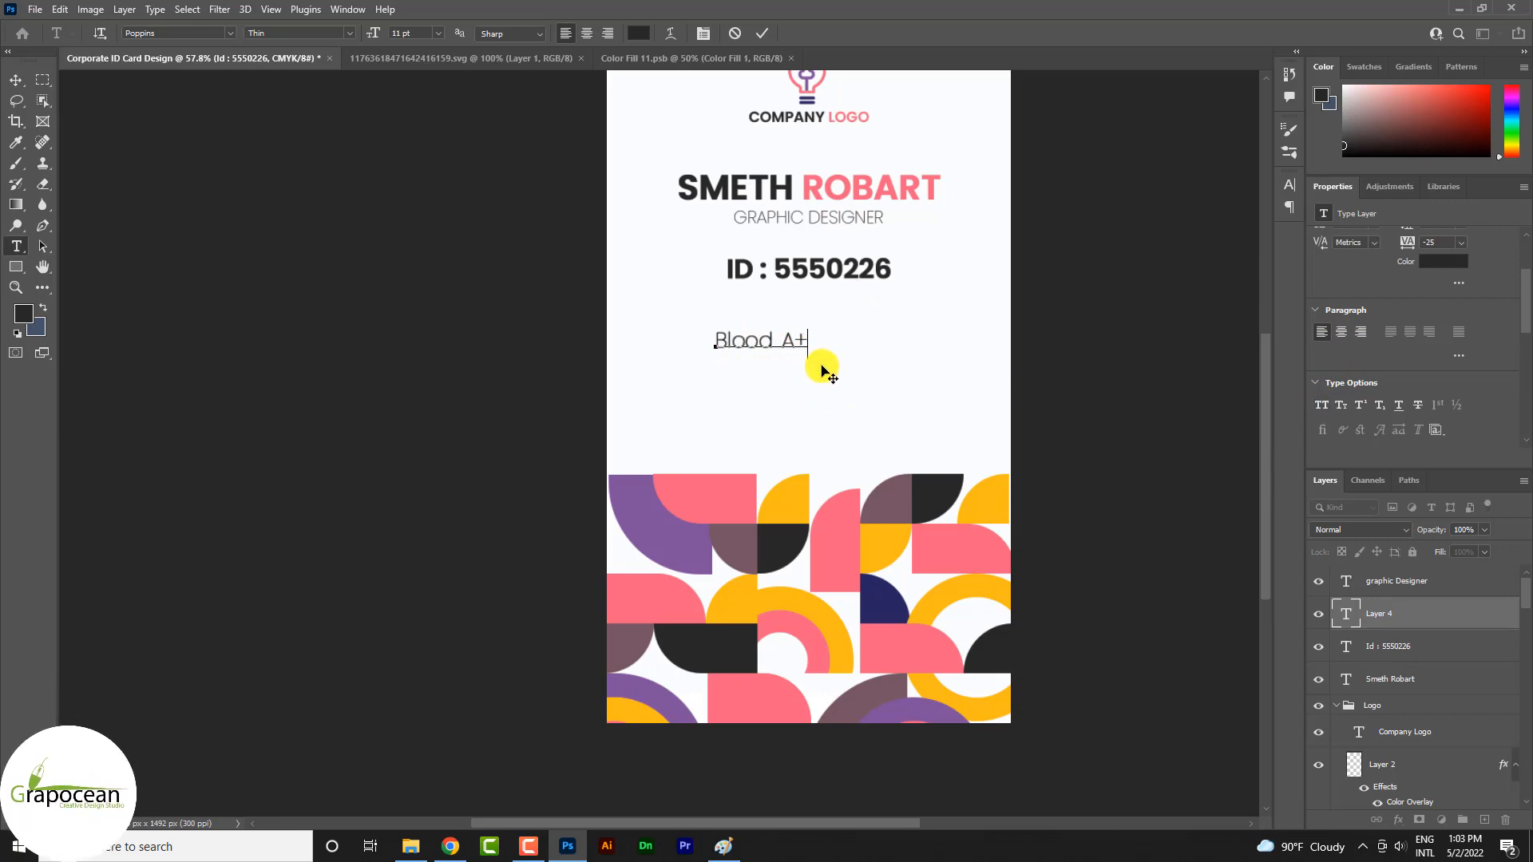
Try the SemiBold and Light Italic font styles on the blood group line
scroll(1343, 423, "down", 1)
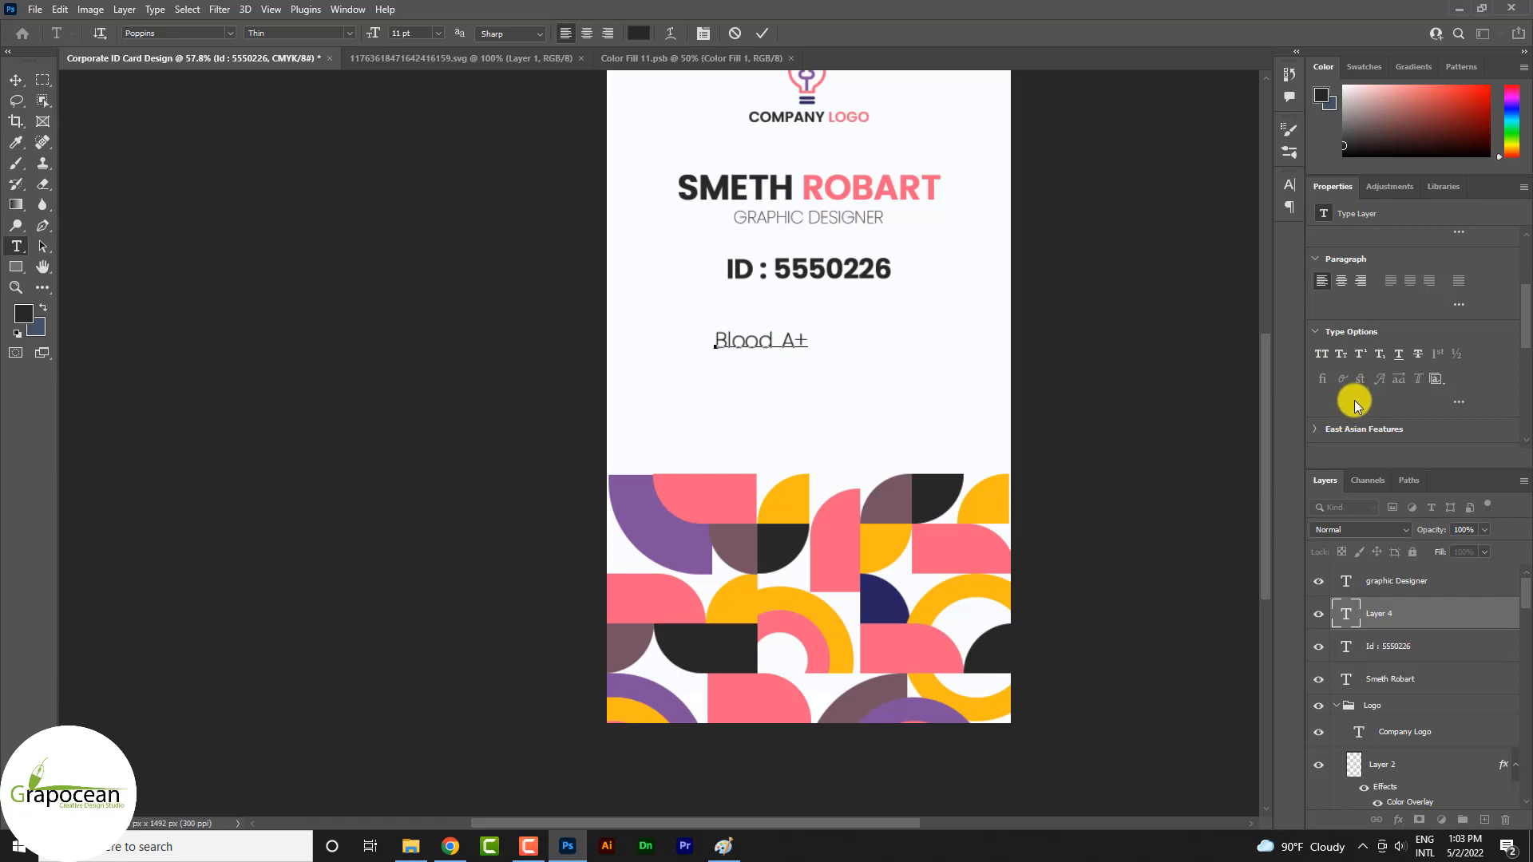
left_click_drag(709, 342, 1016, 346)
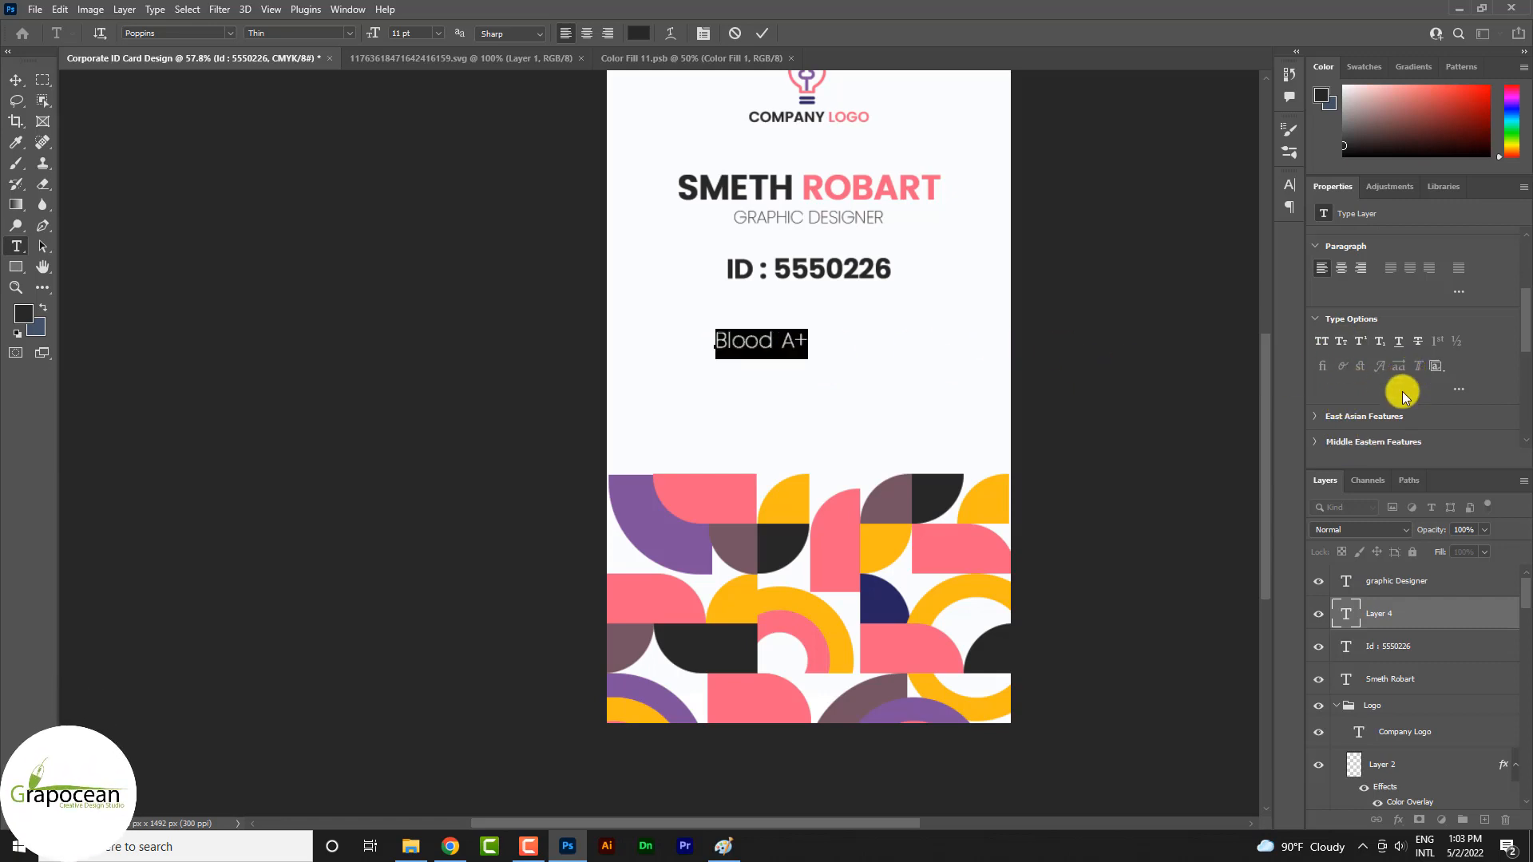
scroll(1403, 394, "down", 2)
scroll(1403, 392, "up", 4)
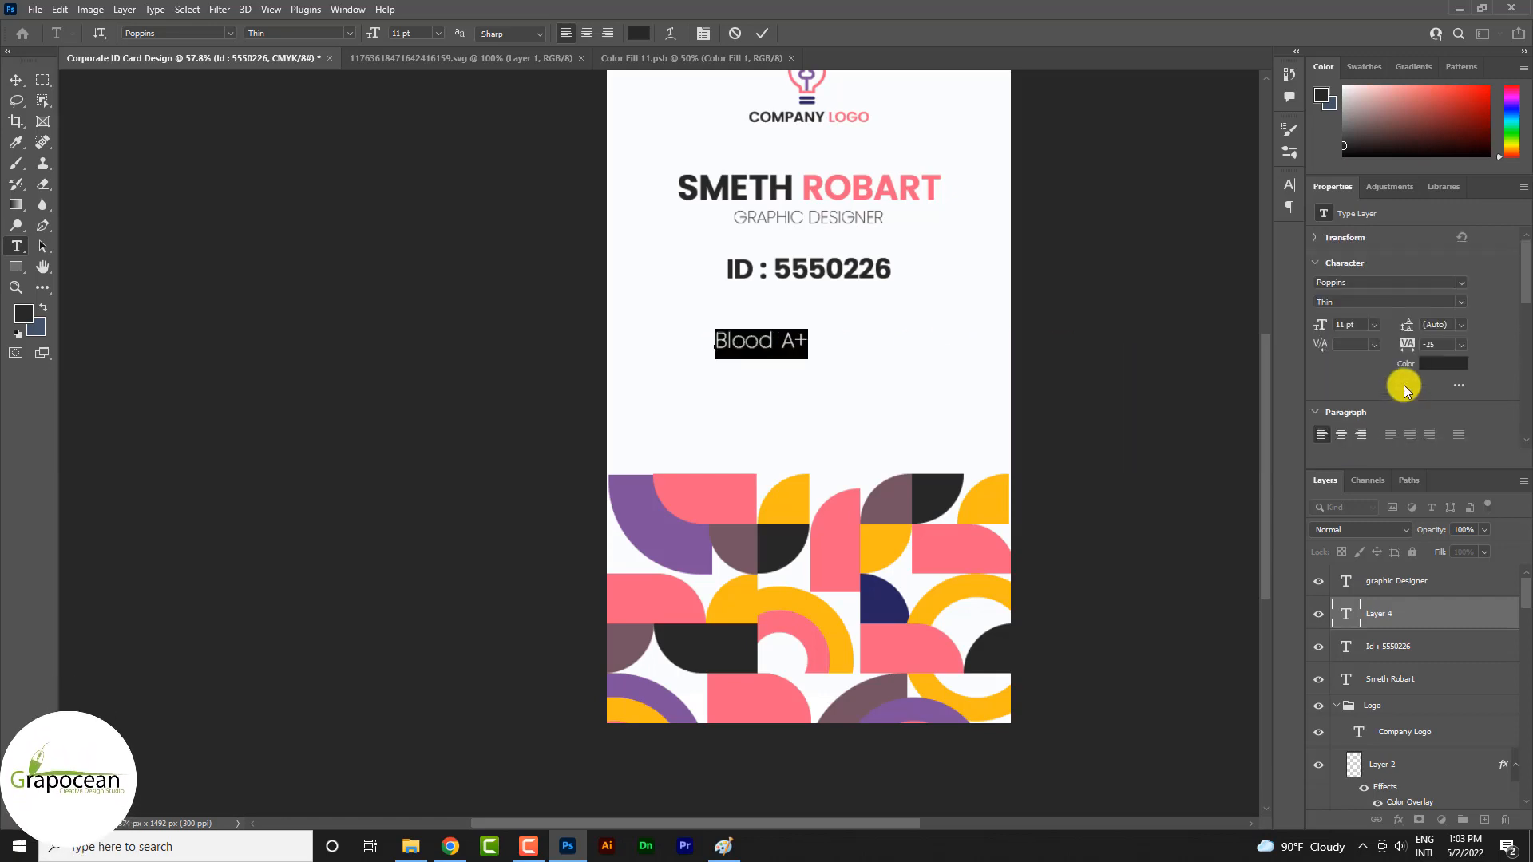
left_click(1459, 303)
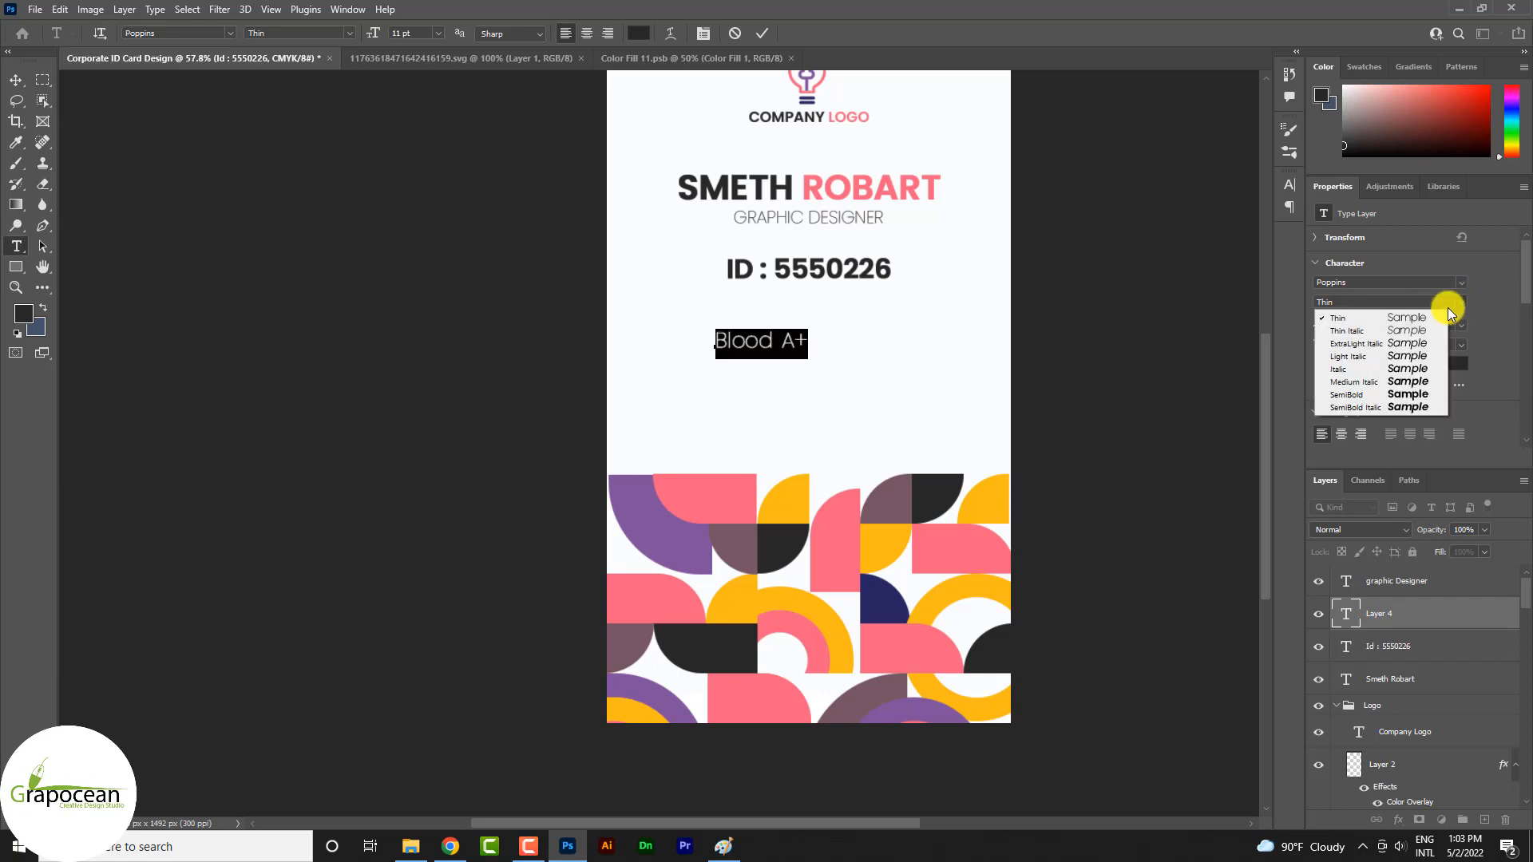
left_click(1407, 394)
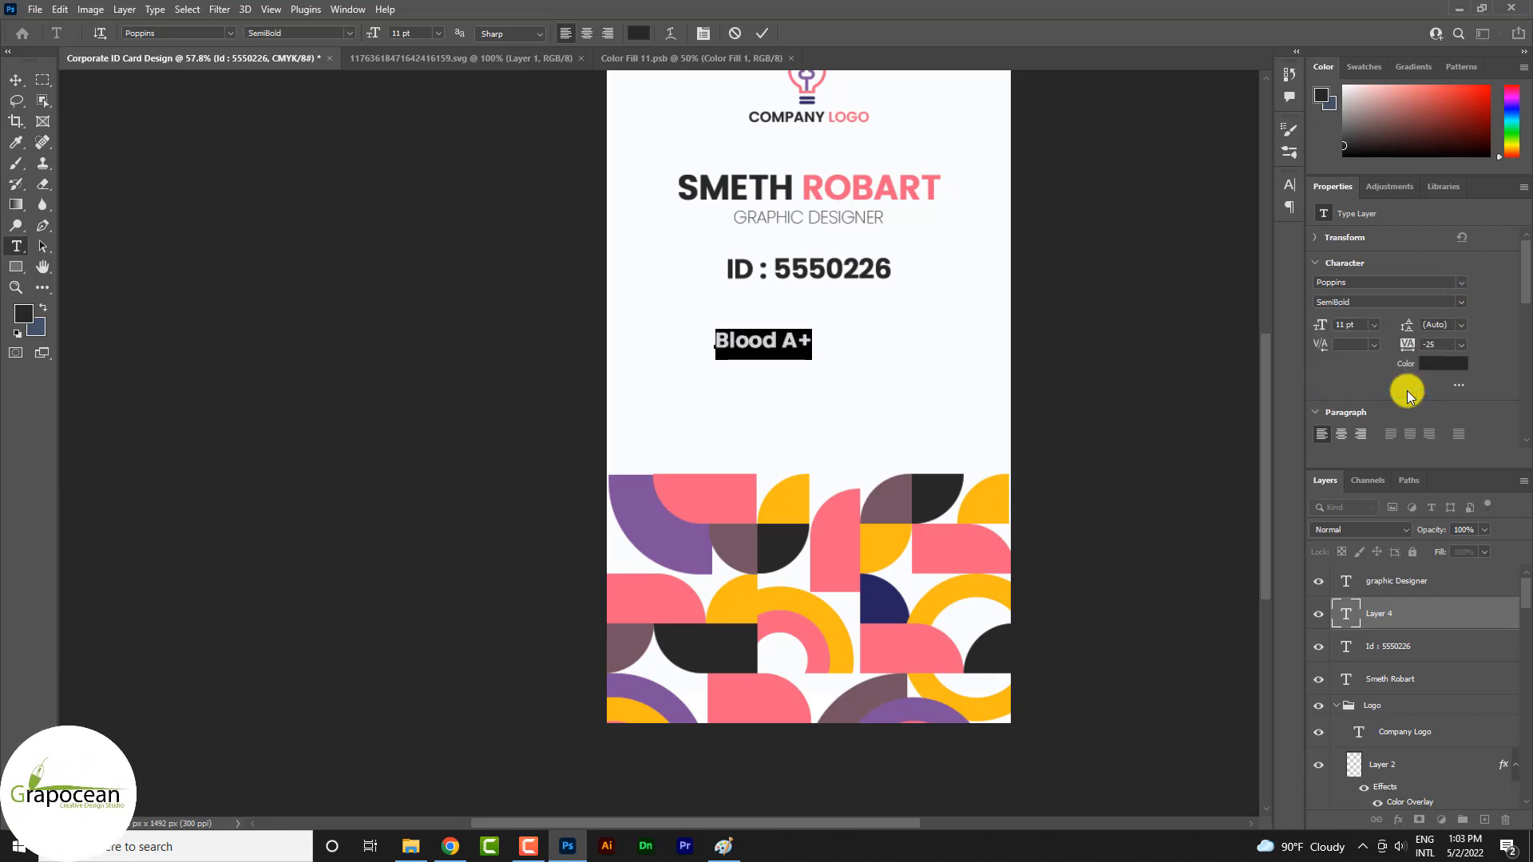
left_click(812, 345)
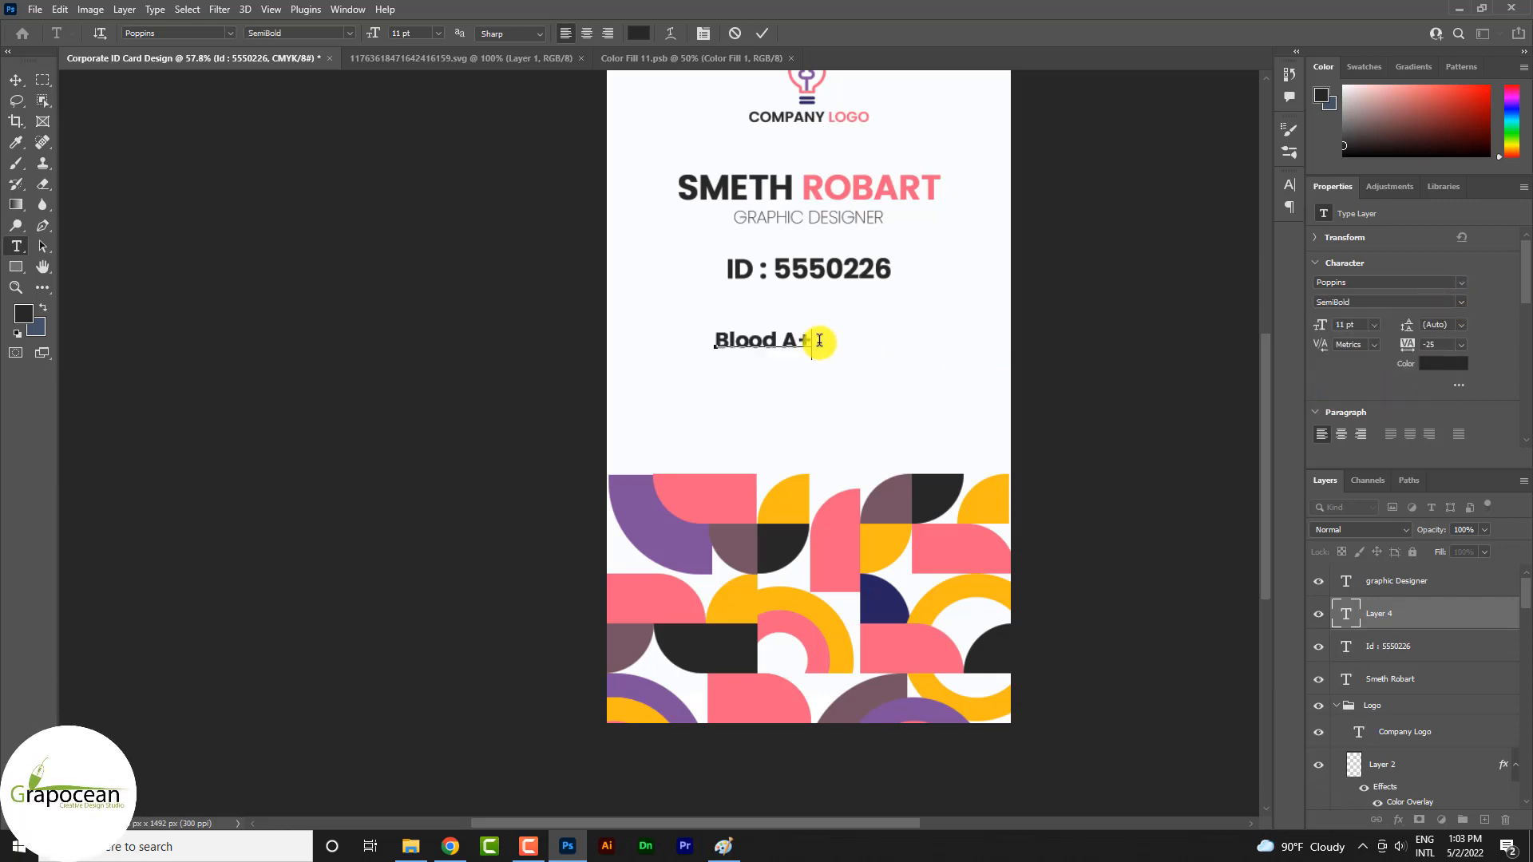
left_click_drag(819, 343, 533, 322)
left_click(343, 33)
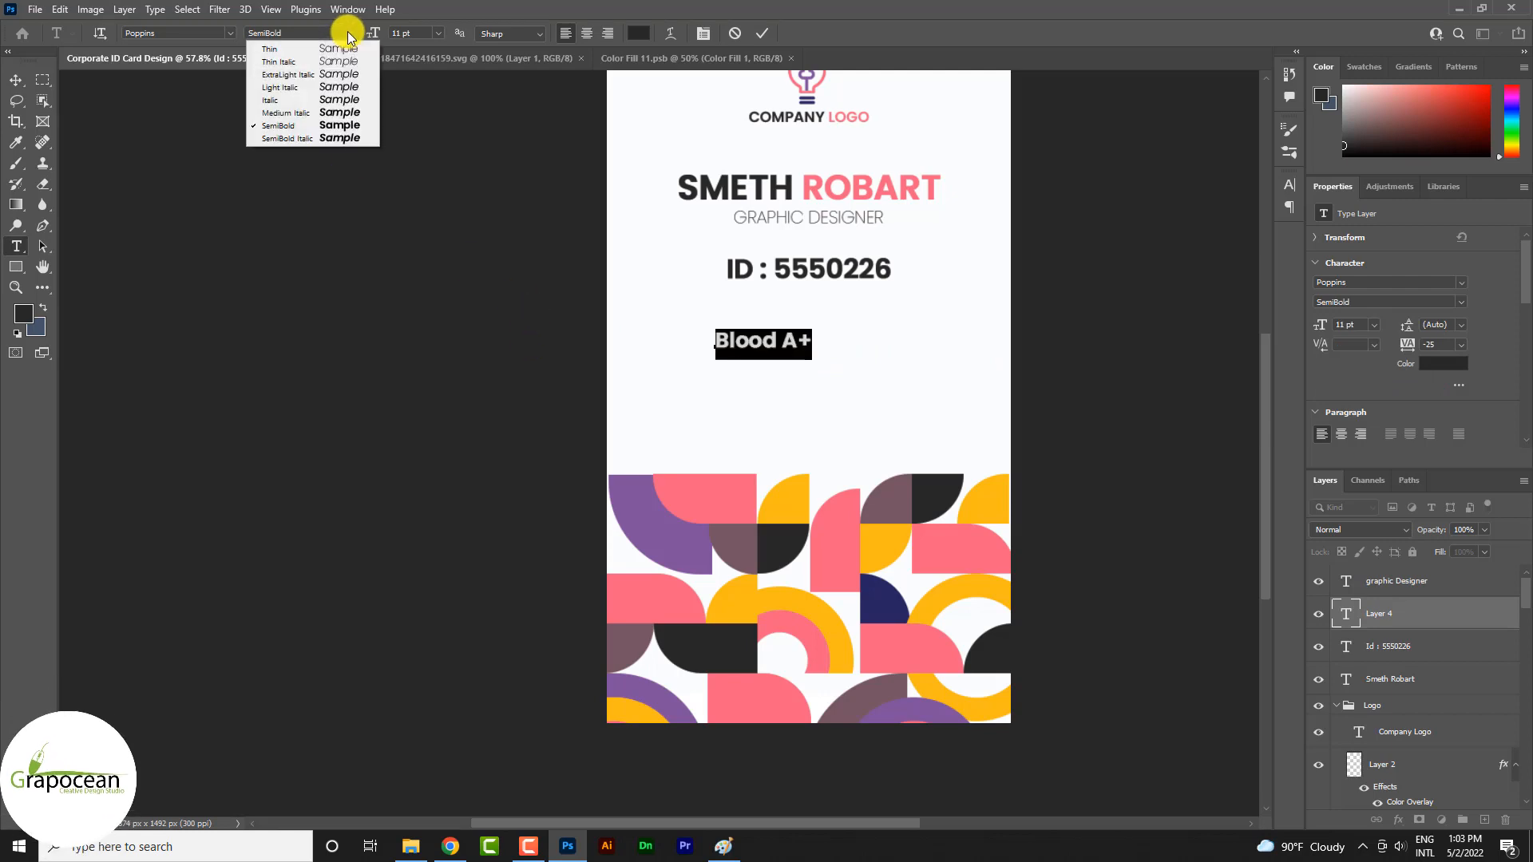
left_click(336, 90)
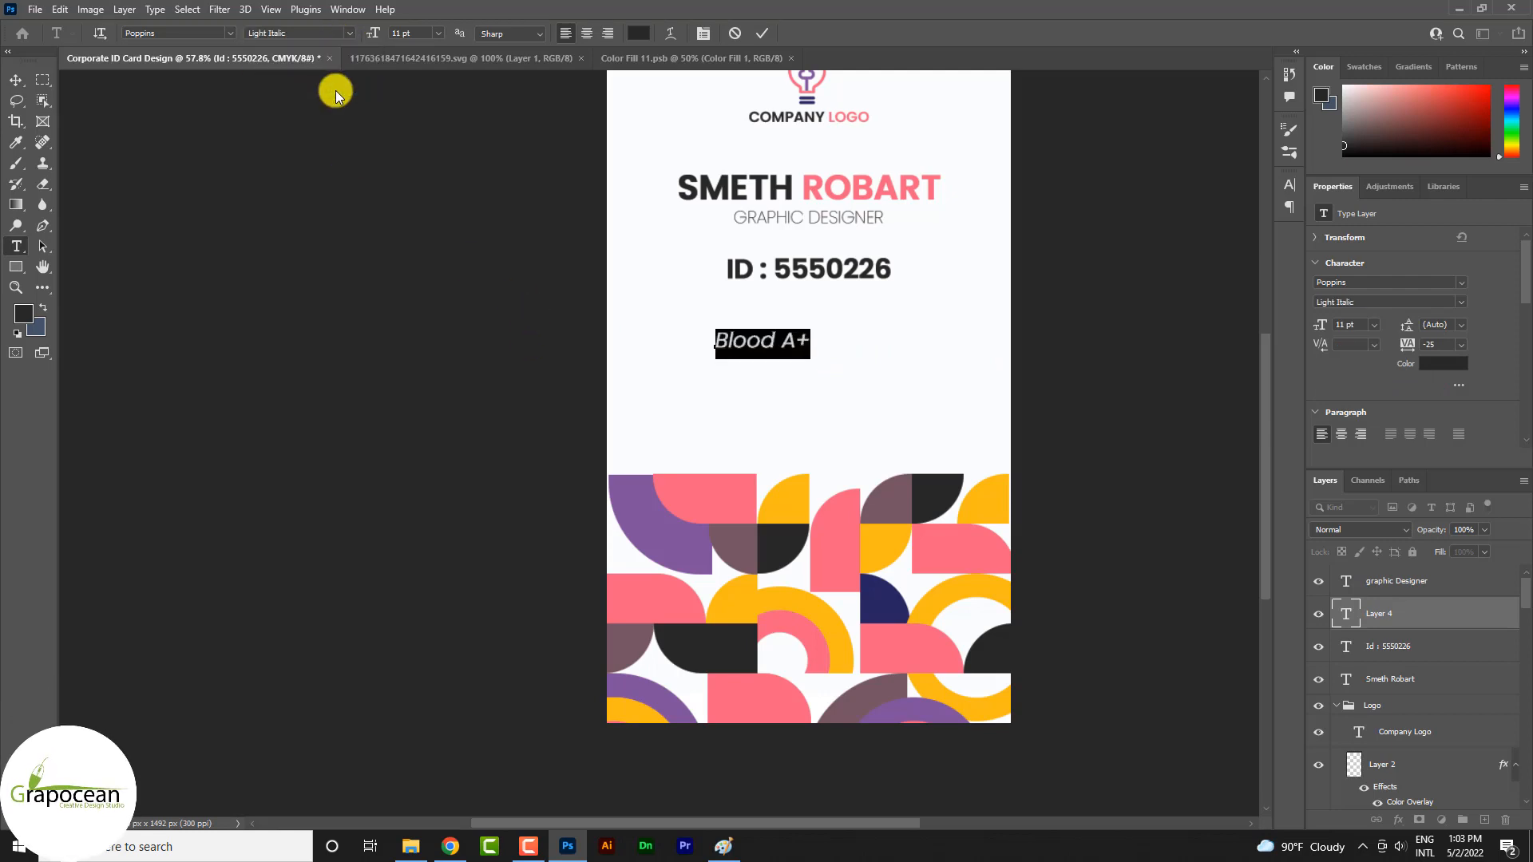
Insert tab spacing and a colon between "Blood" and "A+"
left_click(819, 349)
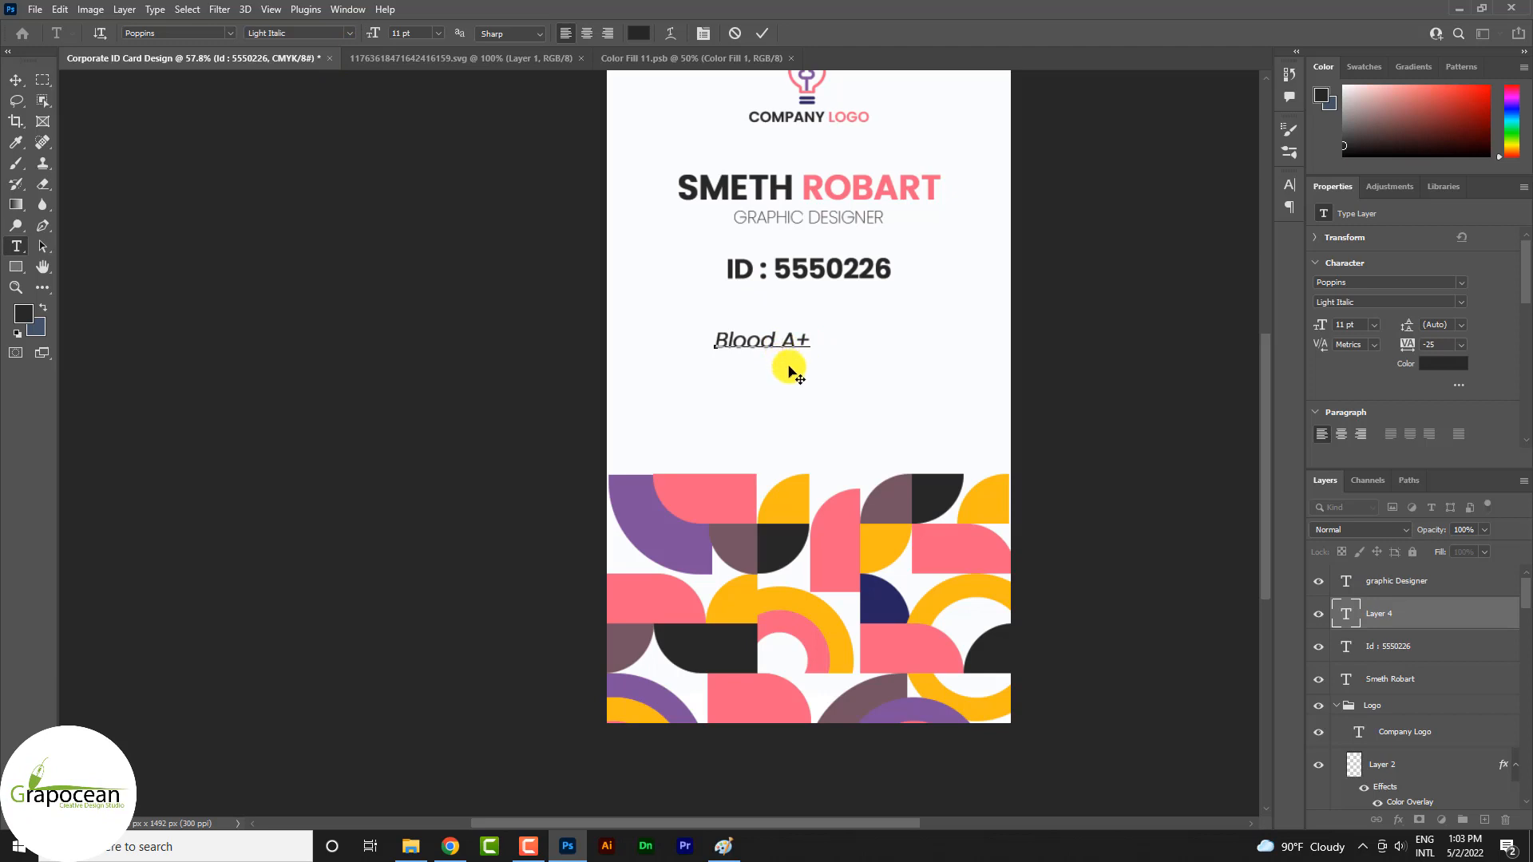
type(":")
key("Left")
key("Tab")
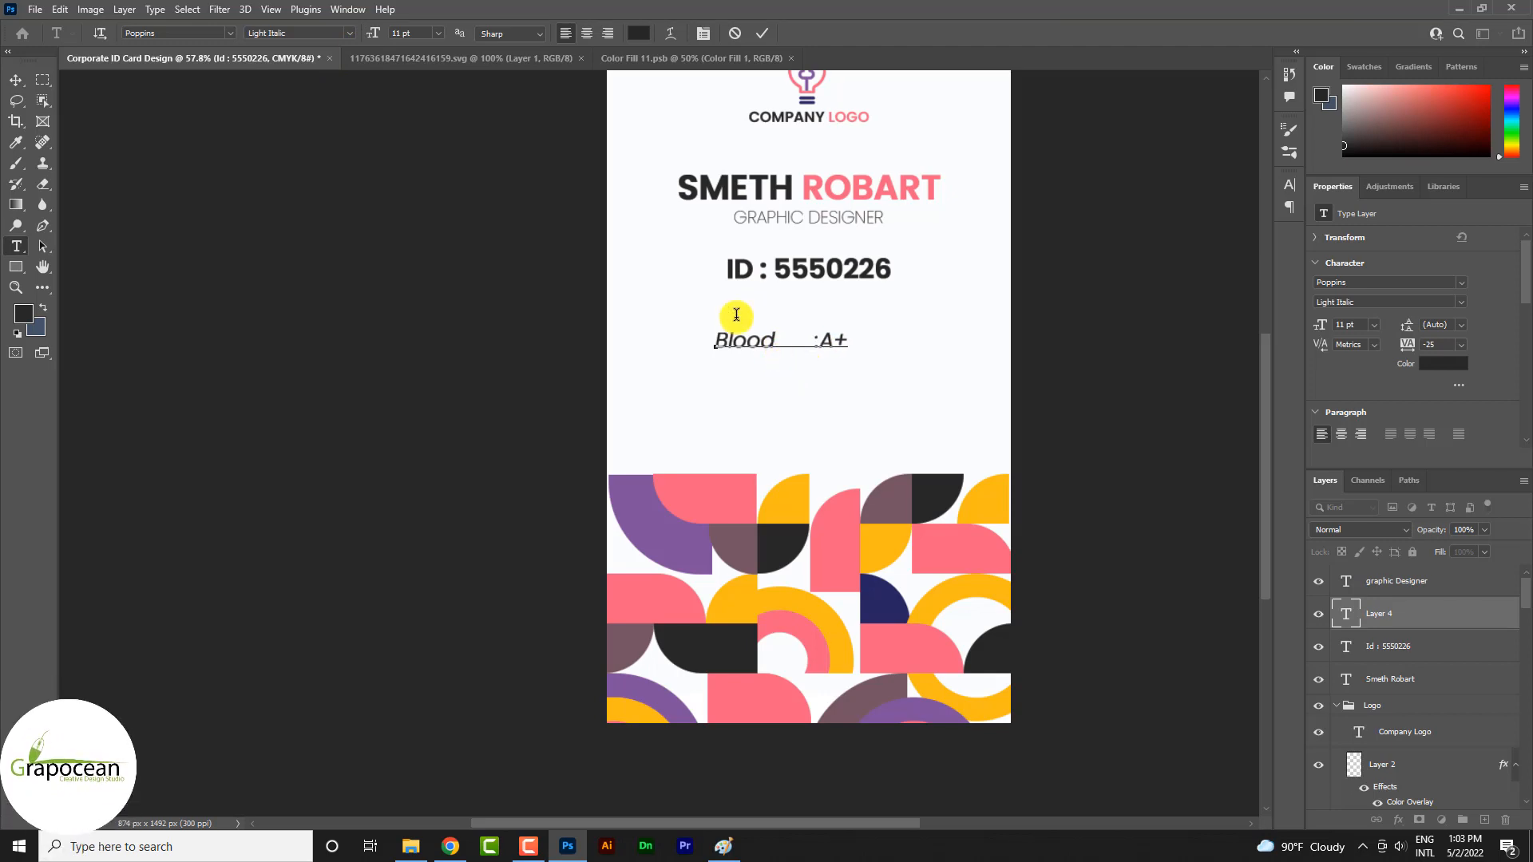
Add an "Email" line below the blood group with tab spacing, a colon and the company's e-mail handle
left_click(854, 345)
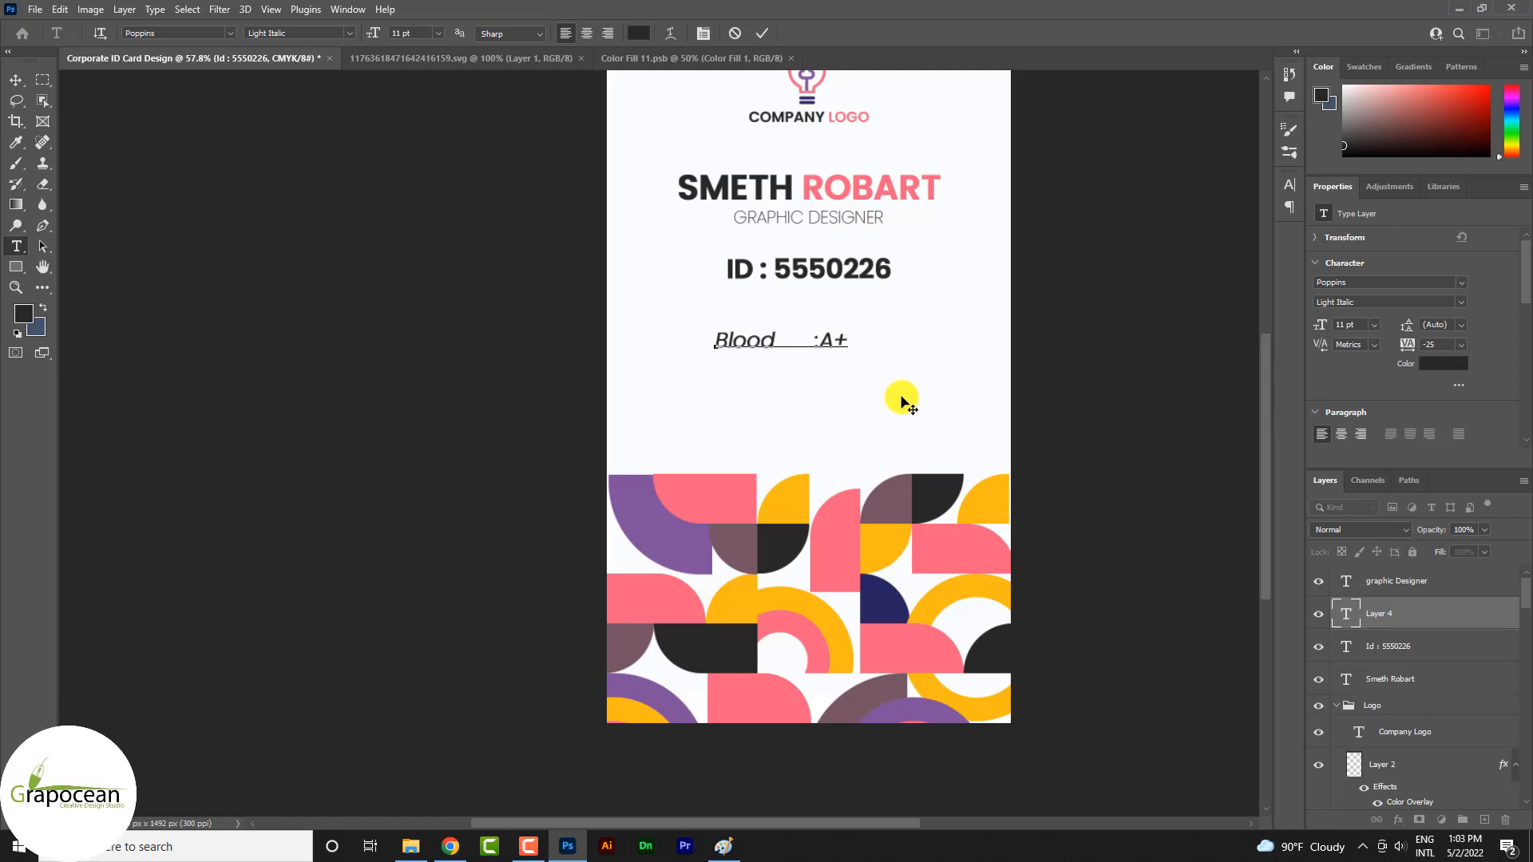
key("Tab")
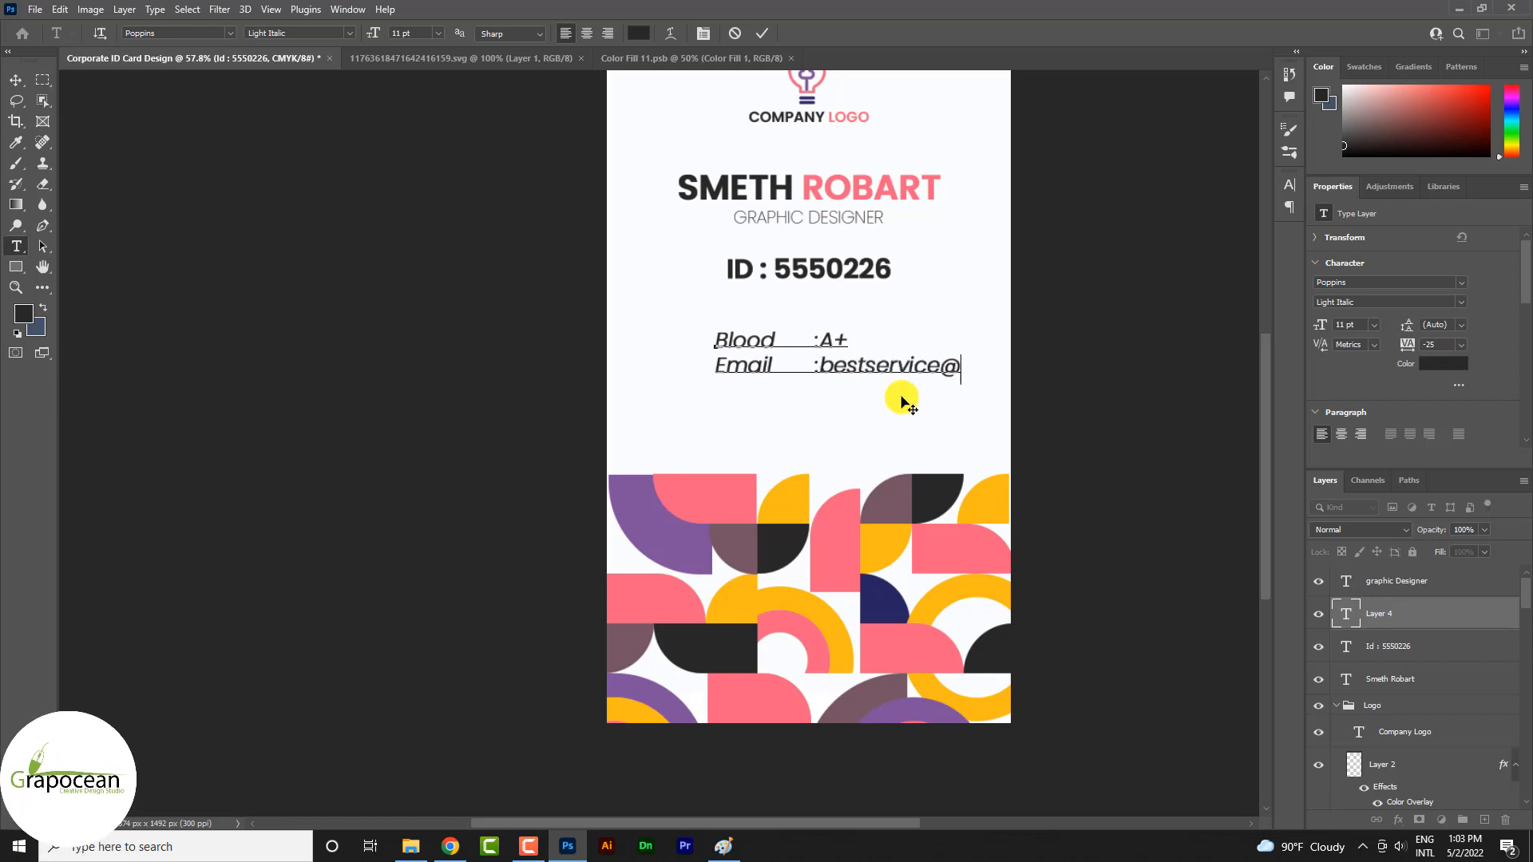
key("BackSpace")
key("BackSpace")
key("BackSpace")
key("BackSpace")
key("BackSpace")
key("BackSpace")
key("BackSpace")
key("BackSpace")
key("BackSpace")
key("BackSpace")
key("BackSpace")
key("BackSpace")
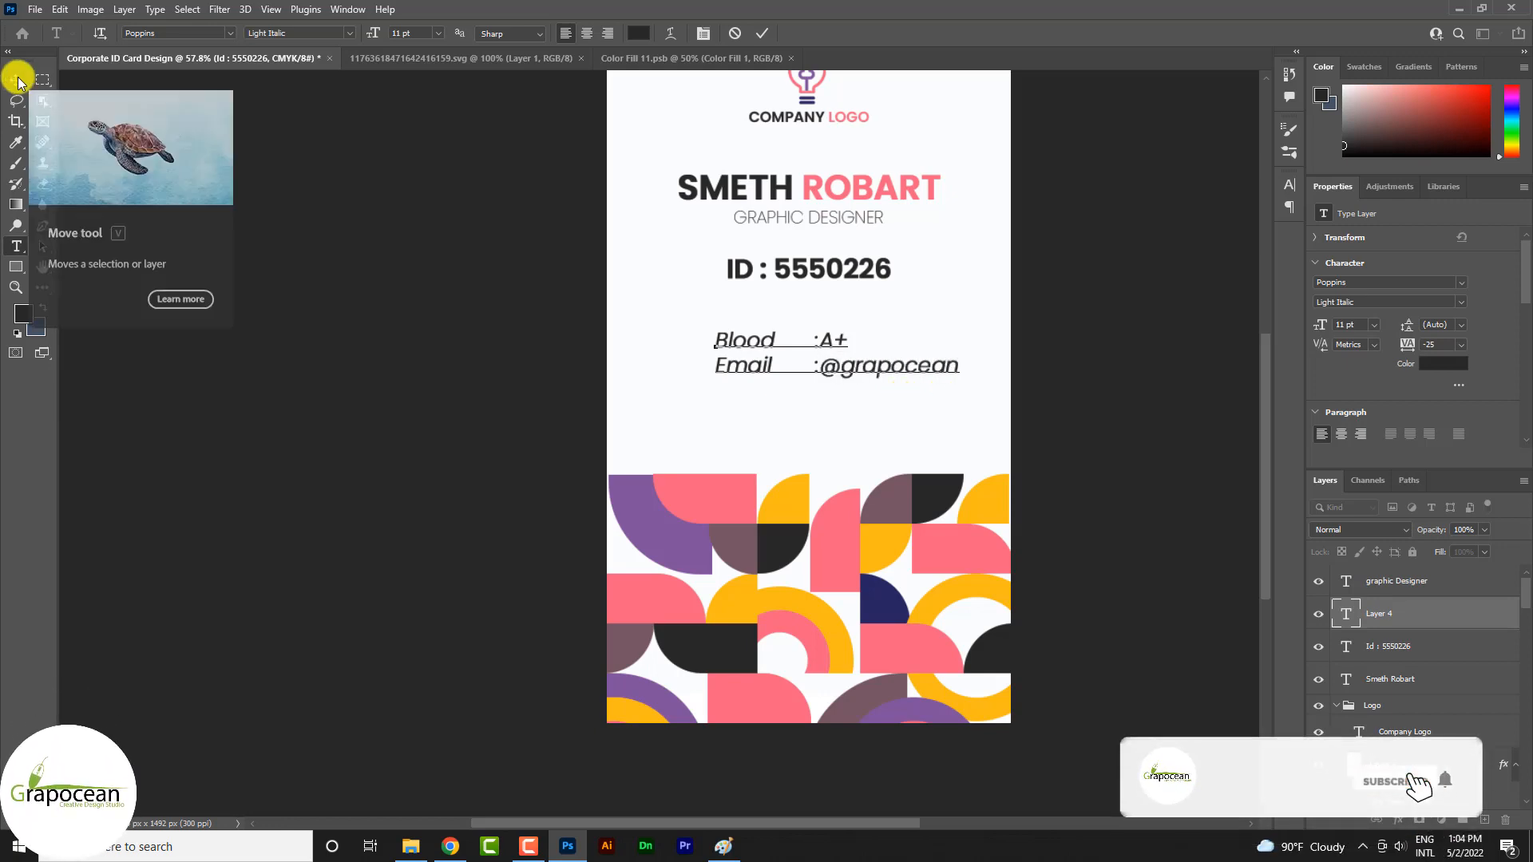
Add a "Phone" line below the e-mail line with tab spacing, a colon and the sample phone number
key("Return")
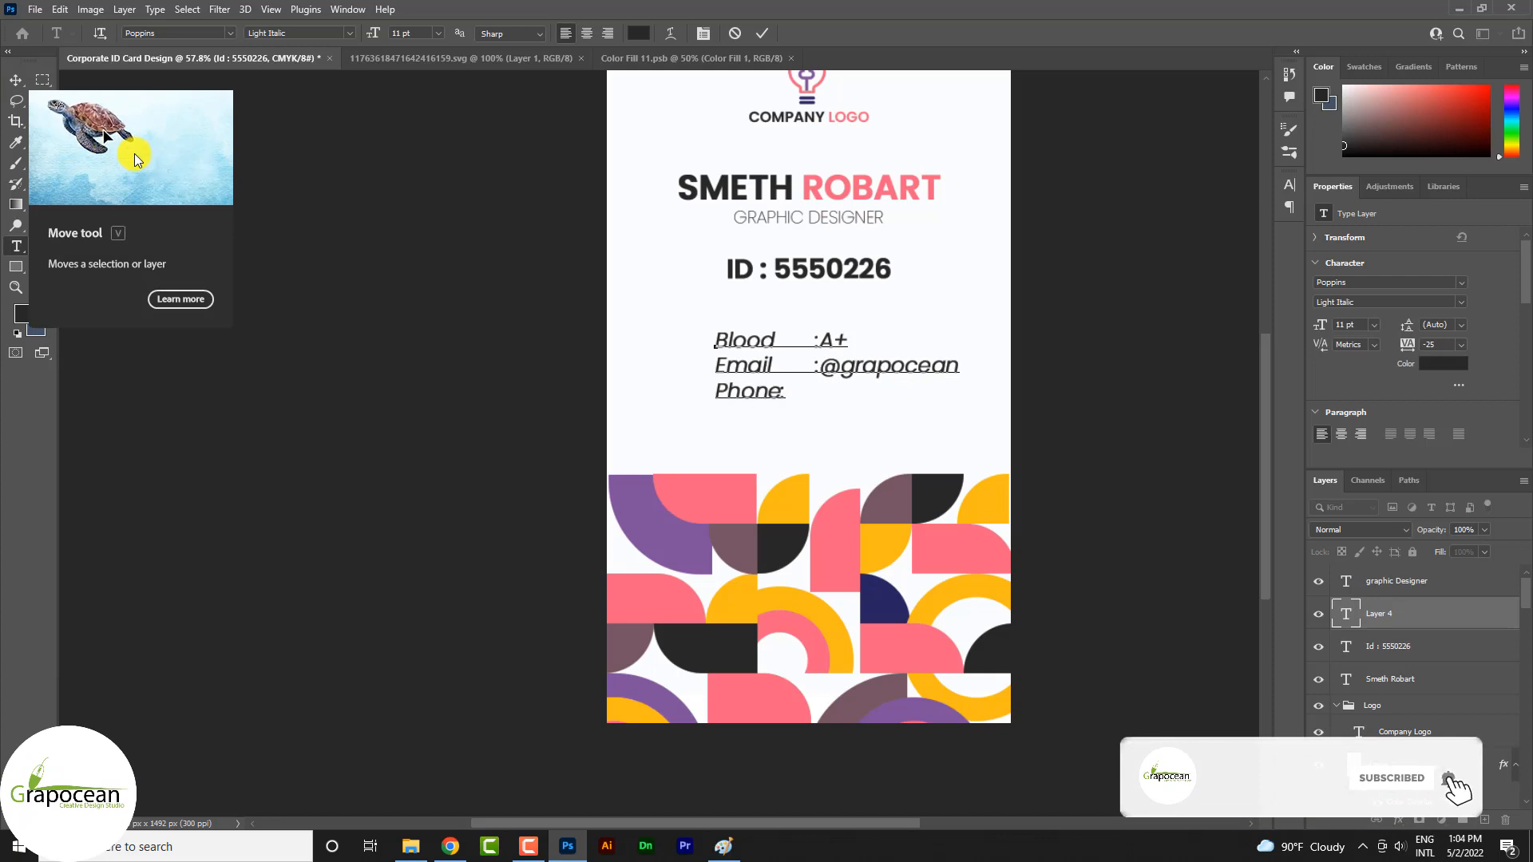
key("Tab")
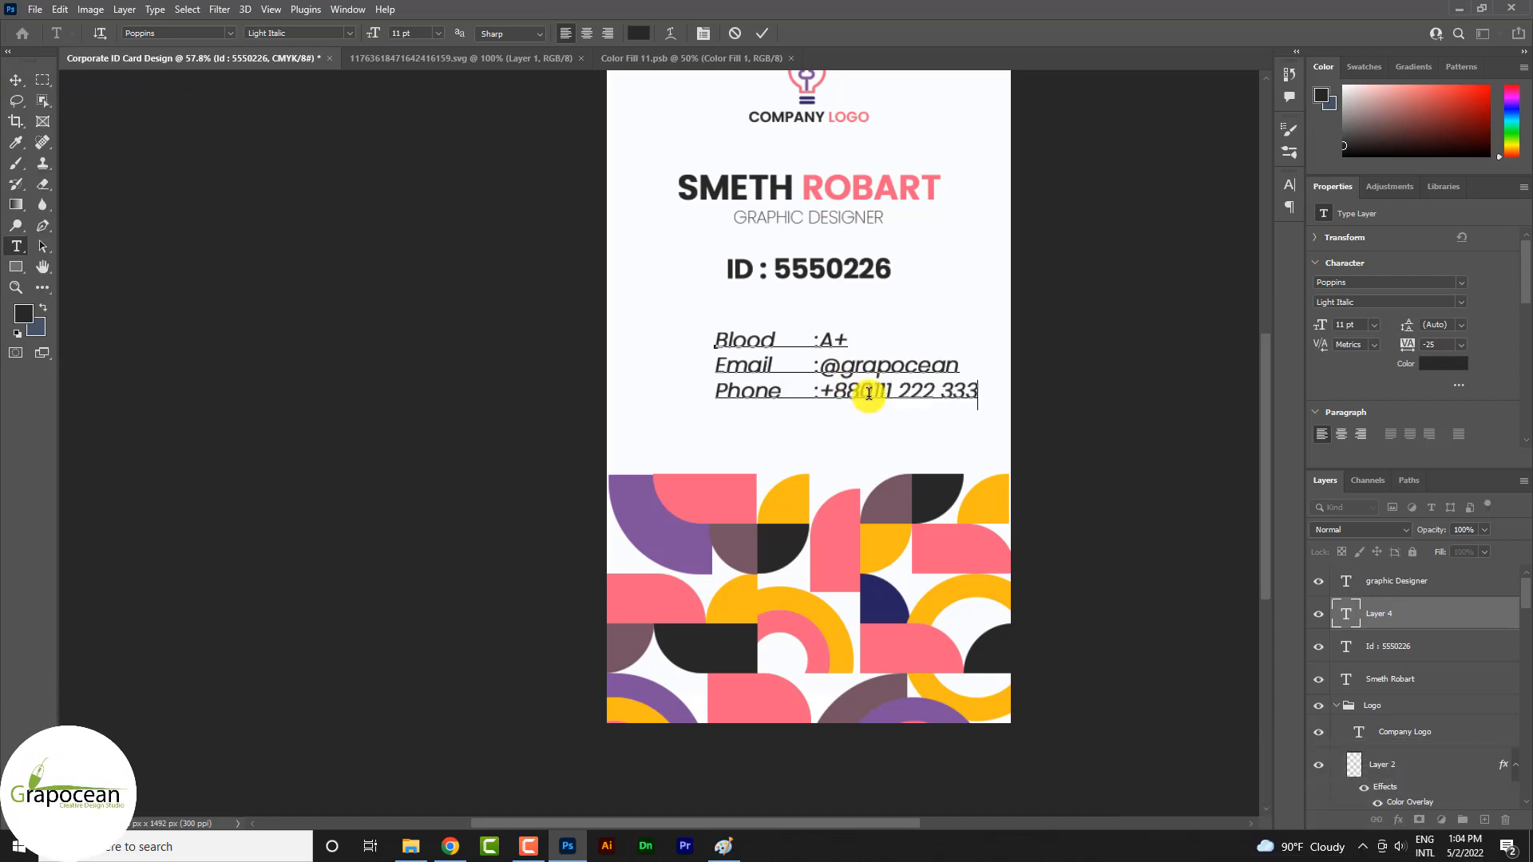
Set the font style of all three detail lines to ExtraLight Italic
left_click_drag(1002, 391, 547, 346)
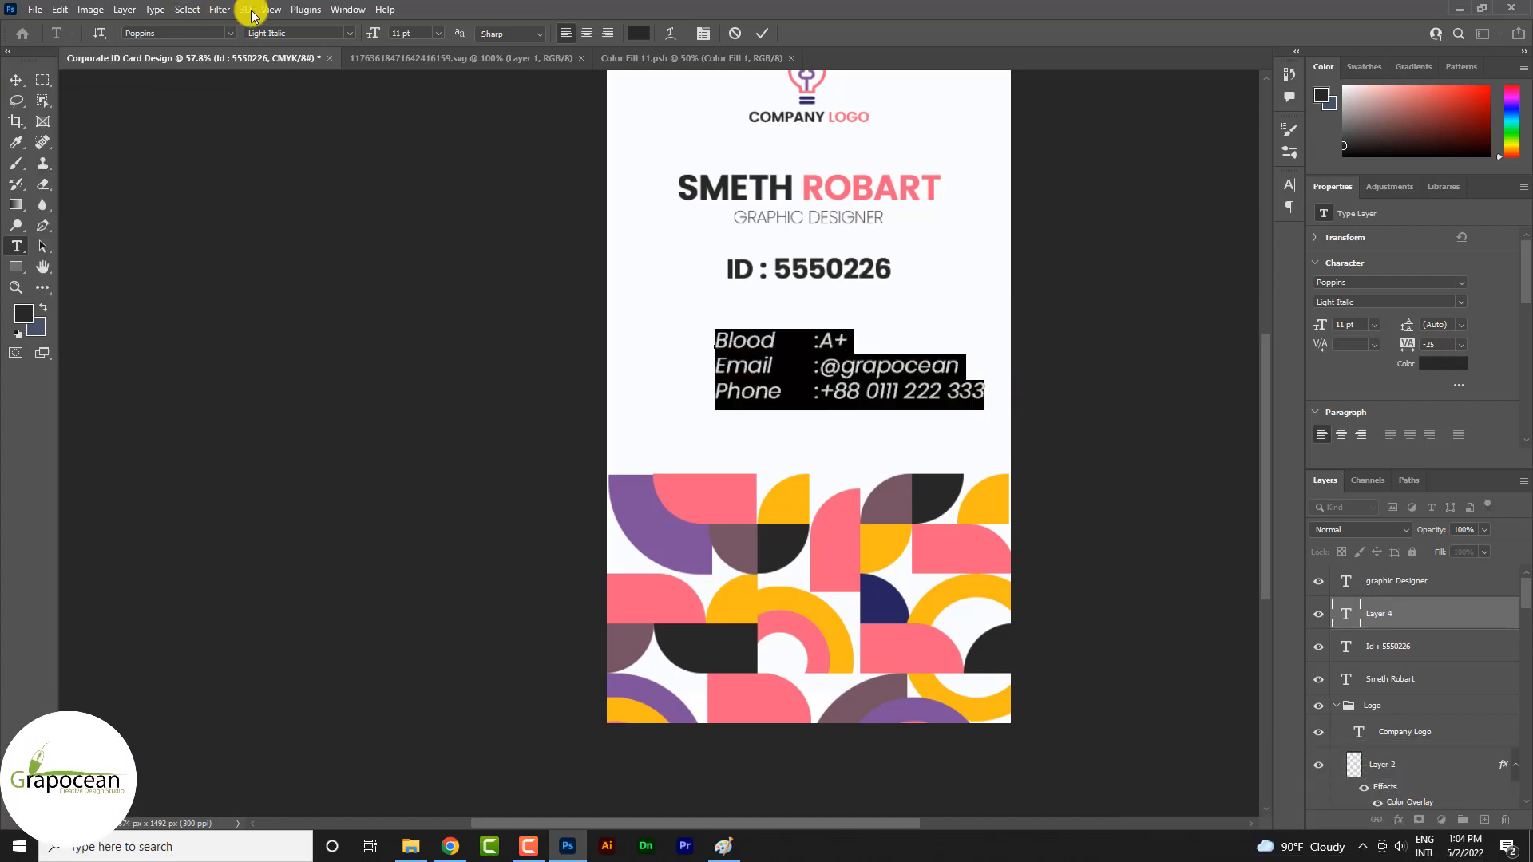
left_click(349, 33)
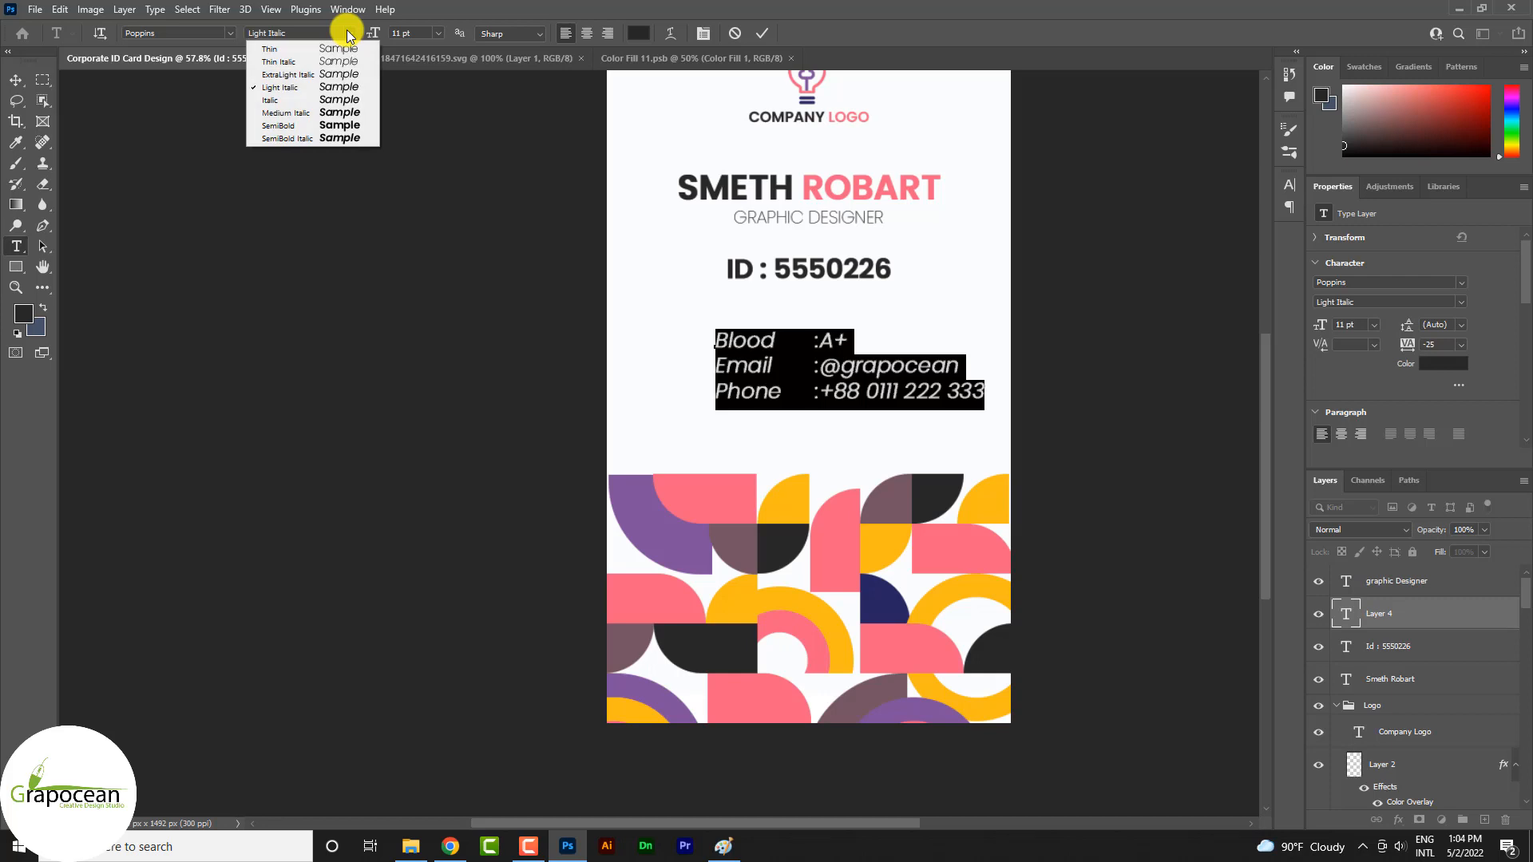
left_click(328, 75)
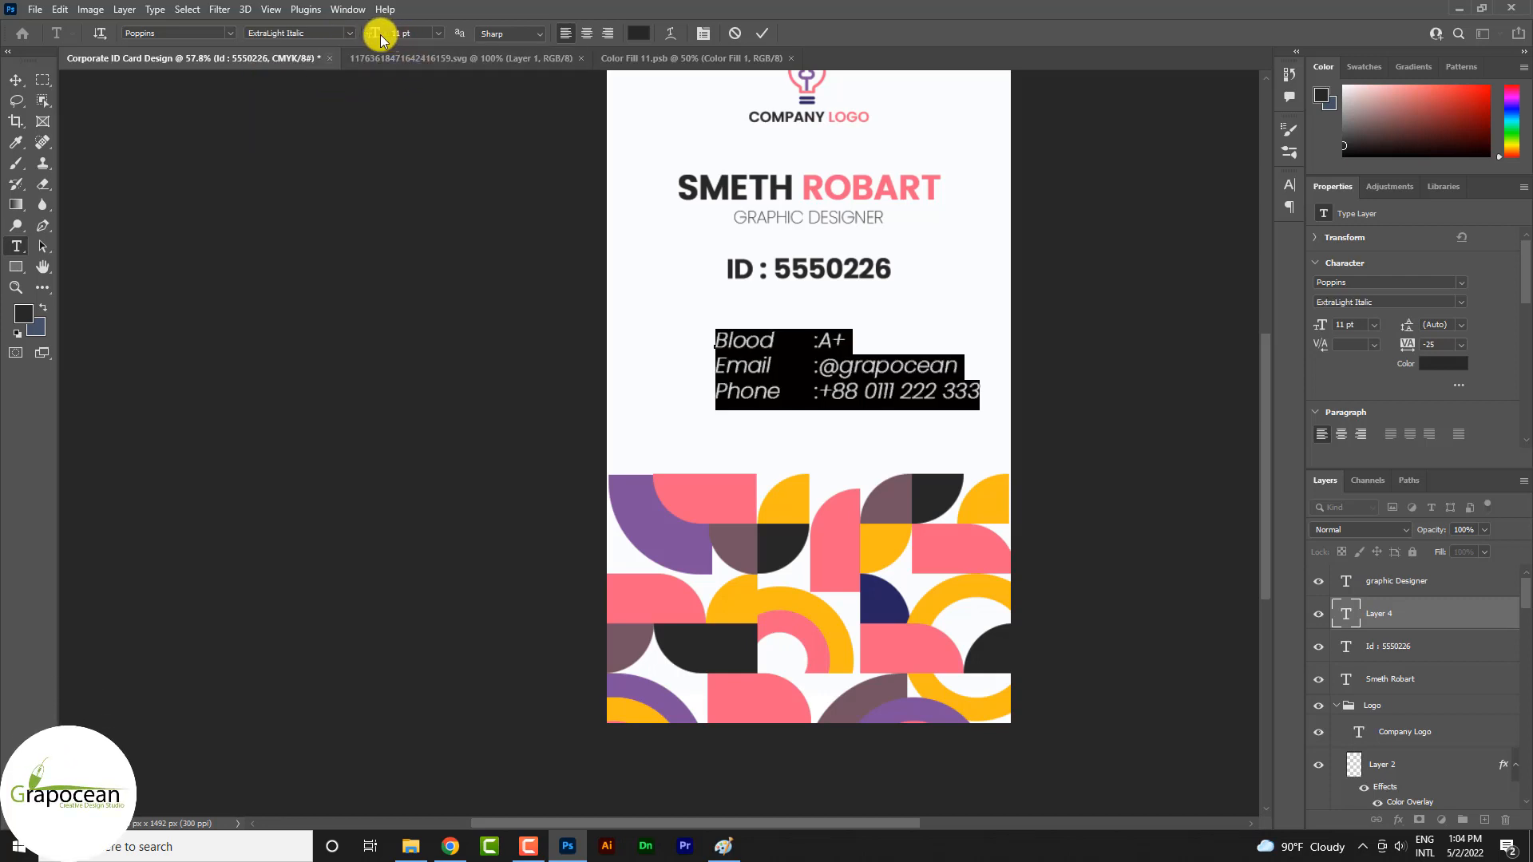
Set the font size of the blood, email and phone lines to 10 pt and commit the text
left_click(439, 32)
left_click(415, 104)
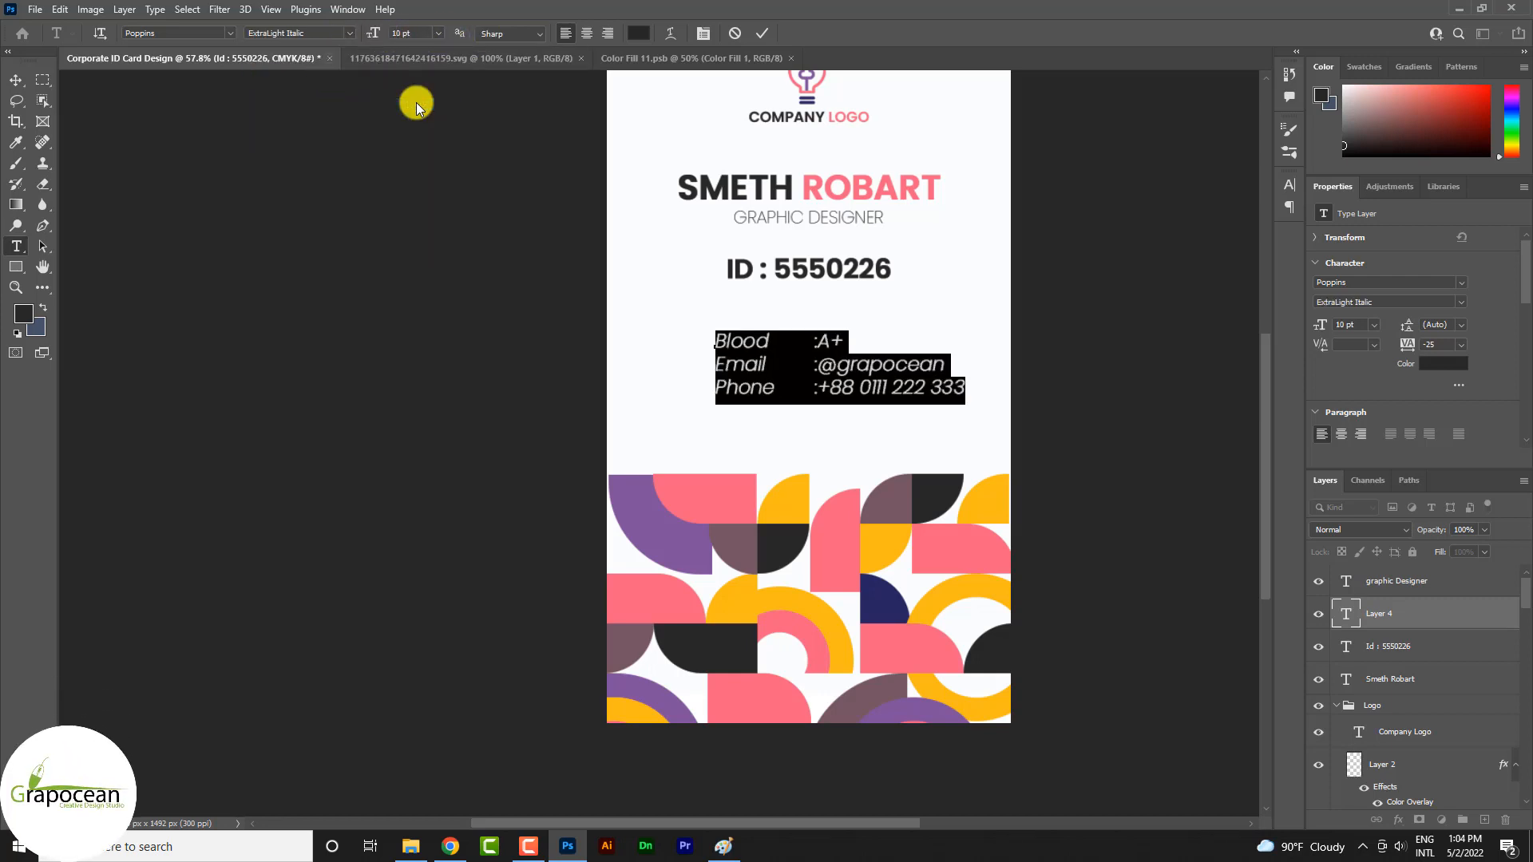
left_click(15, 82)
scroll(895, 439, "down", 4)
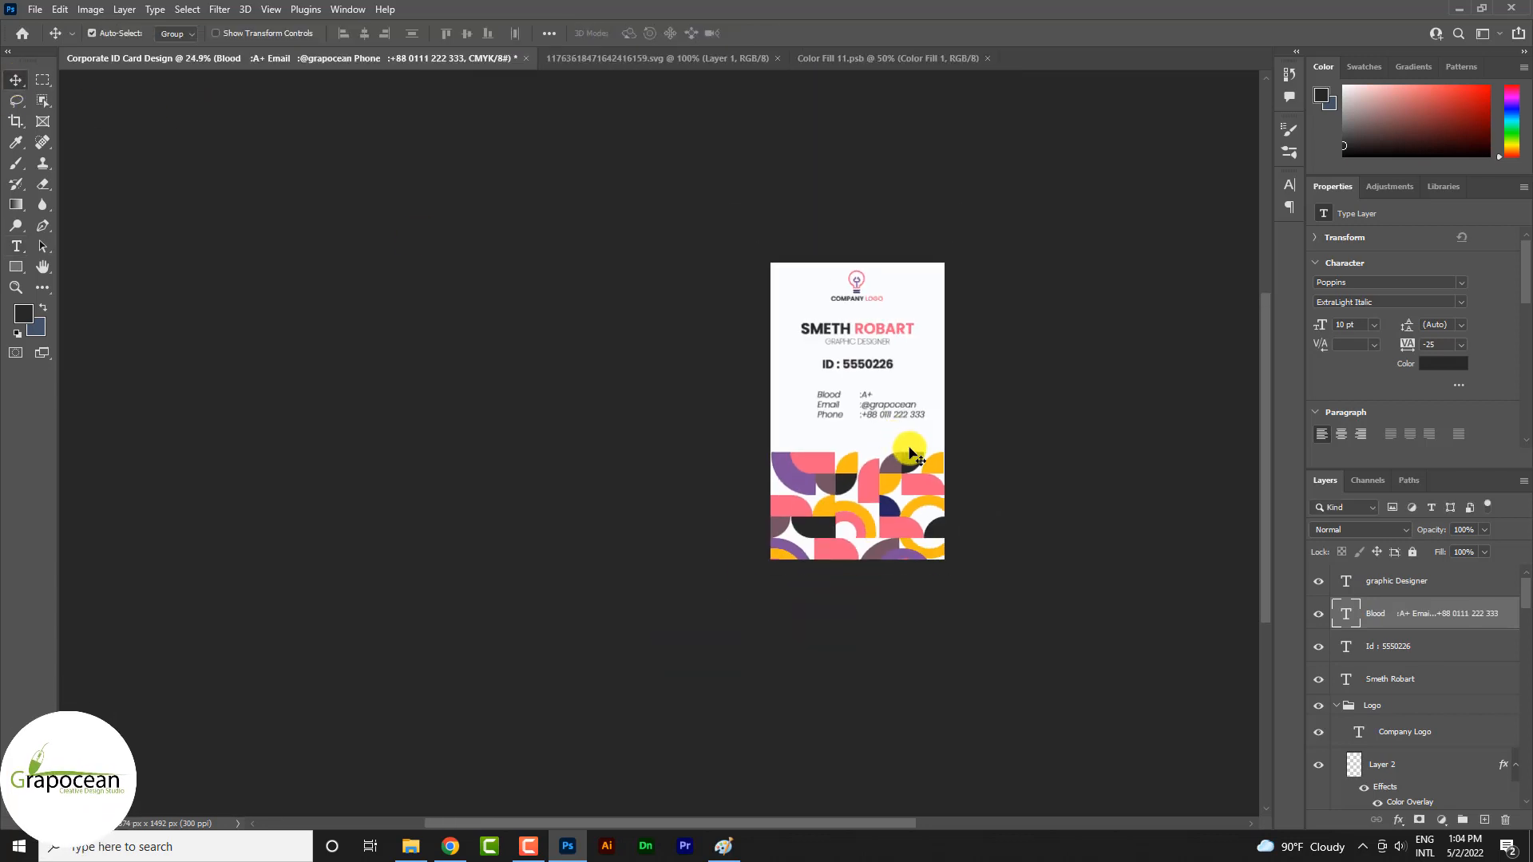
Edit the Email line so the @ sign follows the company handle instead of preceding it
scroll(905, 447, "up", 4)
scroll(859, 408, "up", 3)
left_click(18, 250)
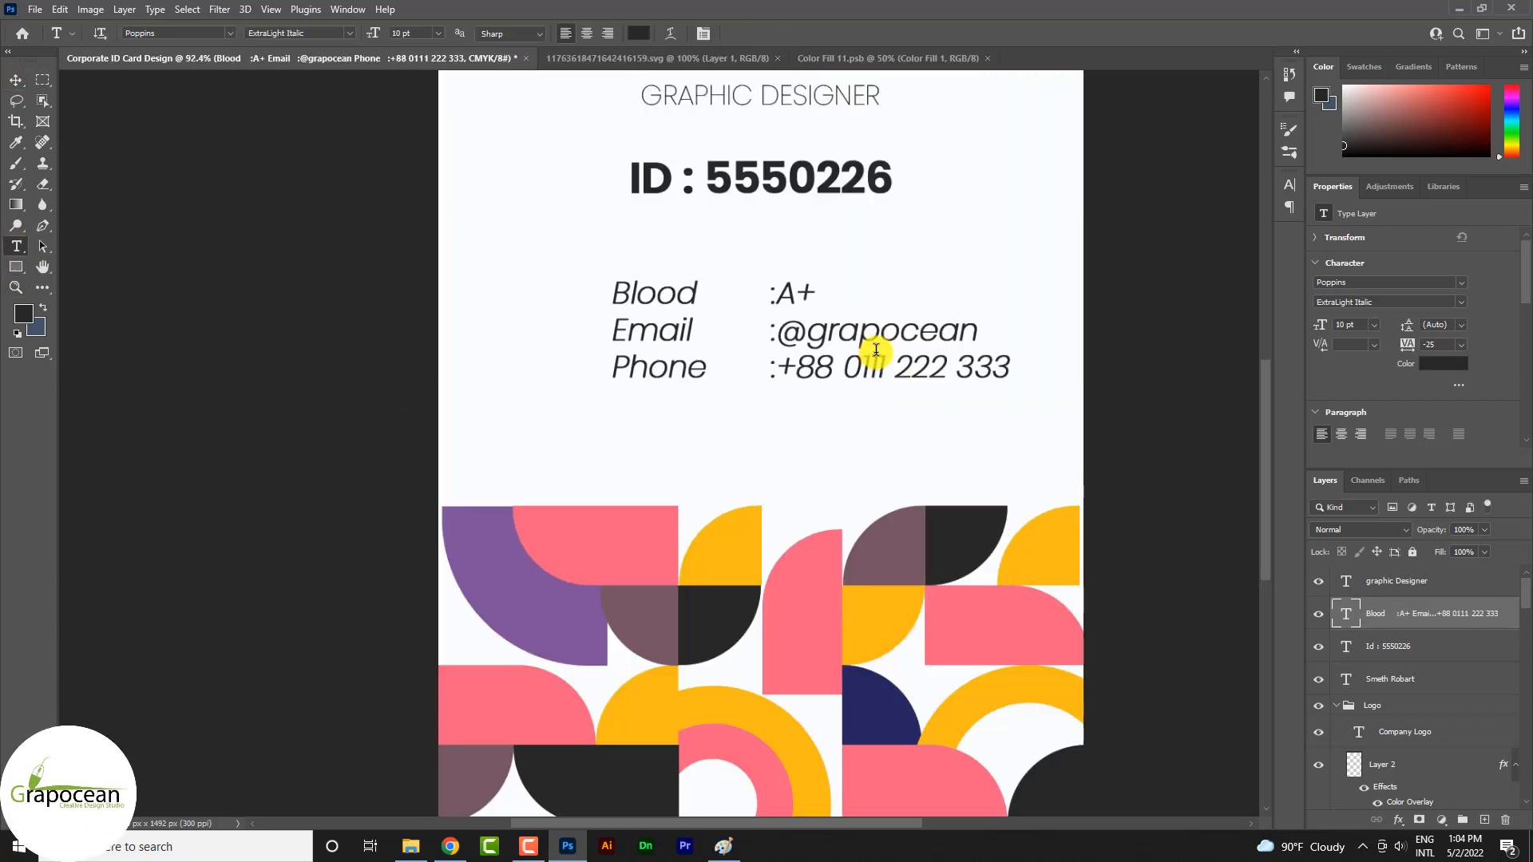
left_click(833, 327)
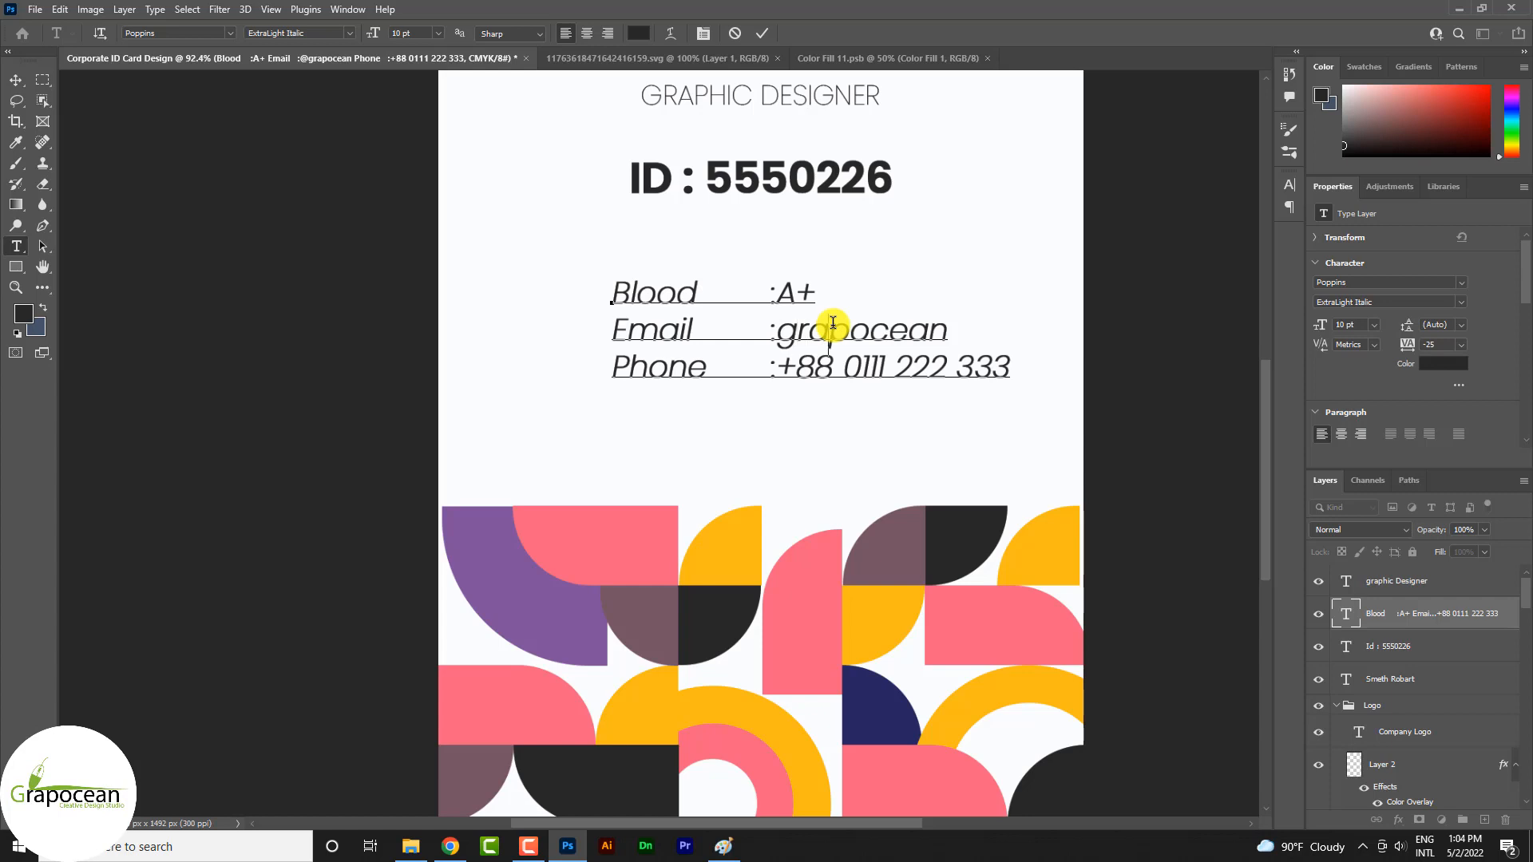
key("Right")
key("Right")
key("Right")
key("Right")
key("Right")
key("Right")
key("Right")
key("Right")
type("Gmai")
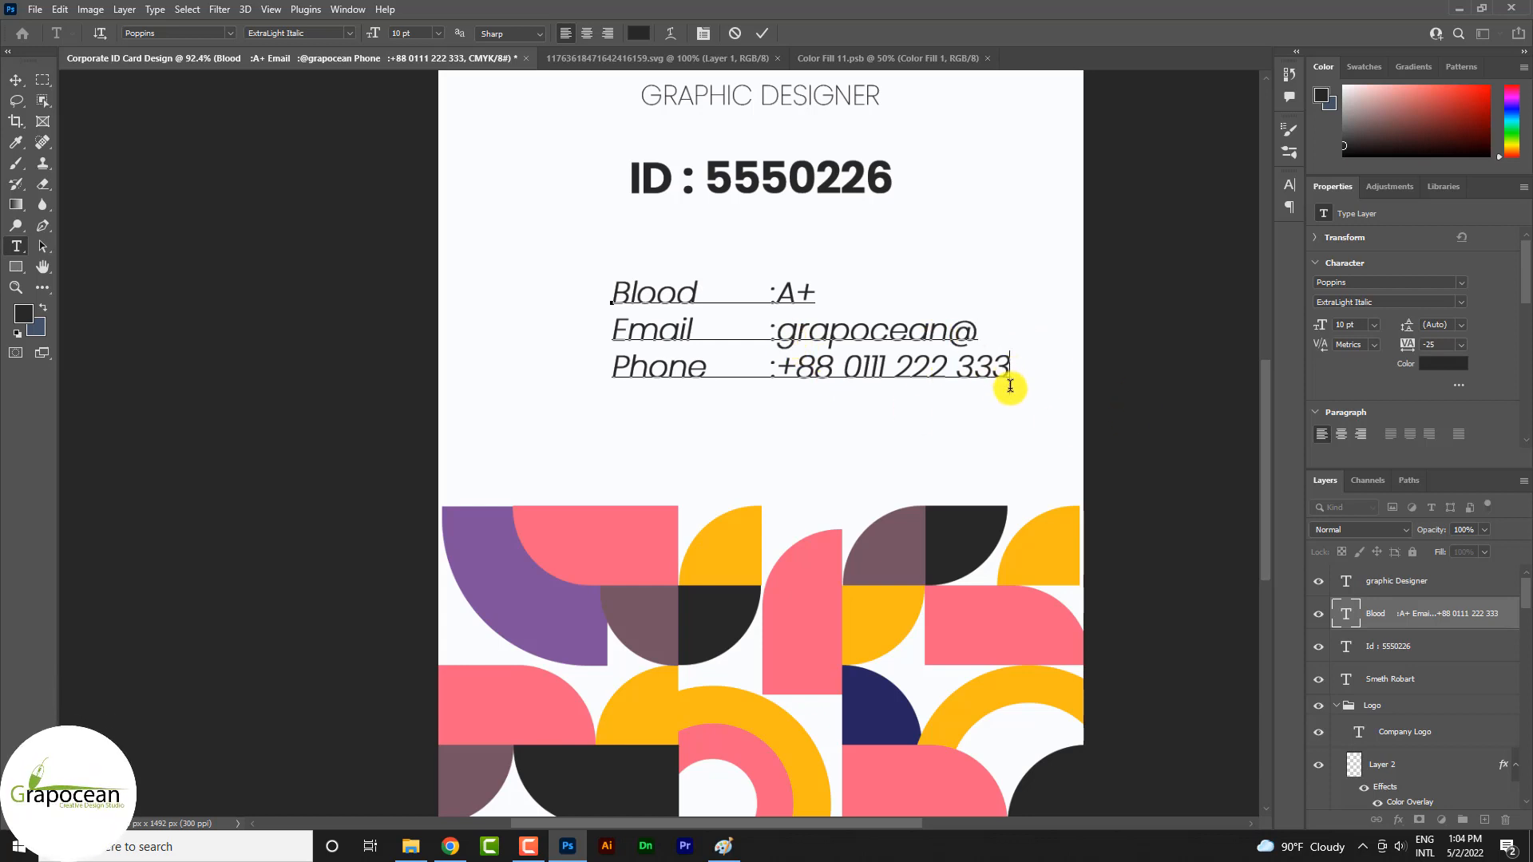
key("Return")
type("we")
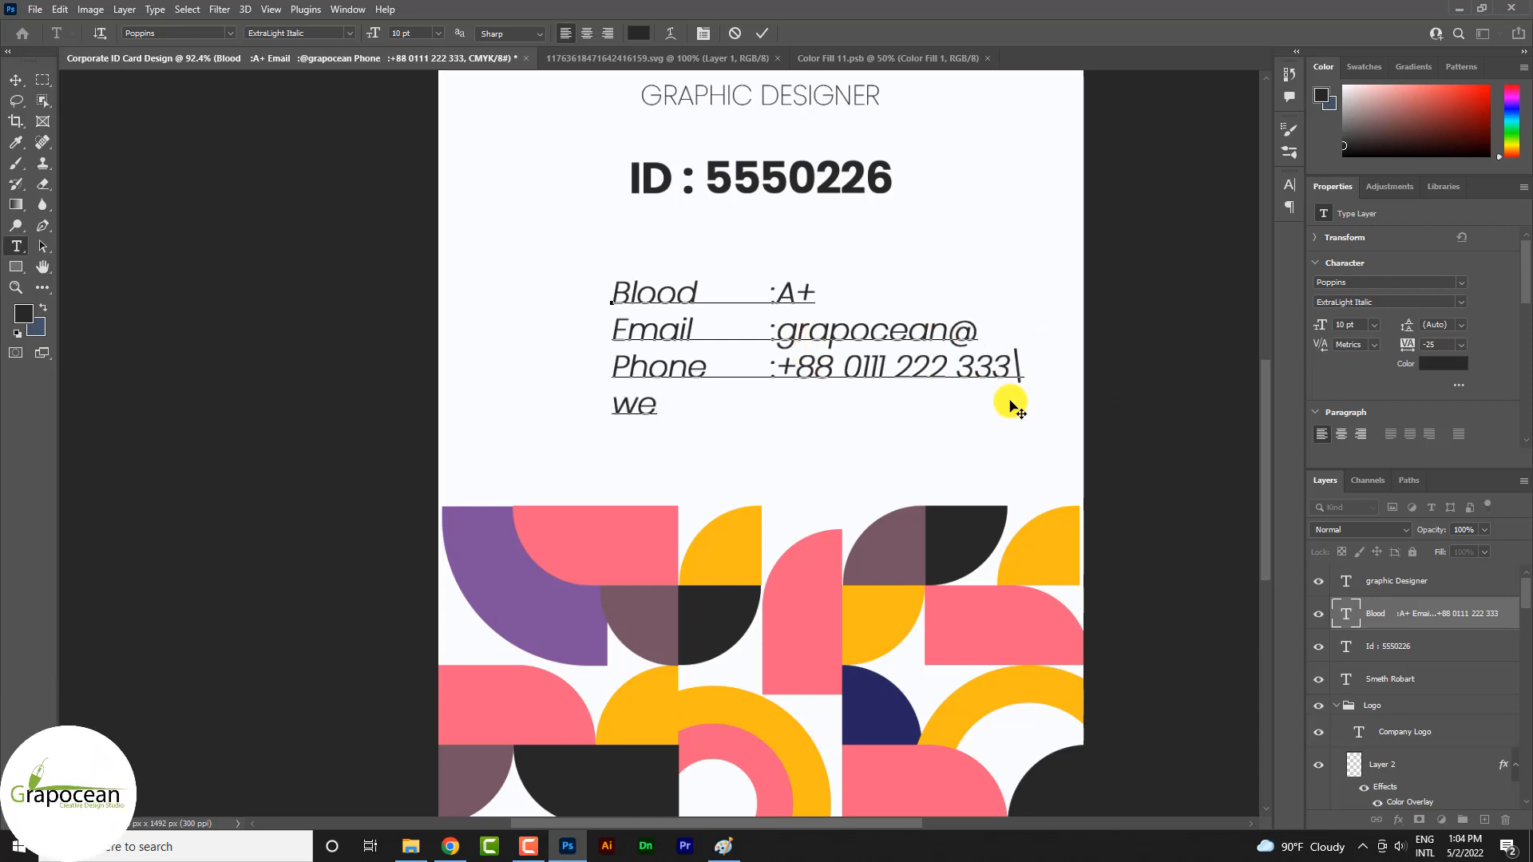
type("bsite")
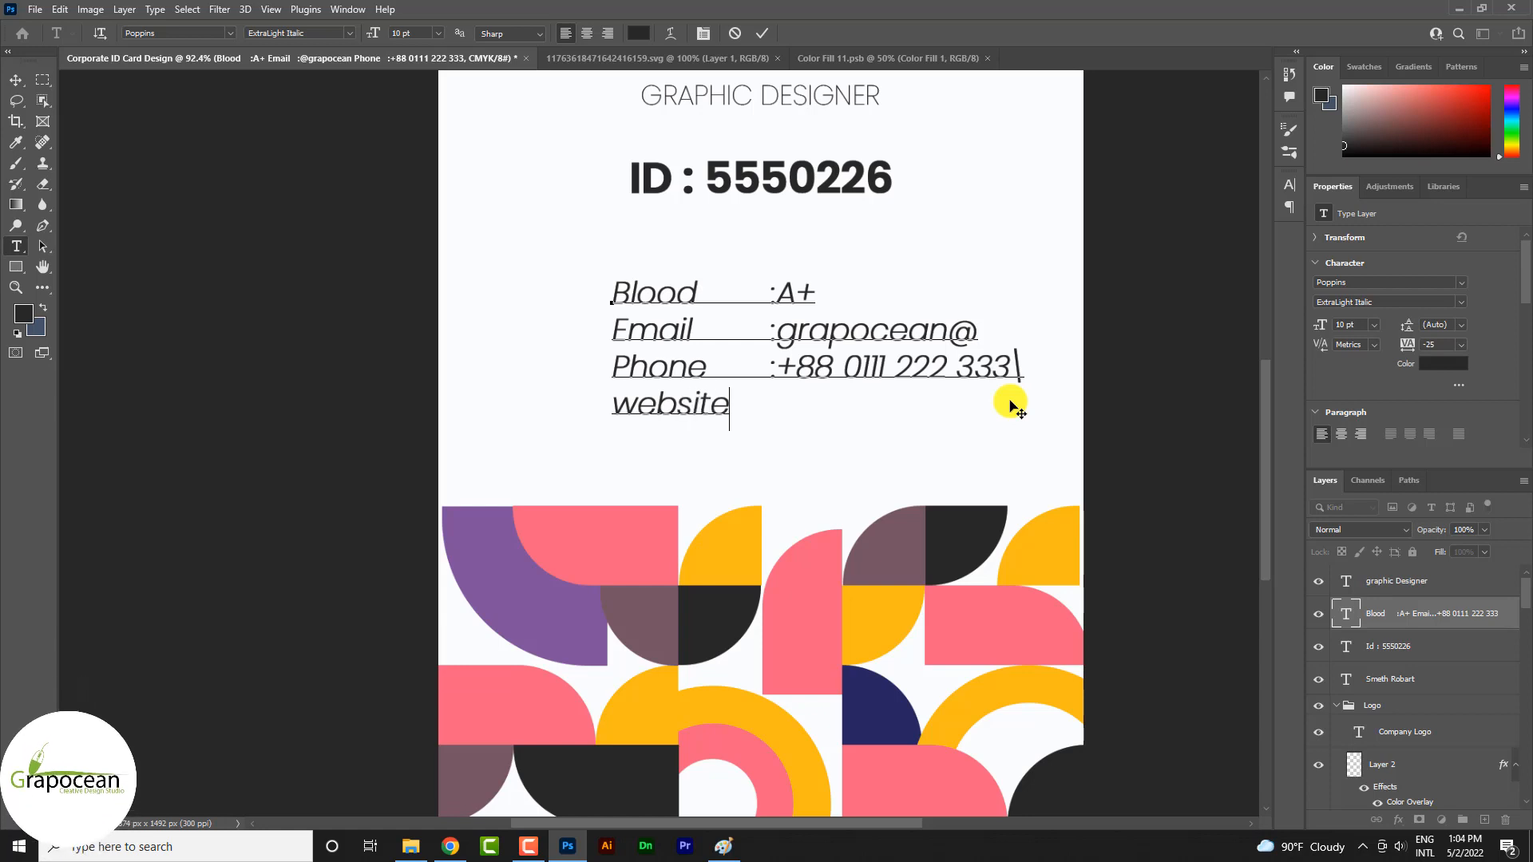
type("\t:w")
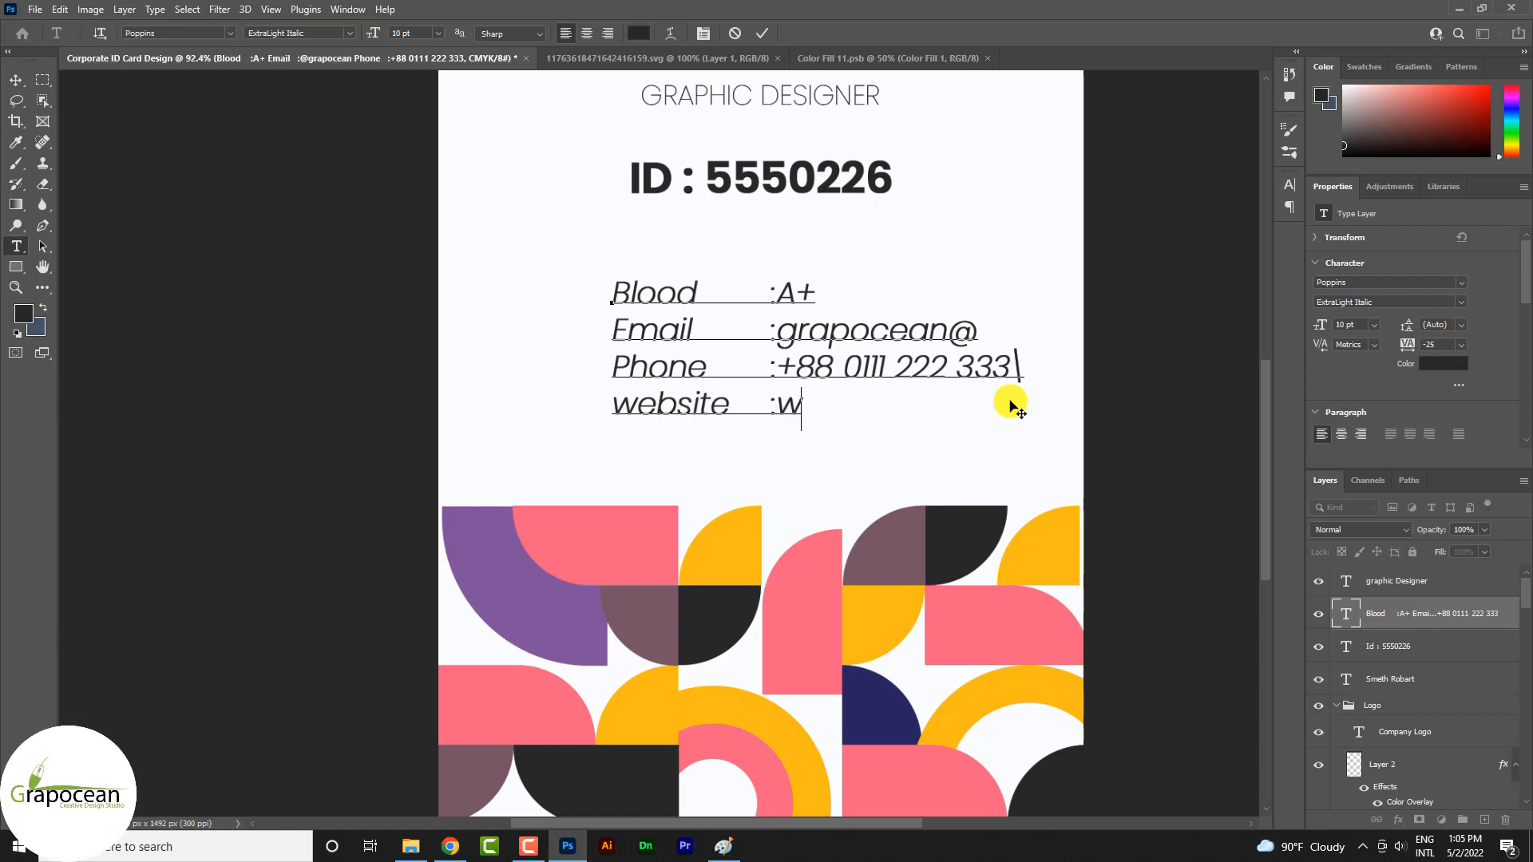
type("ww.grapocean.com")
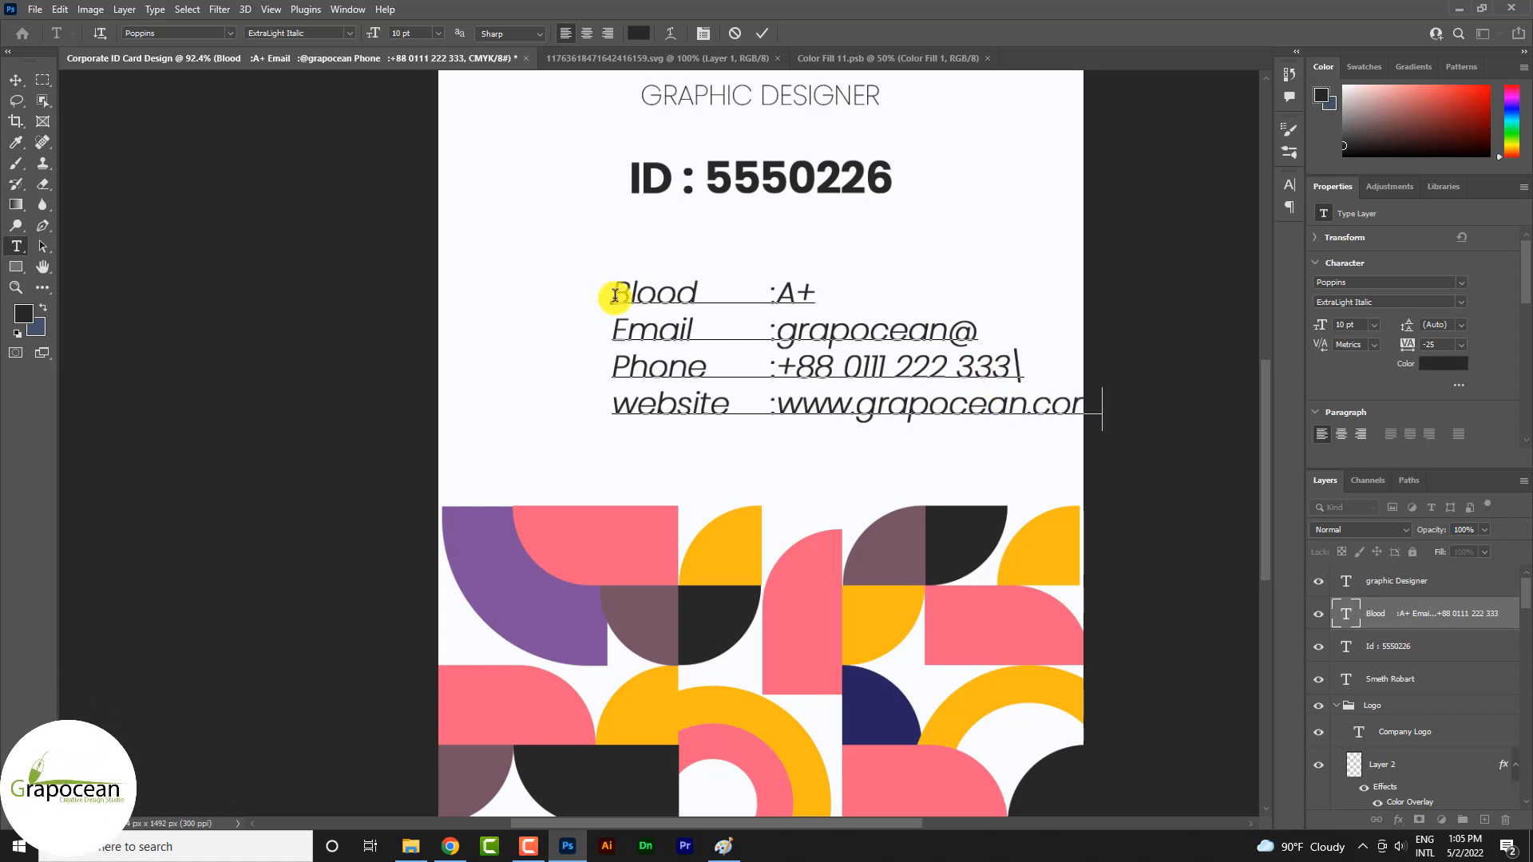
Set the font size of all four detail lines to 8 pt and commit the text
left_click_drag(615, 298, 1351, 489)
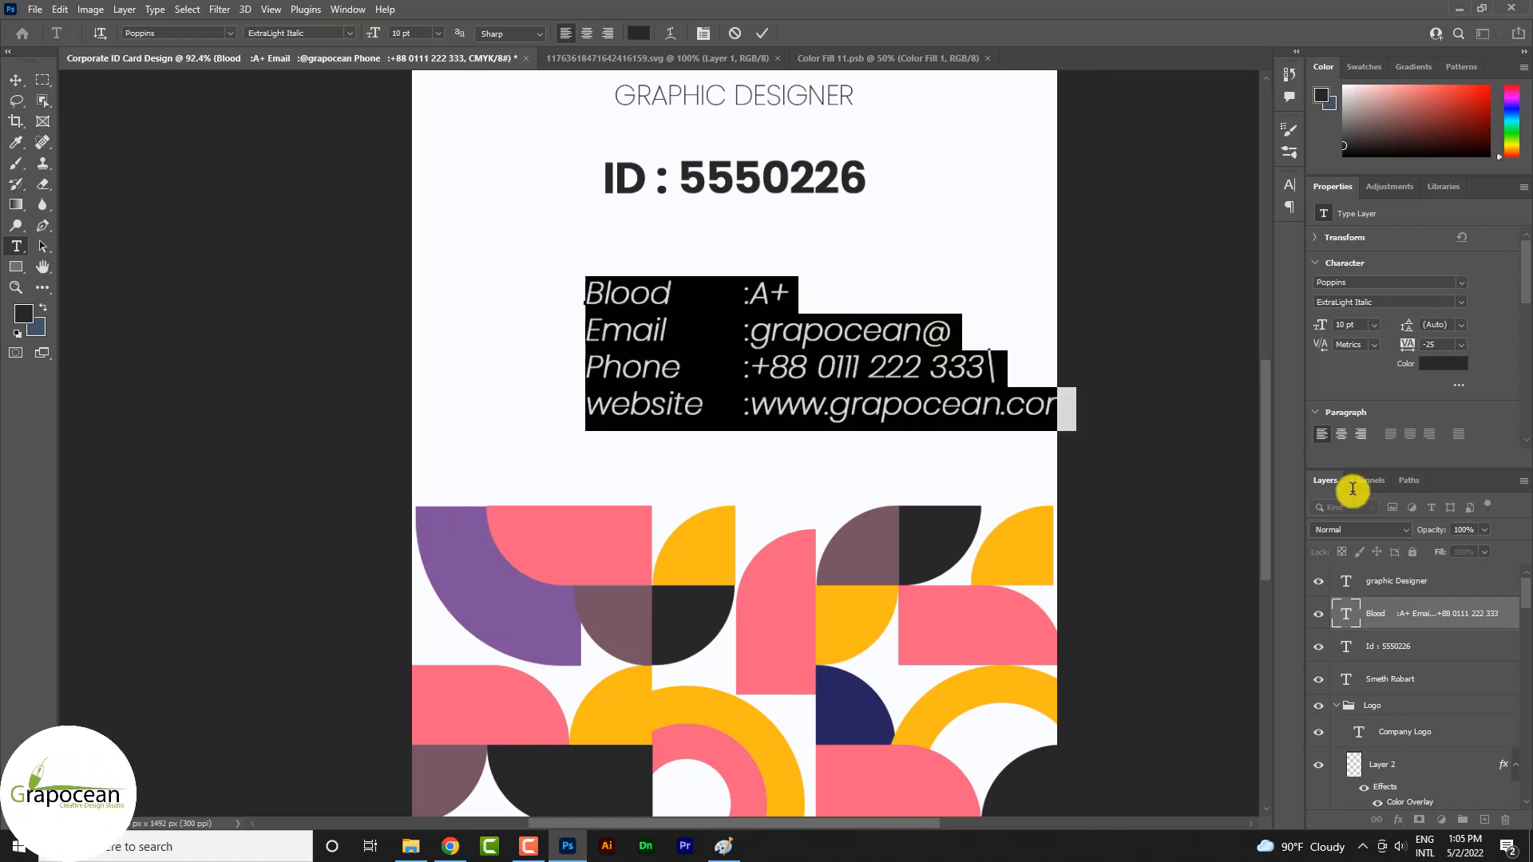
left_click(435, 33)
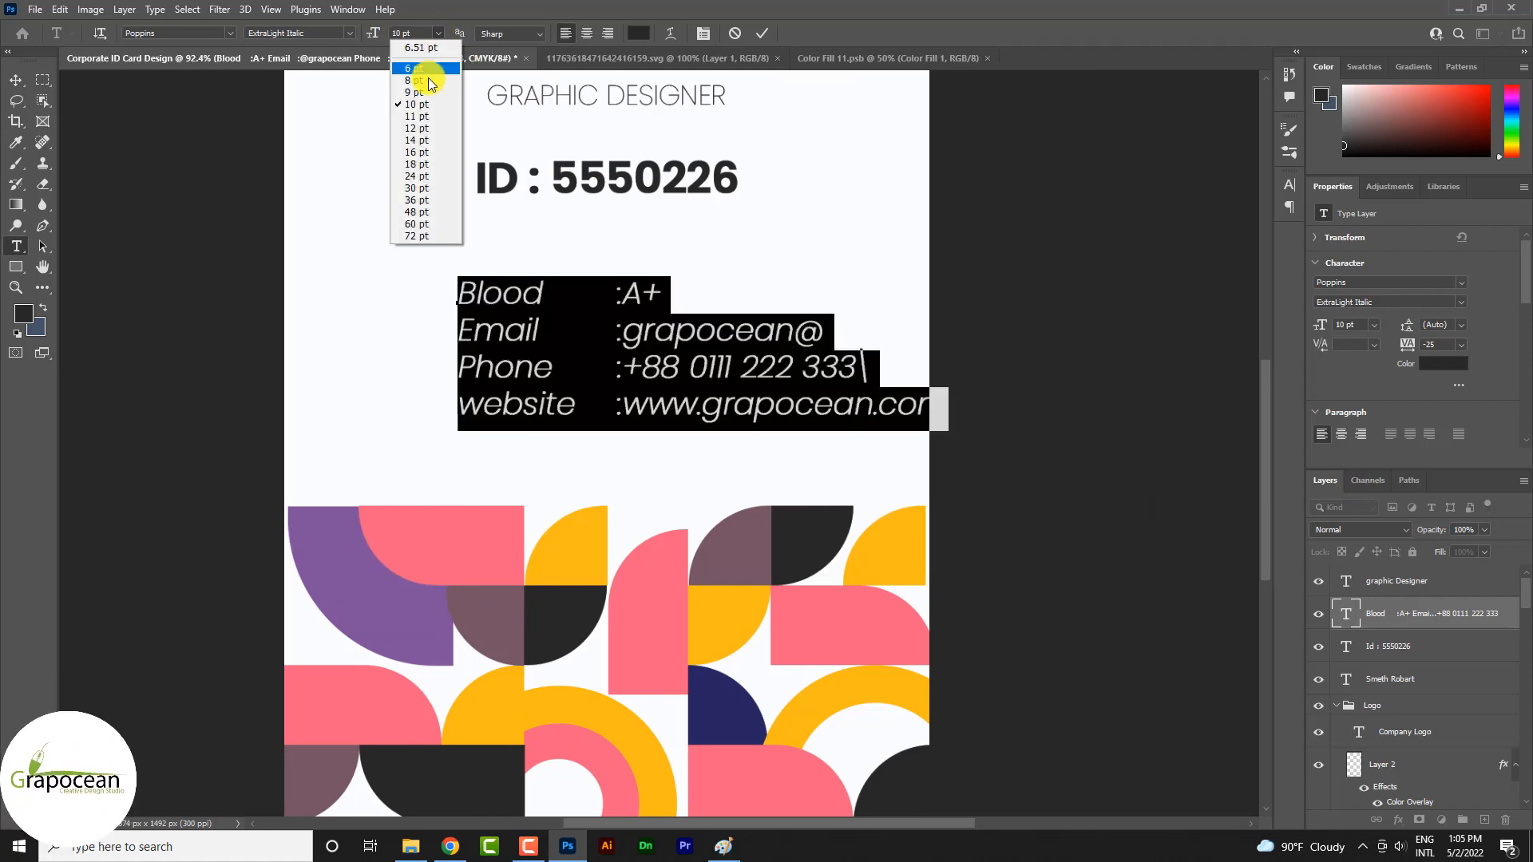
left_click(423, 71)
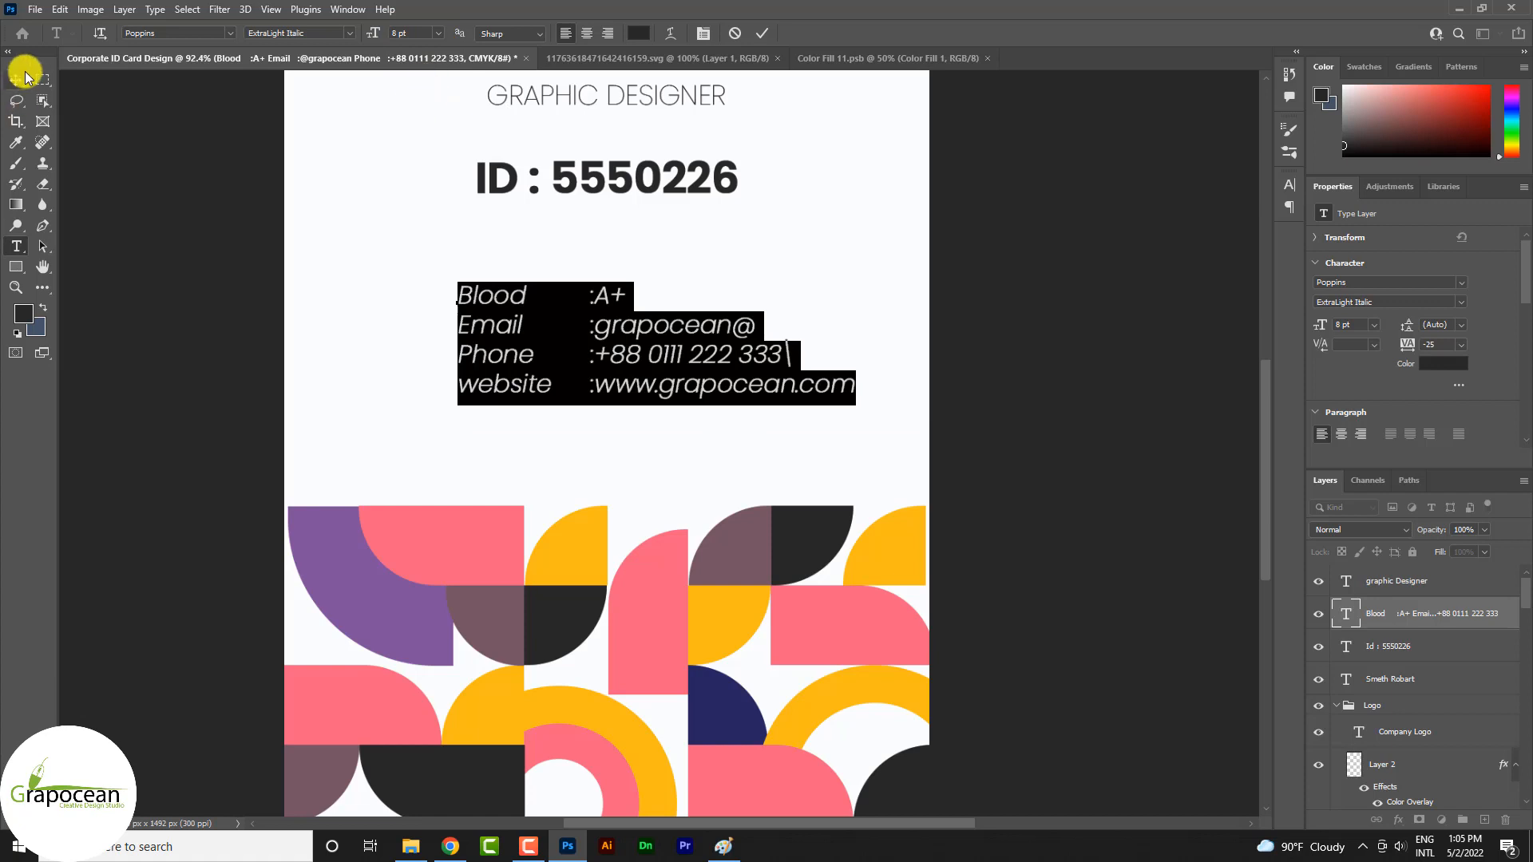
left_click(23, 78)
scroll(1078, 414, "down", 5)
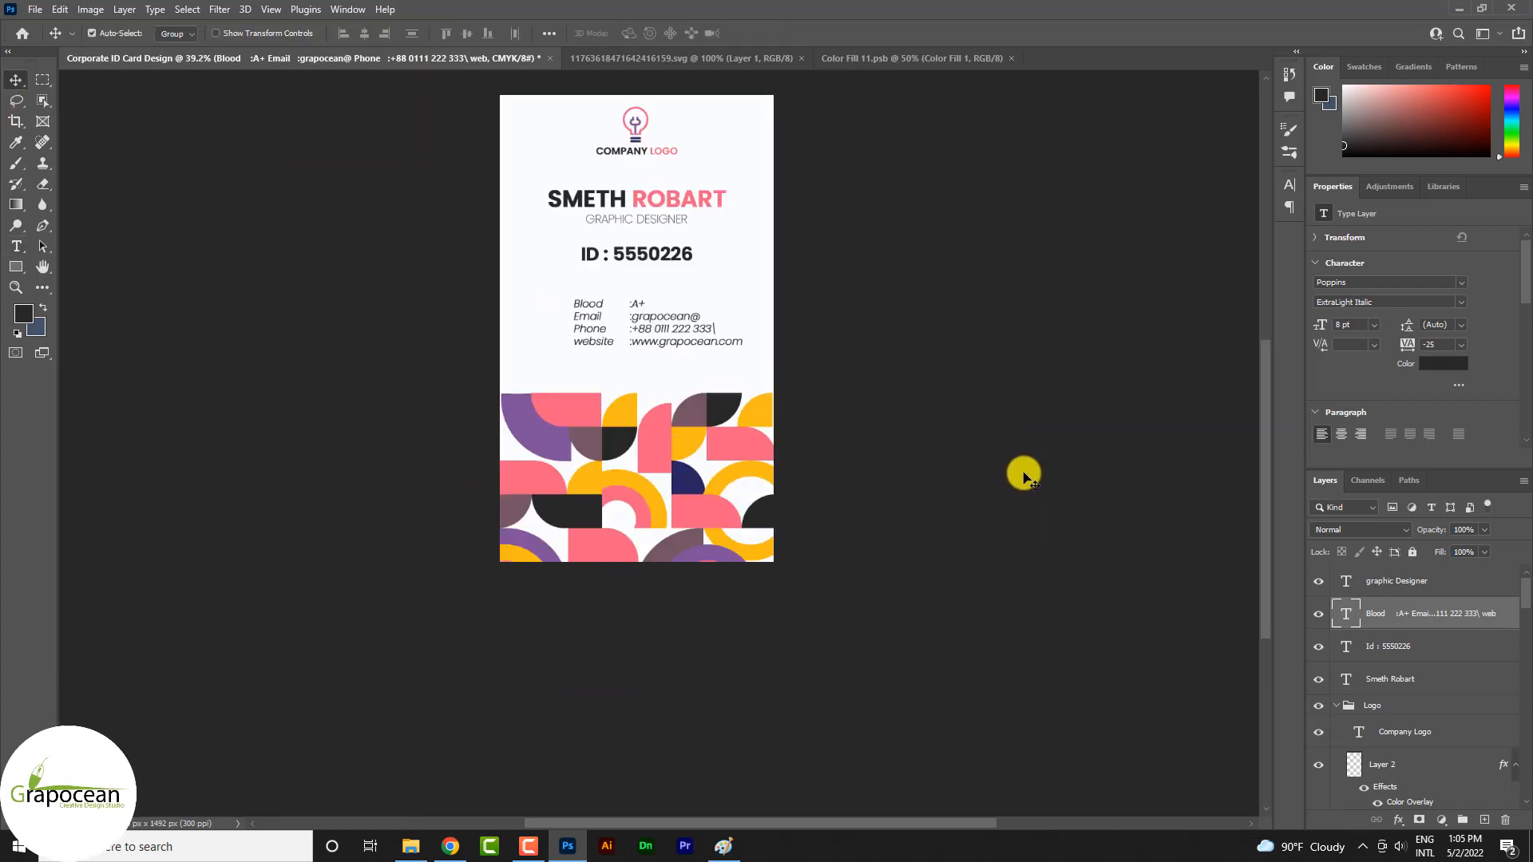
Draw a dark filled rectangle without stroke, about 424 by 91 px, over the ID number line
scroll(571, 343, "up", 3)
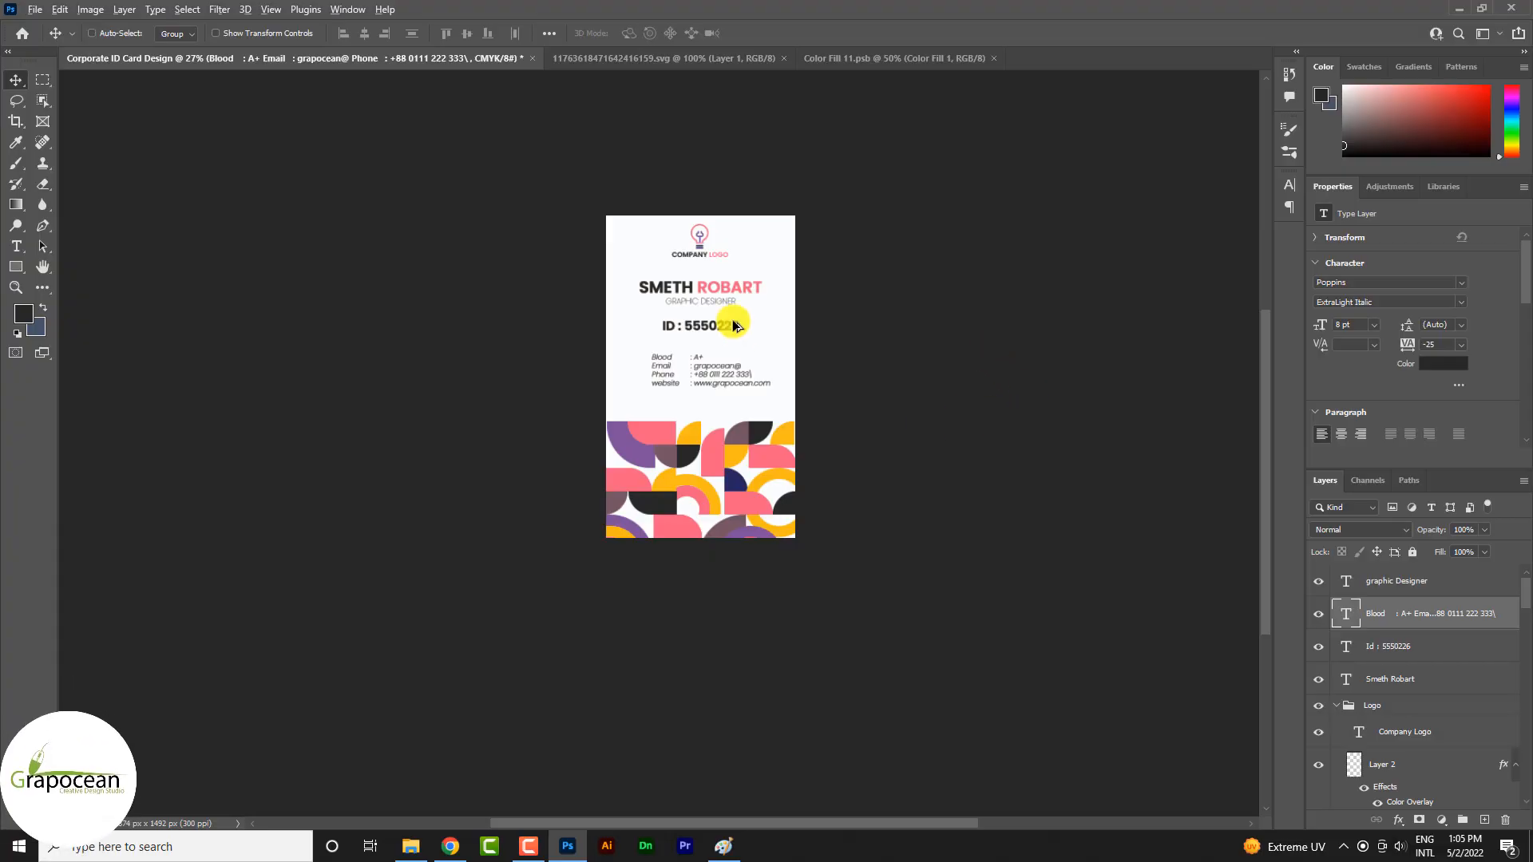
scroll(751, 294, "up", 2)
scroll(785, 344, "up", 2)
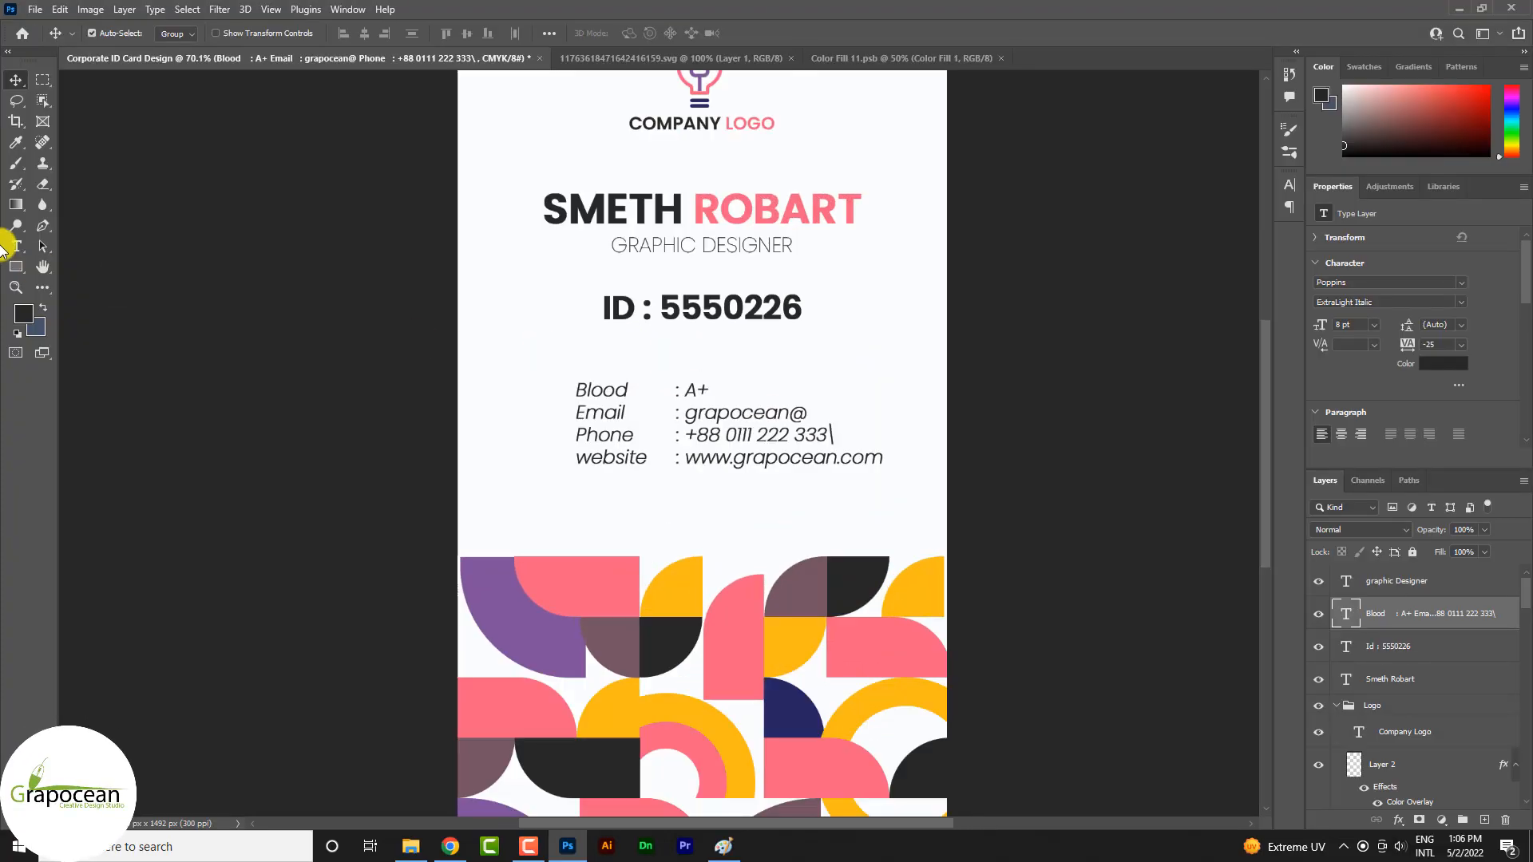
right_click(16, 266)
left_click(80, 264)
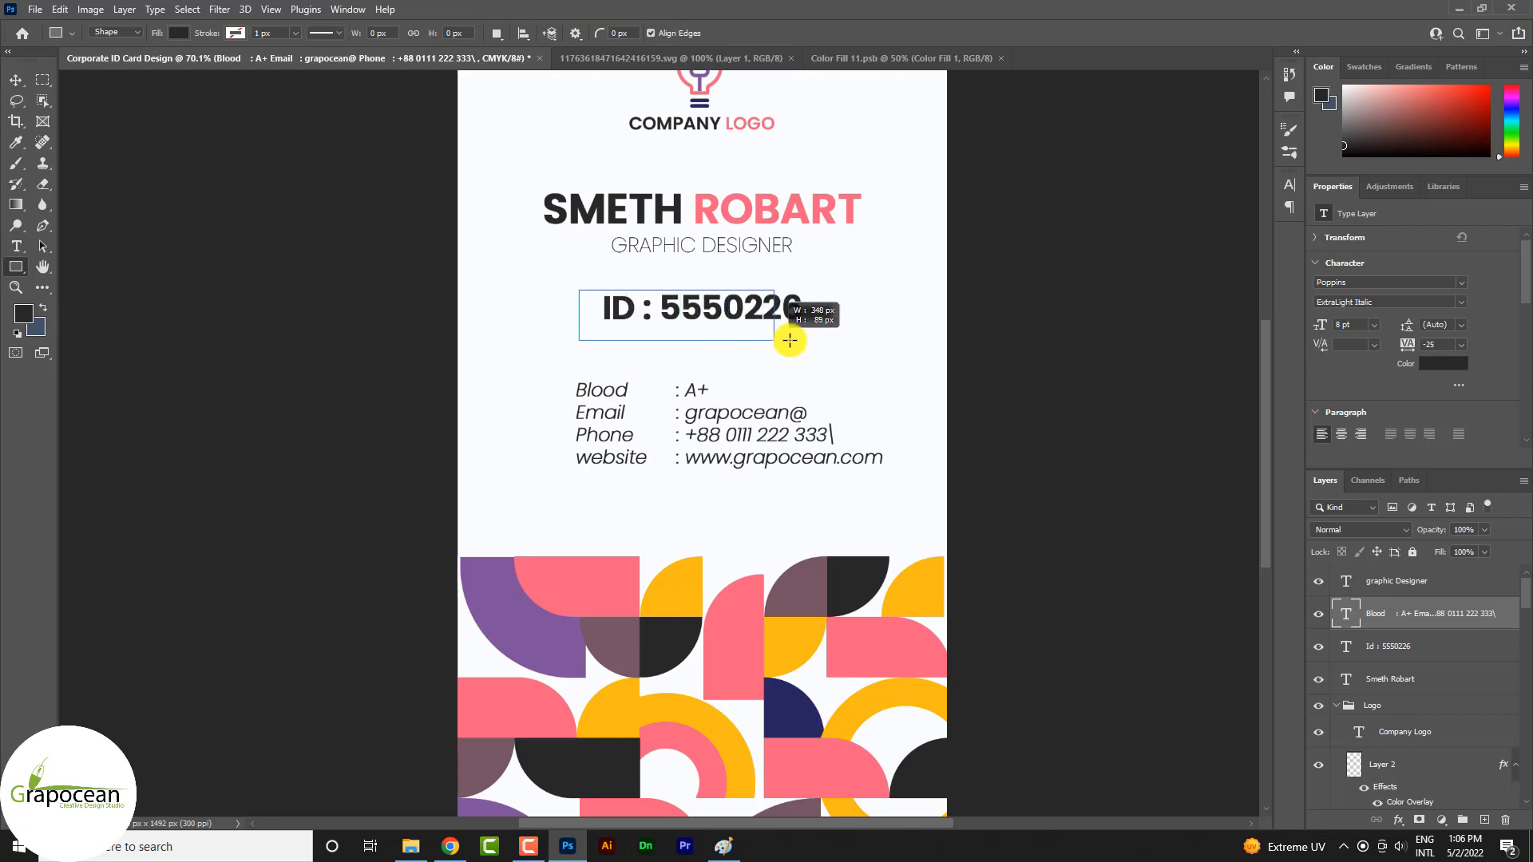
left_click_drag(815, 328, 790, 307)
Round the rectangle's top-left corner to 78.87 px and bottom-right corner to 91 px, and place its layer below the ID text layer
left_click(15, 80)
scroll(1357, 431, "down", 2)
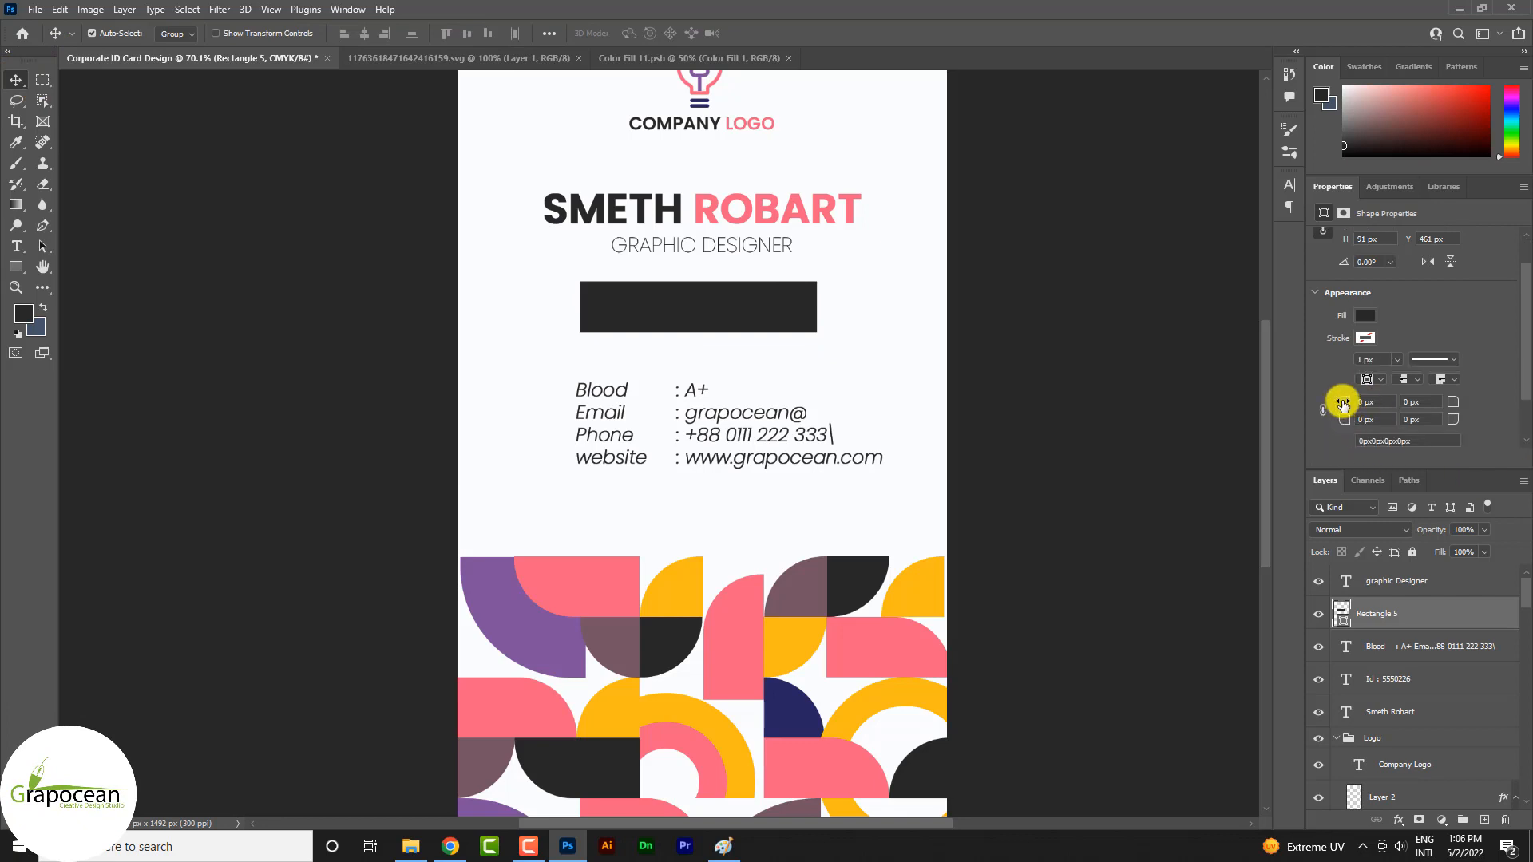
left_click_drag(1344, 402, 1525, 420)
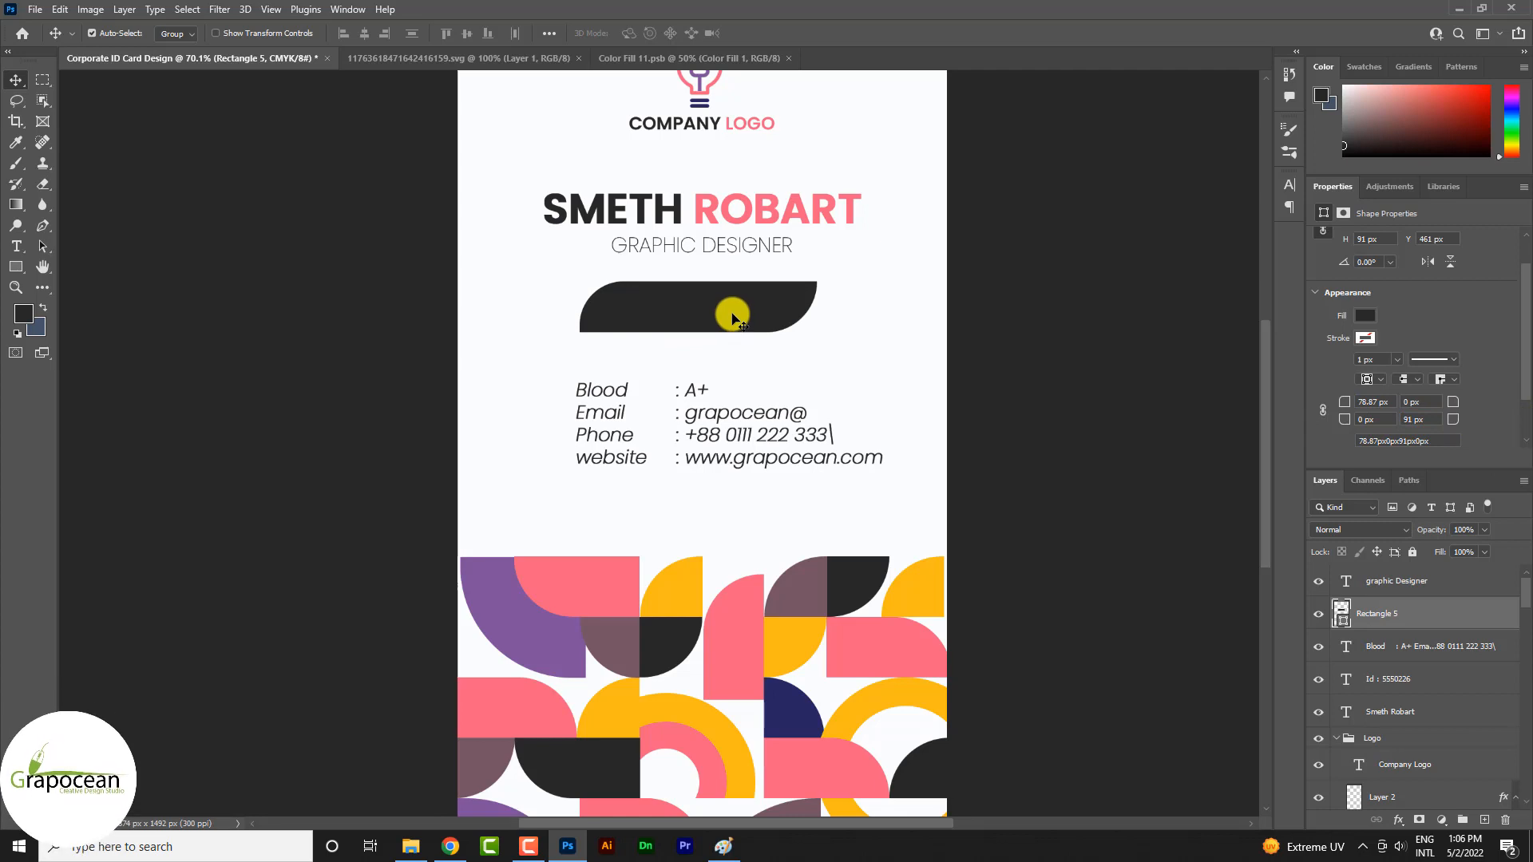
left_click_drag(1427, 622, 1492, 682)
Try the name's pink on the ID number text, and apply the yellow sampled from the tile pattern
left_click(32, 247)
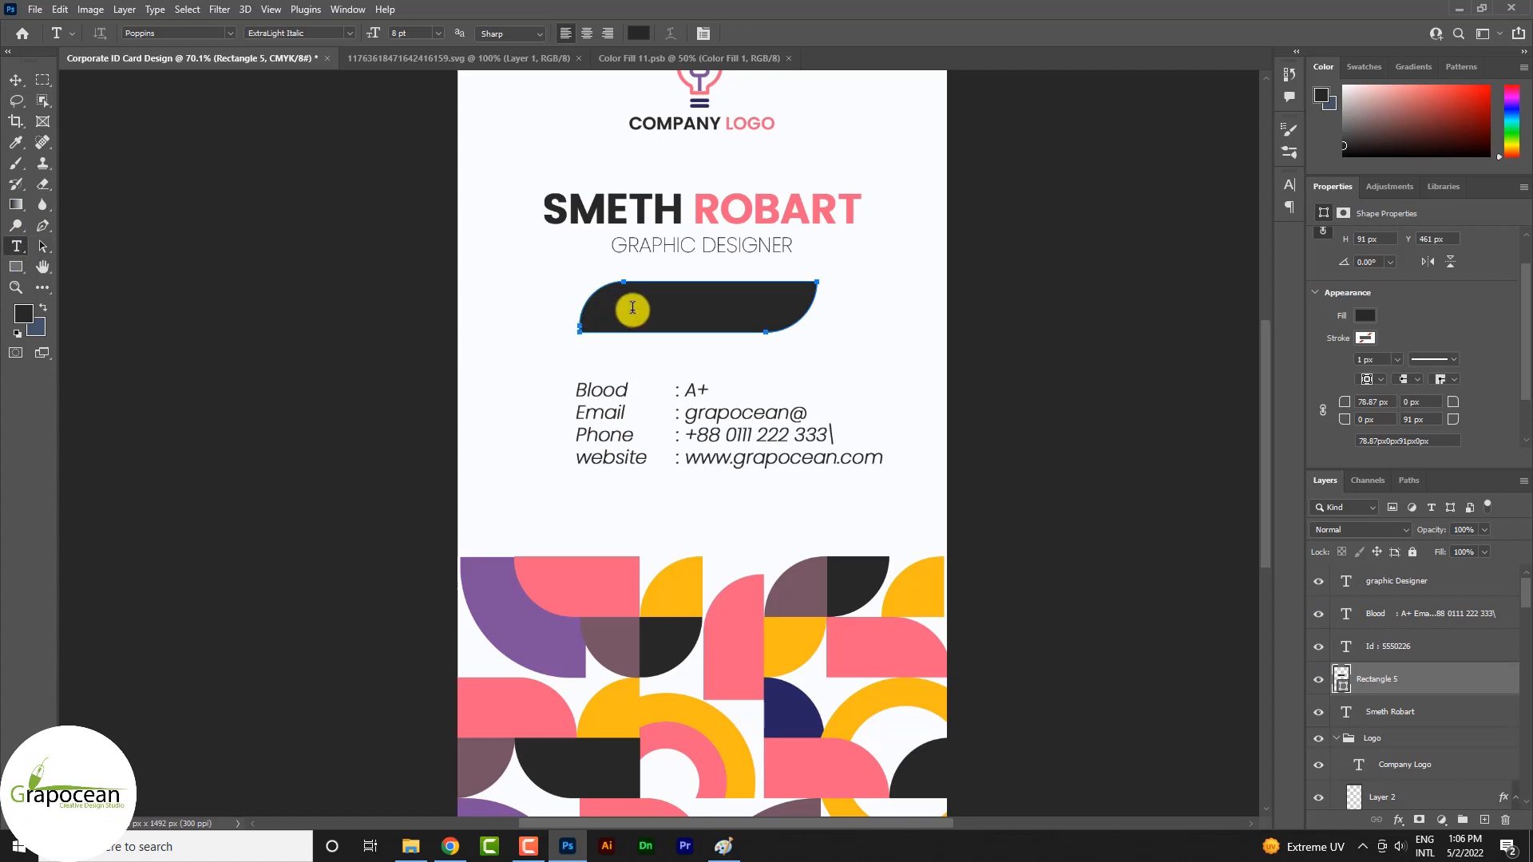
left_click(633, 308)
left_click_drag(605, 314, 916, 318)
left_click(638, 33)
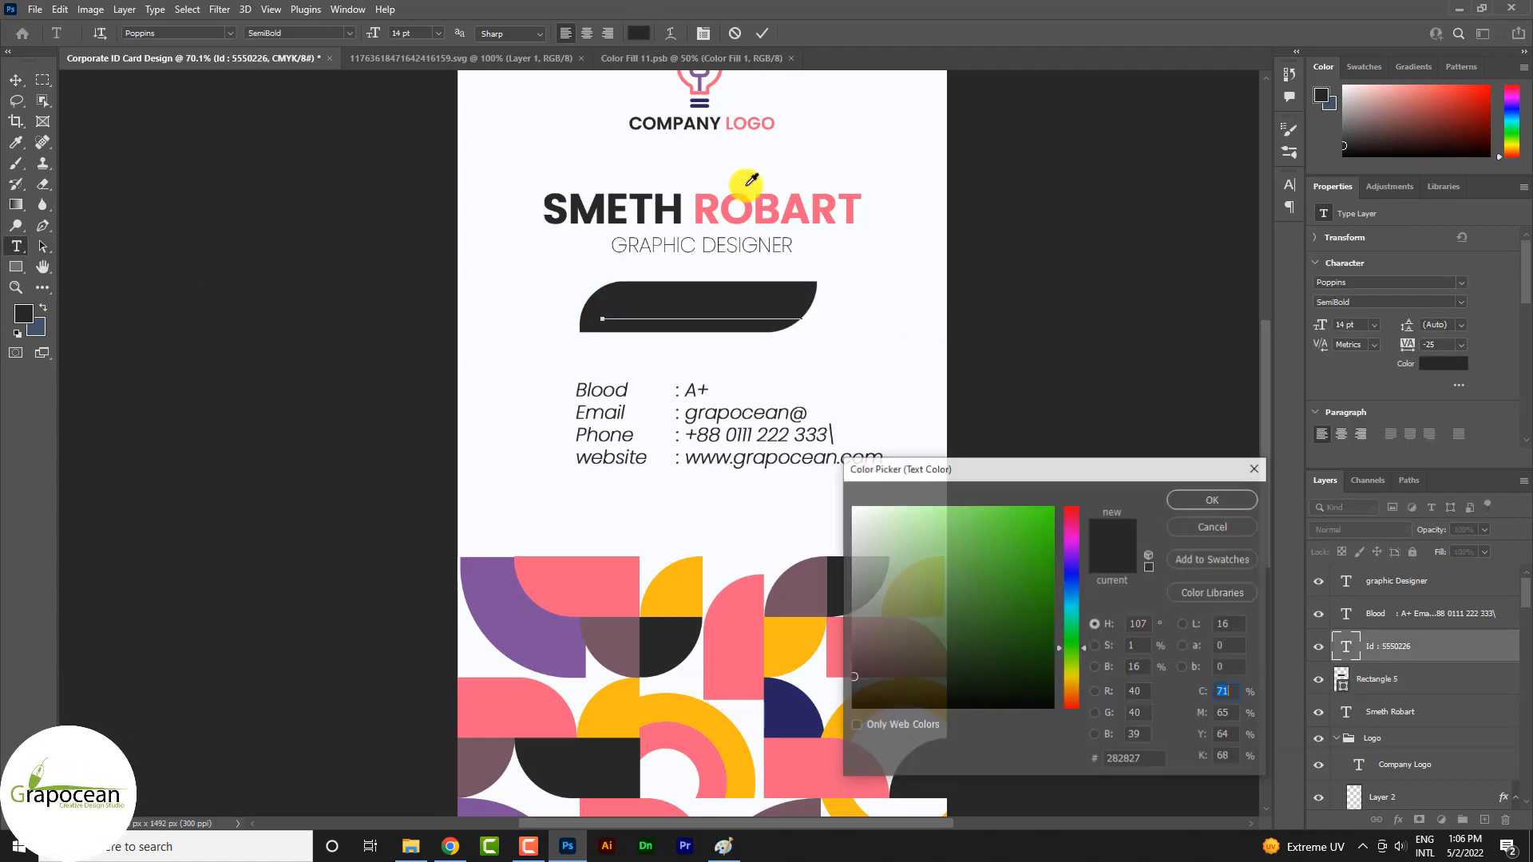
left_click(762, 209)
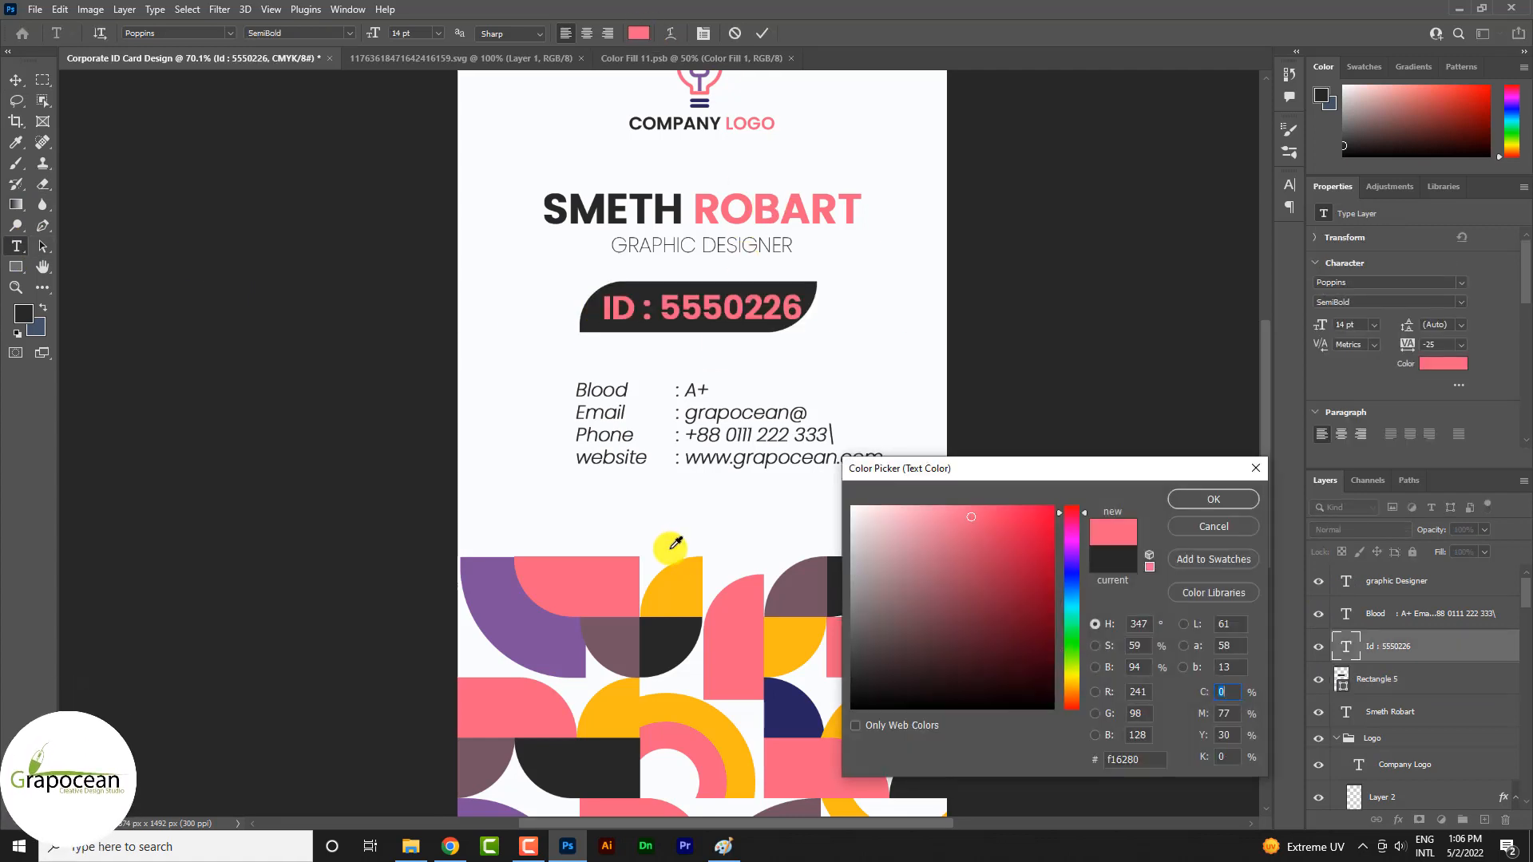
left_click(685, 587)
left_click(1196, 508)
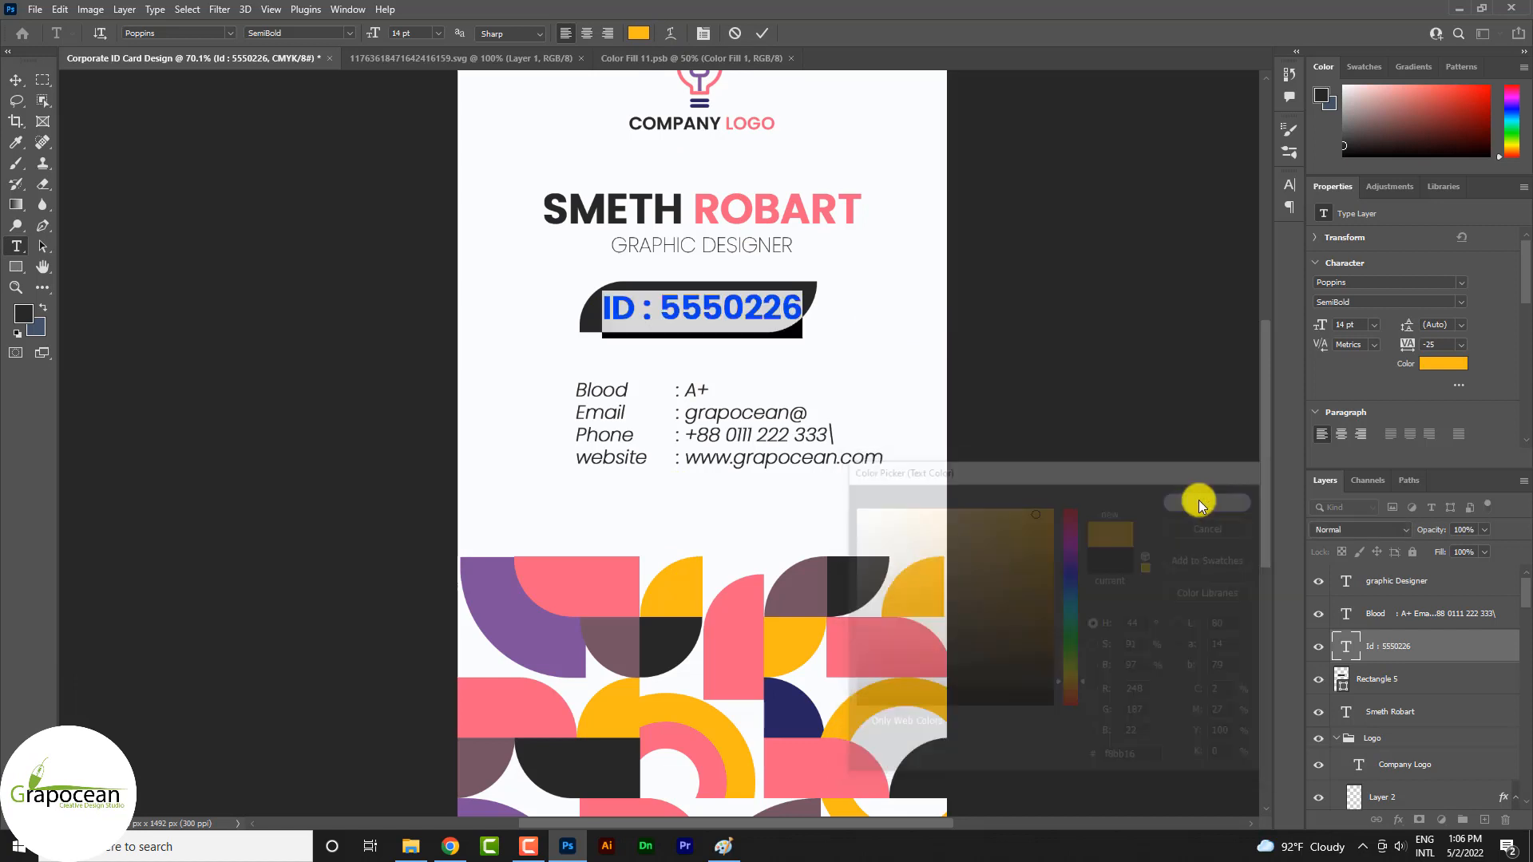
Recolour the ID number text off-white (fdfeff) by sampling the card background
left_click(639, 32)
left_click(691, 167)
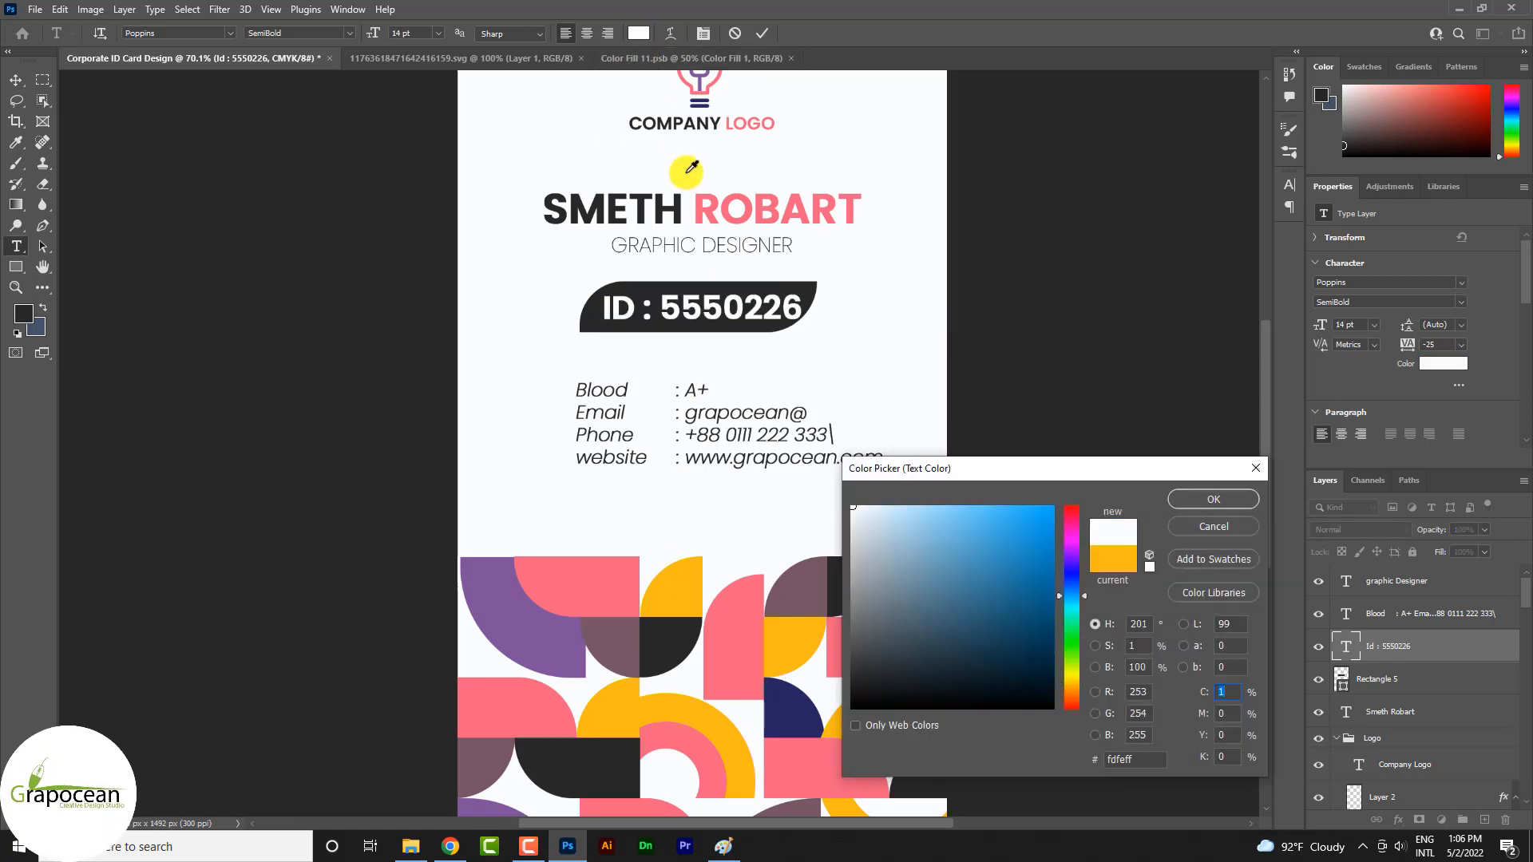
left_click(1195, 502)
scroll(900, 462, "down", 4)
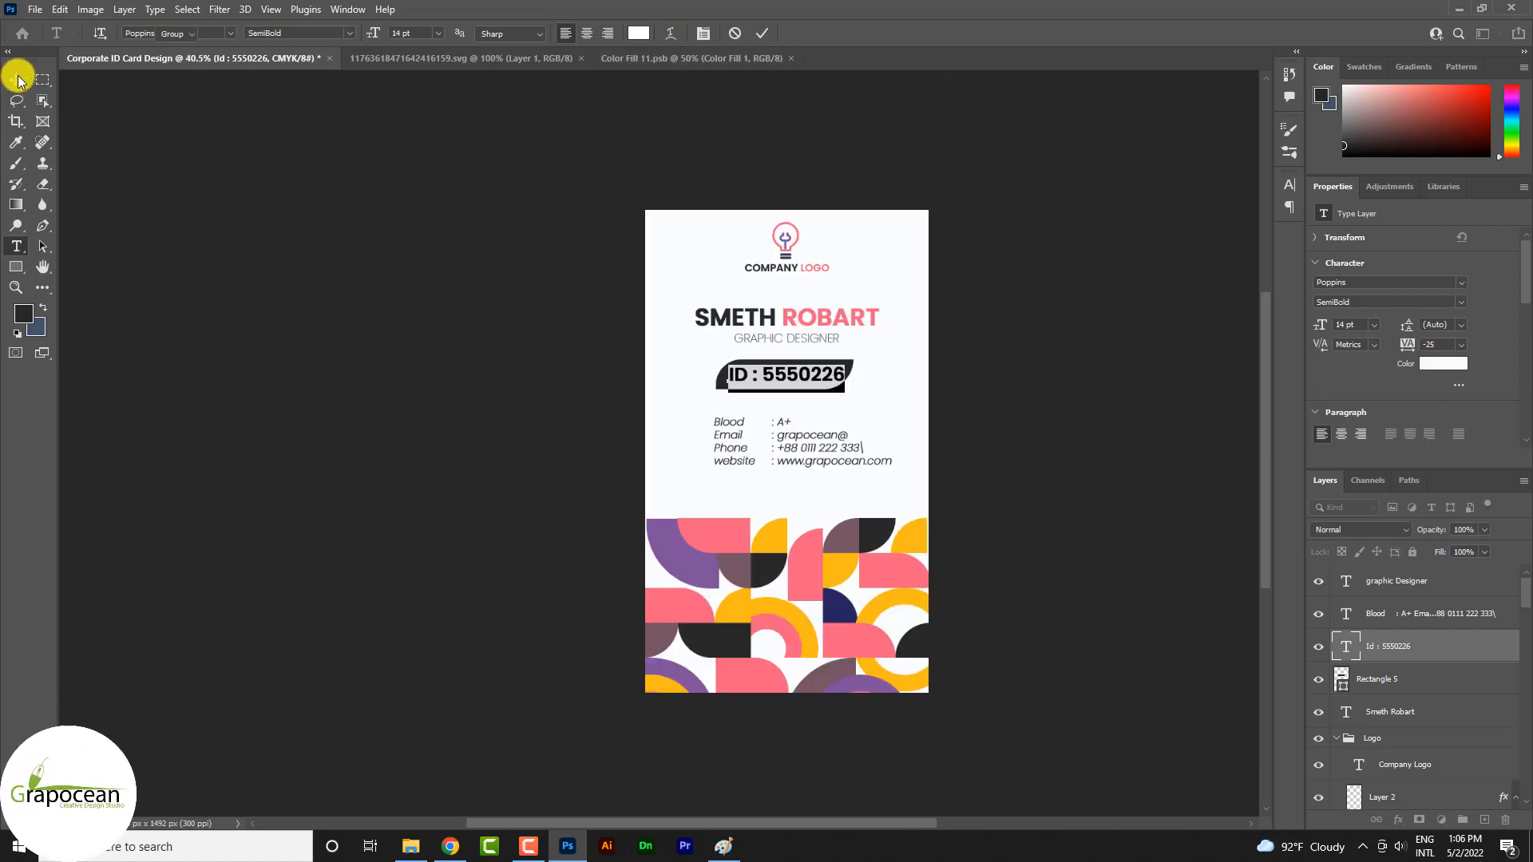
left_click(17, 79)
Enlarge the dark shape behind the ID number to about 465 by 100 px, extending it on both sides
scroll(793, 419, "down", 4)
scroll(866, 424, "up", 5)
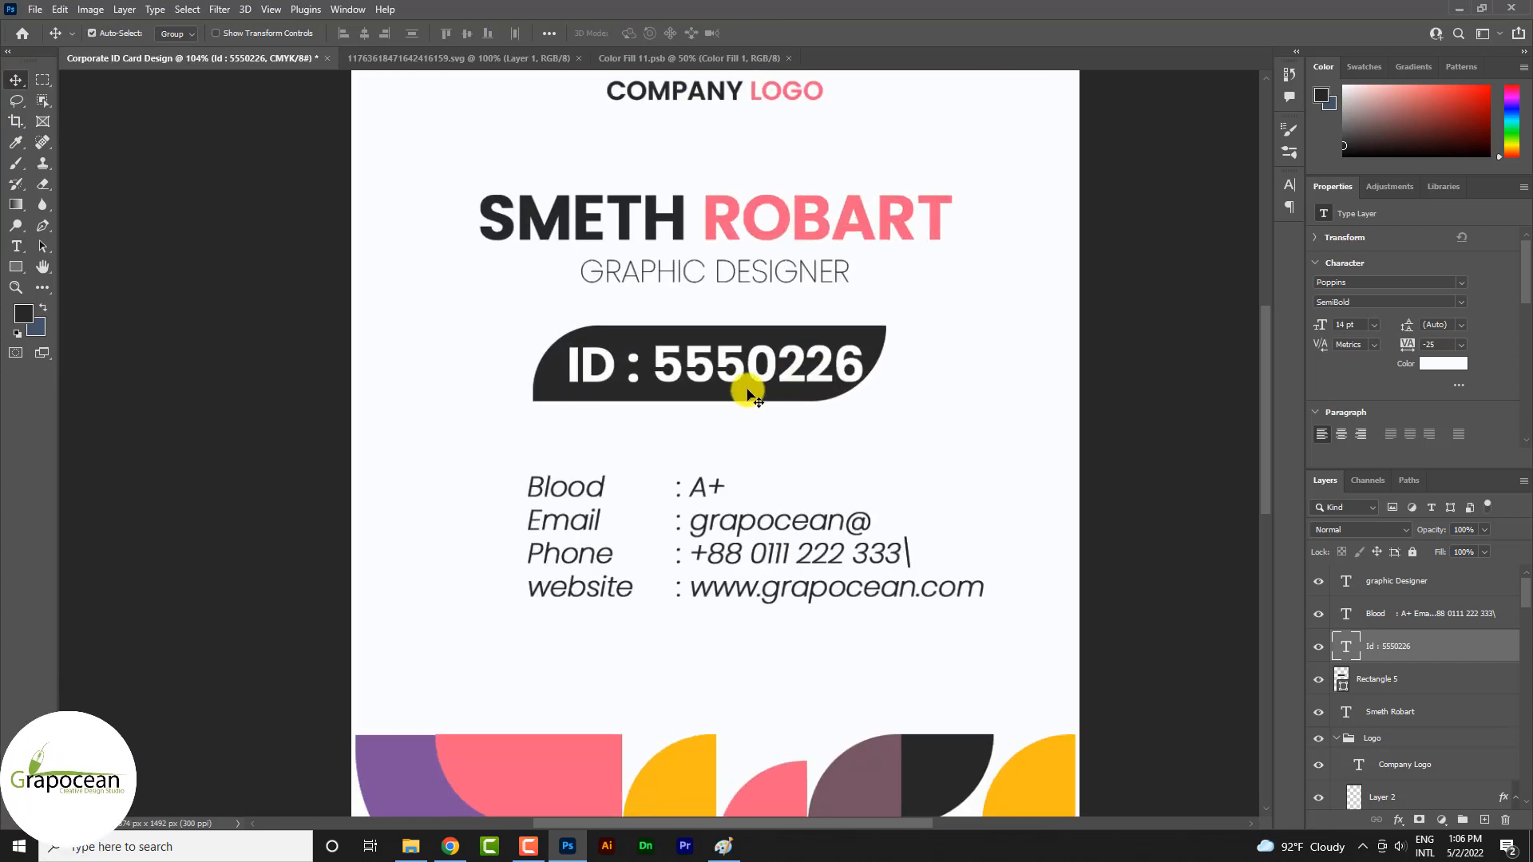
left_click(750, 394)
key("ctrl+t")
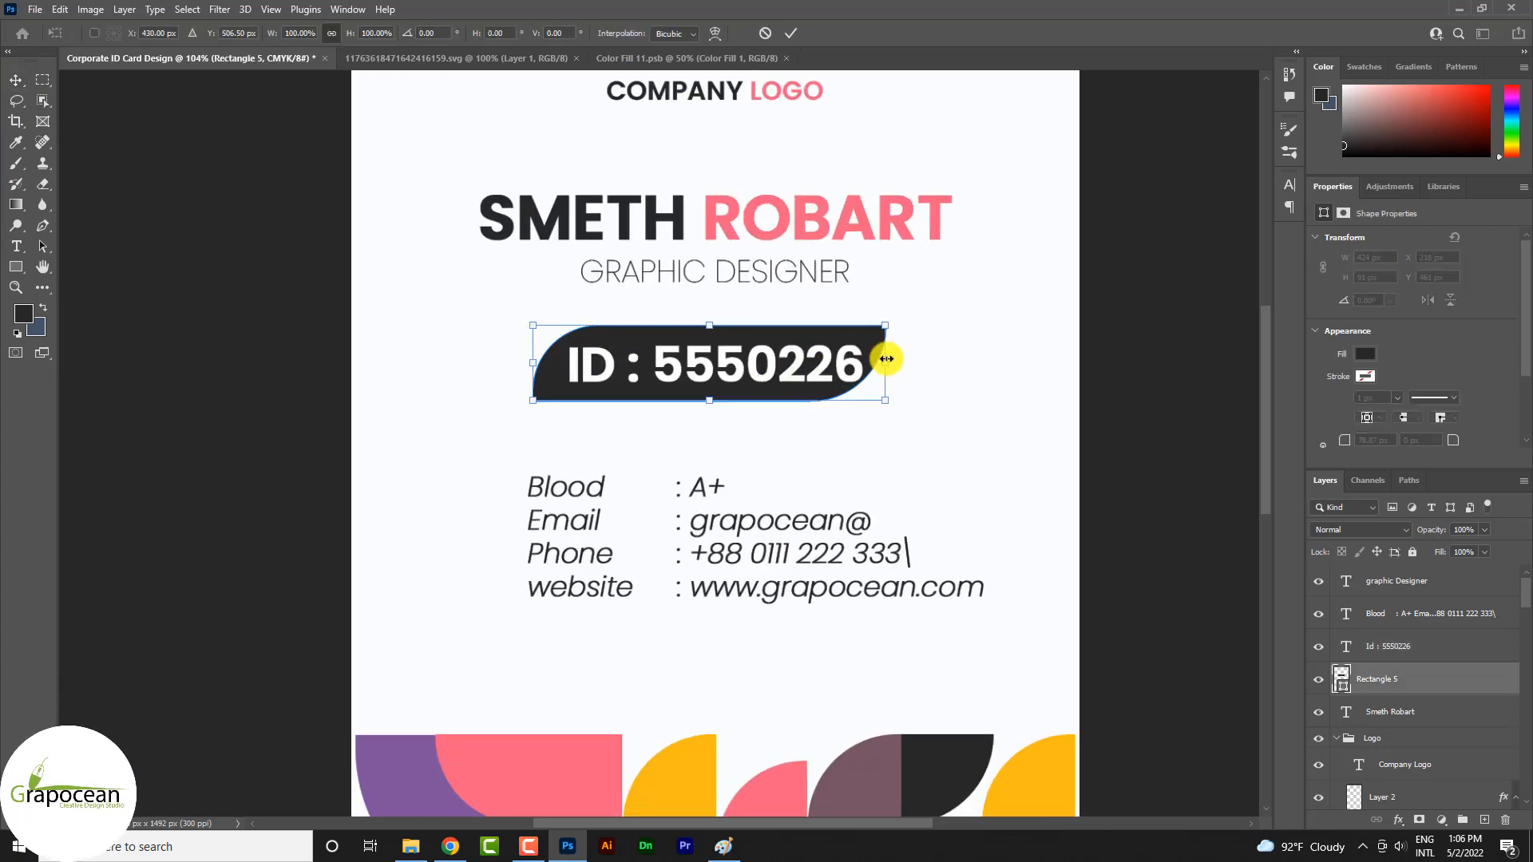
left_click_drag(885, 360, 903, 363)
left_click_drag(531, 366, 515, 366)
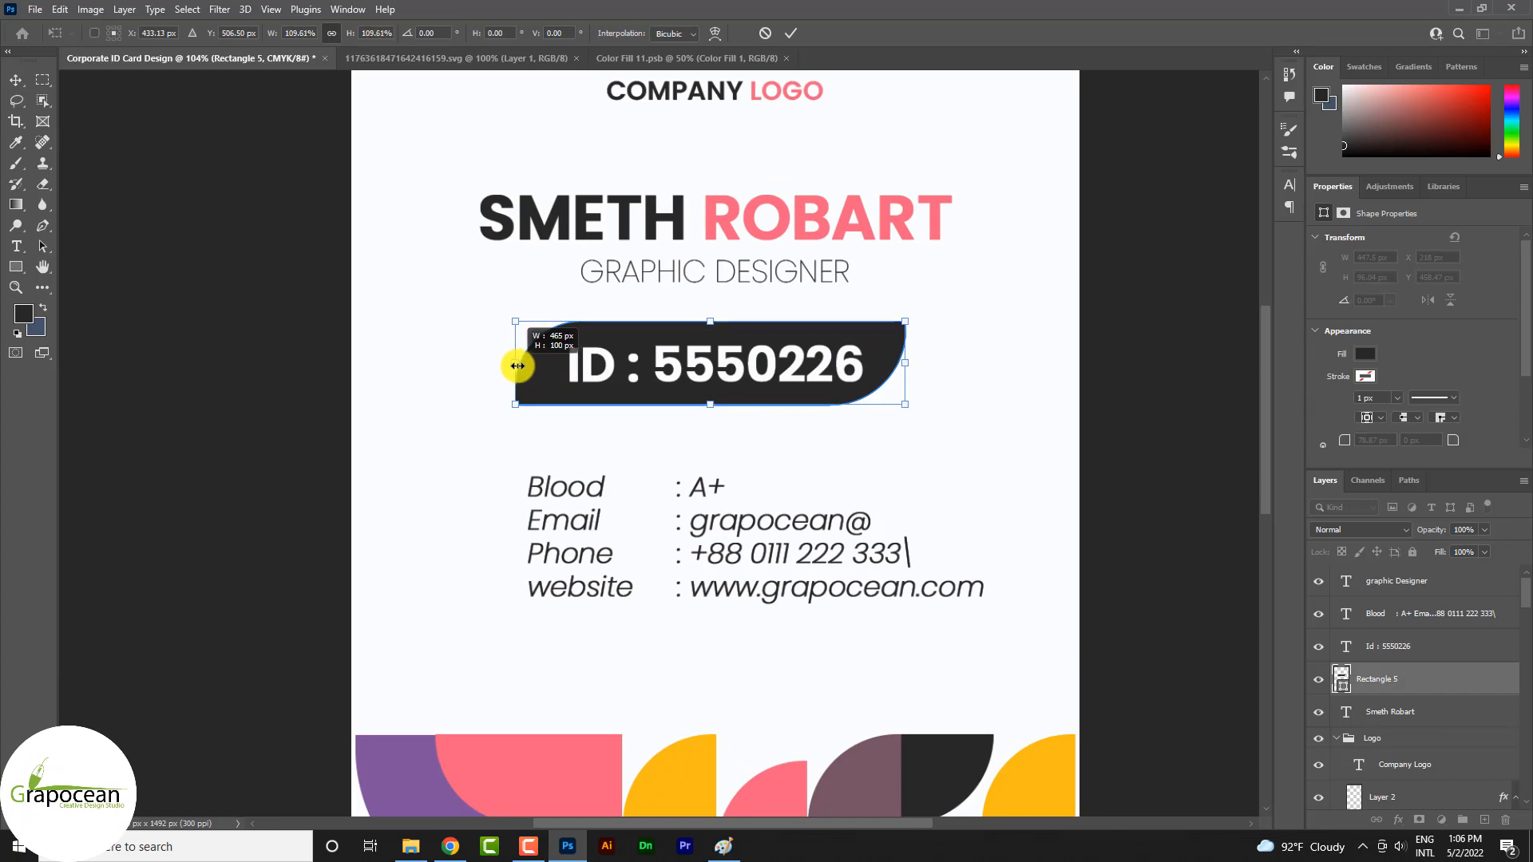
left_click(791, 32)
scroll(934, 506, "down", 4)
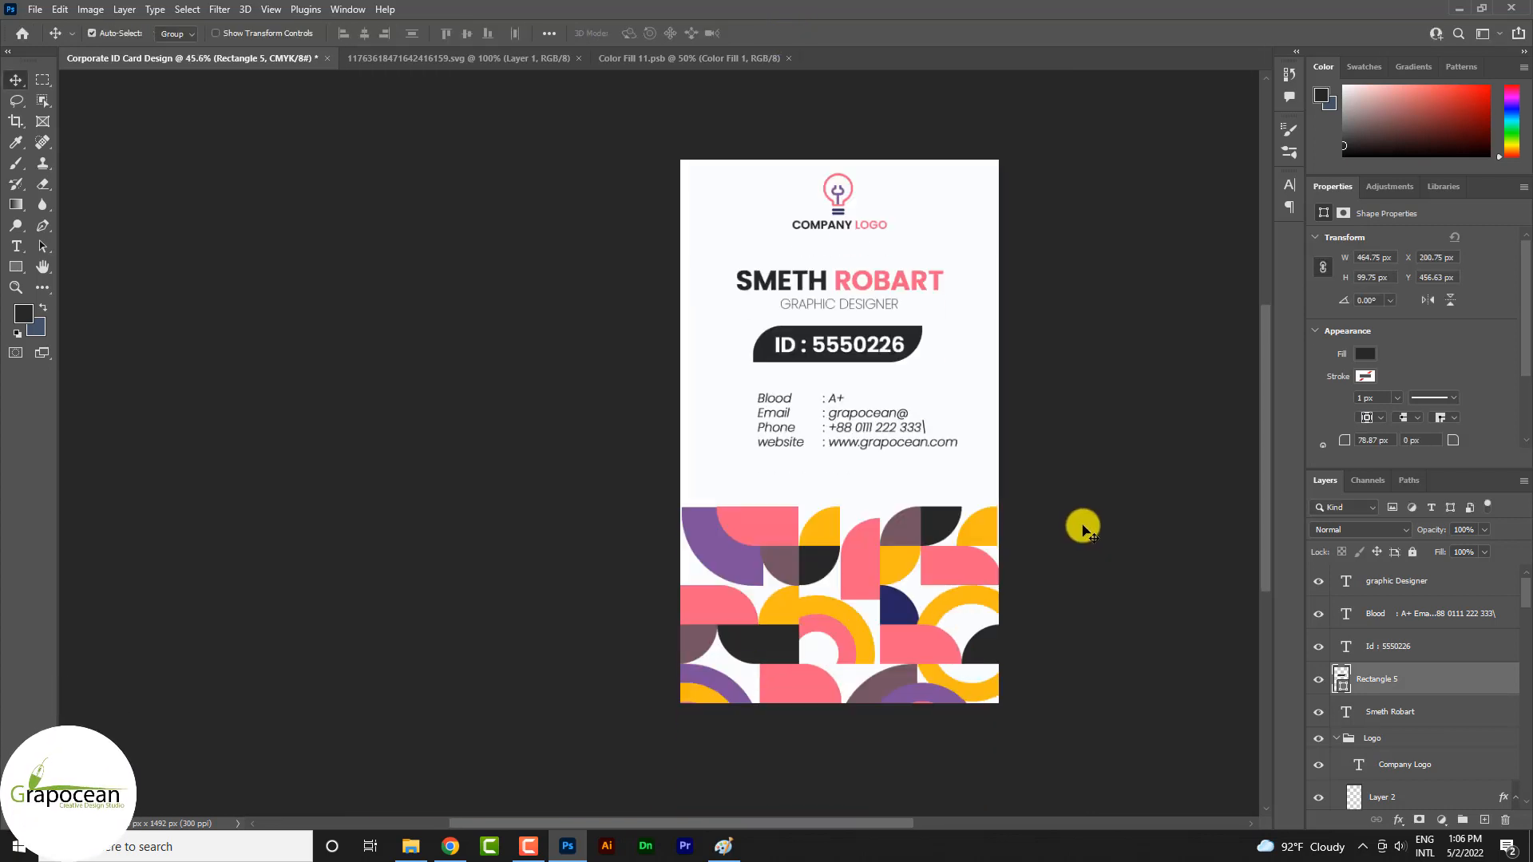
Set the Move tool's auto-select to Group, select the whole tile pattern group and collapse it in the layer list
scroll(1115, 503, "down", 1)
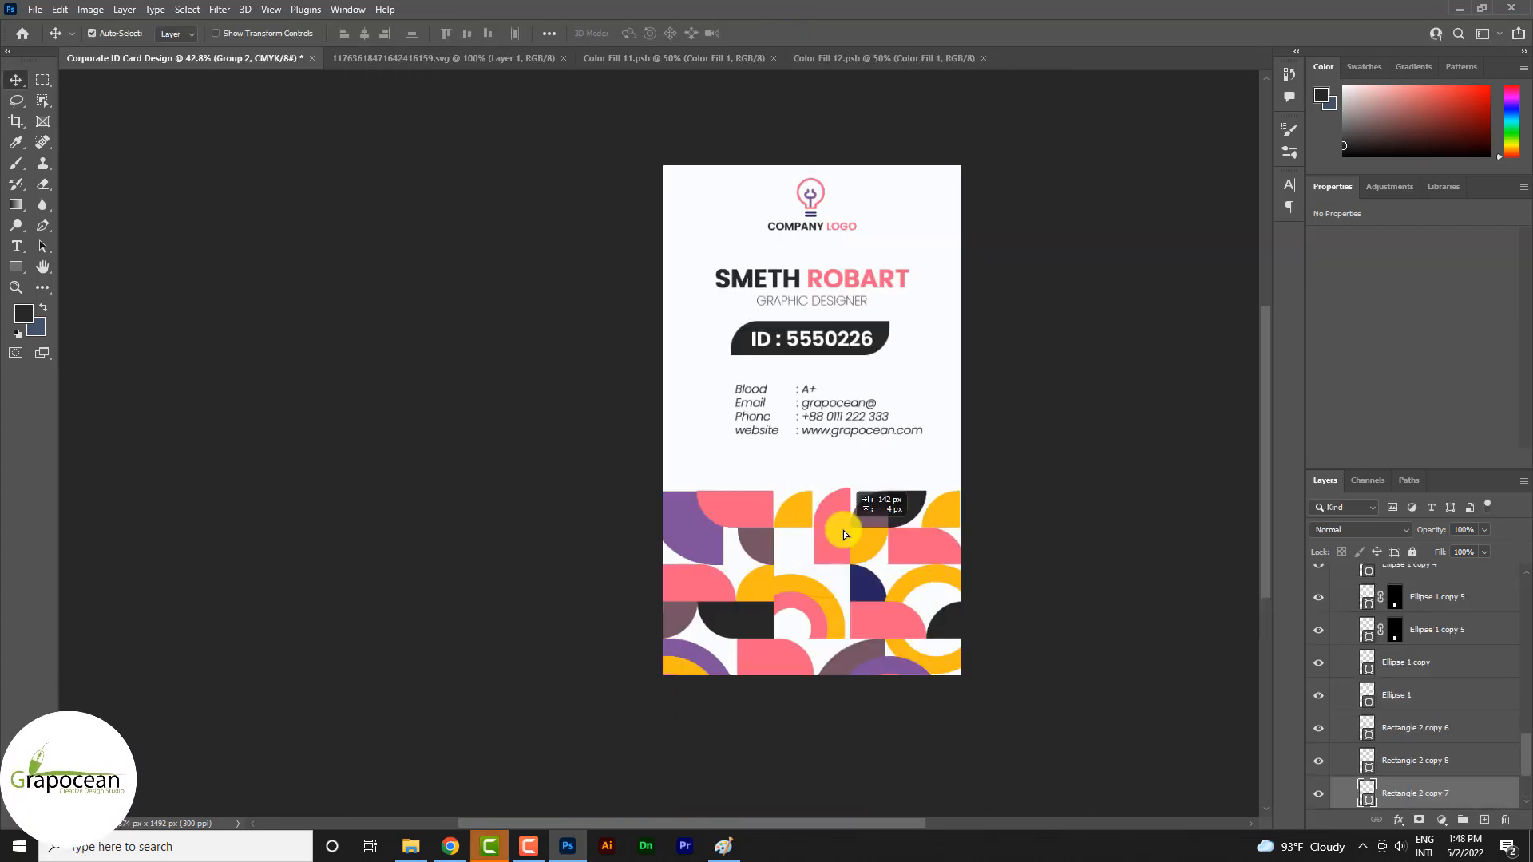
scroll(1372, 648, "up", 3)
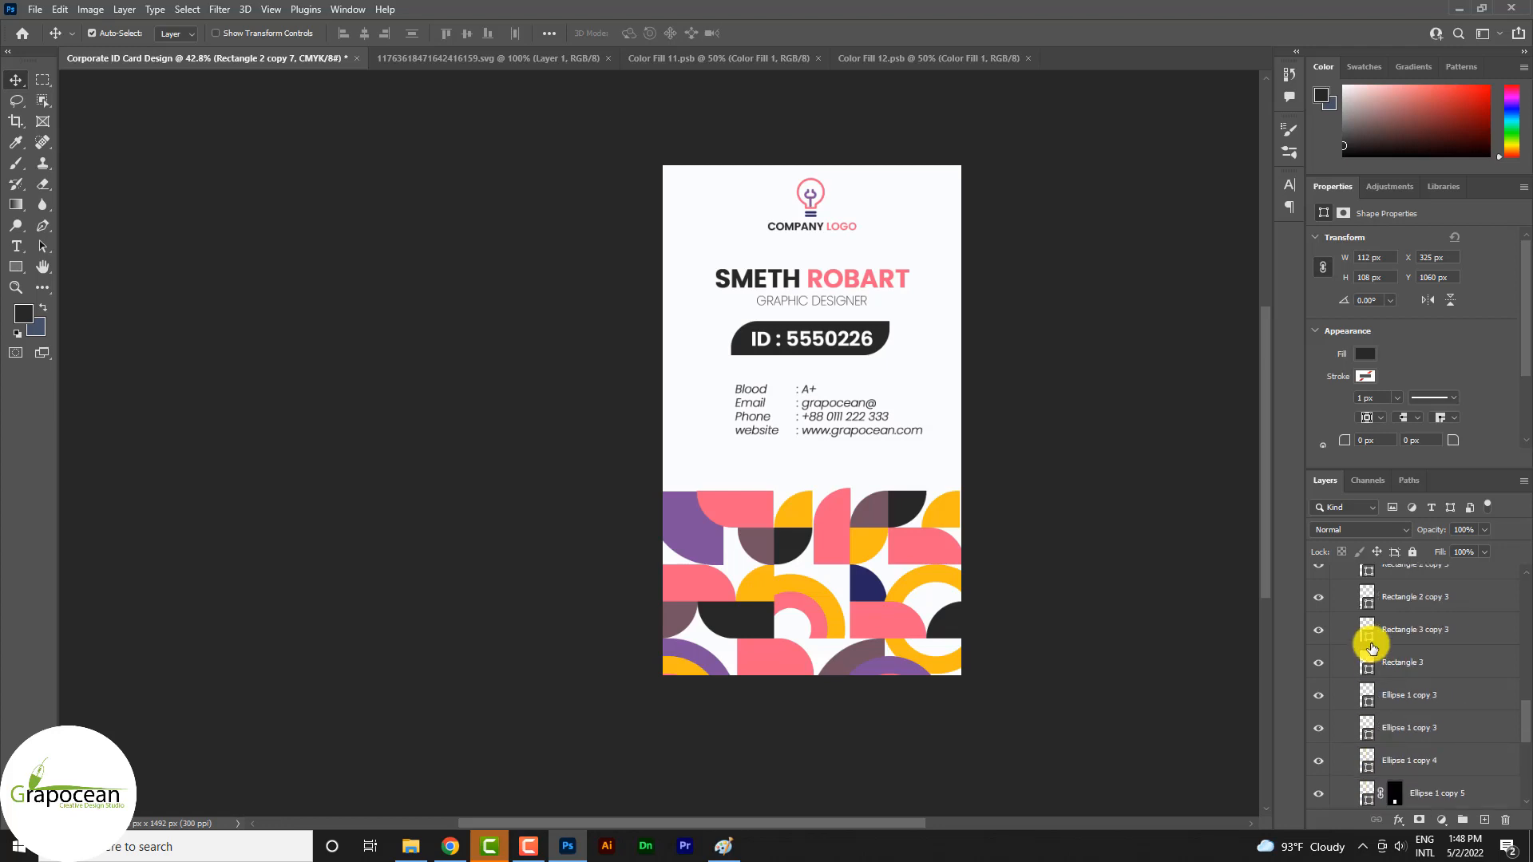
left_click(193, 35)
left_click(172, 35)
left_click(746, 506)
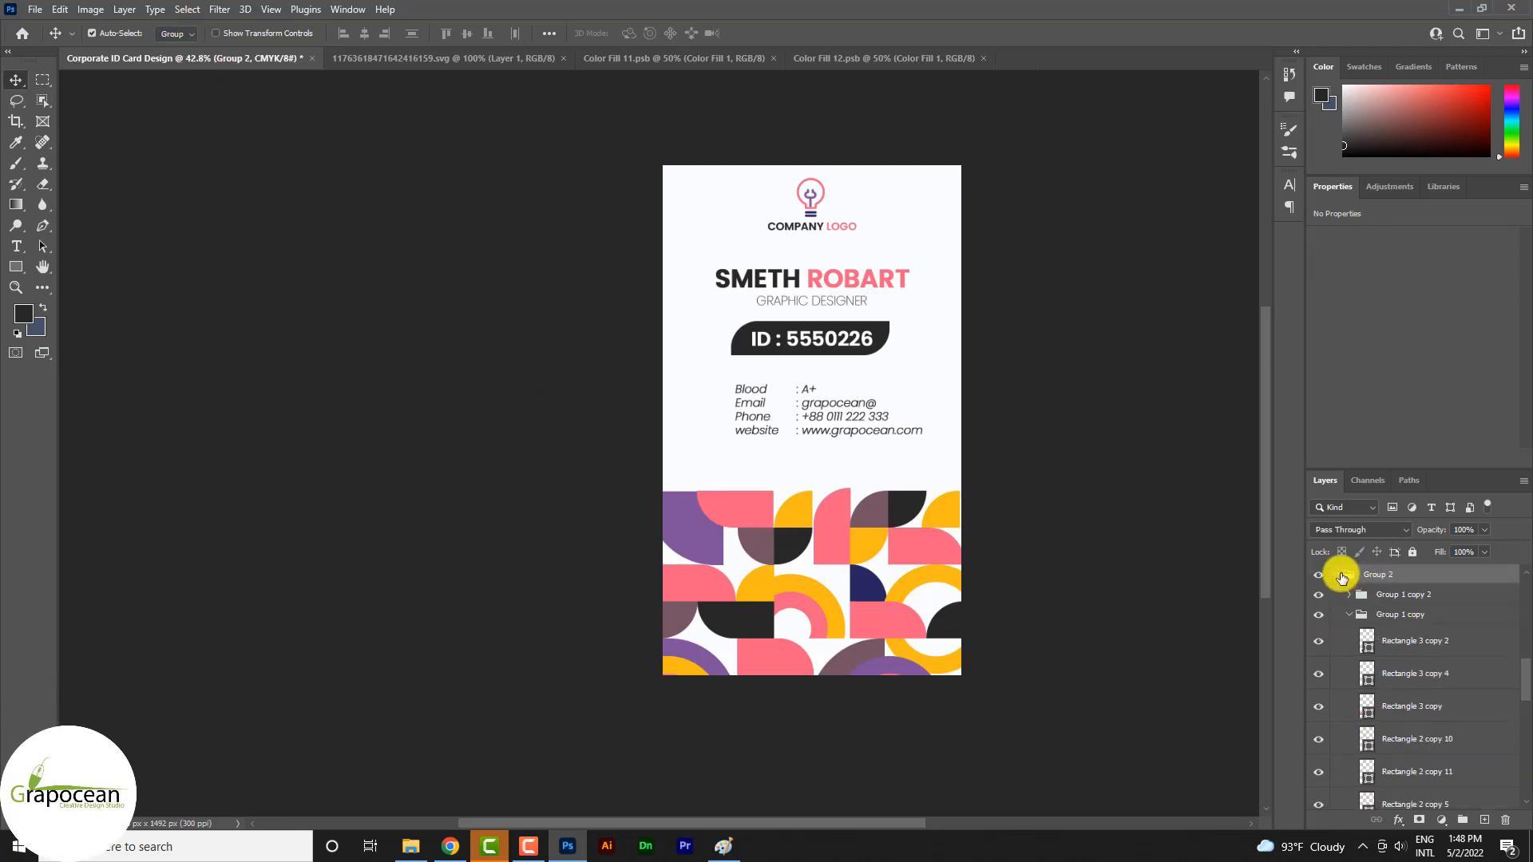
left_click(1341, 578)
Duplicate the tile pattern group and convert the copy to a smart object
left_click(1441, 737)
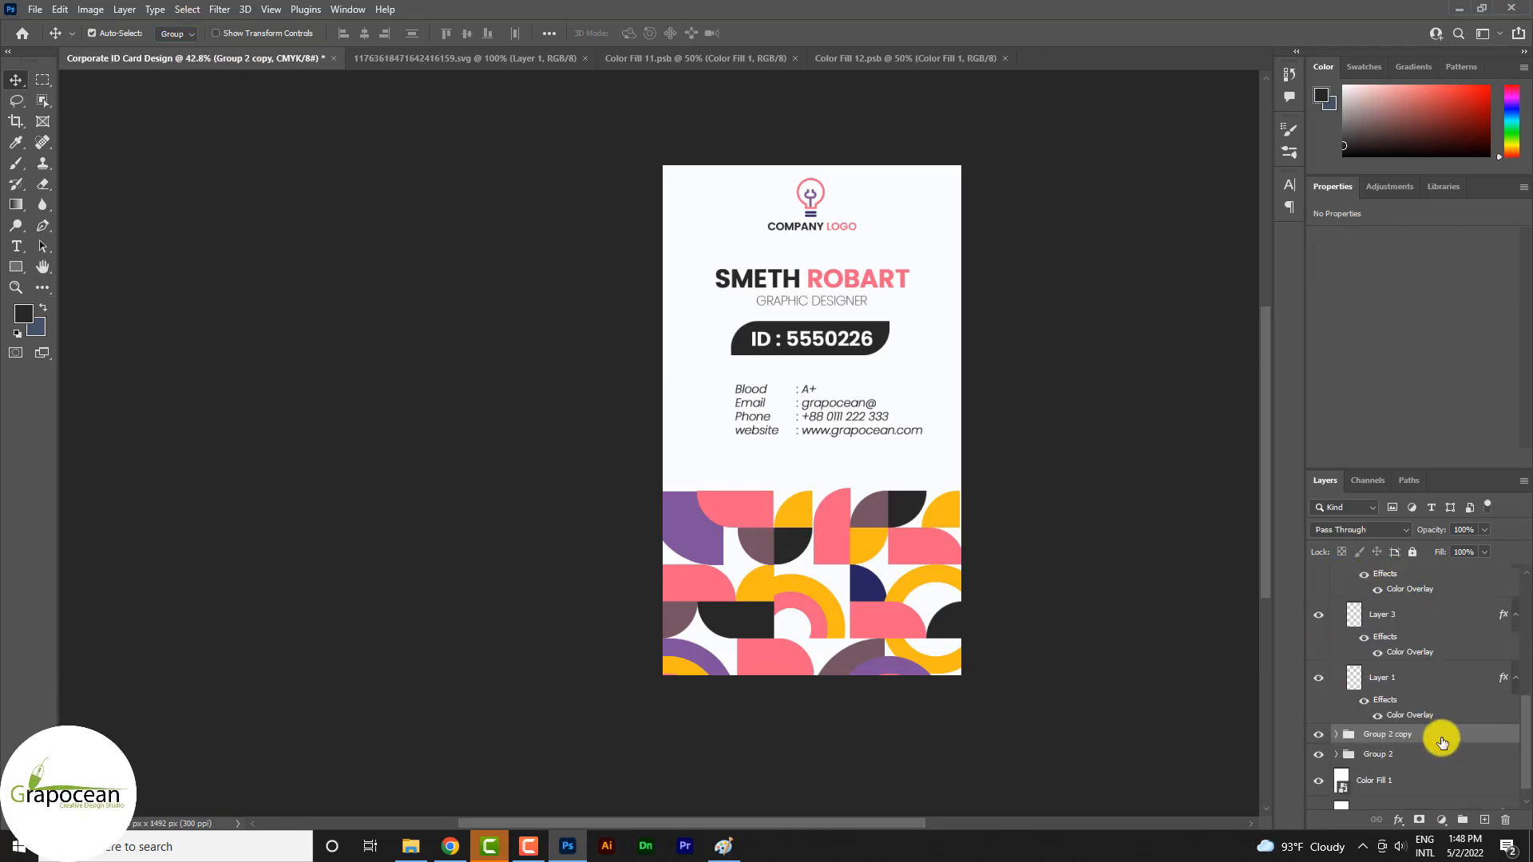
right_click(1441, 742)
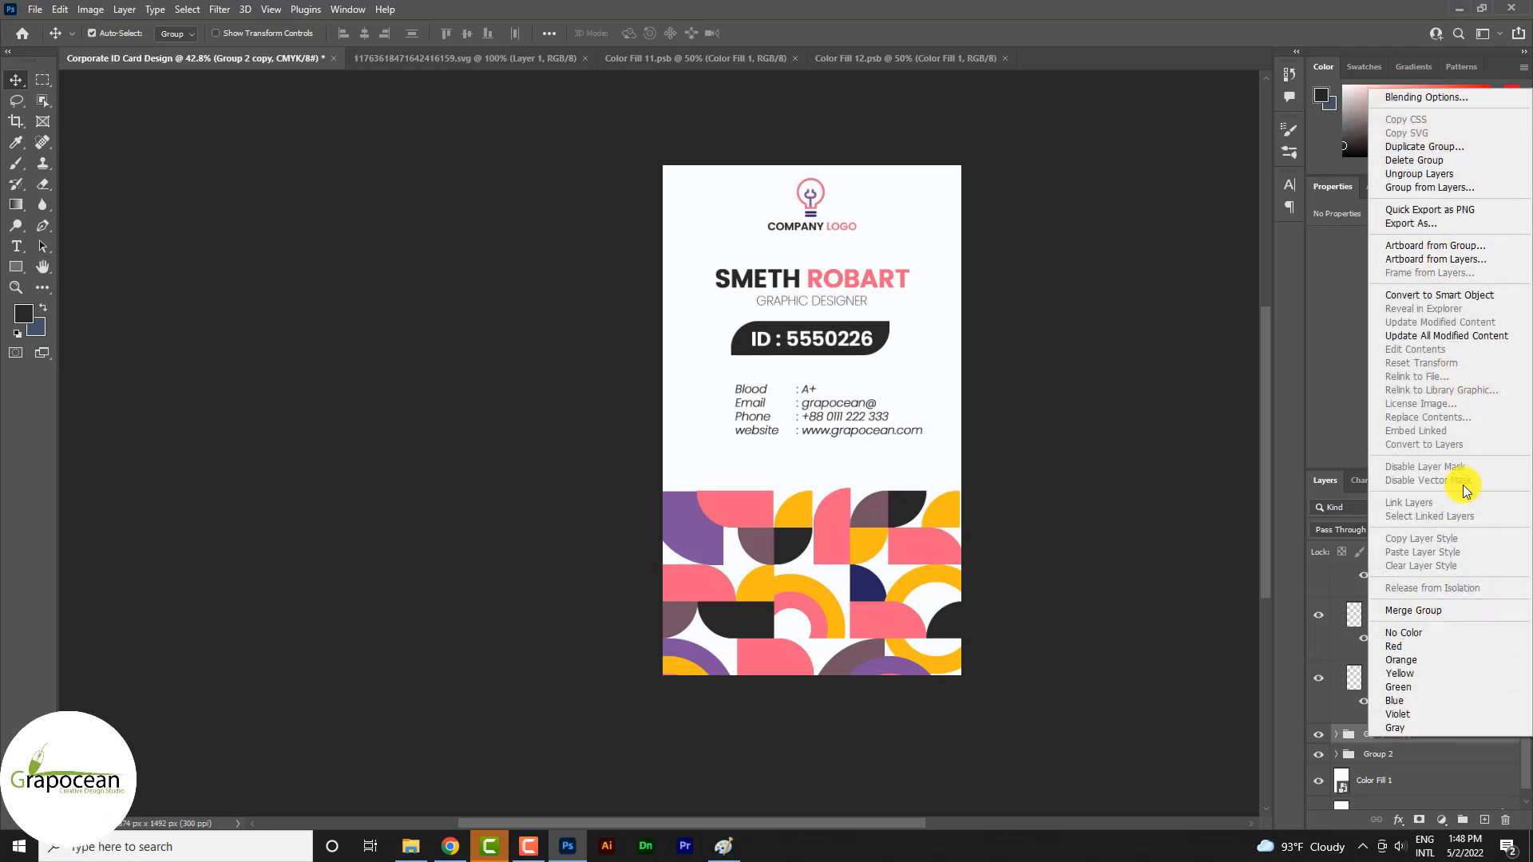
left_click(1440, 295)
Rotate the pattern copy 180°, scale it to about 510 by 374 px, and place it over the card's upper-left corner
key("ctrl+t")
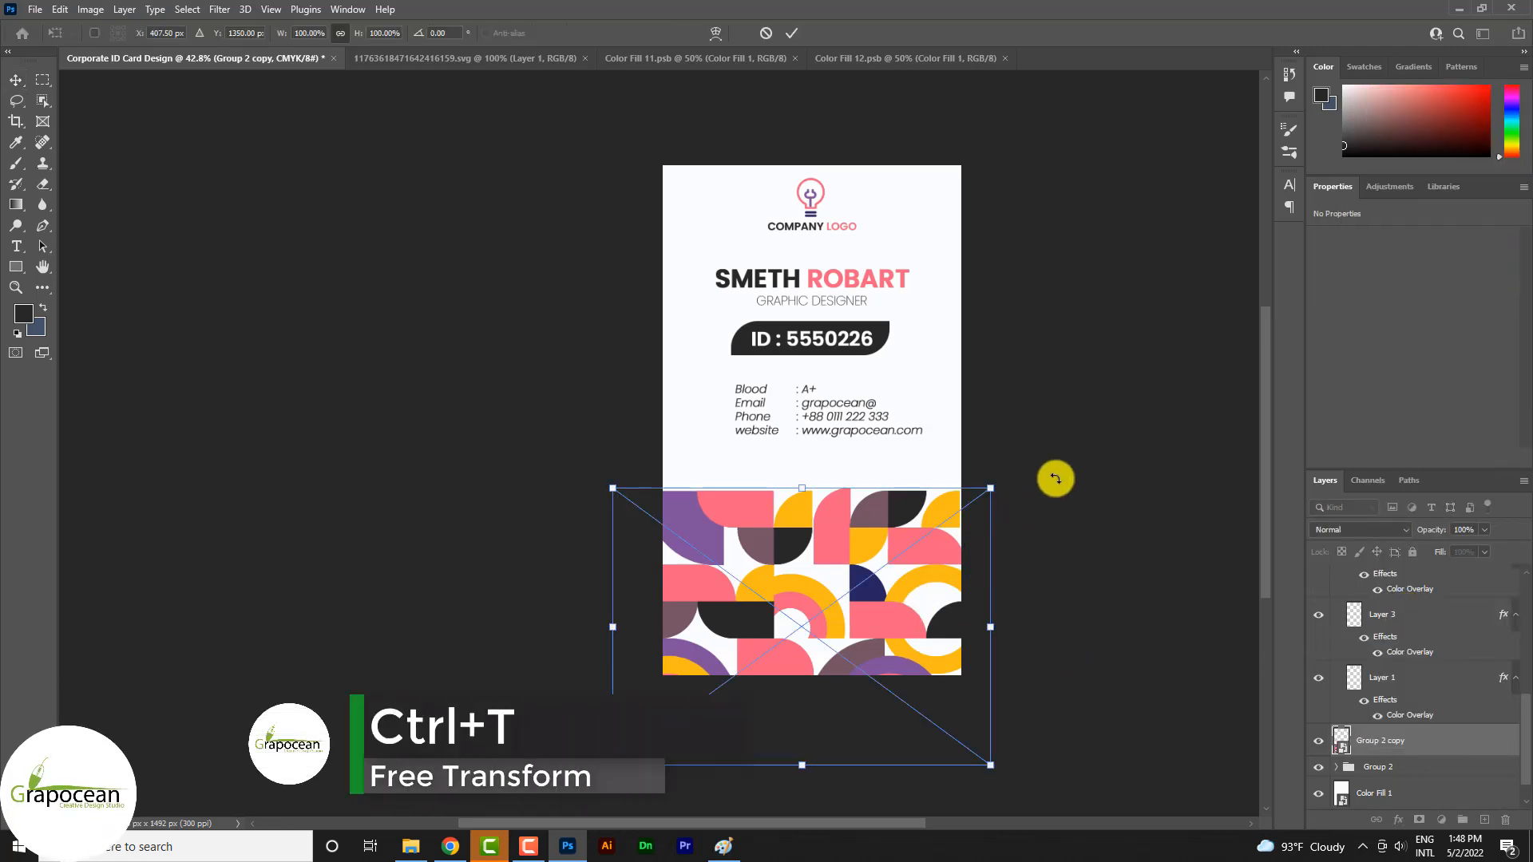
left_click_drag(1053, 475, 573, 340)
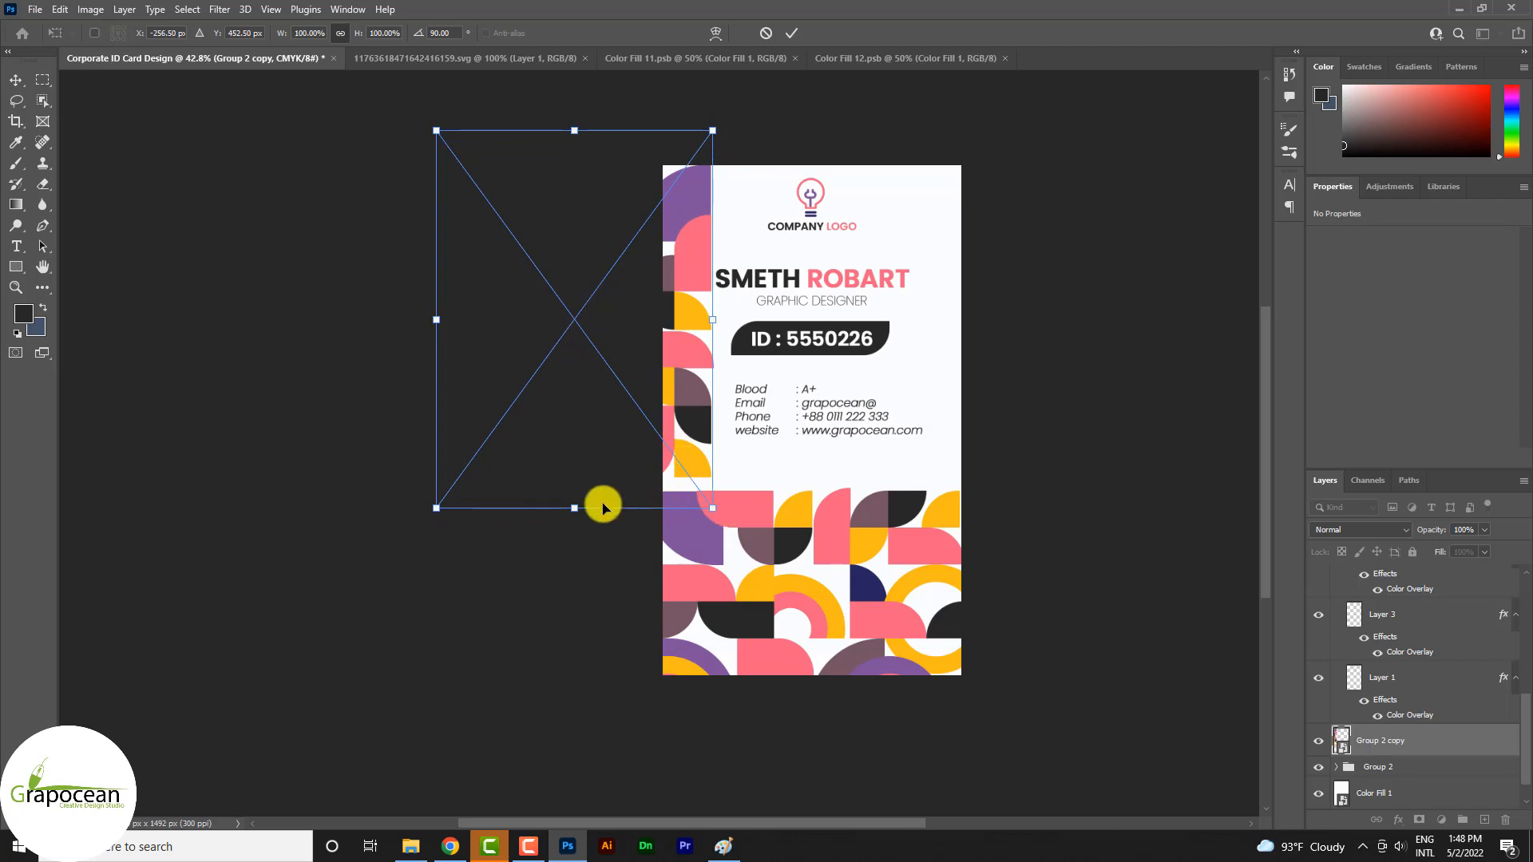
left_click_drag(572, 516, 551, 435)
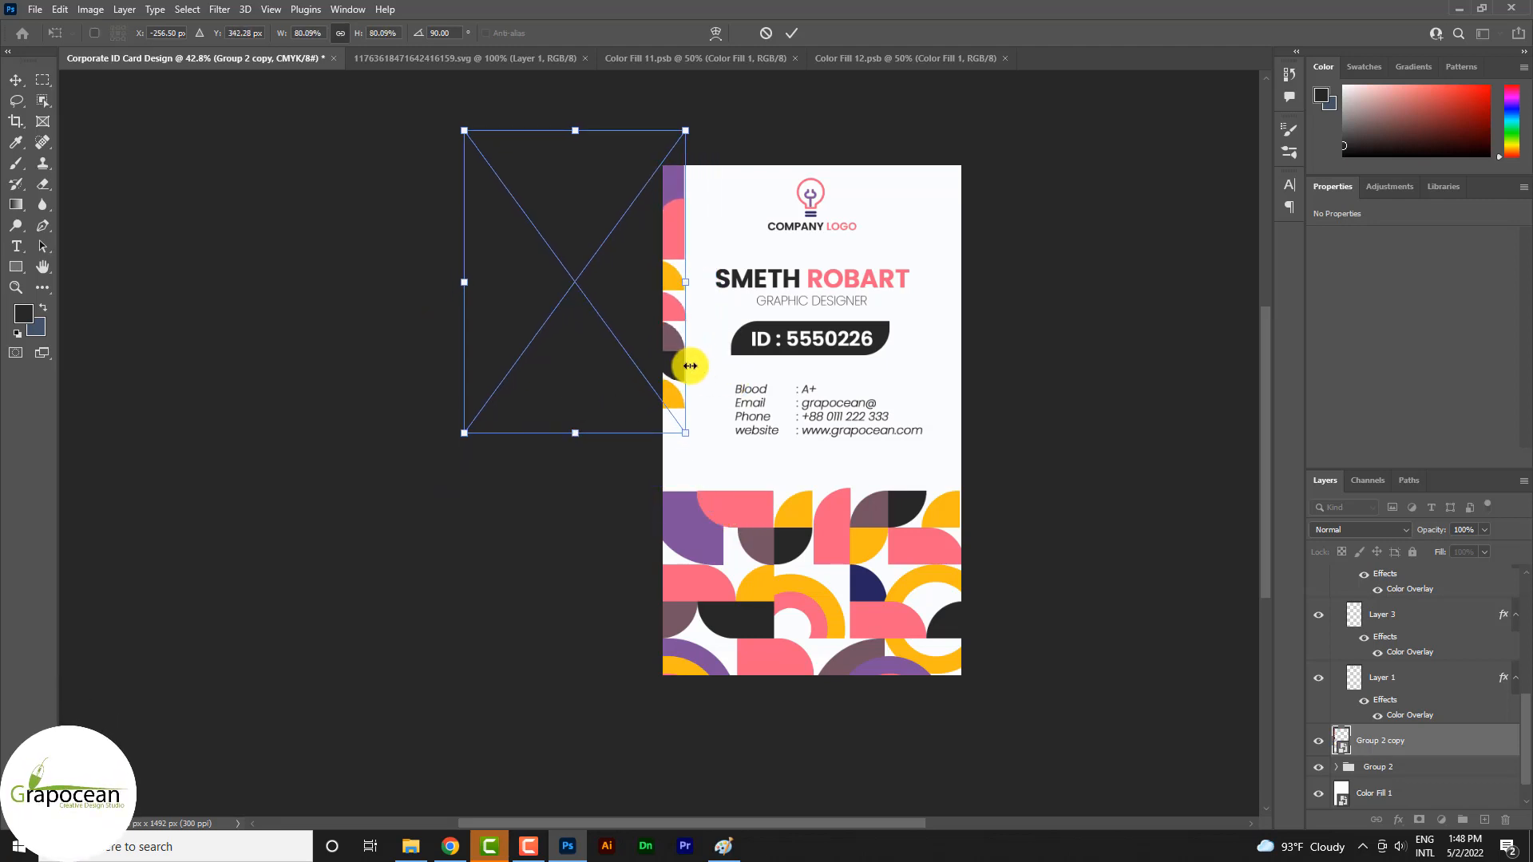
left_click_drag(677, 365, 726, 205)
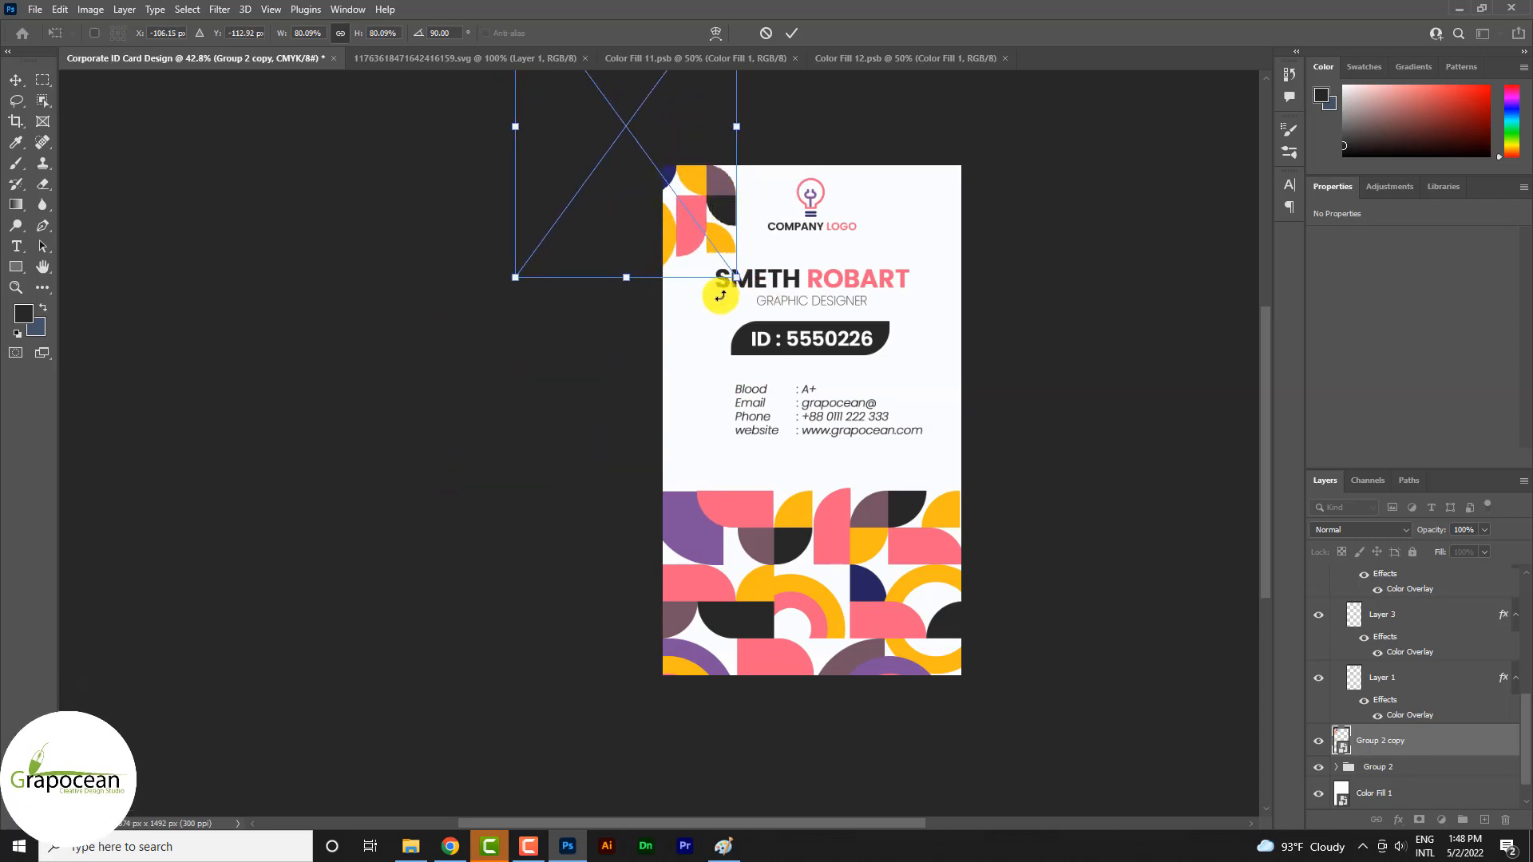
left_click_drag(719, 291, 479, 214)
left_click_drag(741, 210, 718, 245)
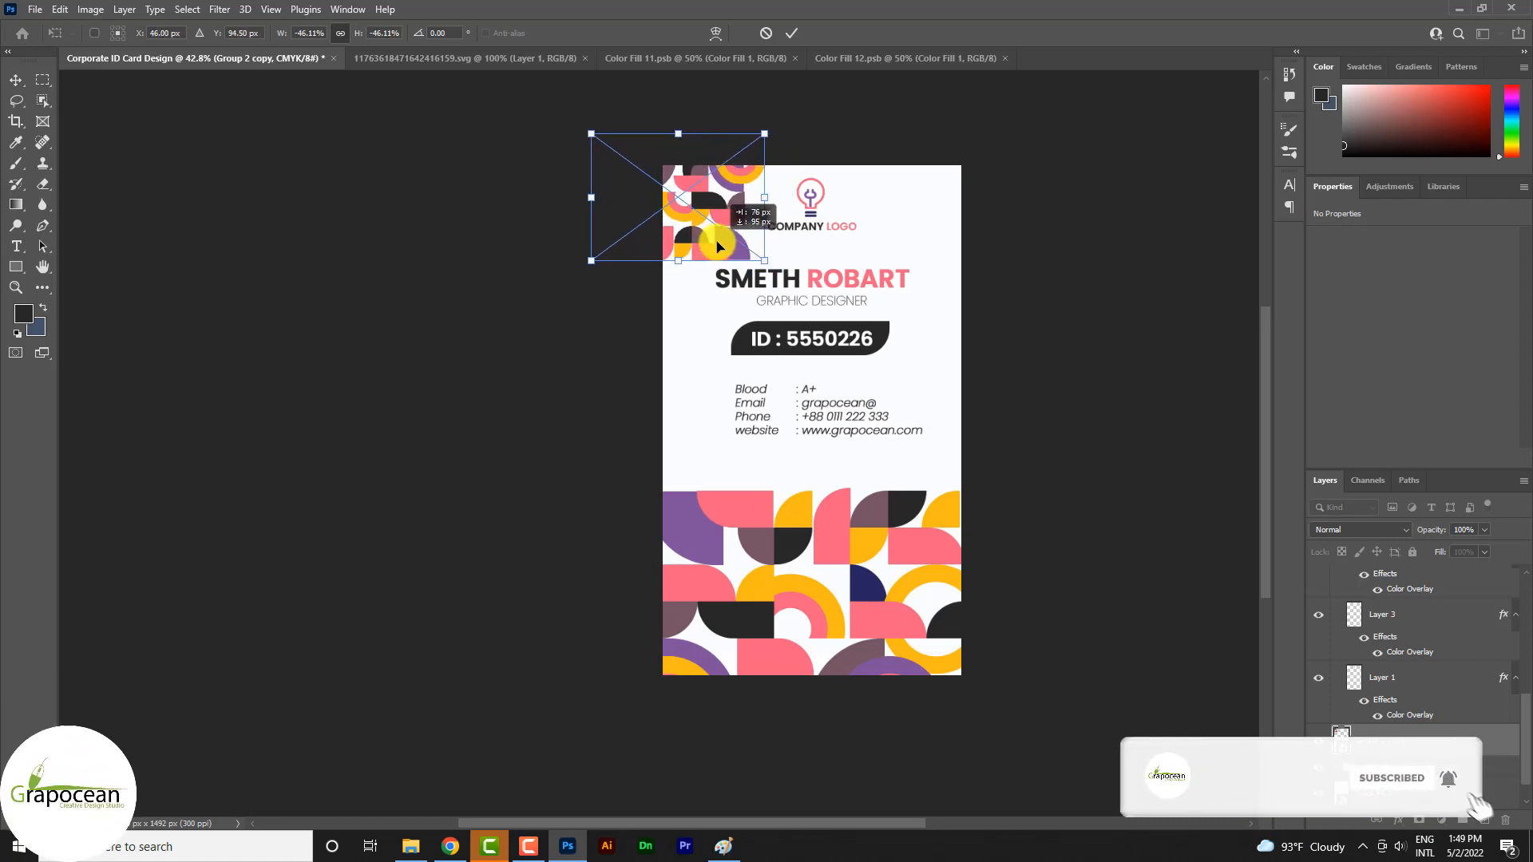
left_click(791, 34)
scroll(730, 213, "up", 3)
mouse_move(731, 190)
left_mouse_down()
mouse_move(735, 206)
mouse_move(731, 168)
left_mouse_up()
scroll(722, 301, "down", 4)
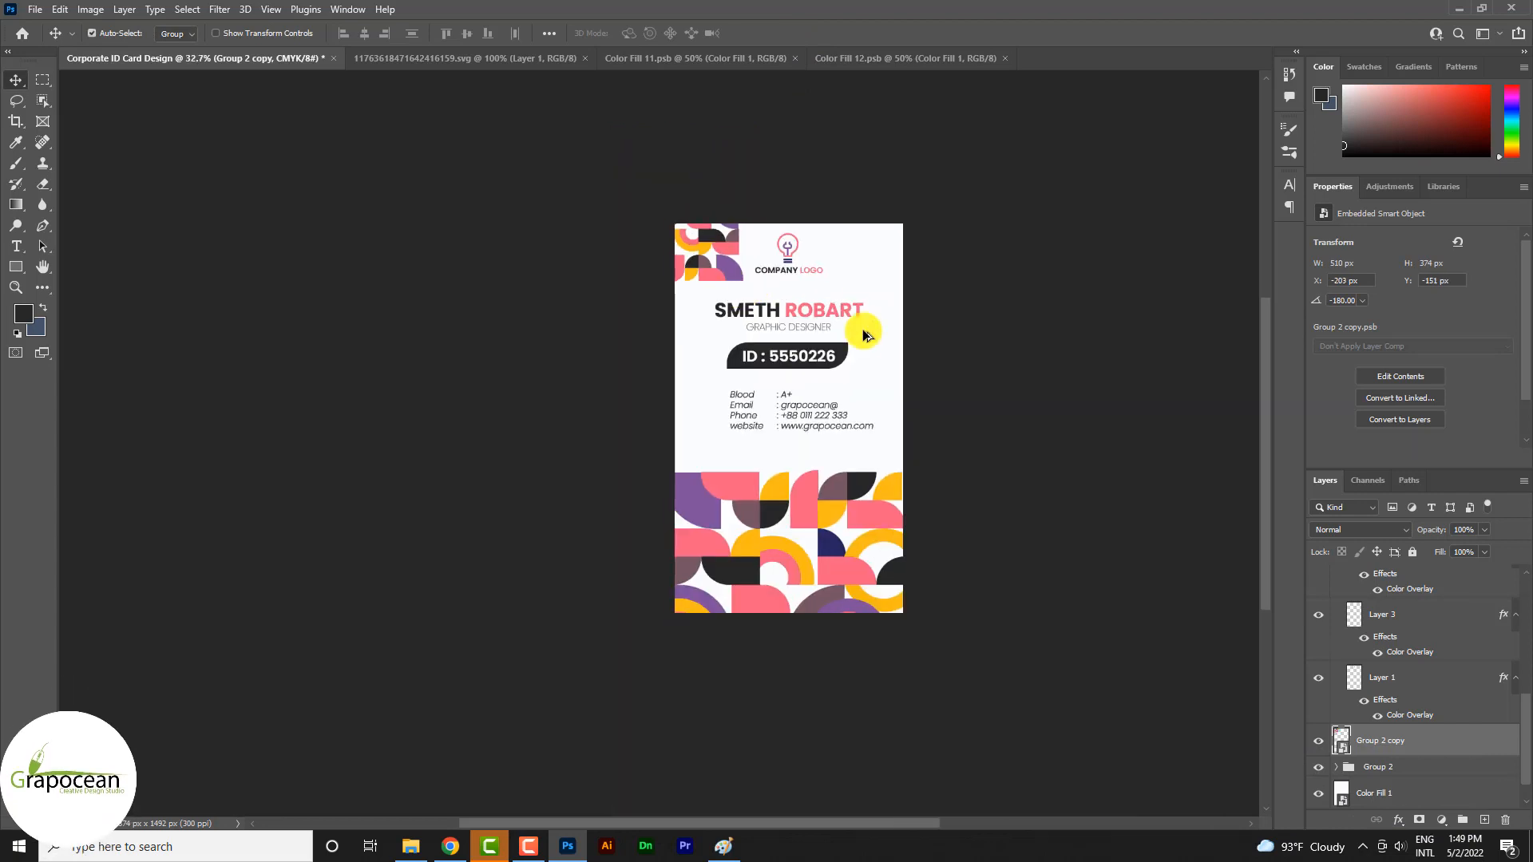
Duplicate the corner pattern, rotate the copy to -90°, enlarge it to about 786 by 1071 px, and place it along the card's upper-right edge
scroll(760, 193, "up", 3)
left_click_drag(758, 164, 1123, 369)
scroll(746, 434, "down", 3)
key("ctrl+t")
left_click_drag(970, 321, 986, 446)
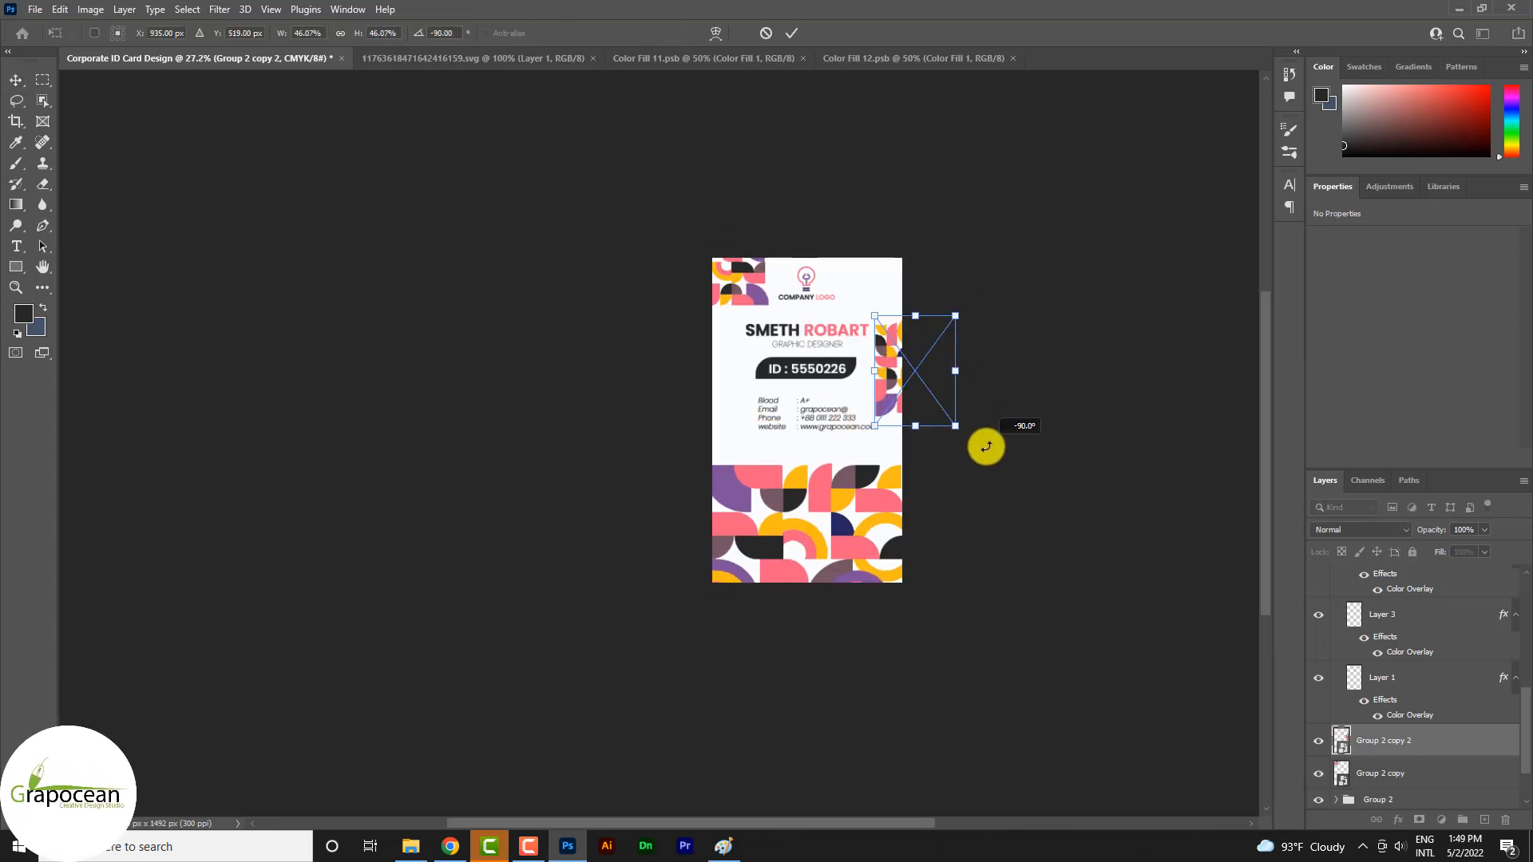
left_click_drag(882, 333, 1027, 422)
left_click_drag(893, 377, 931, 394)
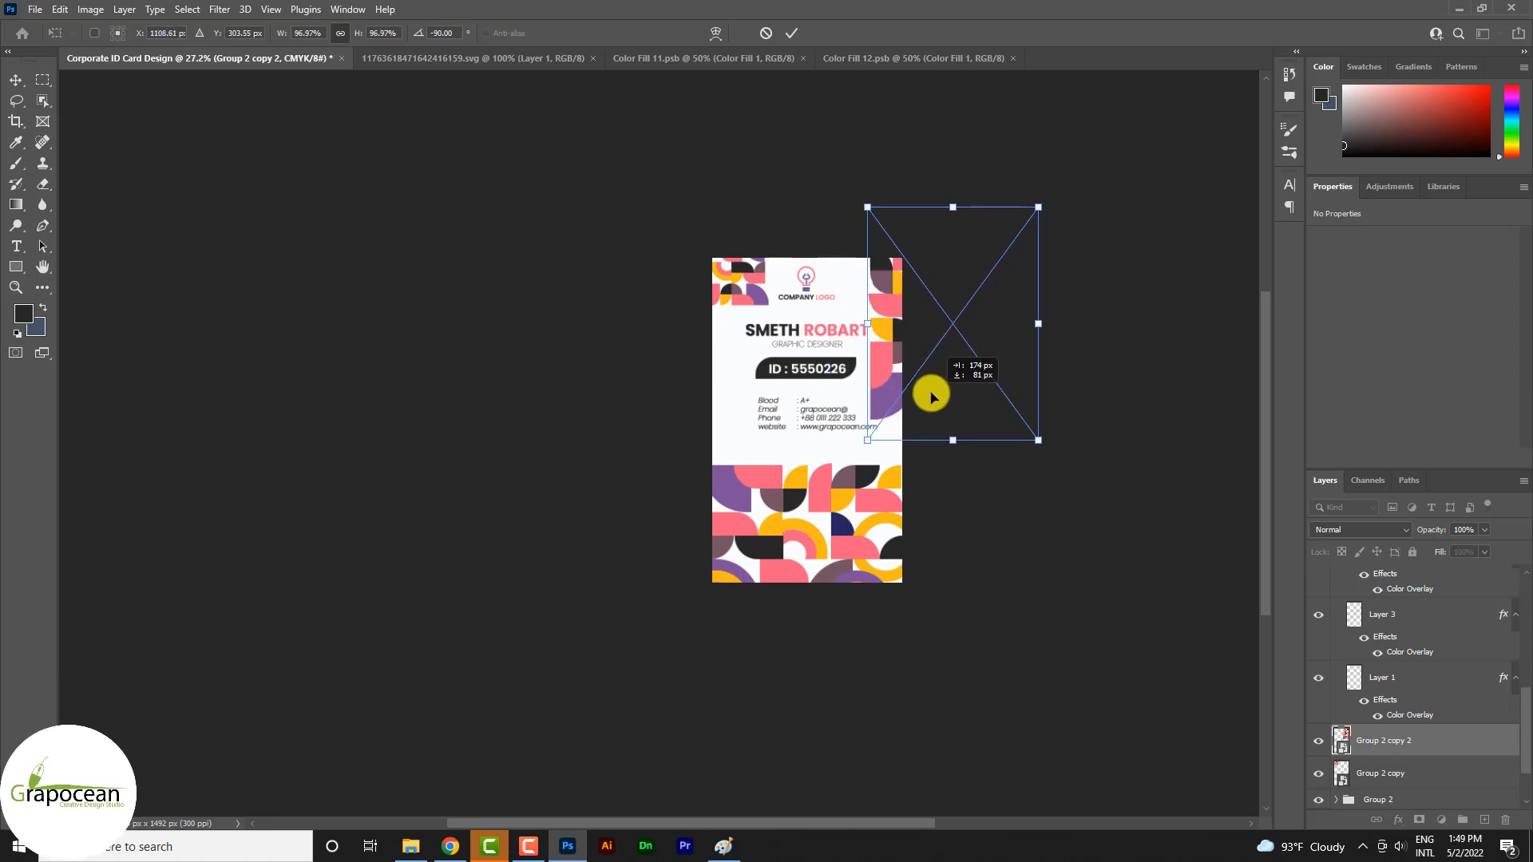
left_click(794, 35)
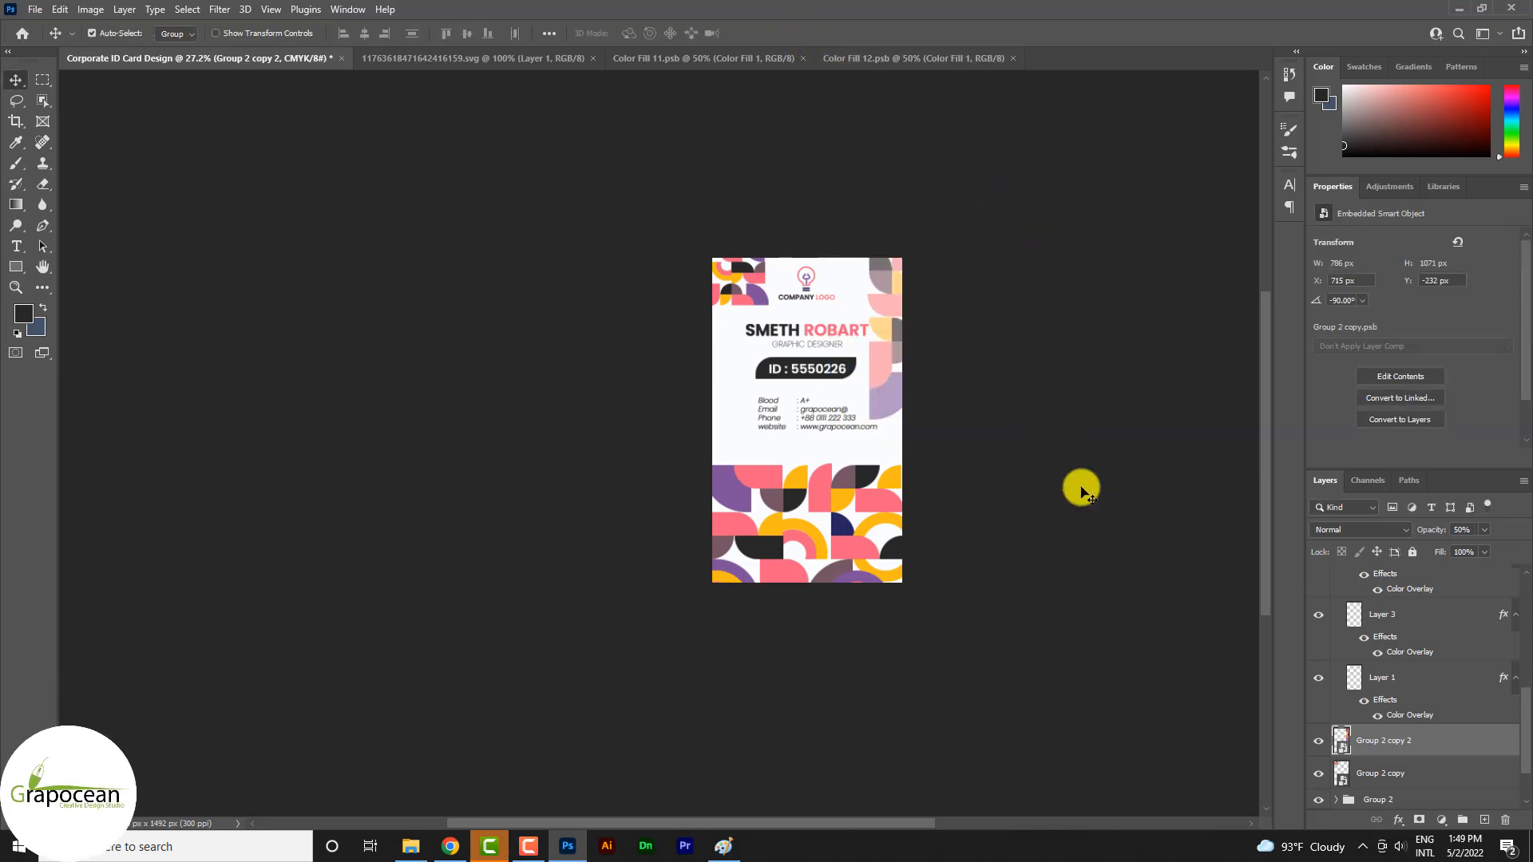
Set both pattern copies to 50% opacity and shift the small one slightly further off the card's left edge
scroll(1081, 487, "up", 4)
mouse_move(736, 241)
left_mouse_down()
mouse_move(726, 233)
mouse_move(731, 253)
mouse_move(751, 243)
left_mouse_up()
key("5")
scroll(896, 343, "down", 6)
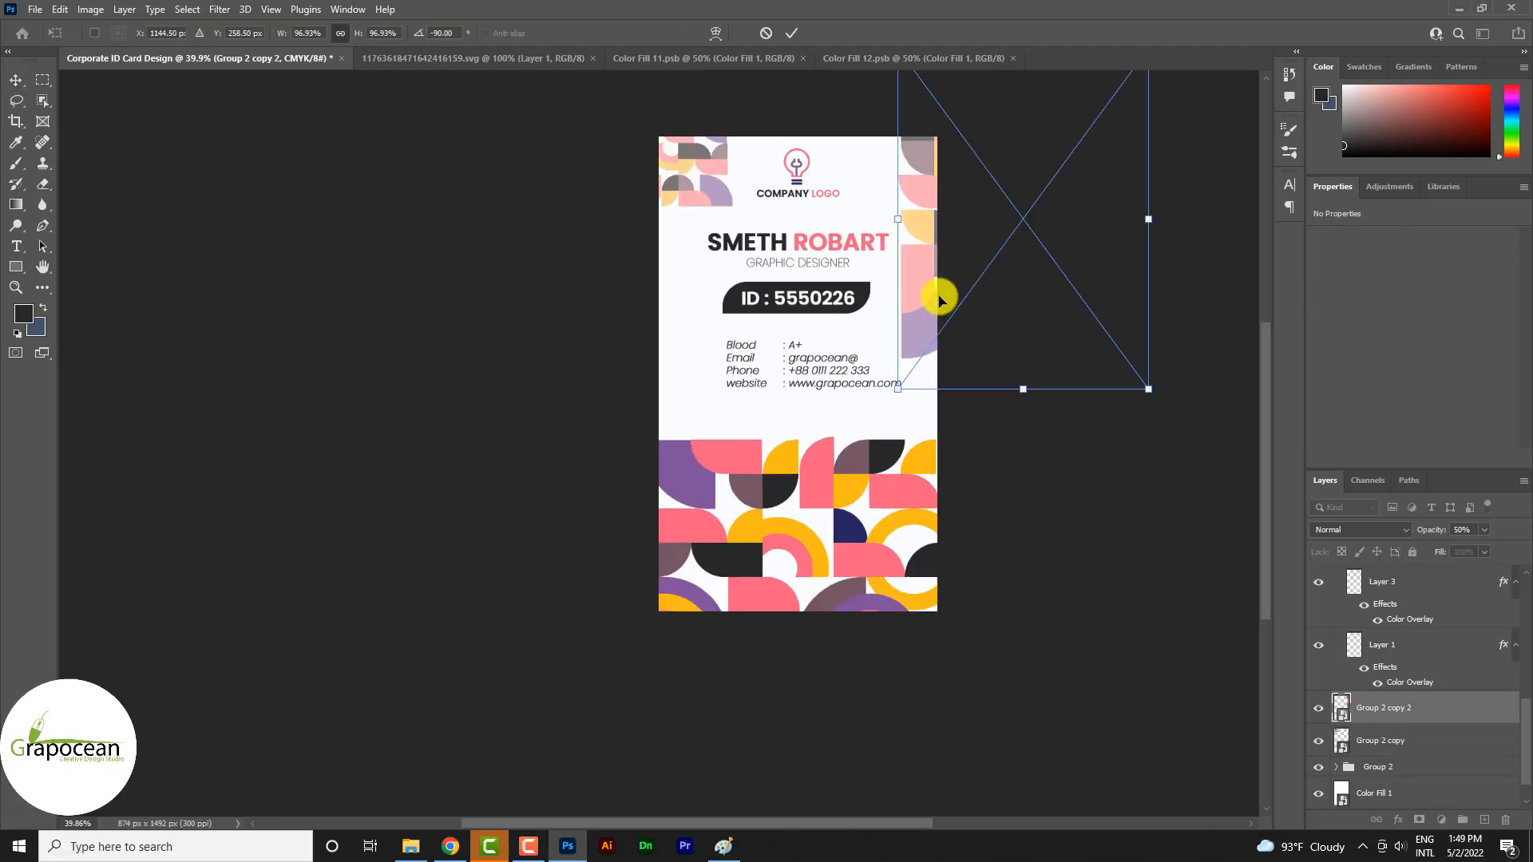
Move the large pattern copy further inward over the card's upper-right area and set its opacity to 5%
left_click_drag(942, 300, 869, 274)
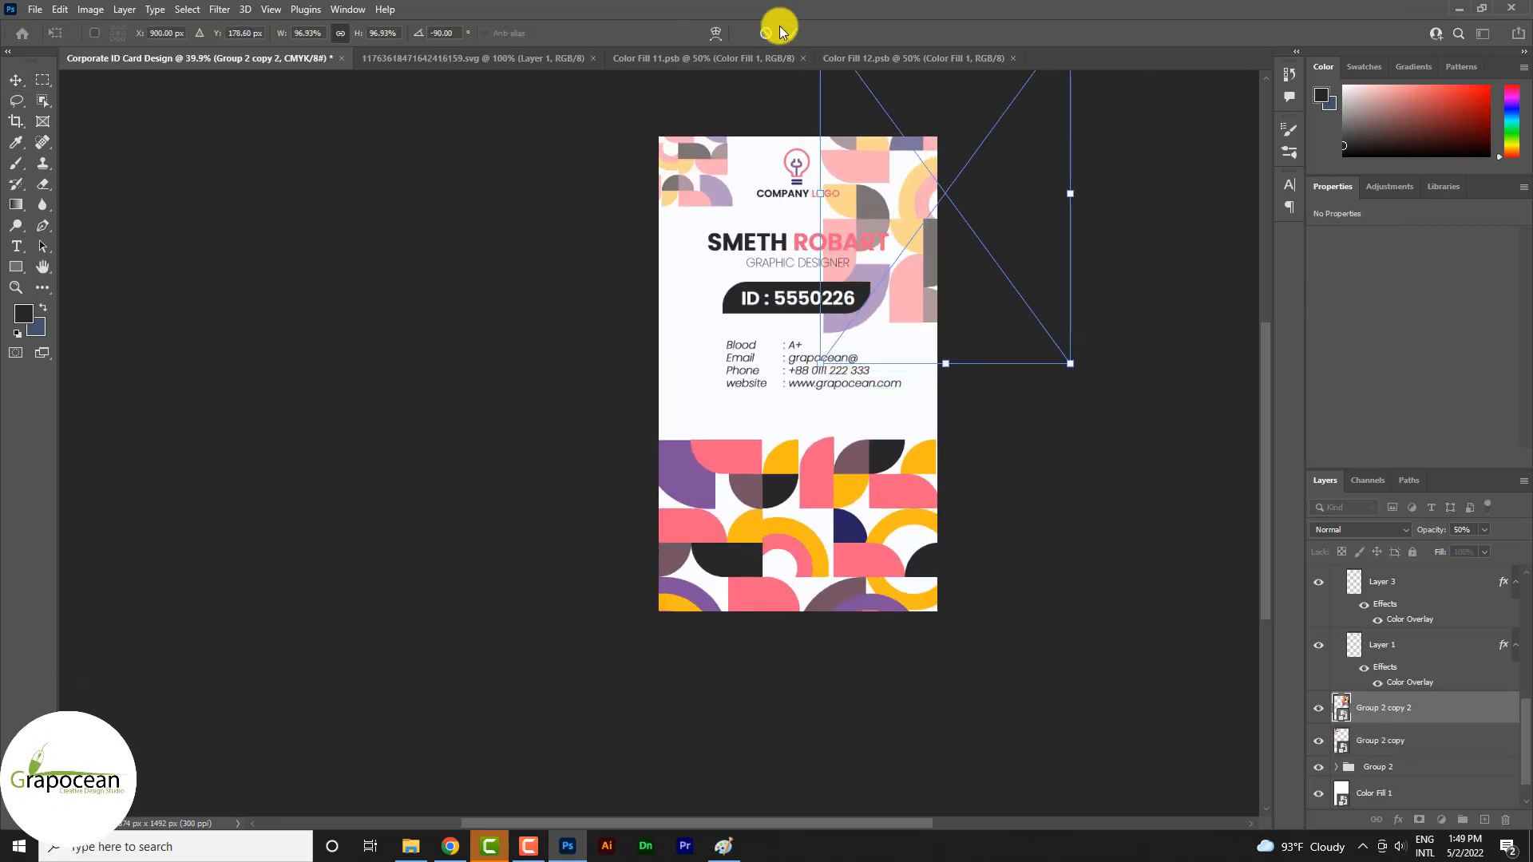
left_click(791, 33)
left_click_drag(1445, 543, 1453, 550)
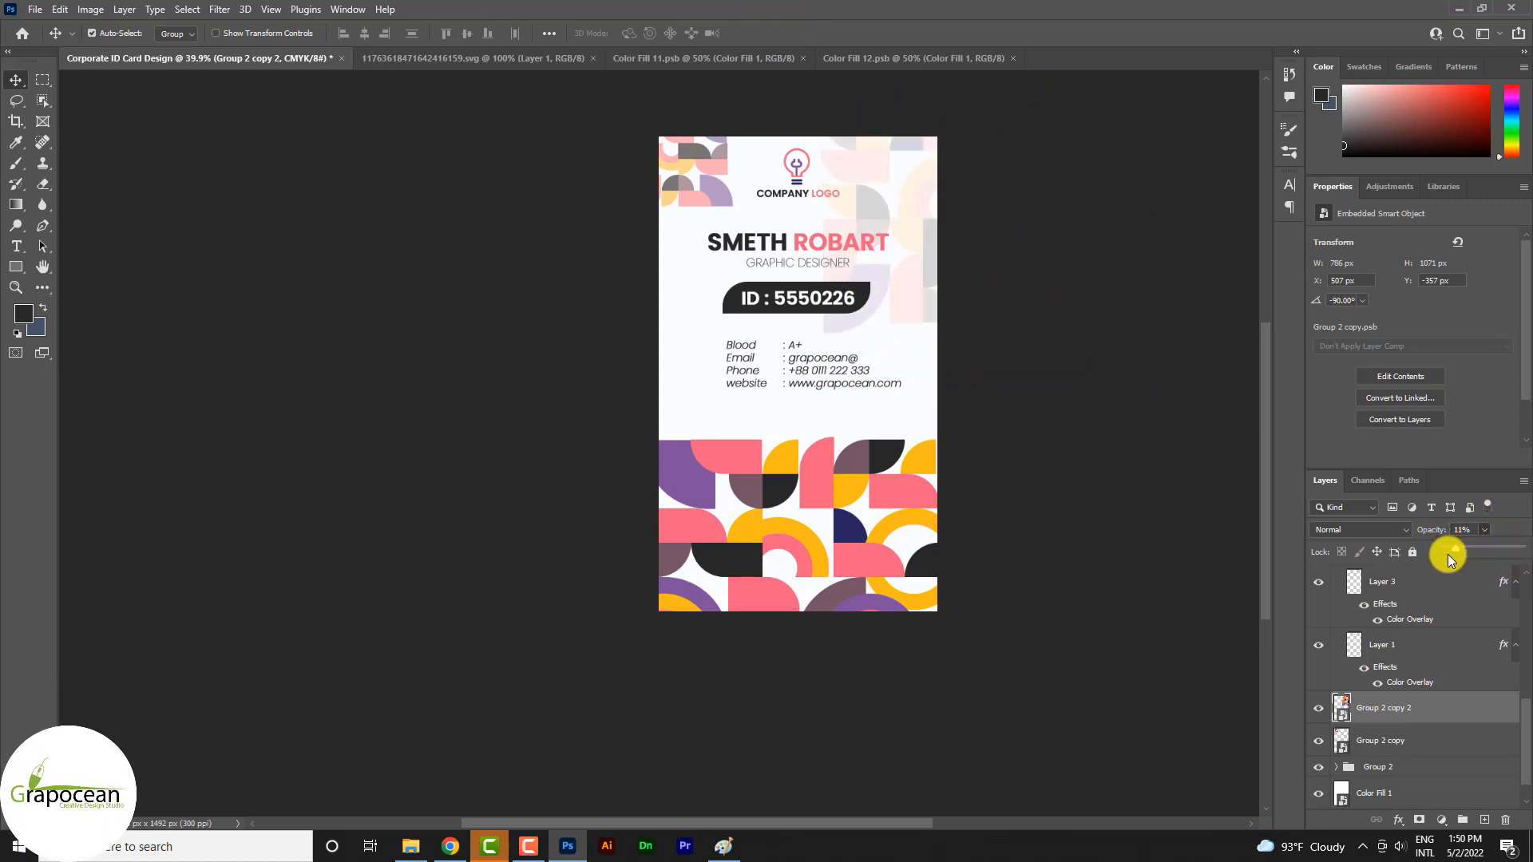
left_click_drag(1469, 530, 1413, 533)
type("5")
key("Return")
scroll(923, 289, "up", 1)
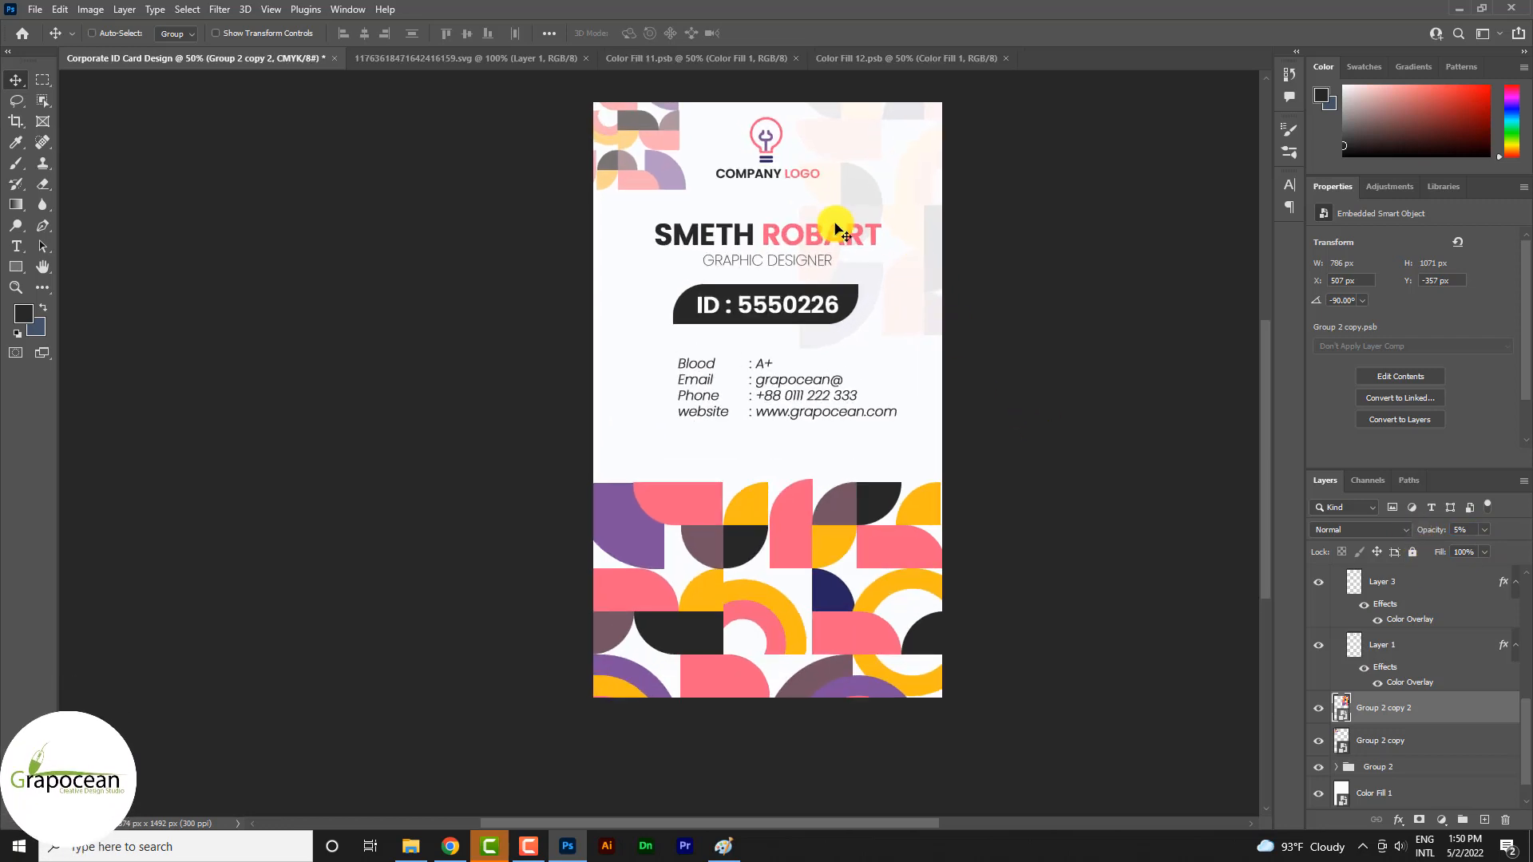
Reposition the small pattern copy near the card's upper-left corner and reduce its opacity to 5%
left_click(674, 175)
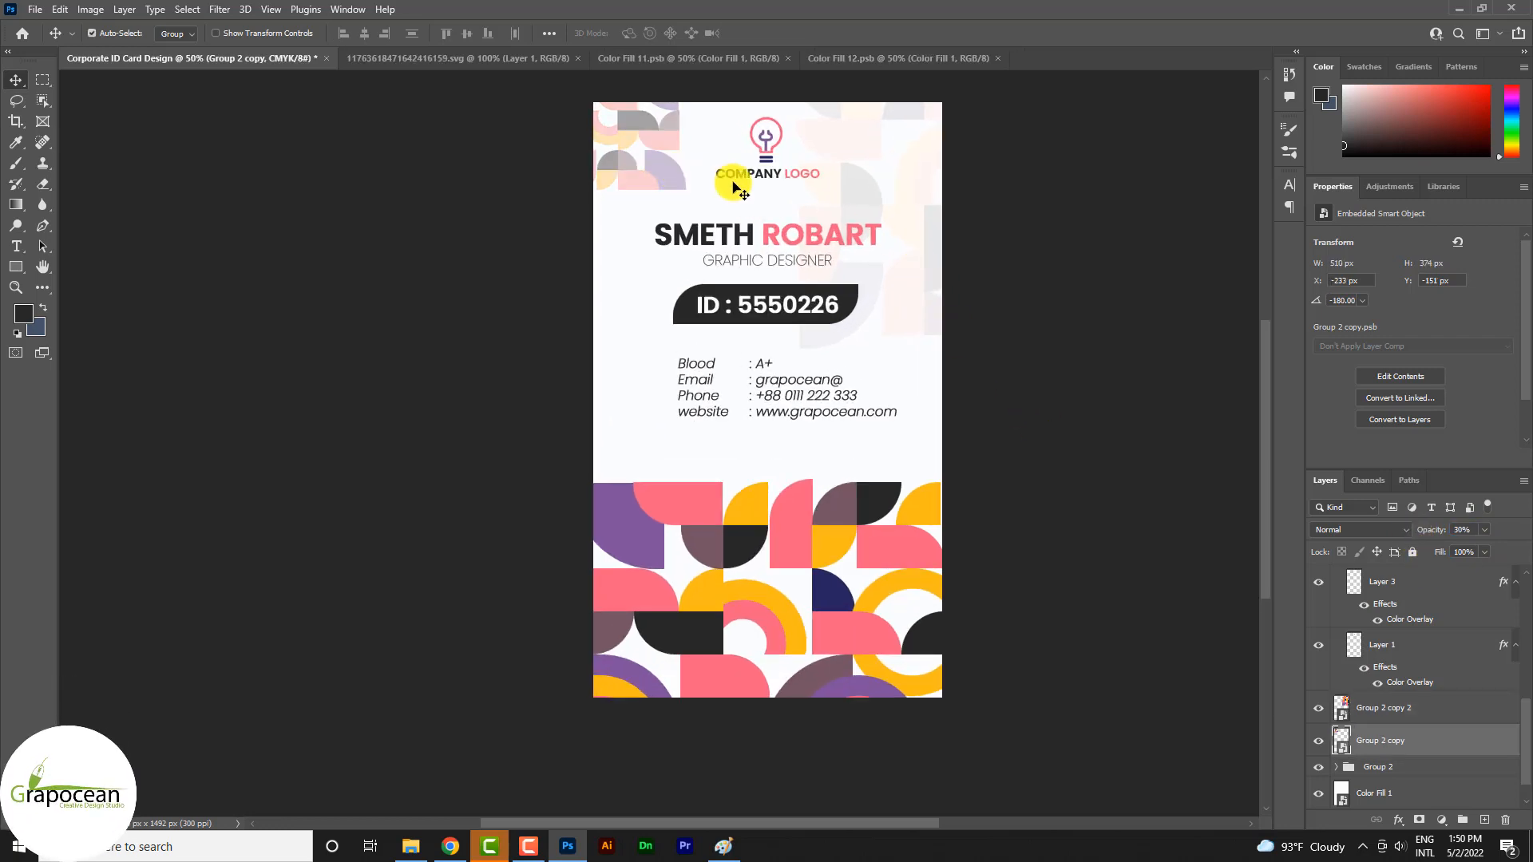
left_click_drag(674, 181, 696, 193)
scroll(875, 396, "down", 2)
scroll(768, 289, "up", 1)
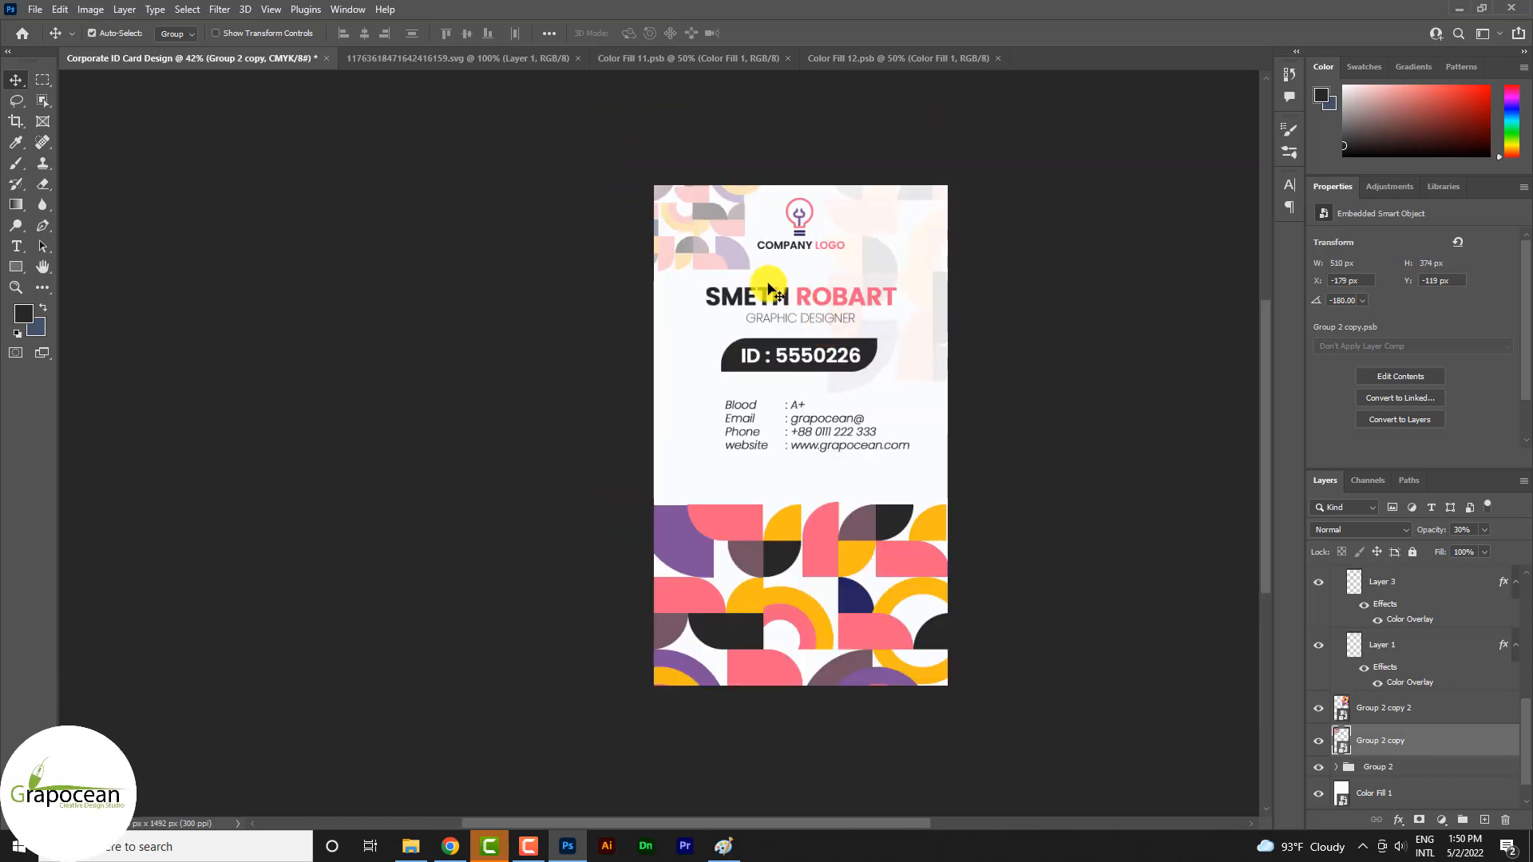
key("3")
key("2")
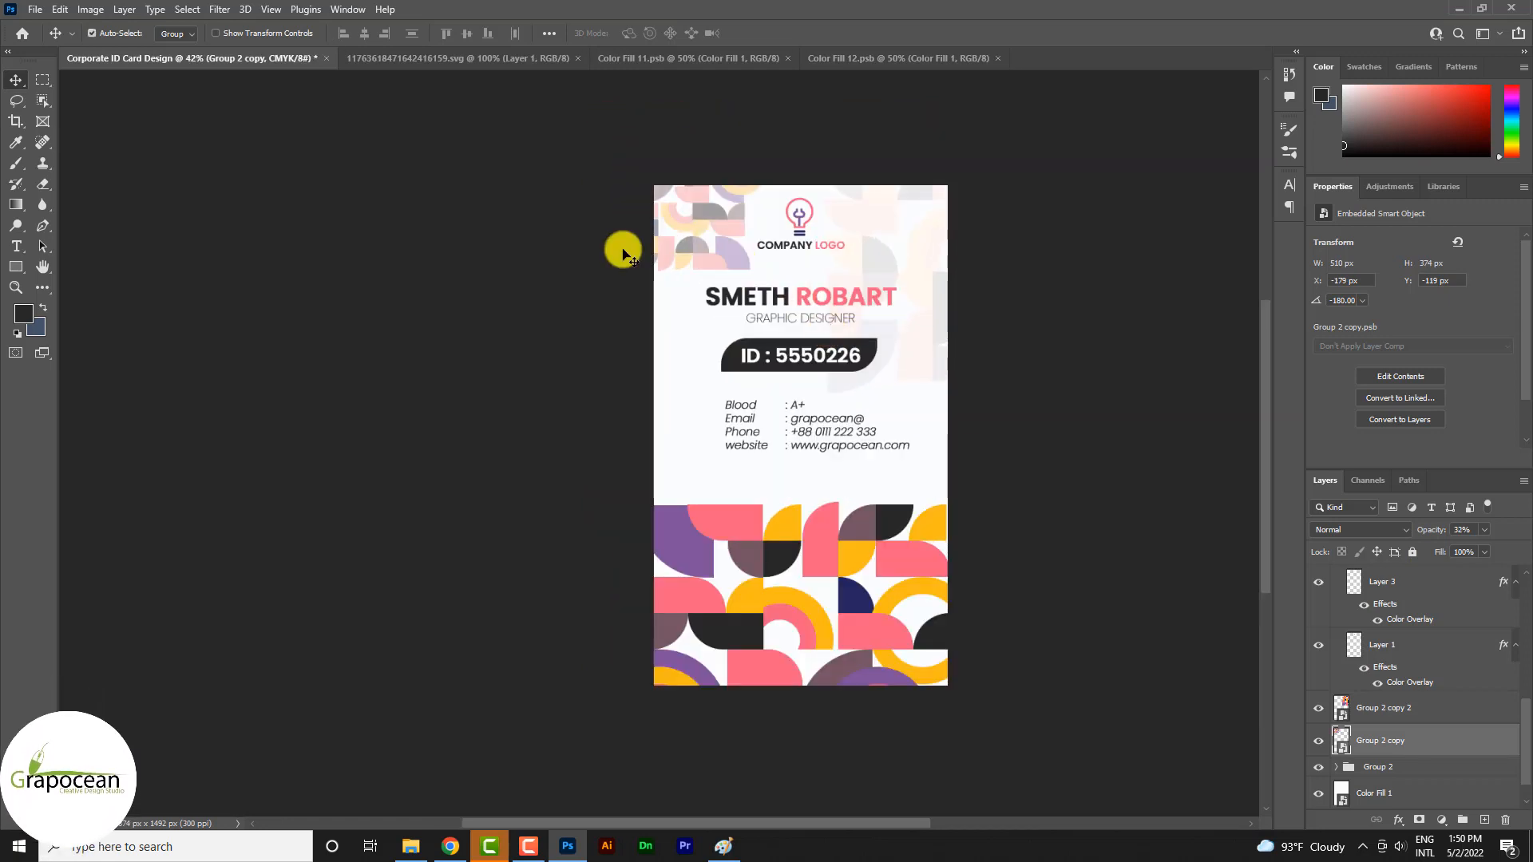
key("1")
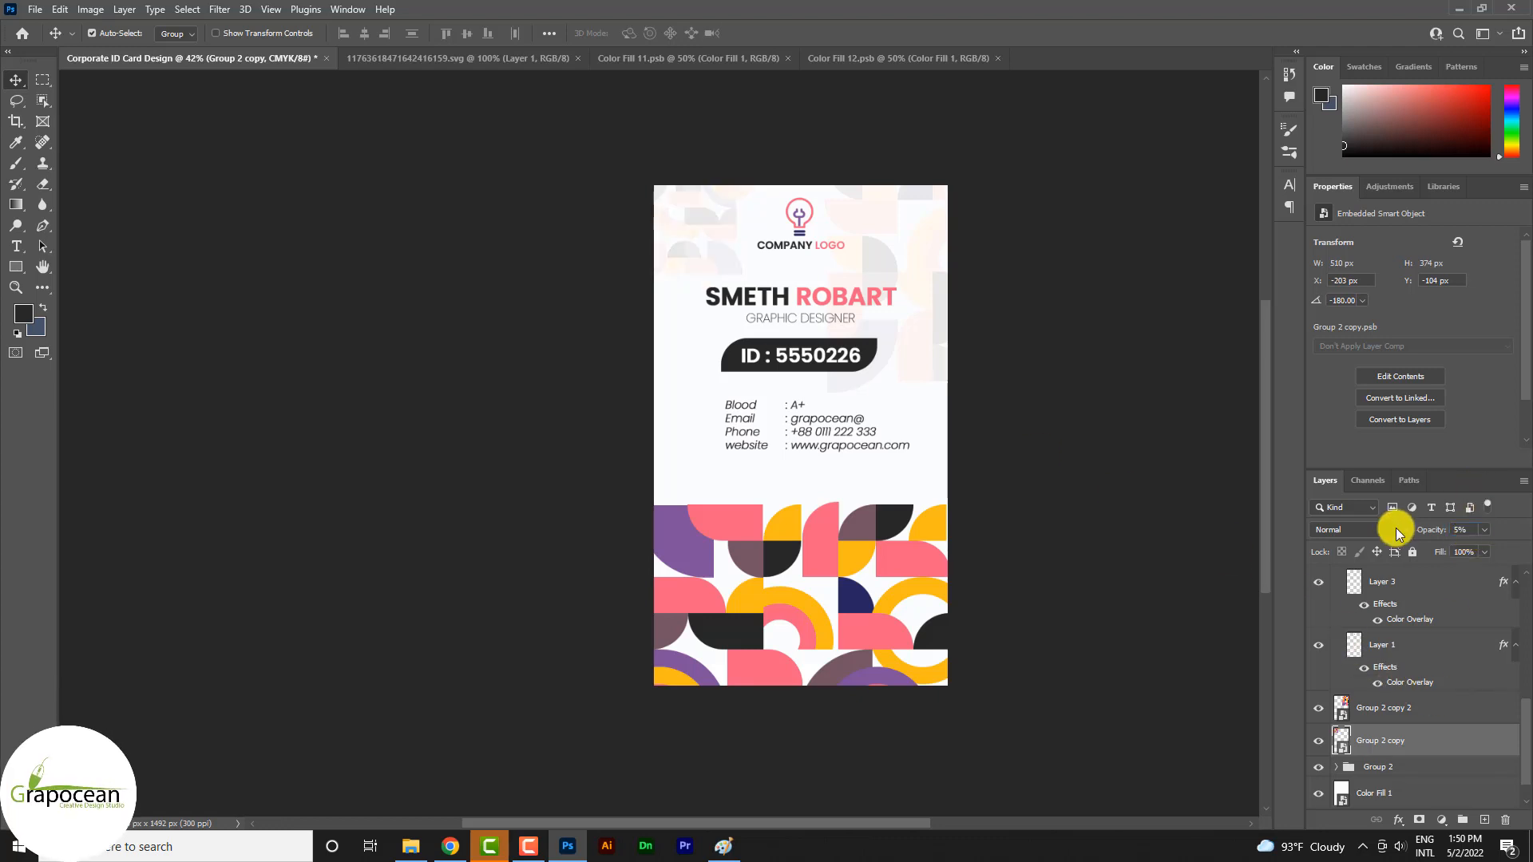
Move the small faded pattern copy right to about X -14 px, so it sits behind the logo
left_click_drag(729, 269, 792, 269)
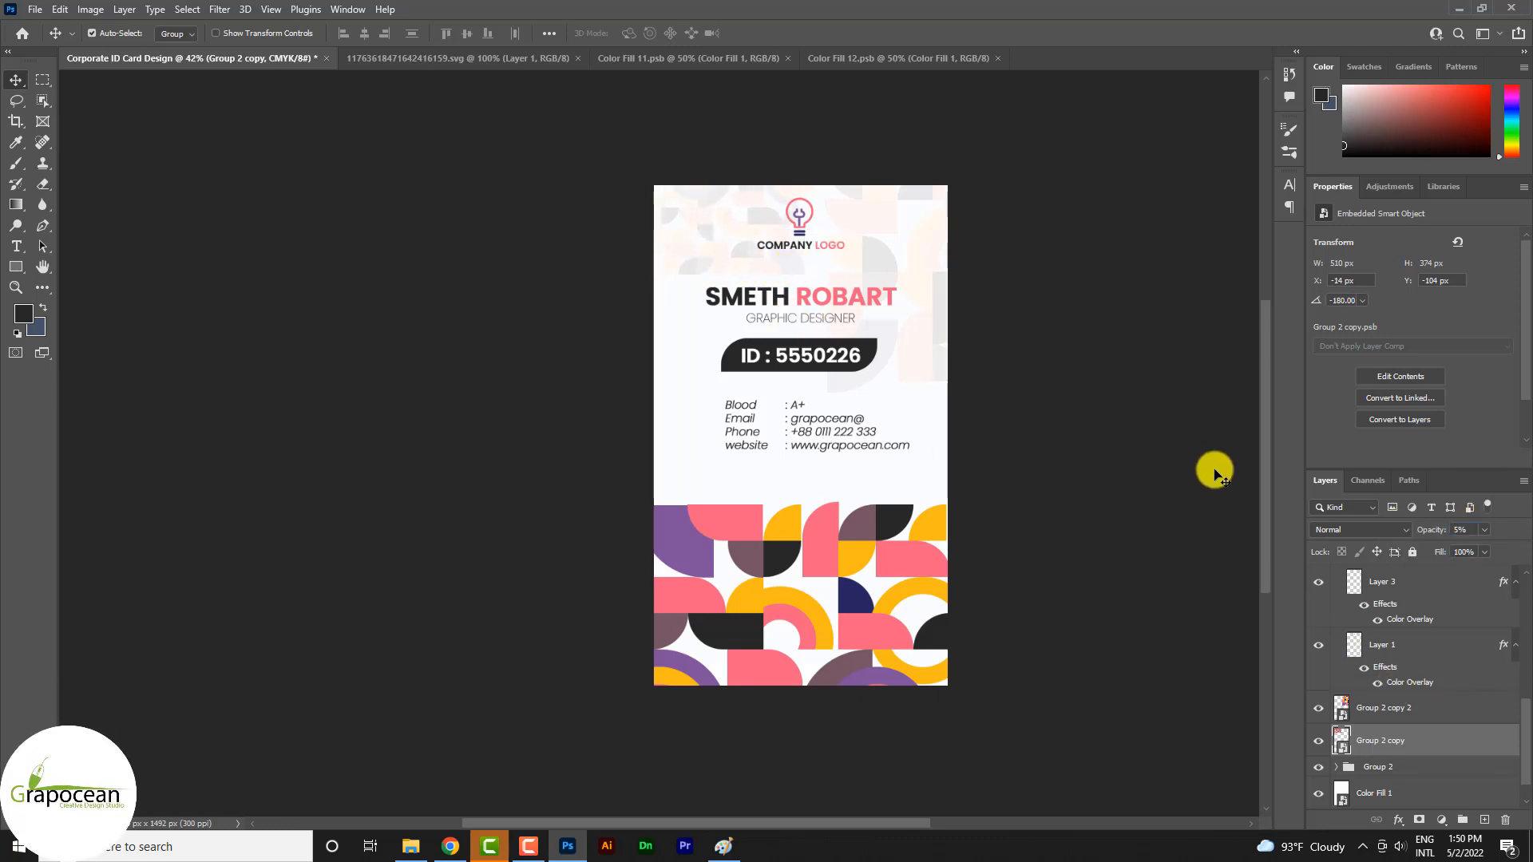
scroll(1051, 435, "down", 4)
scroll(668, 511, "up", 5)
scroll(968, 432, "down", 2)
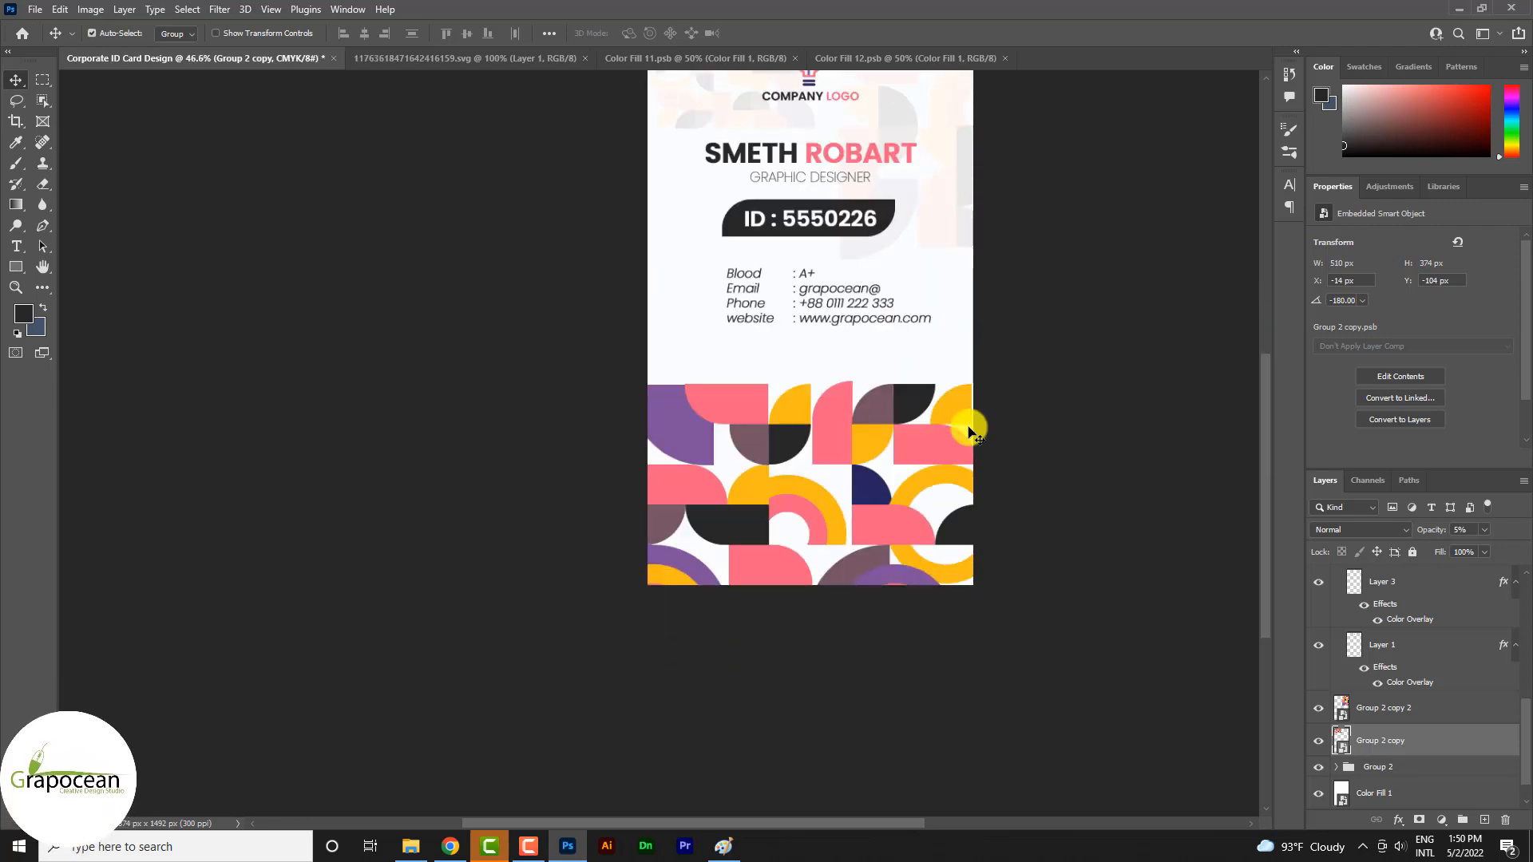
scroll(980, 411, "up", 2)
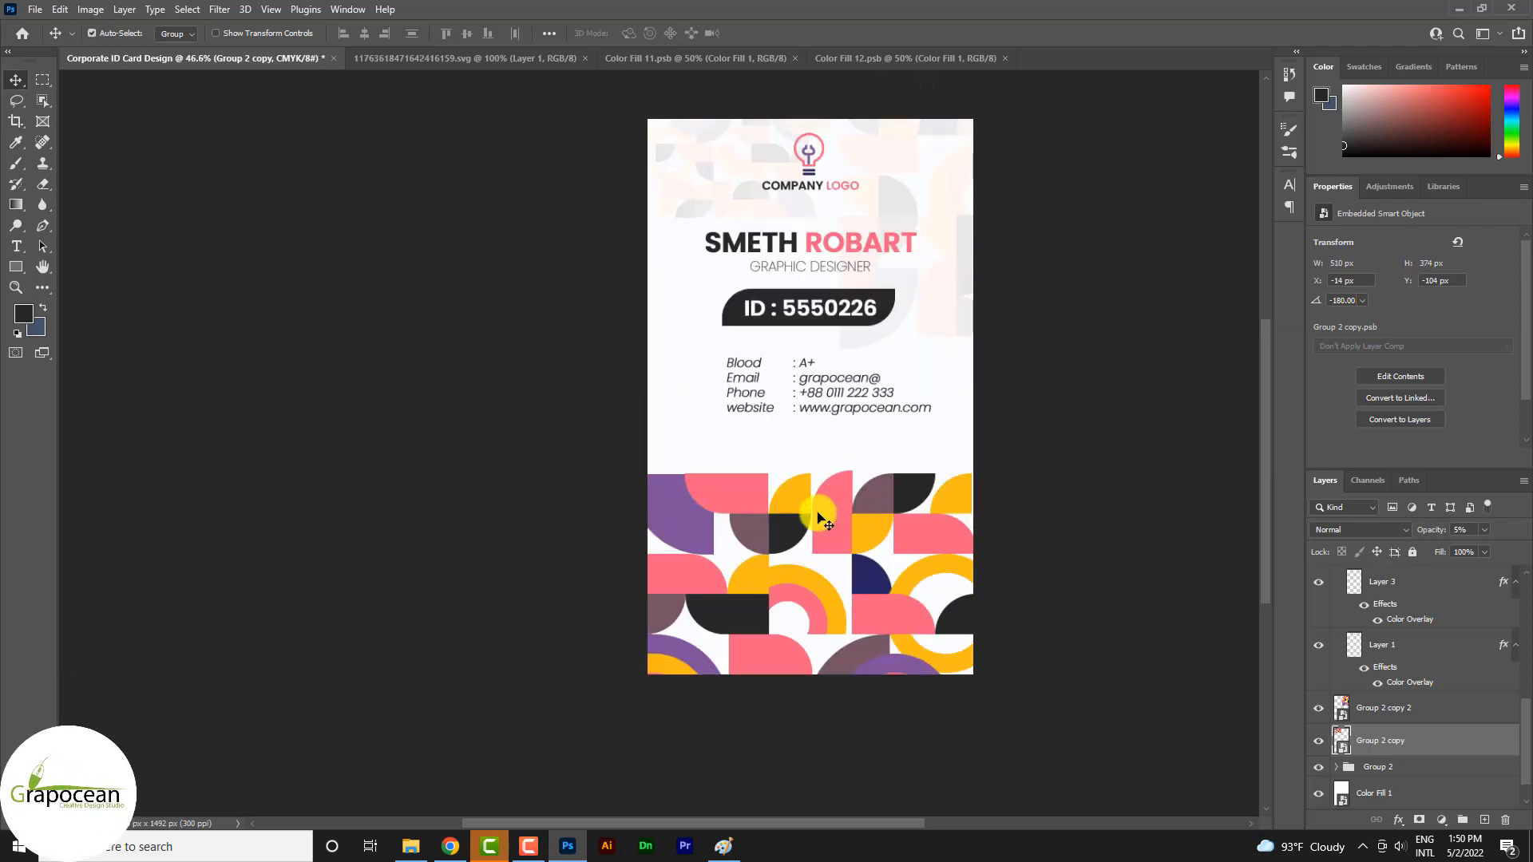
Try moving the tile pattern group at the card's bottom slightly upward
left_click(818, 519, "ctrl")
scroll(783, 431, "down", 3)
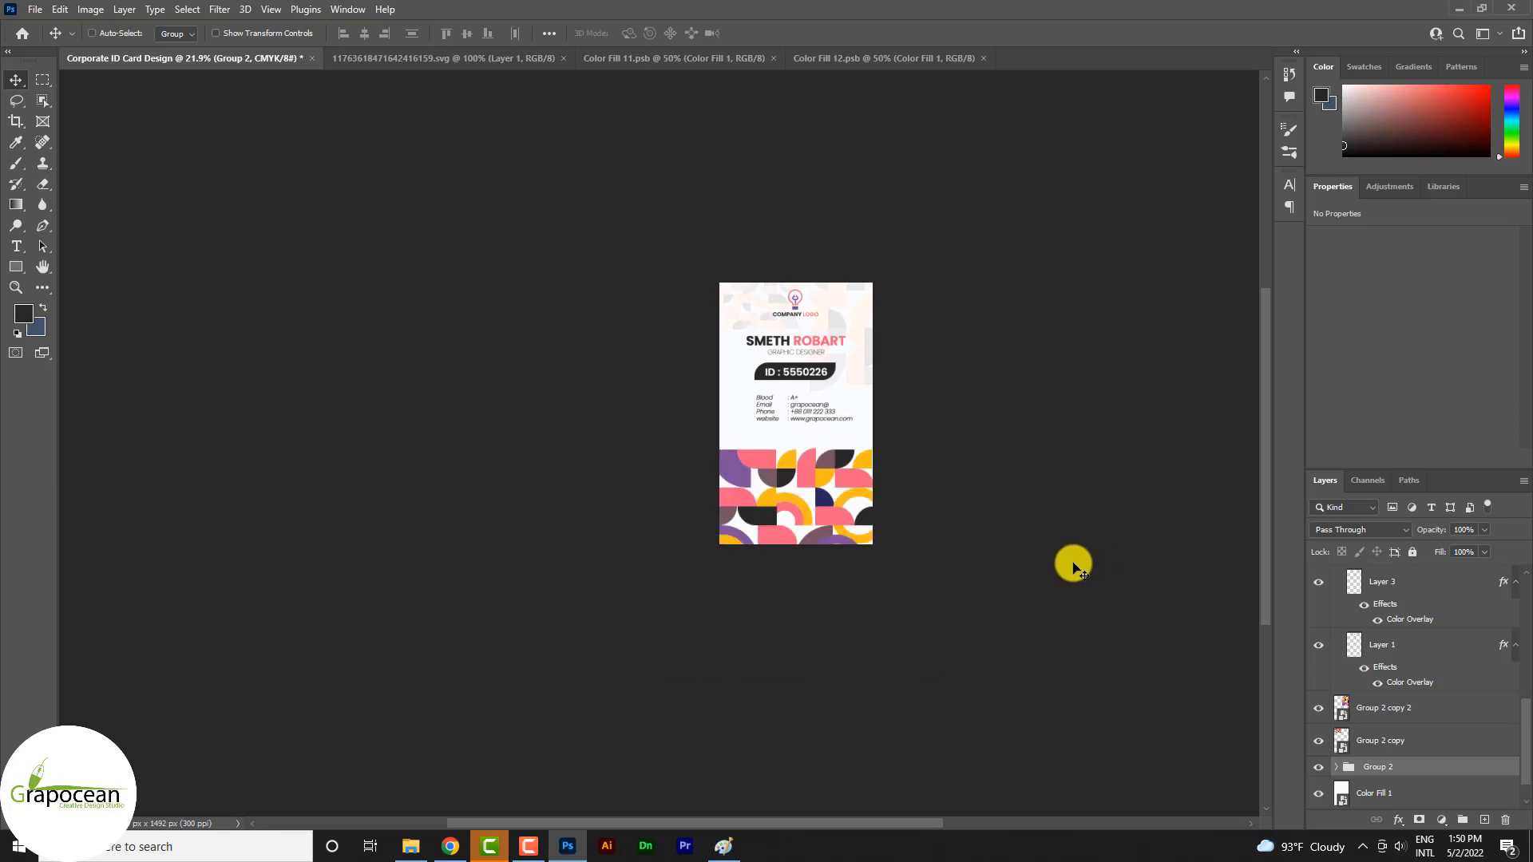
scroll(851, 501, "up", 3)
mouse_move(782, 467)
left_mouse_down()
mouse_move(785, 423)
mouse_move(785, 439)
left_mouse_up()
scroll(1037, 515, "down", 3)
key("ctrl+z")
scroll(784, 464, "up", 3)
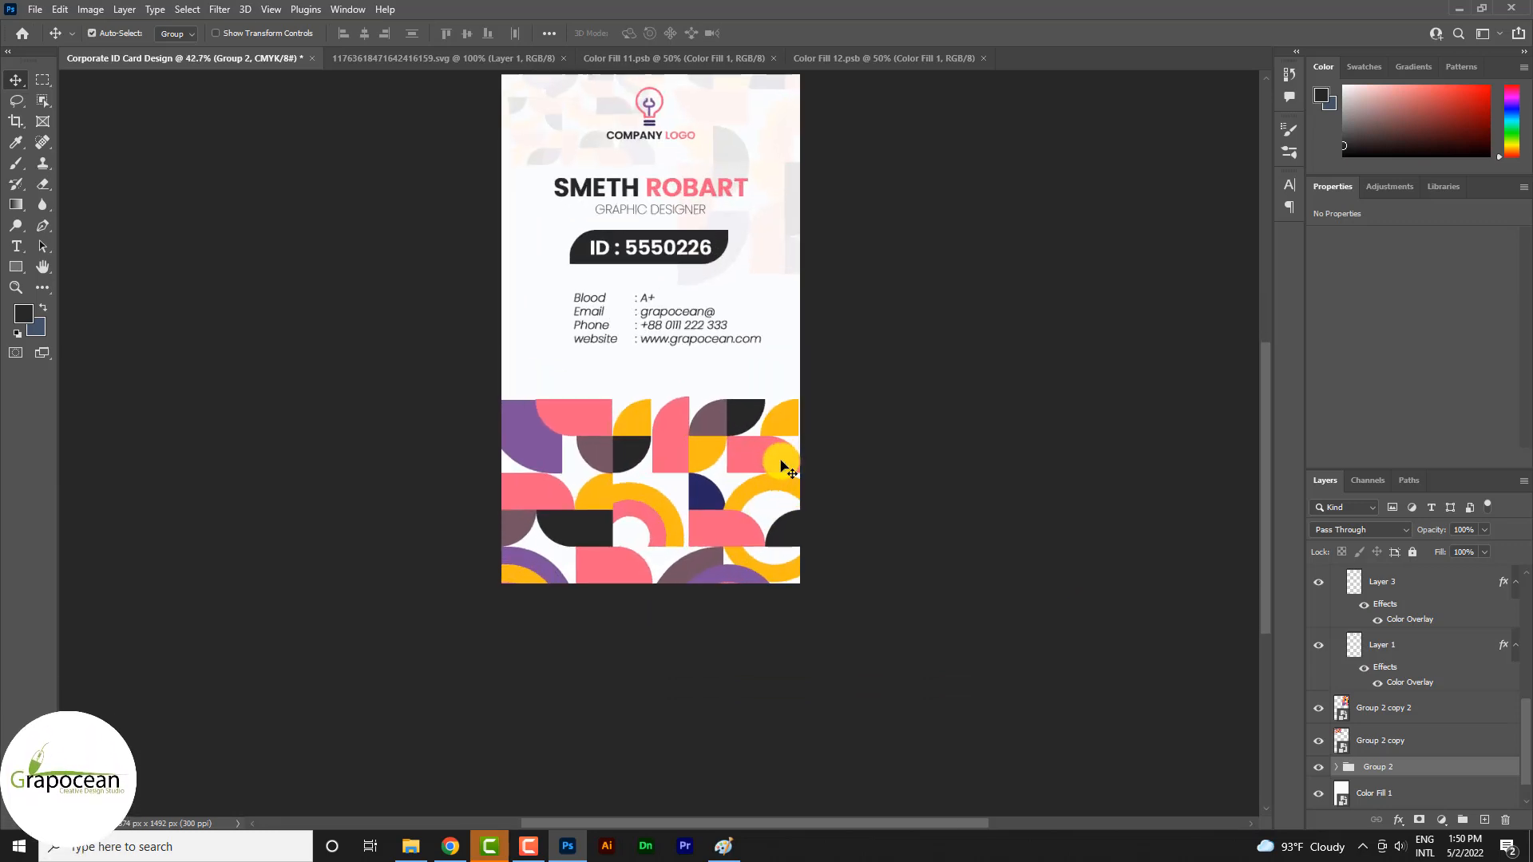
Try spreading the two faded pattern copies apart, the small one left and the large one right
scroll(780, 463, "up", 3)
scroll(730, 253, "up", 6)
scroll(729, 252, "down", 4)
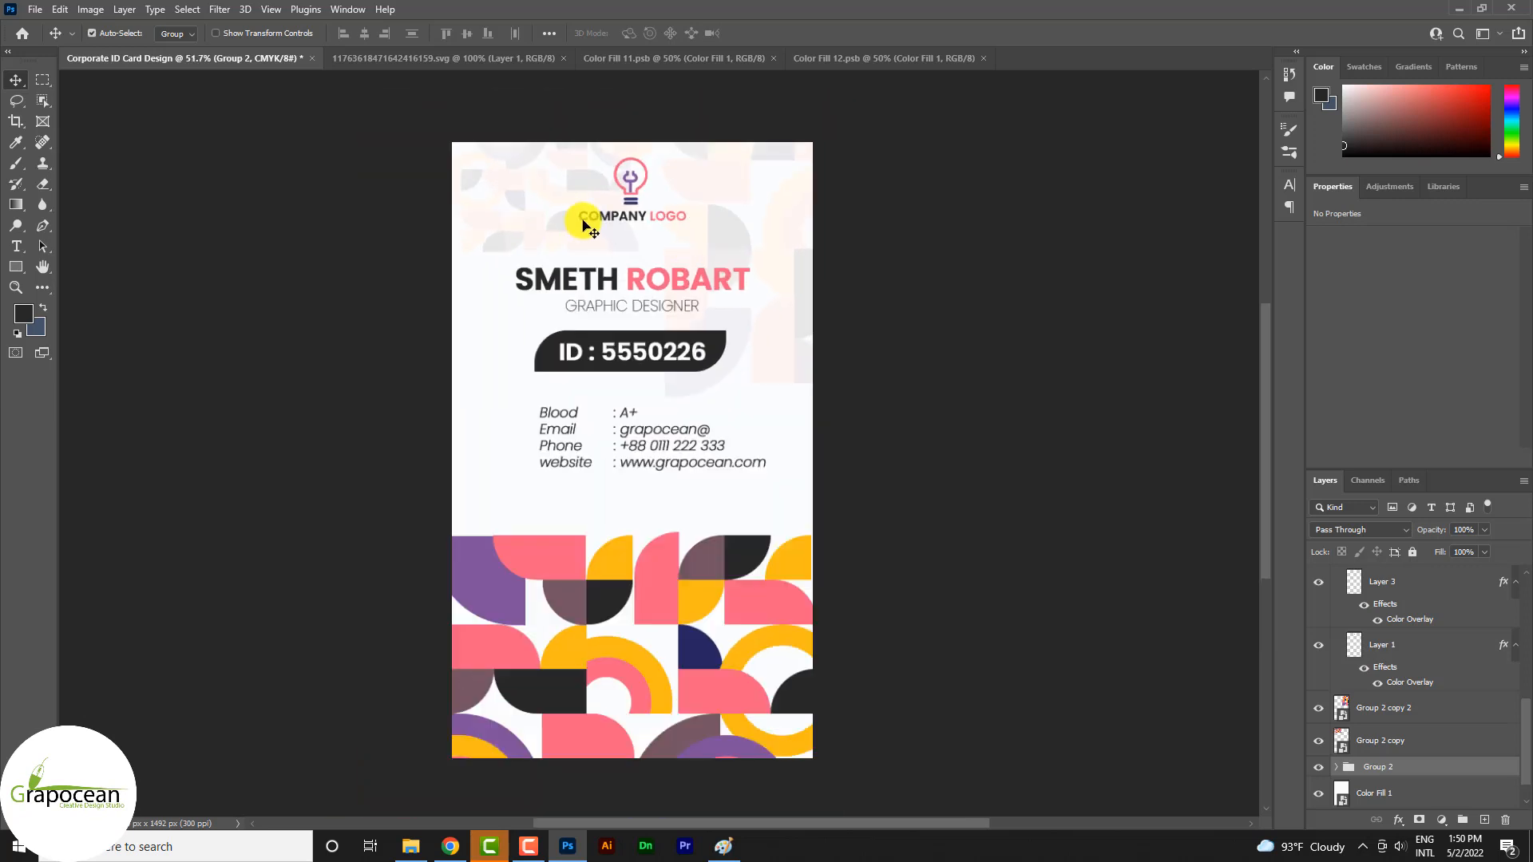
left_click_drag(589, 228, 496, 237)
left_click_drag(732, 237, 757, 240)
left_click(972, 375)
scroll(992, 390, "down", 8)
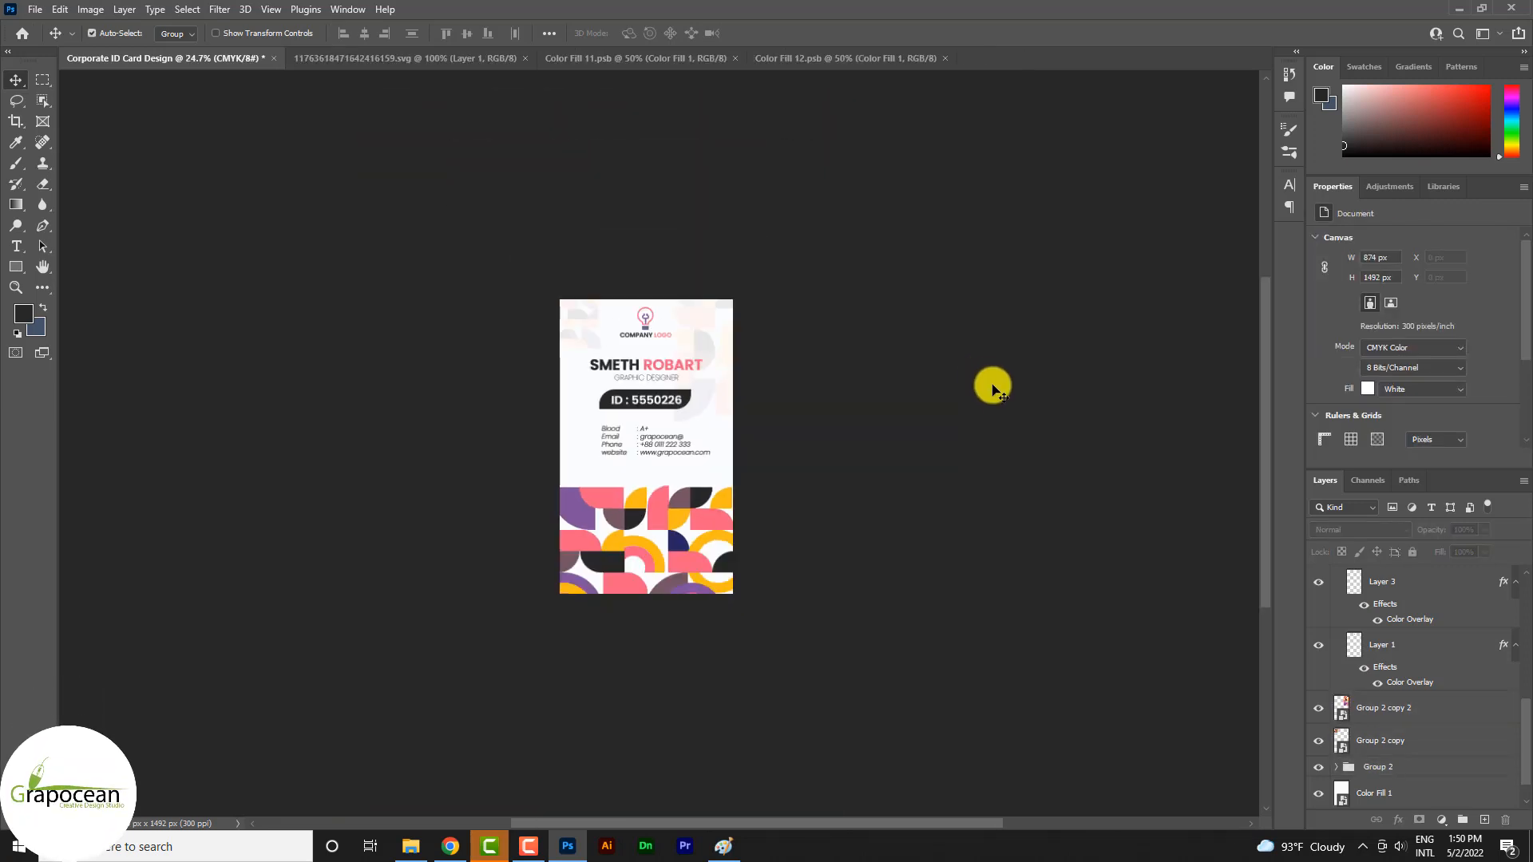
scroll(950, 431, "up", 2)
key("ctrl+z")
key("ctrl+z")
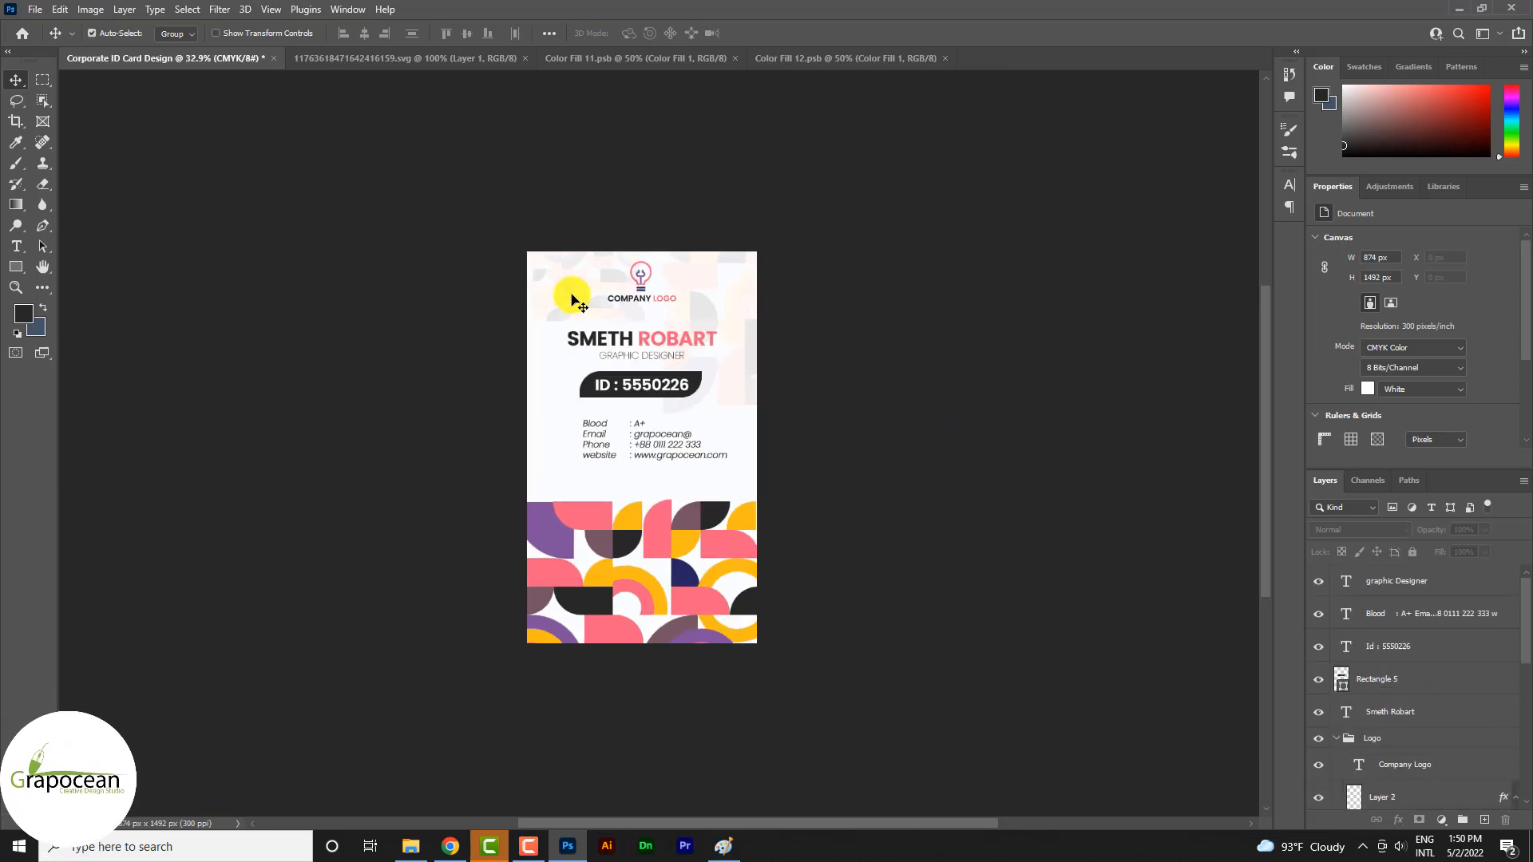
Nudge the small faded pattern copy slightly right and up behind the logo, and deselect it
mouse_move(573, 293)
left_mouse_down()
mouse_move(527, 344)
mouse_move(539, 289)
mouse_move(587, 283)
left_mouse_up()
left_click(990, 390)
scroll(990, 388, "down", 2)
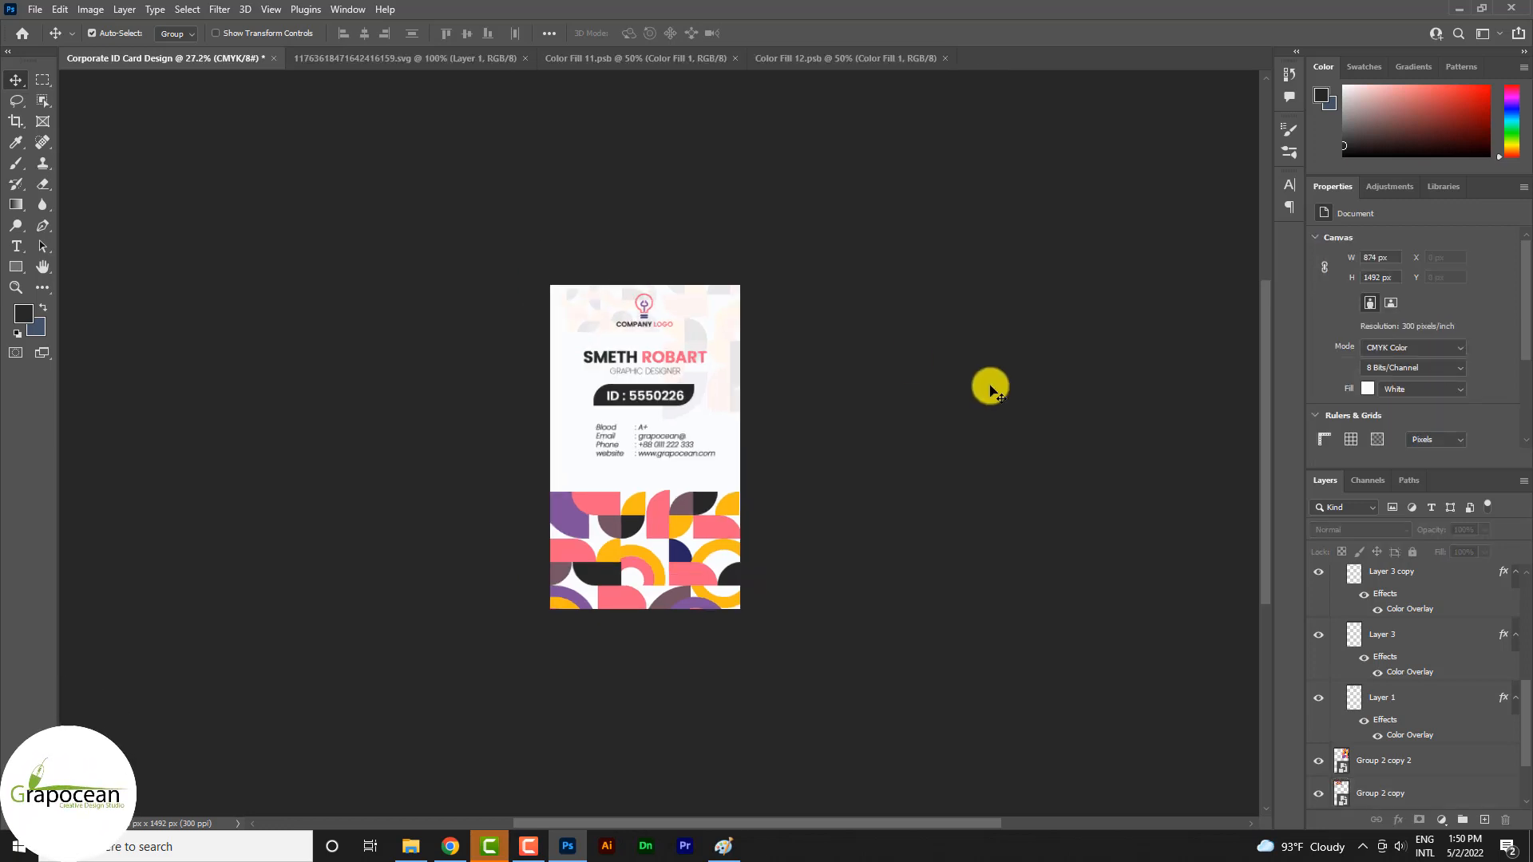
scroll(881, 452, "up", 5)
scroll(750, 432, "up", 3)
scroll(751, 431, "down", 8)
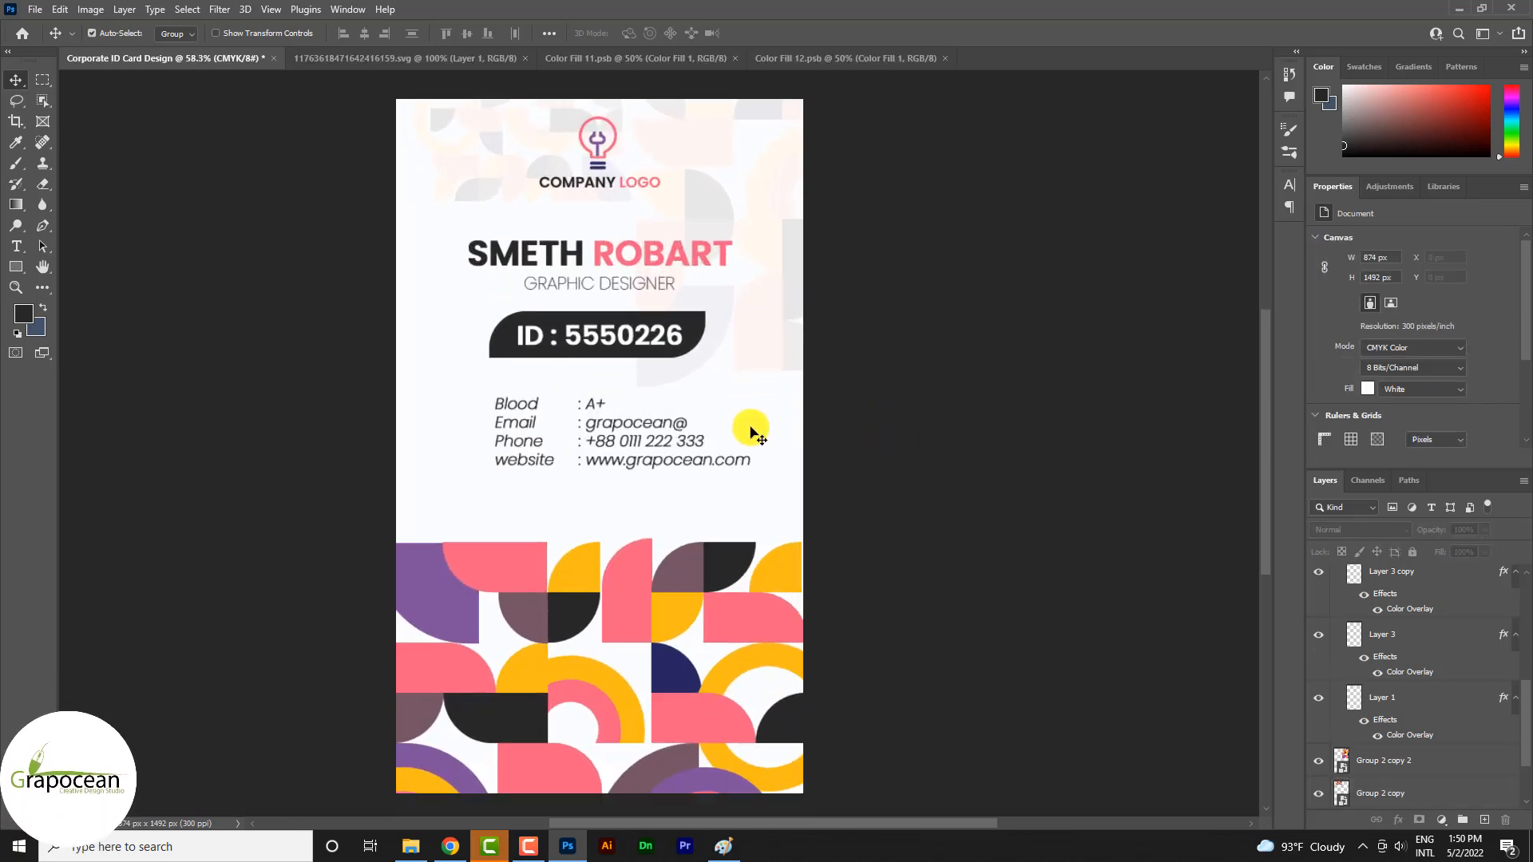
scroll(752, 432, "down", 1)
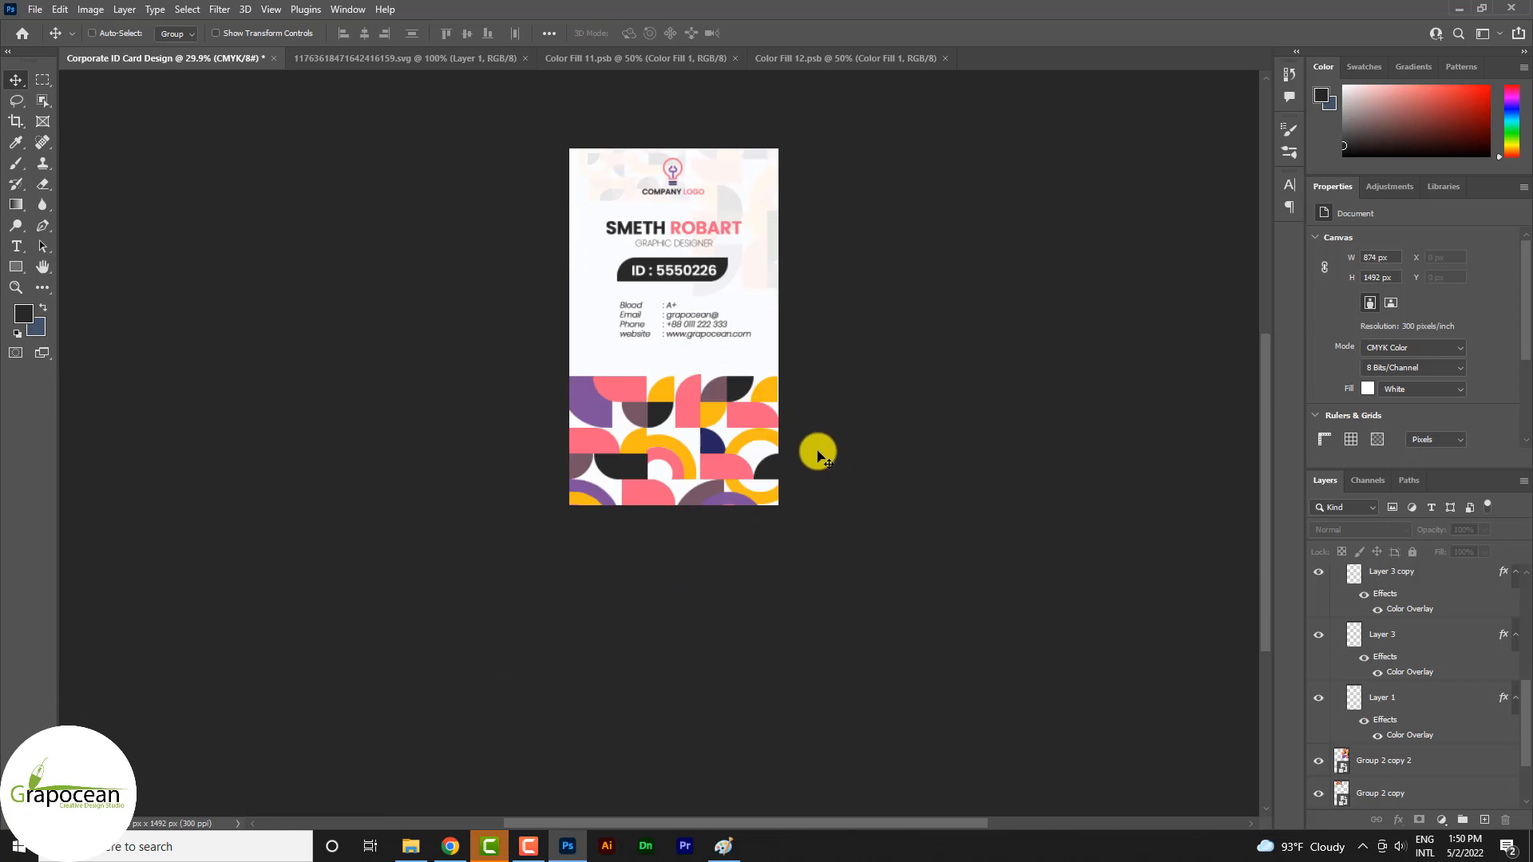
scroll(816, 451, "up", 3)
scroll(679, 303, "down", 2)
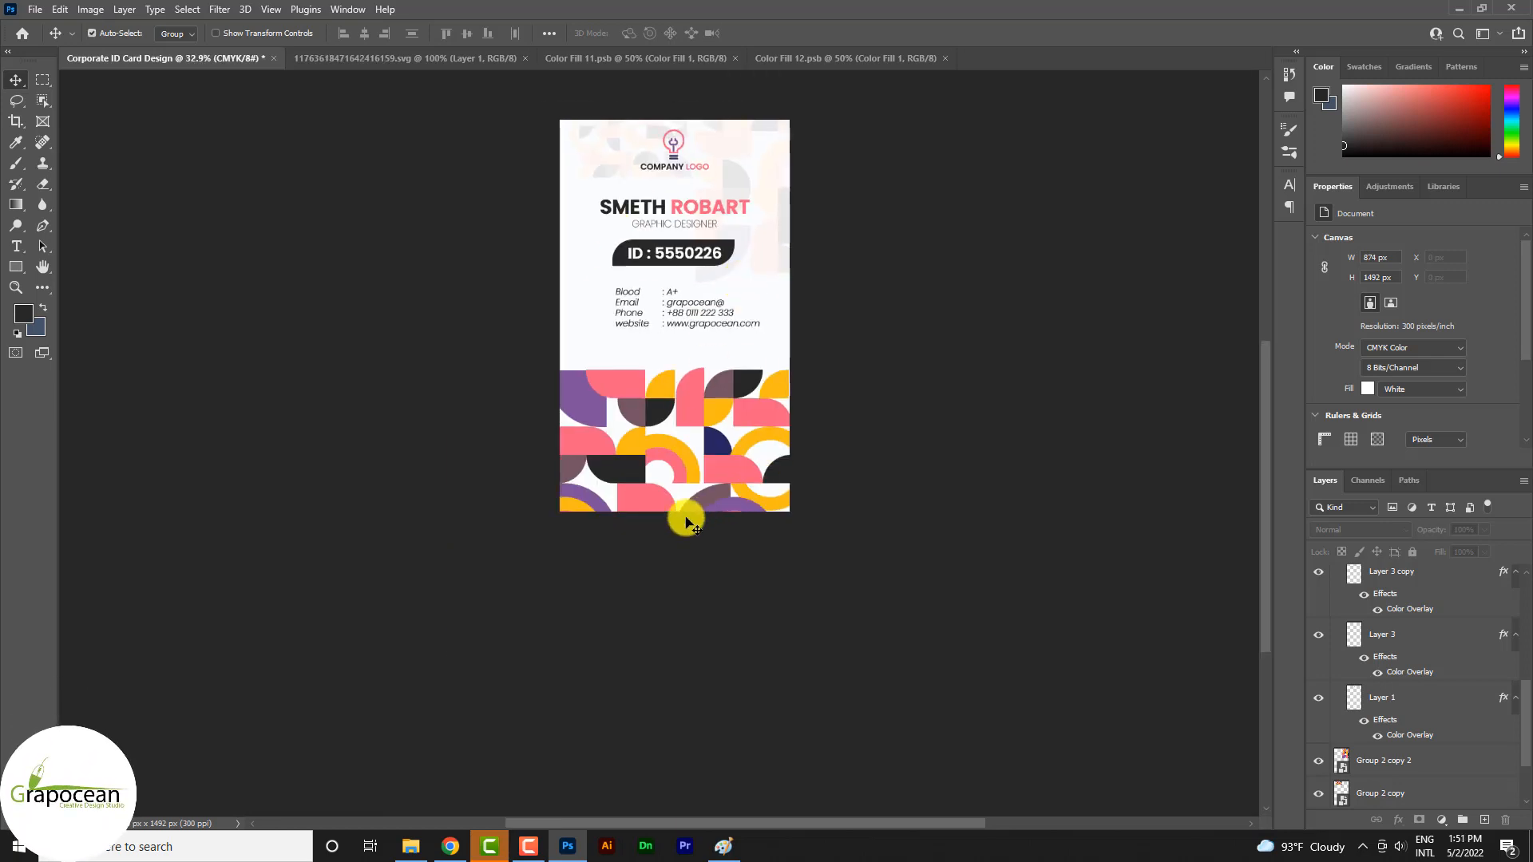